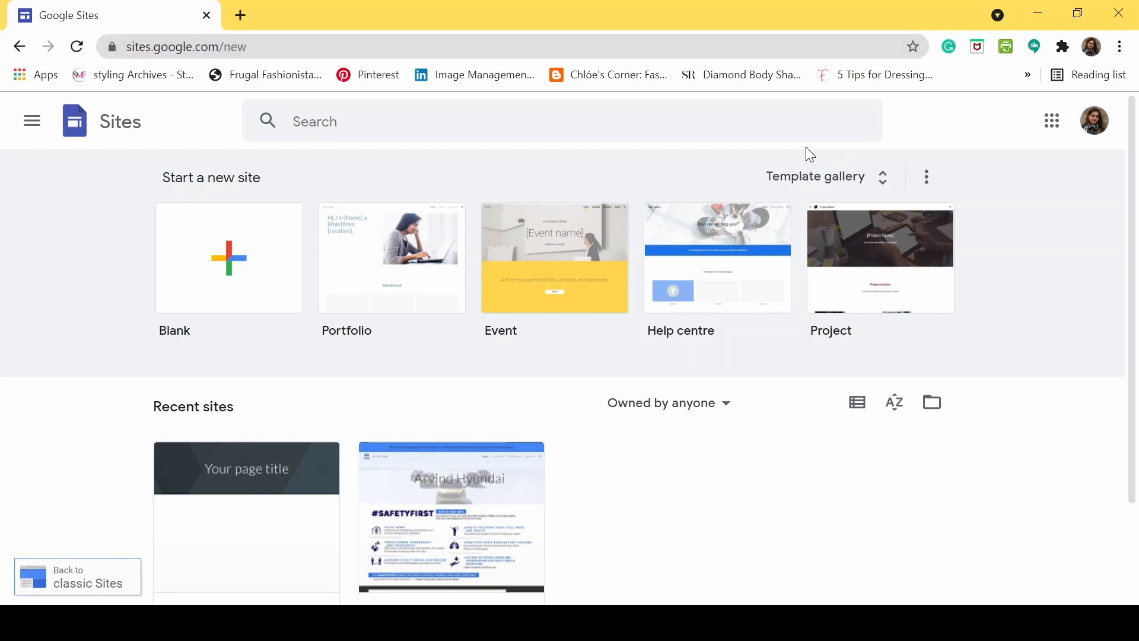
Open sites.google.com in a new browser tab and close the previous Google Sites tab.
left_click(242, 13)
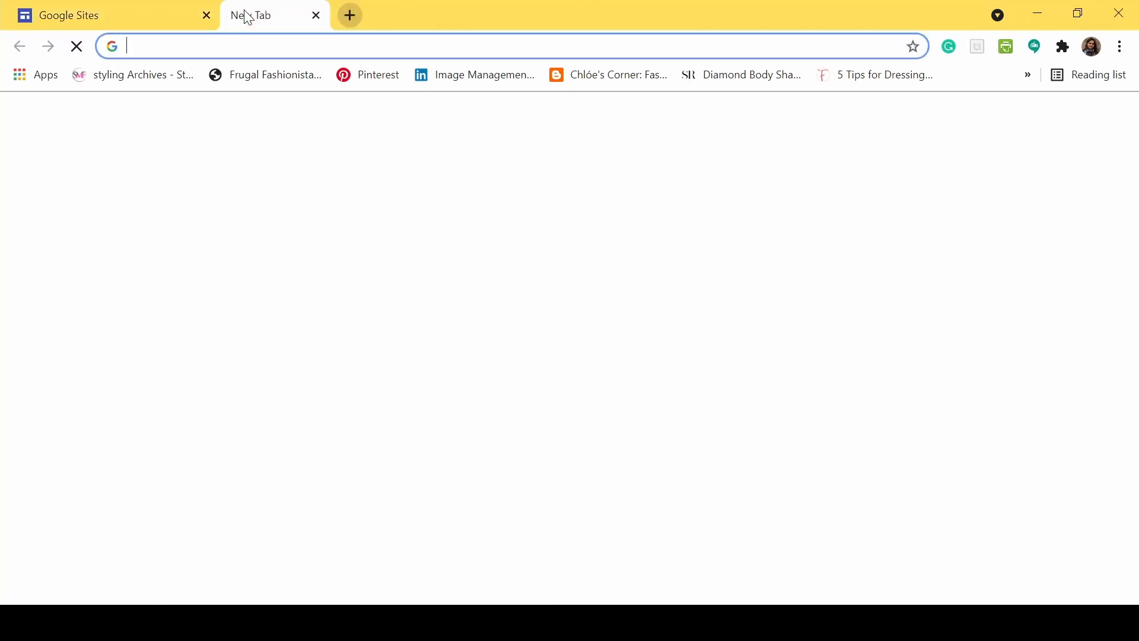
type("sites.google.com")
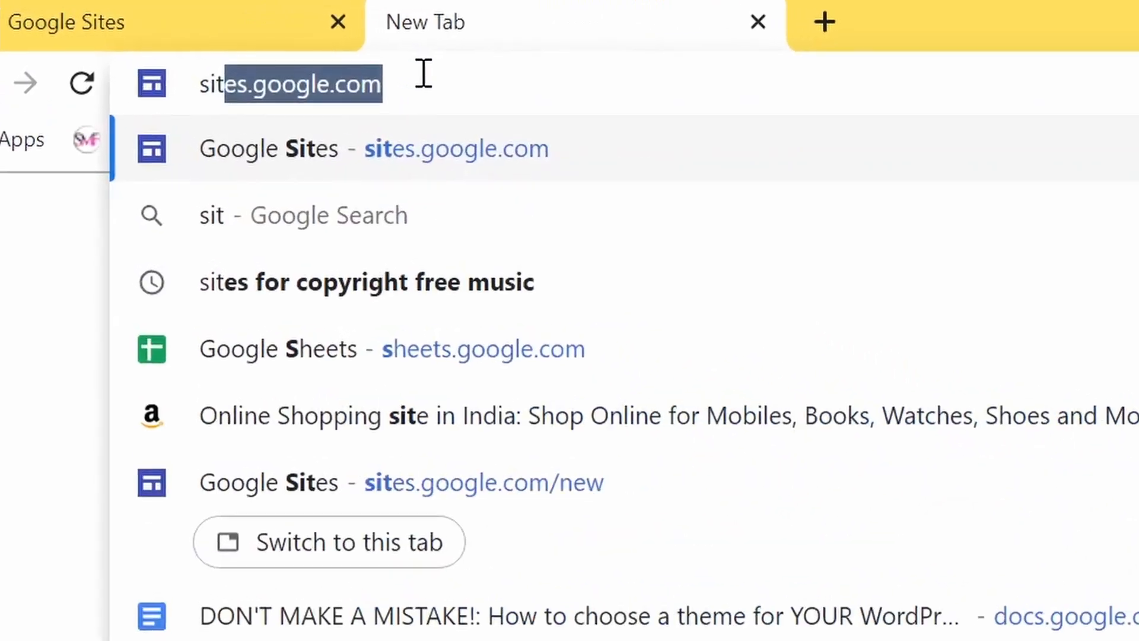
key("Return")
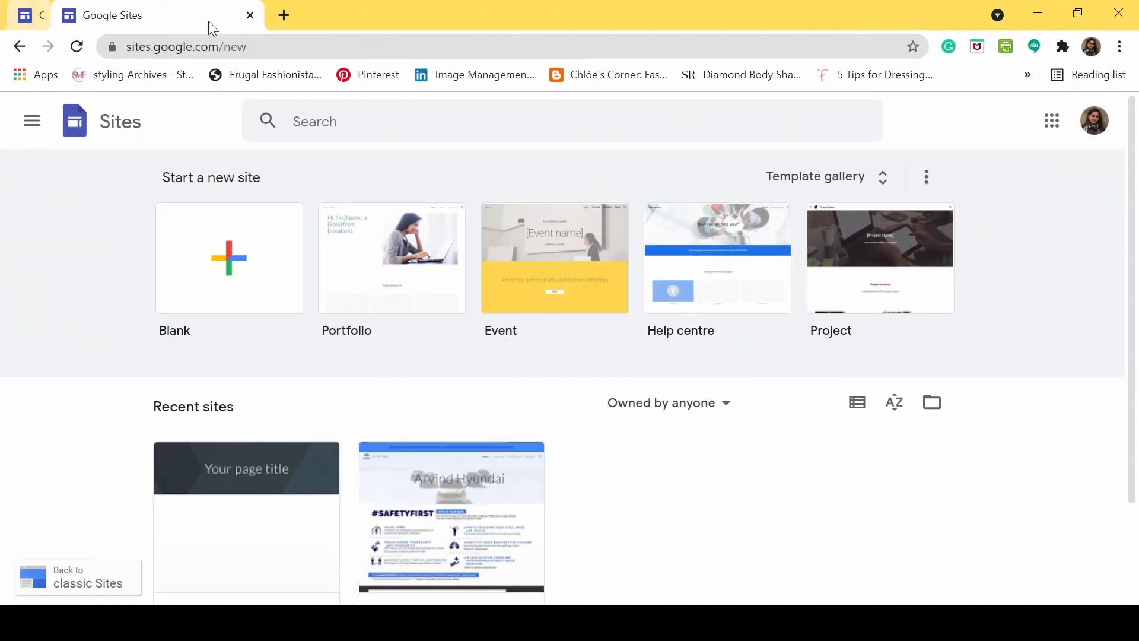
left_click(207, 16)
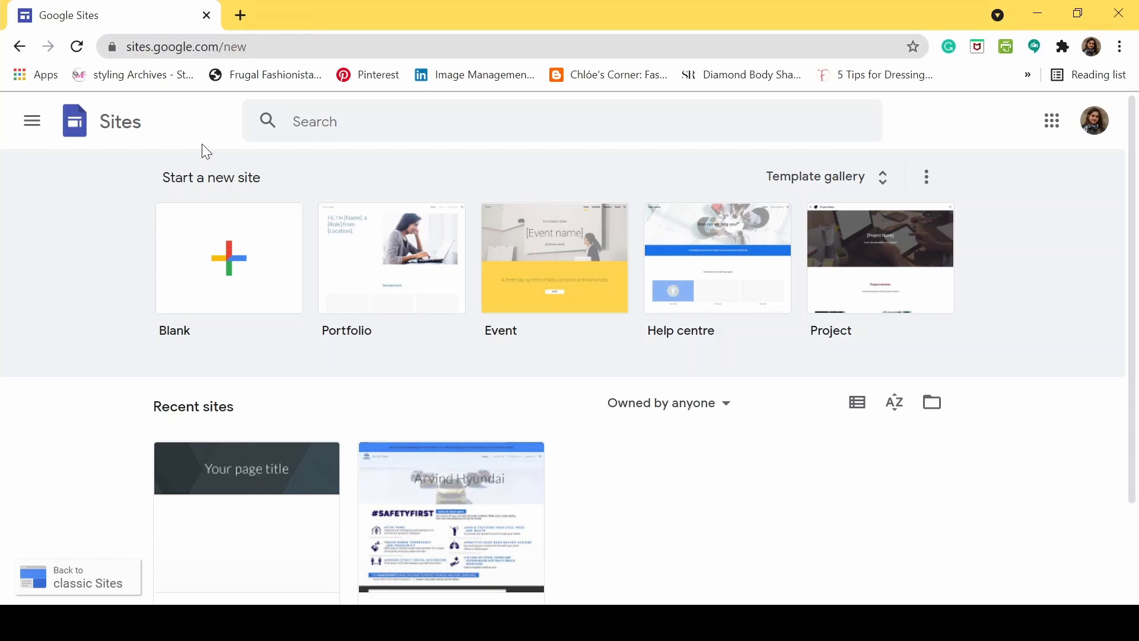
Switch to Google Drive at drive.google.com/drive/my-drive in a fresh browser tab and create a new Google Sites file from there.
left_click(240, 15)
left_click(206, 16)
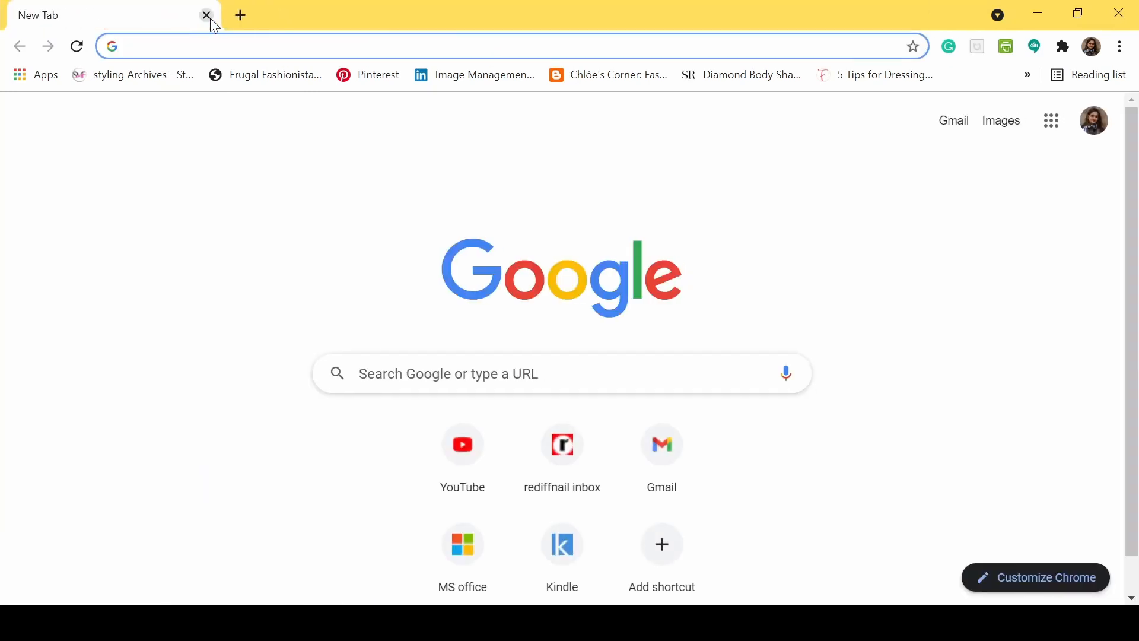
type("drive.google.com/drive/my-drive")
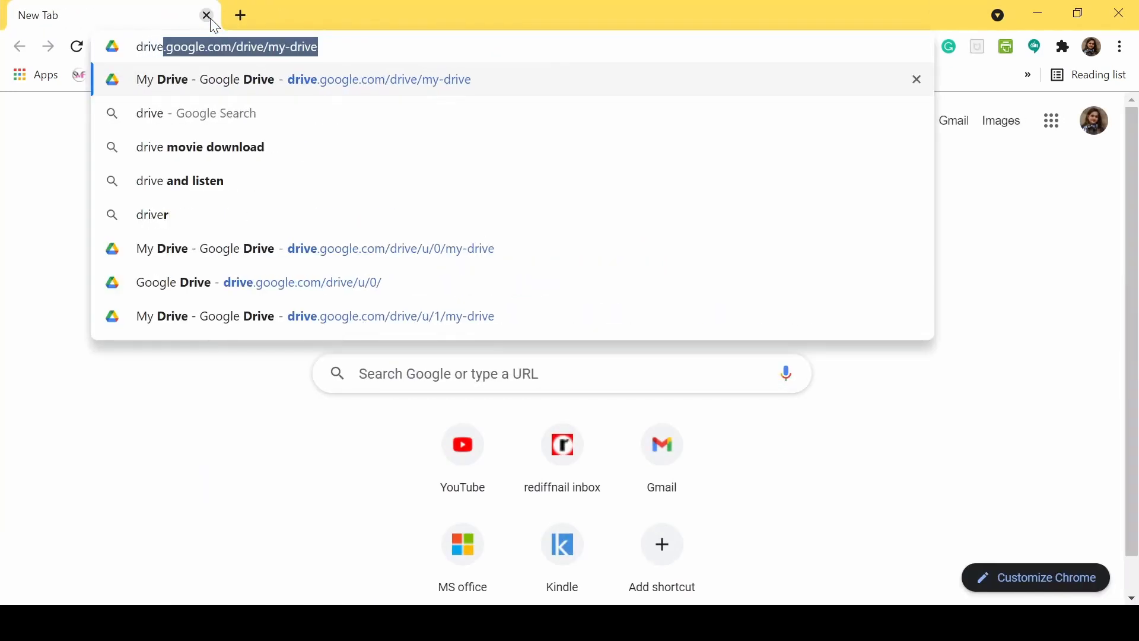
key("Return")
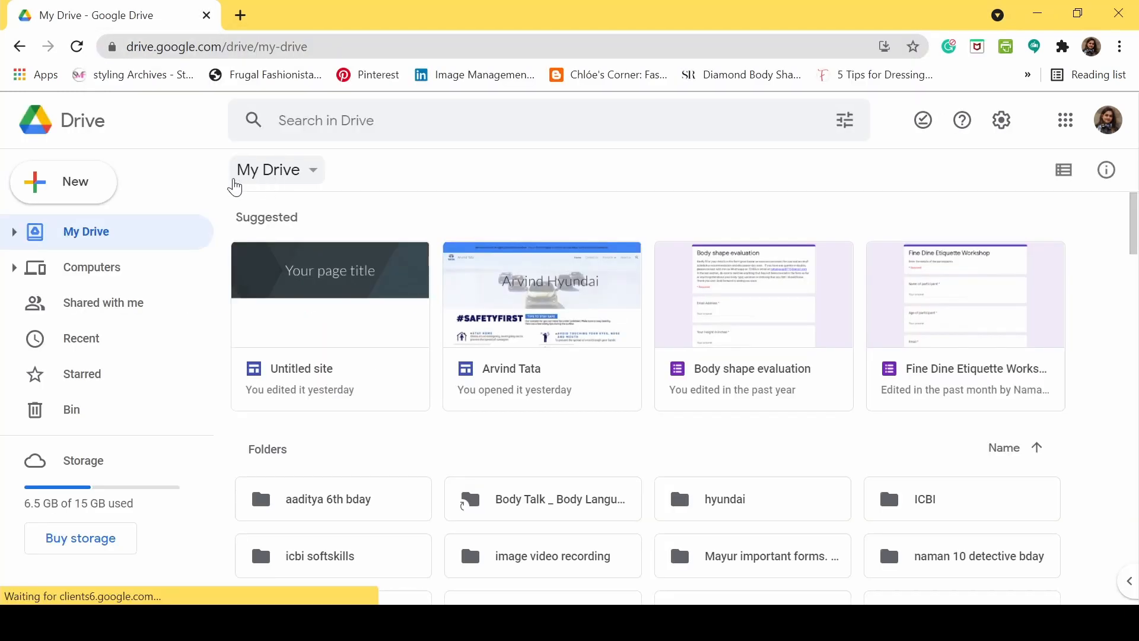
left_click(71, 181)
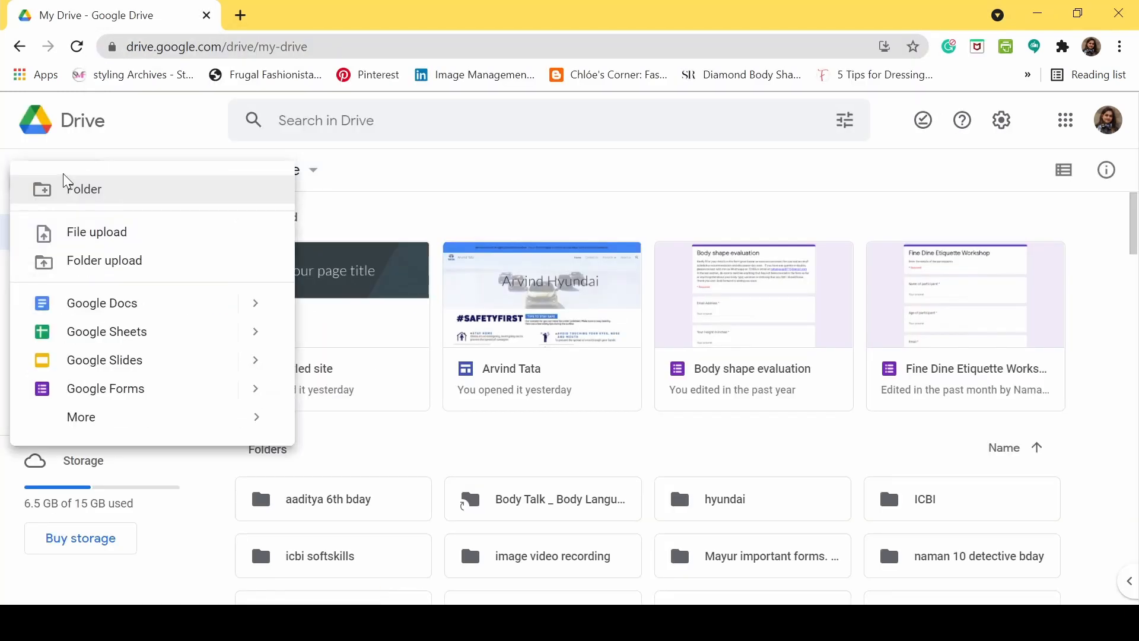
mouse_move(196, 422)
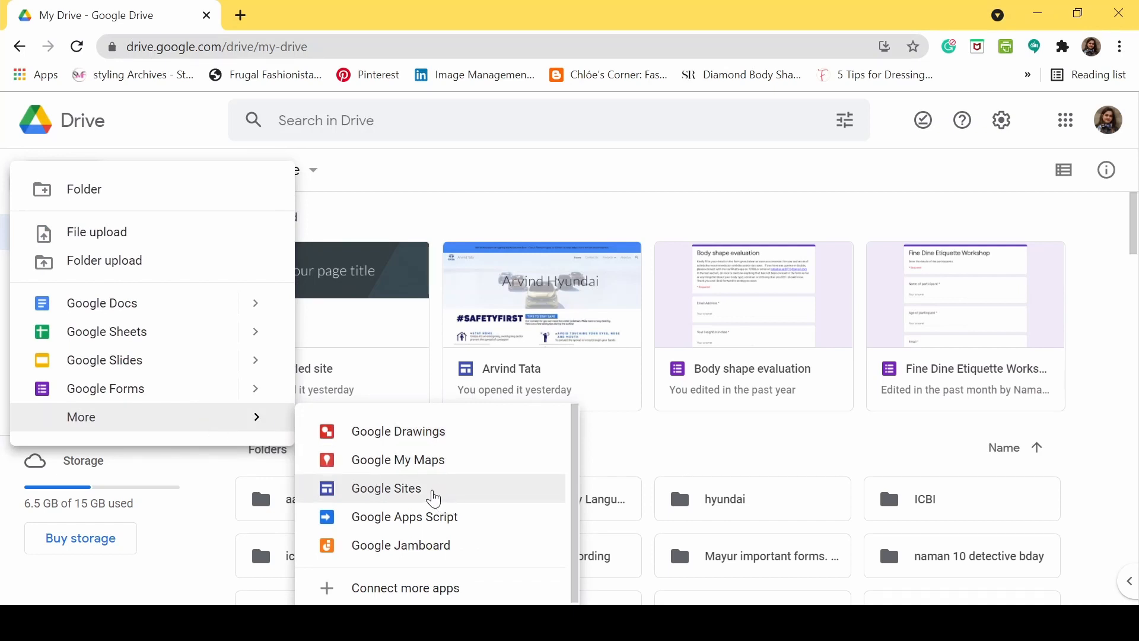
left_click(433, 498)
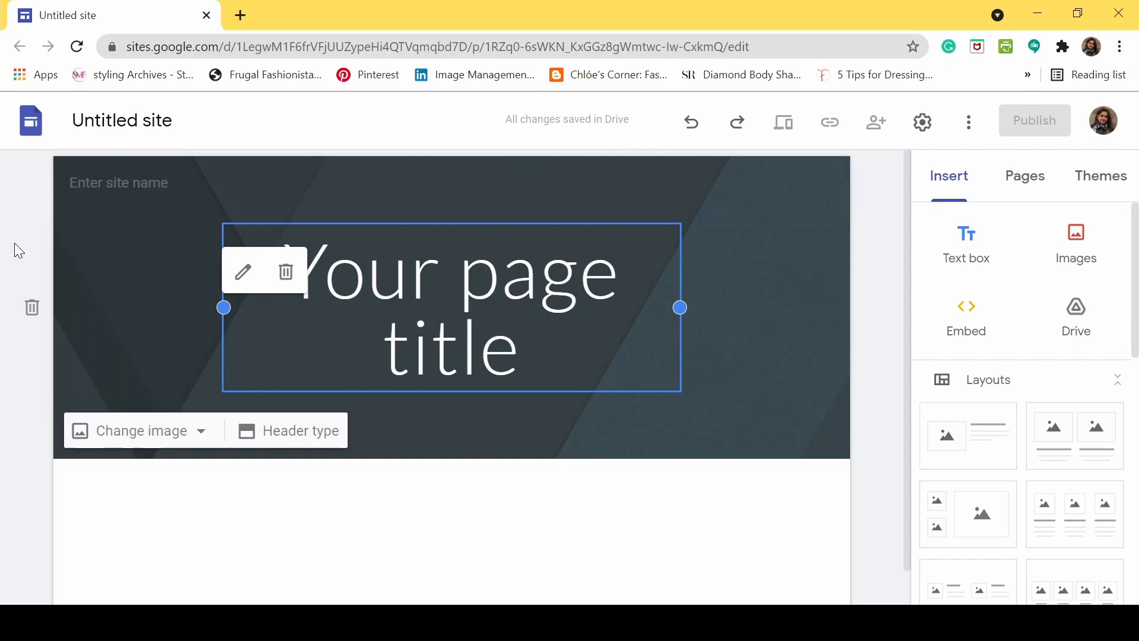
Open the Google Sites home page in a new browser tab and close the untitled site's tab.
left_click(241, 16)
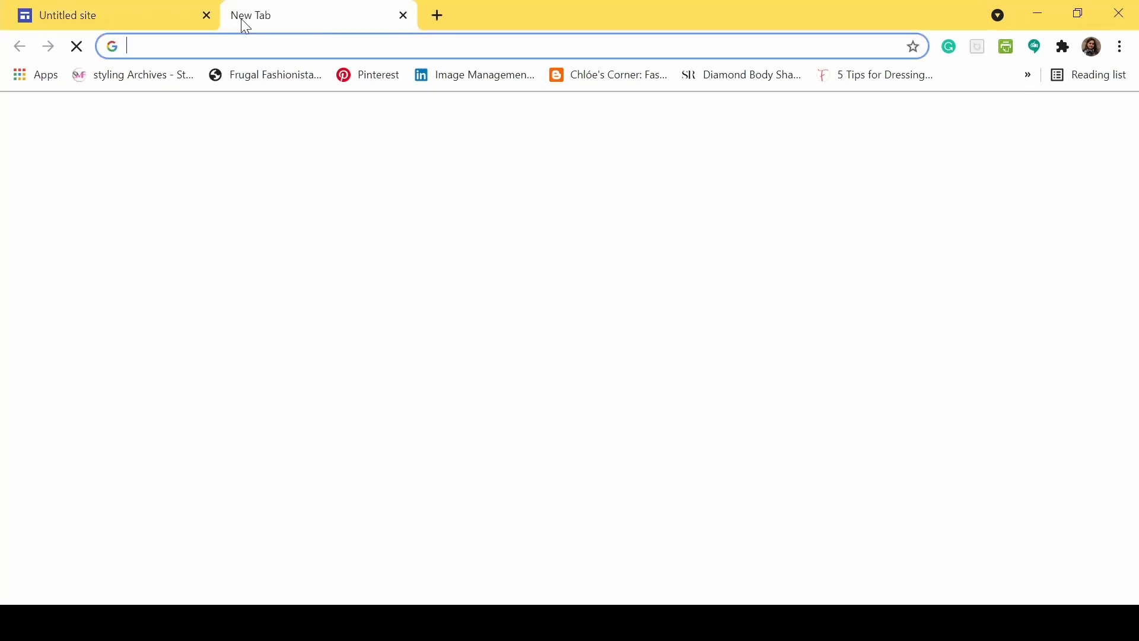
left_click(205, 17)
type("si")
key("Return")
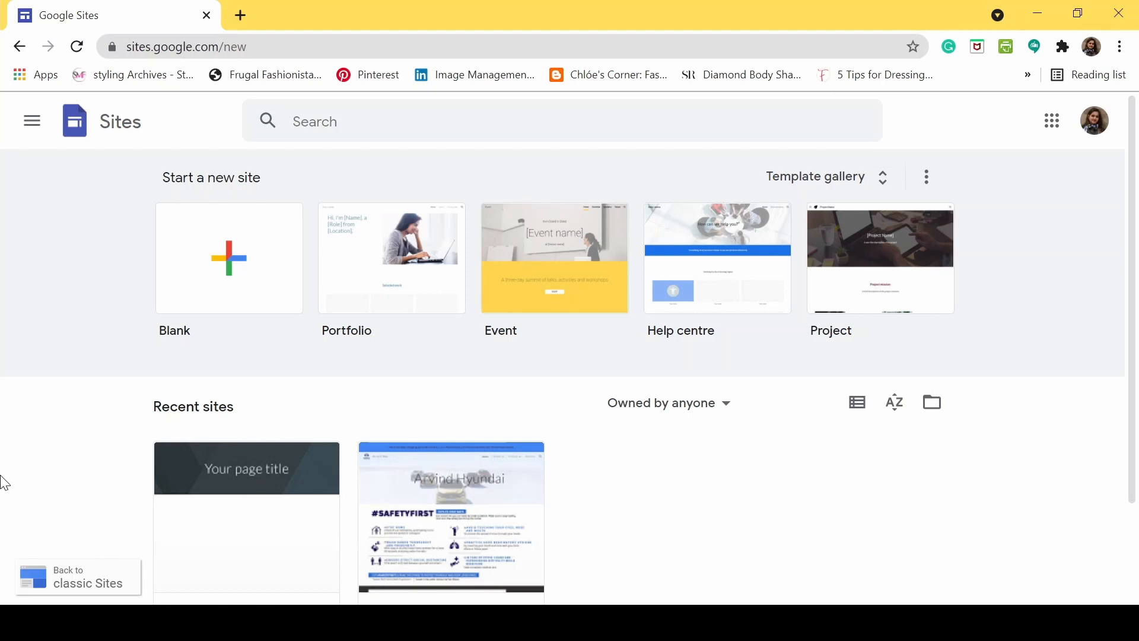
Browse the full template gallery, from the recently used and personal templates to the work, small business and education ones.
left_click(793, 178)
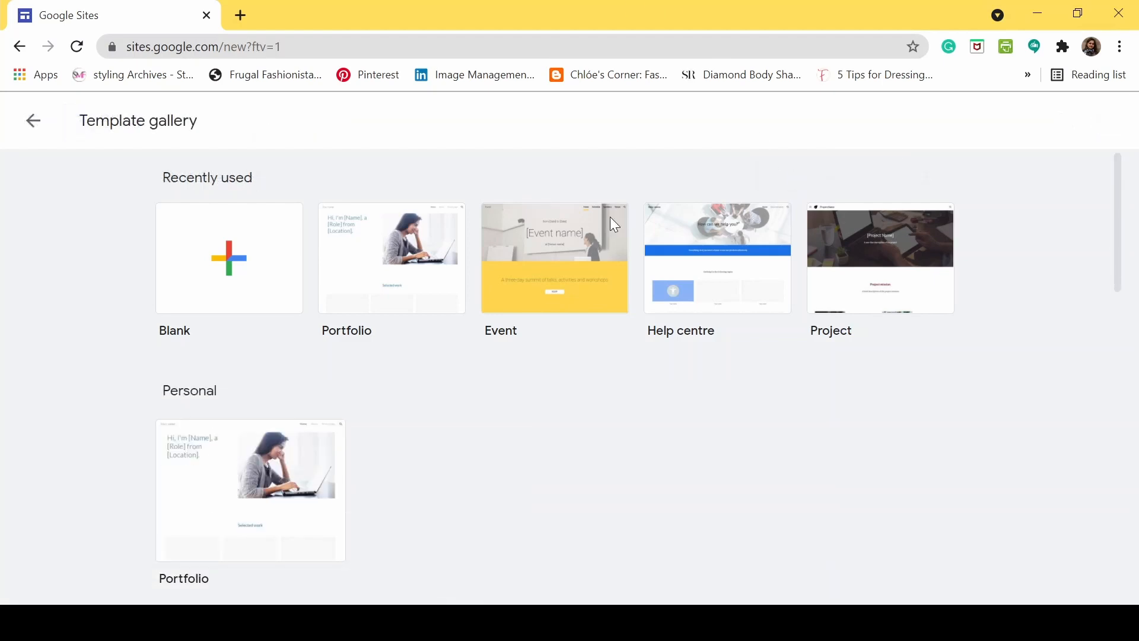
scroll(614, 224, "down", 20)
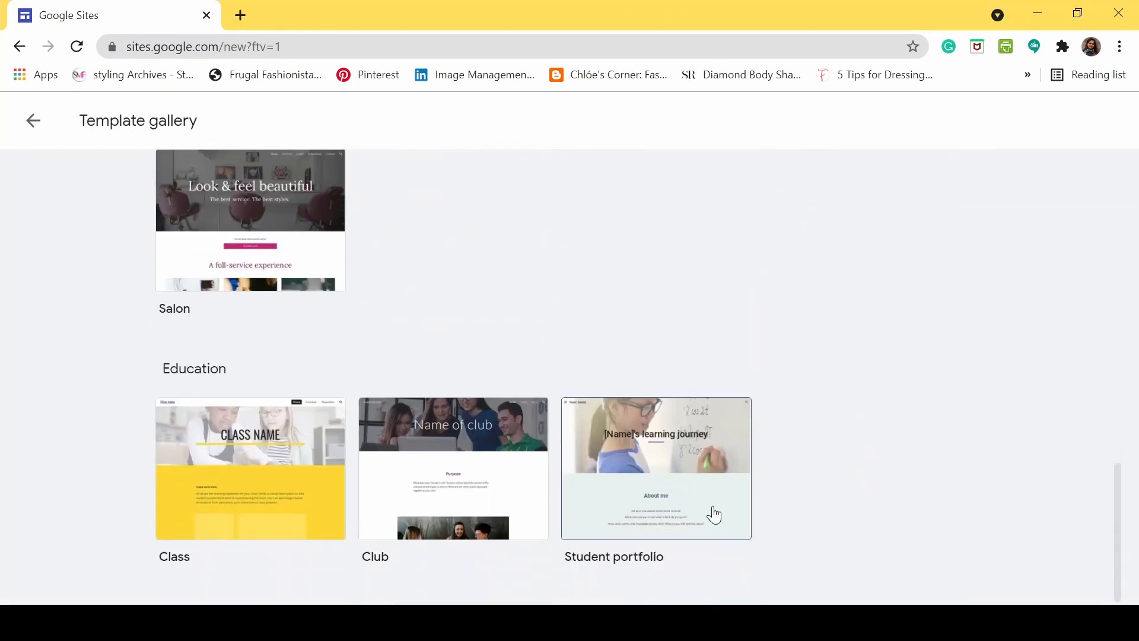
scroll(877, 498, "up", 20)
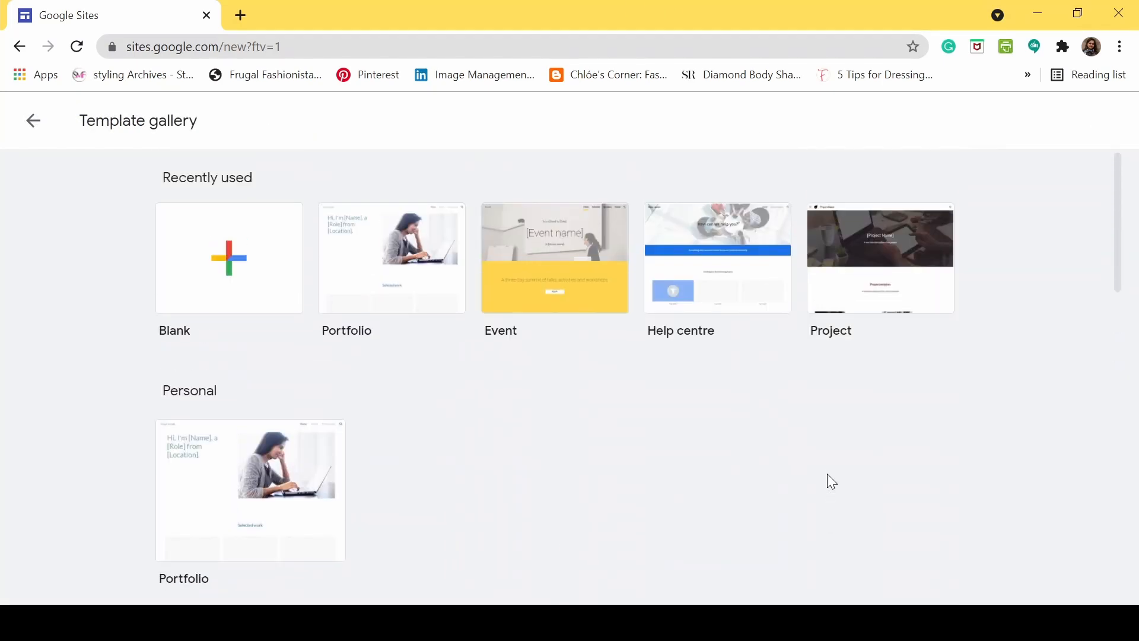
scroll(829, 415, "down", 20)
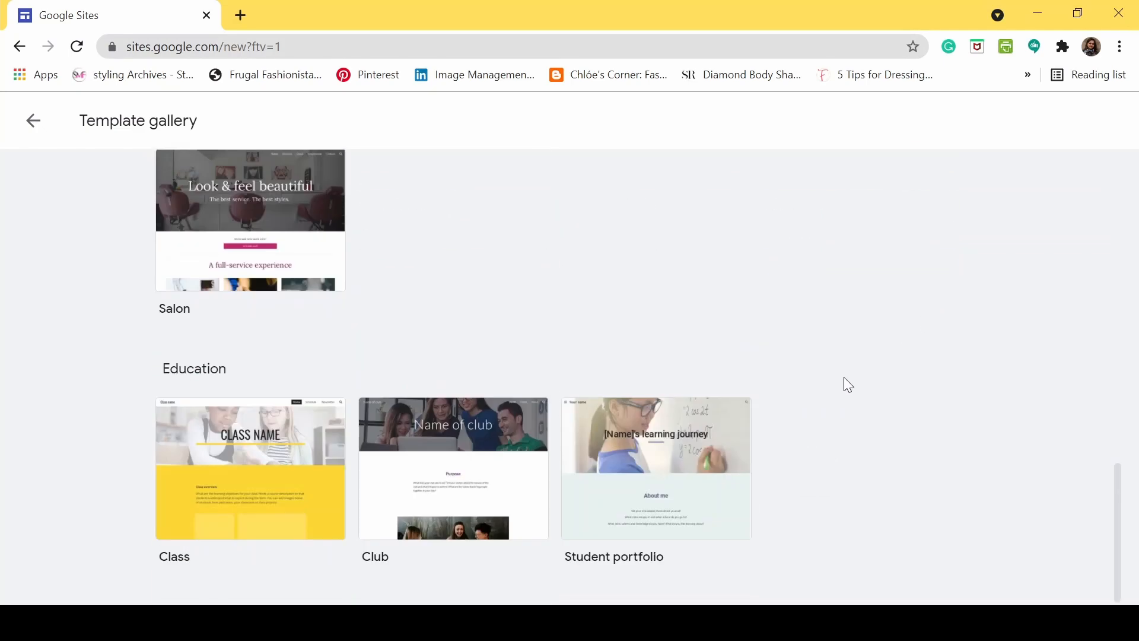
scroll(844, 385, "up", 5)
scroll(1003, 385, "down", 5)
scroll(1000, 345, "up", 8)
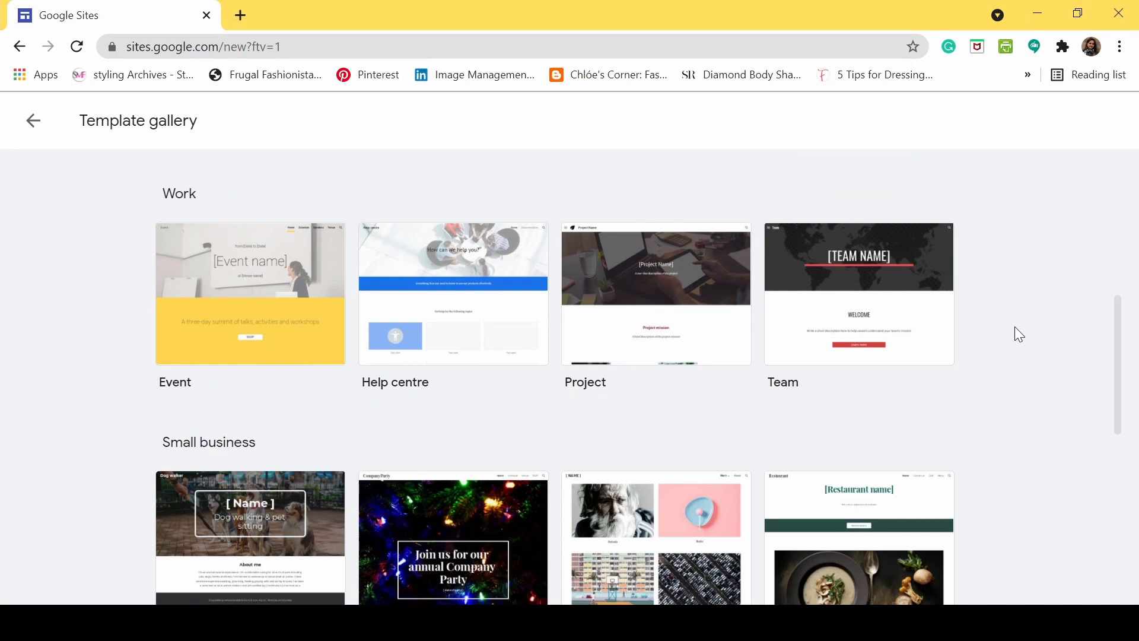
Leave the template gallery and create a new blank site.
left_click(33, 120)
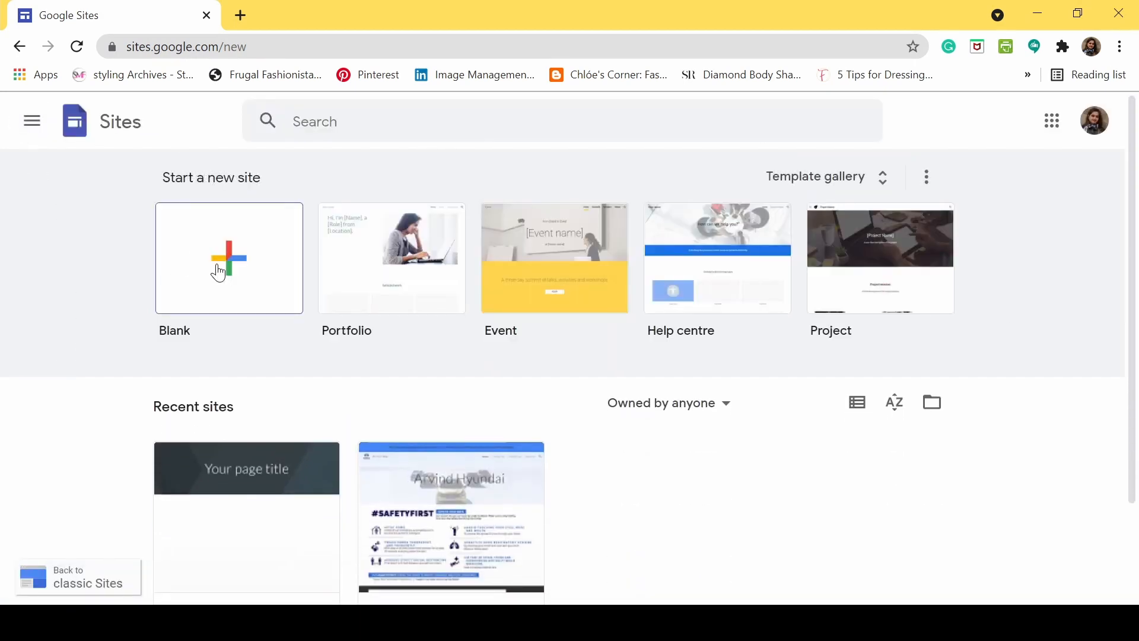
left_click(218, 273)
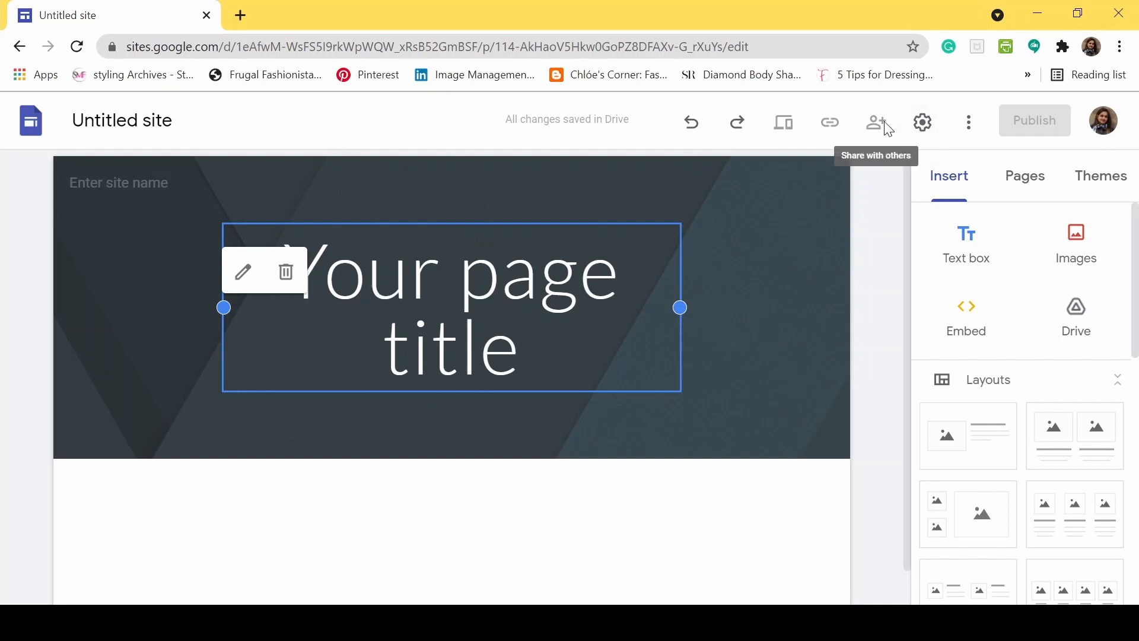
View the site's settings and its list of additional site options, closing both without changes.
left_click(922, 123)
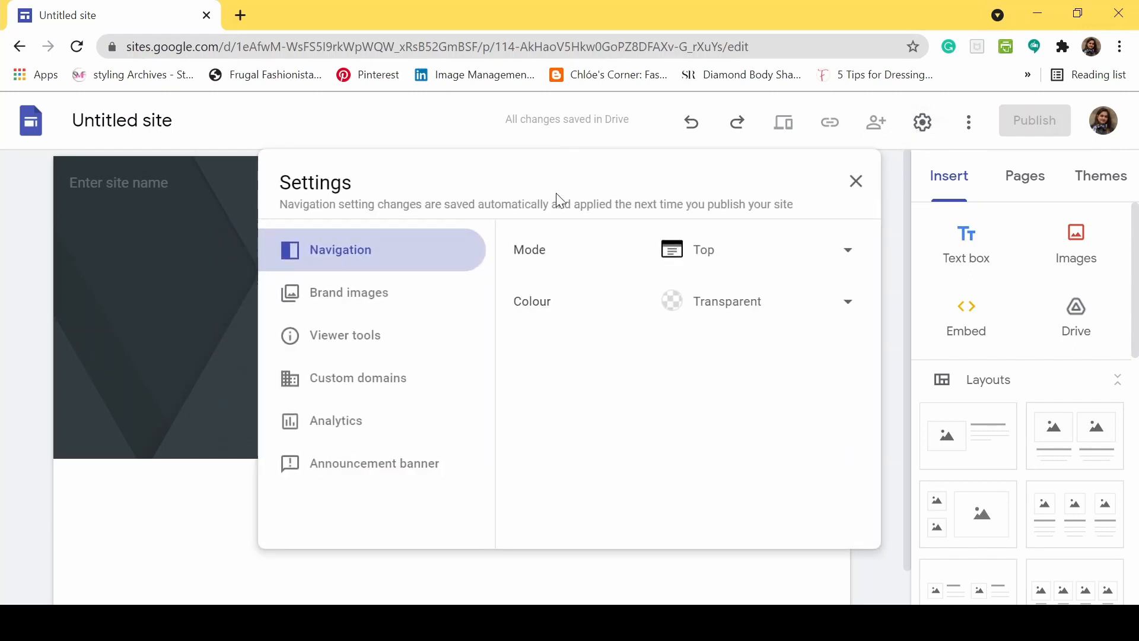
left_click(856, 182)
left_click(971, 125)
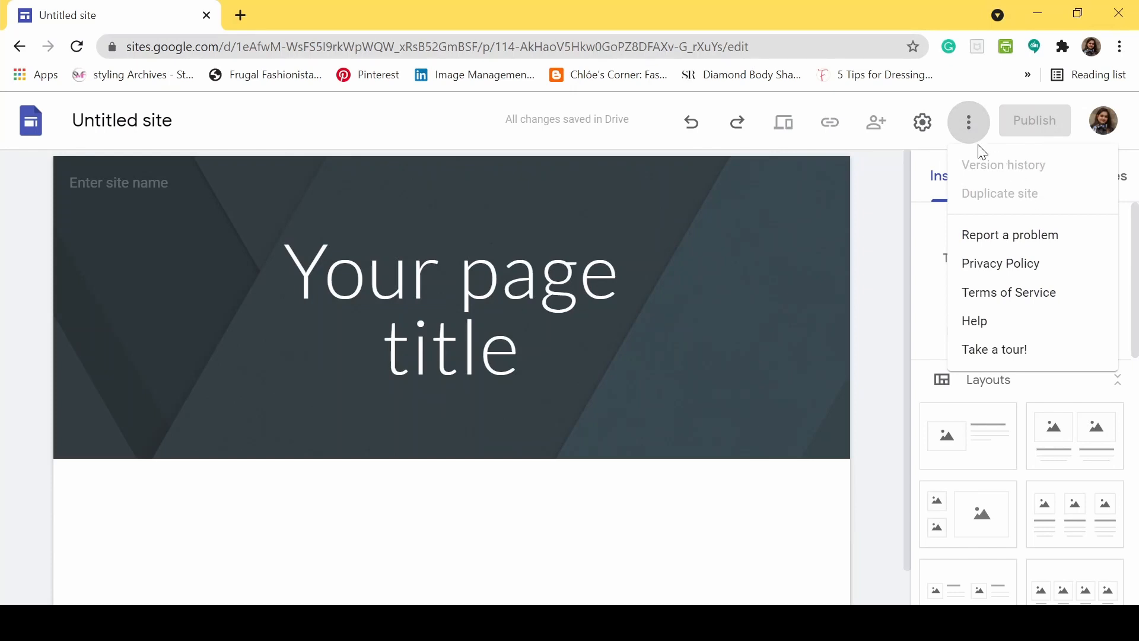
left_click(892, 228)
Examine the insertable content elements, the page list and the available themes, and return to the insertable elements.
scroll(991, 242, "down", 5)
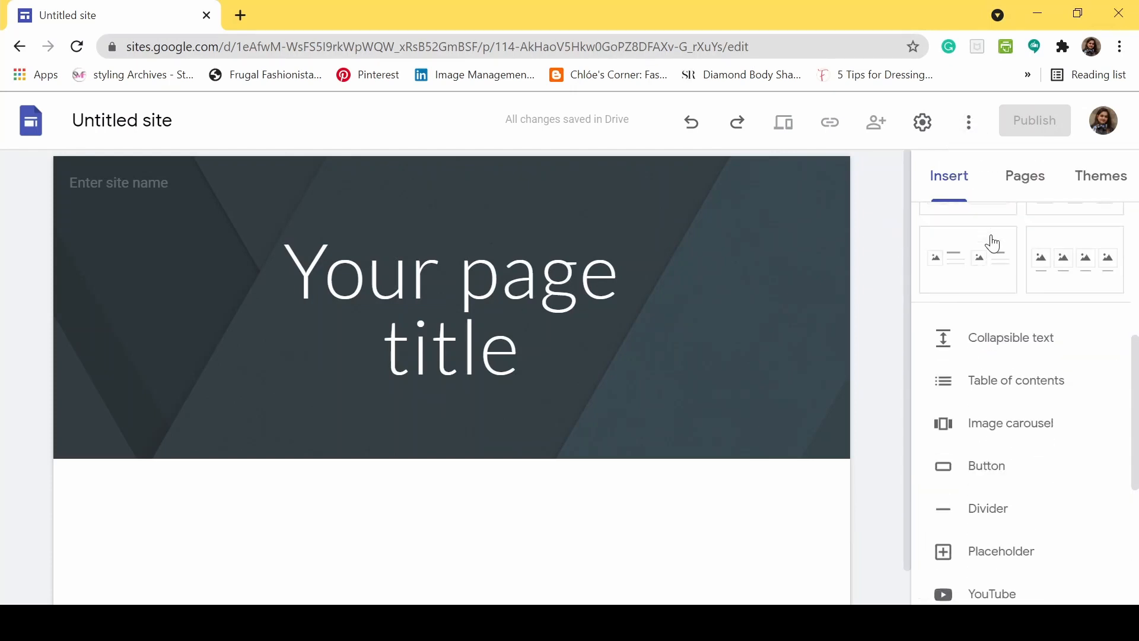
scroll(993, 241, "up", 4)
scroll(1009, 261, "down", 8)
scroll(1032, 333, "up", 6)
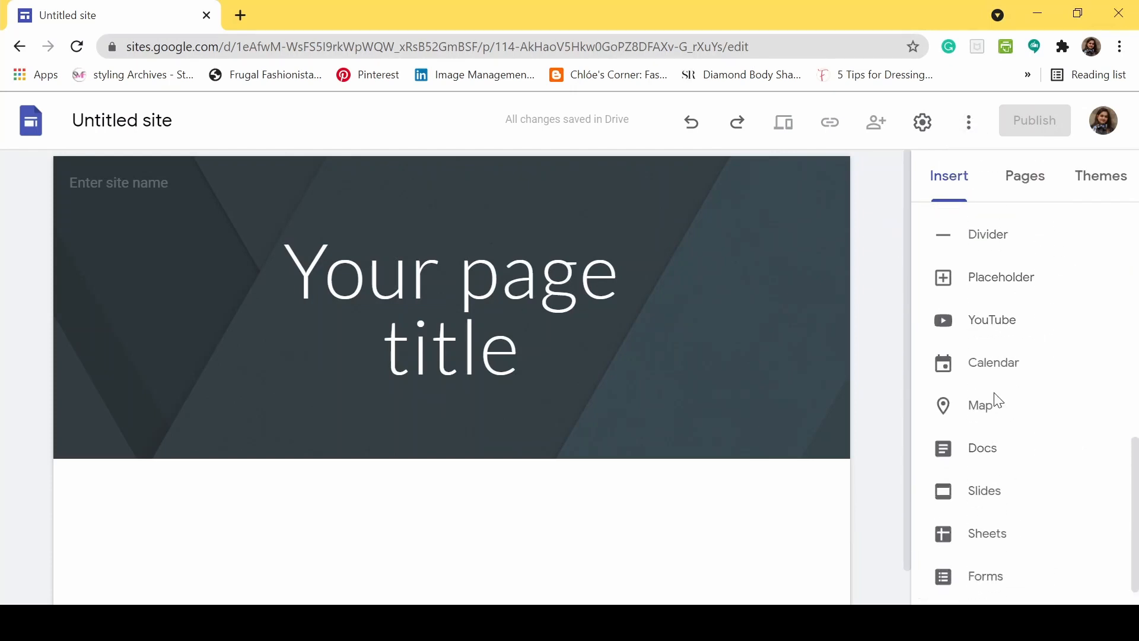
scroll(1016, 373, "down", 3)
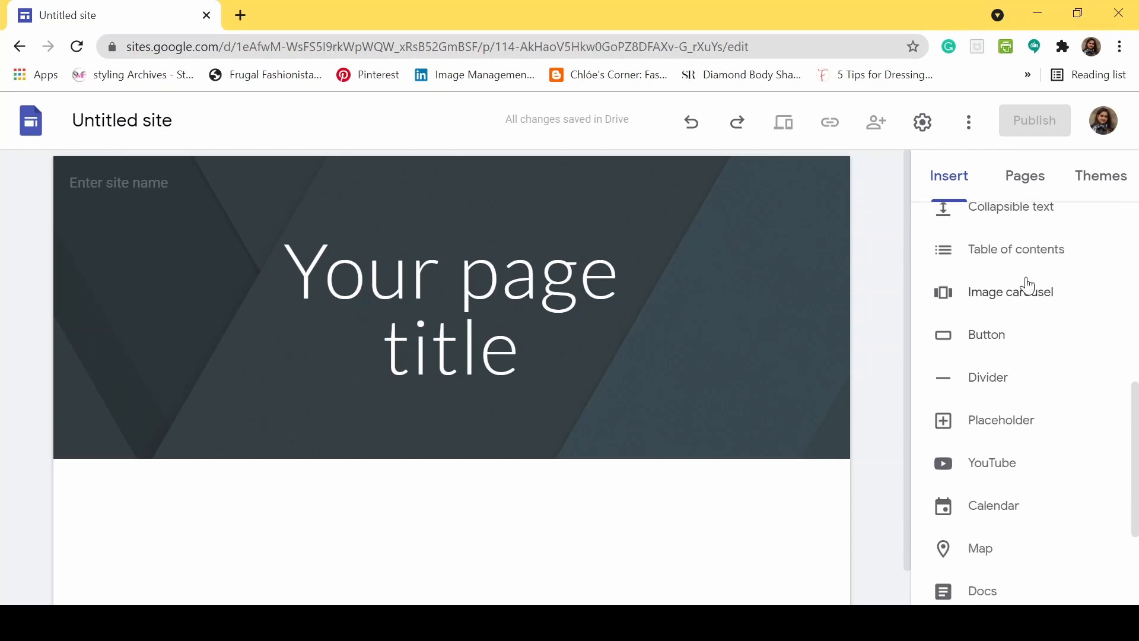
scroll(1044, 289, "up", 8)
left_click(1029, 178)
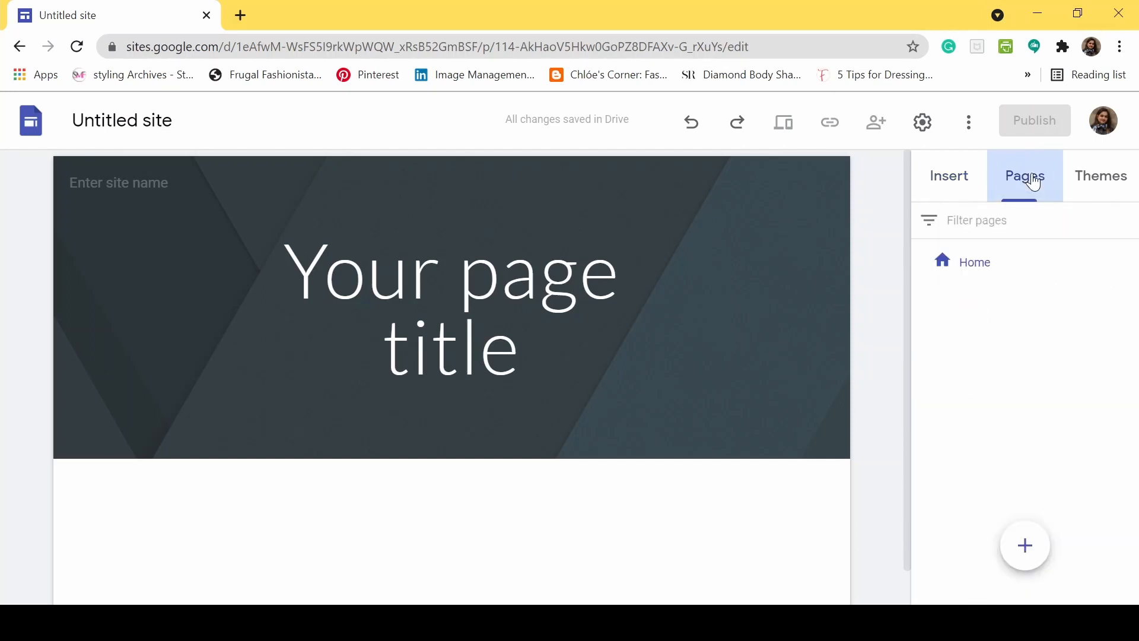
left_click(1090, 185)
scroll(1045, 261, "down", 4)
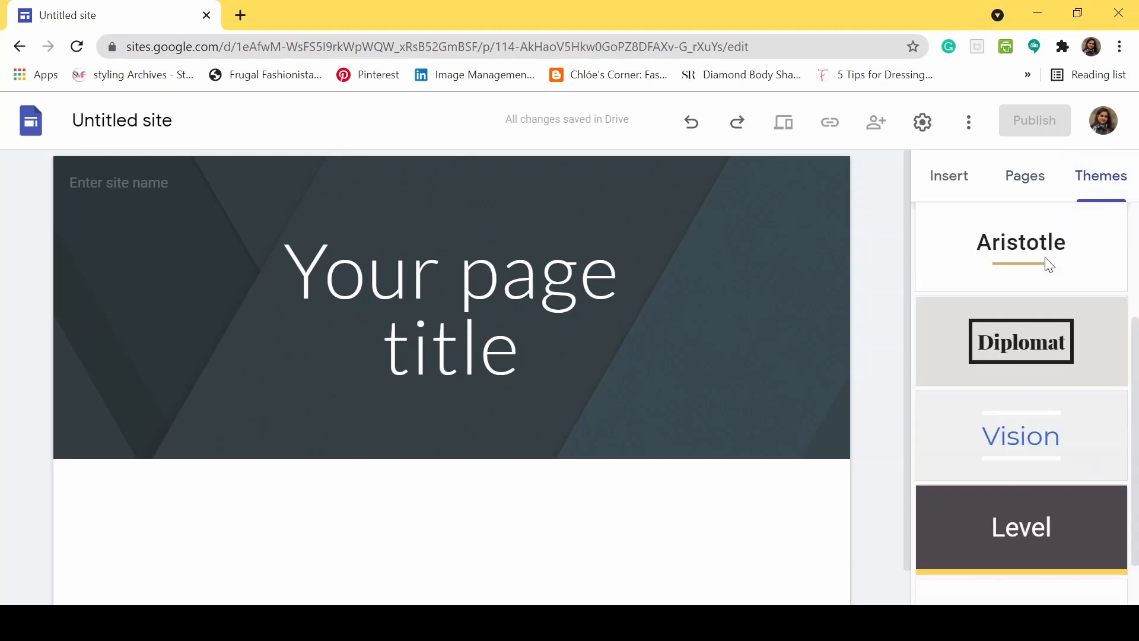
scroll(1038, 273, "up", 4)
left_click(944, 179)
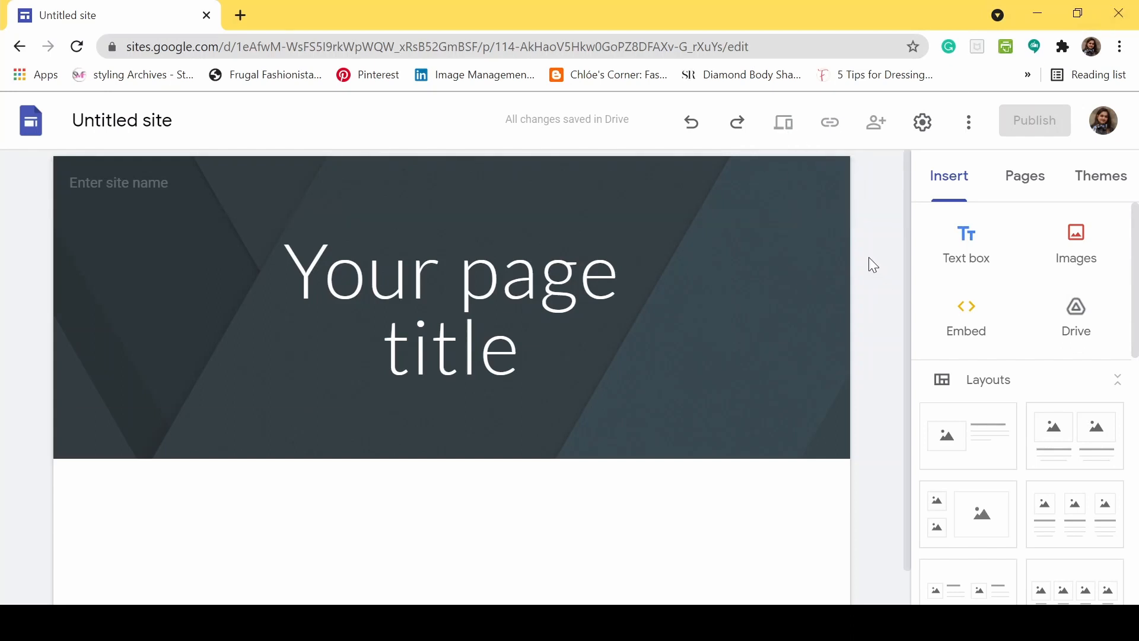
Rename the untitled site file as "Tutorial Site".
left_click(176, 120)
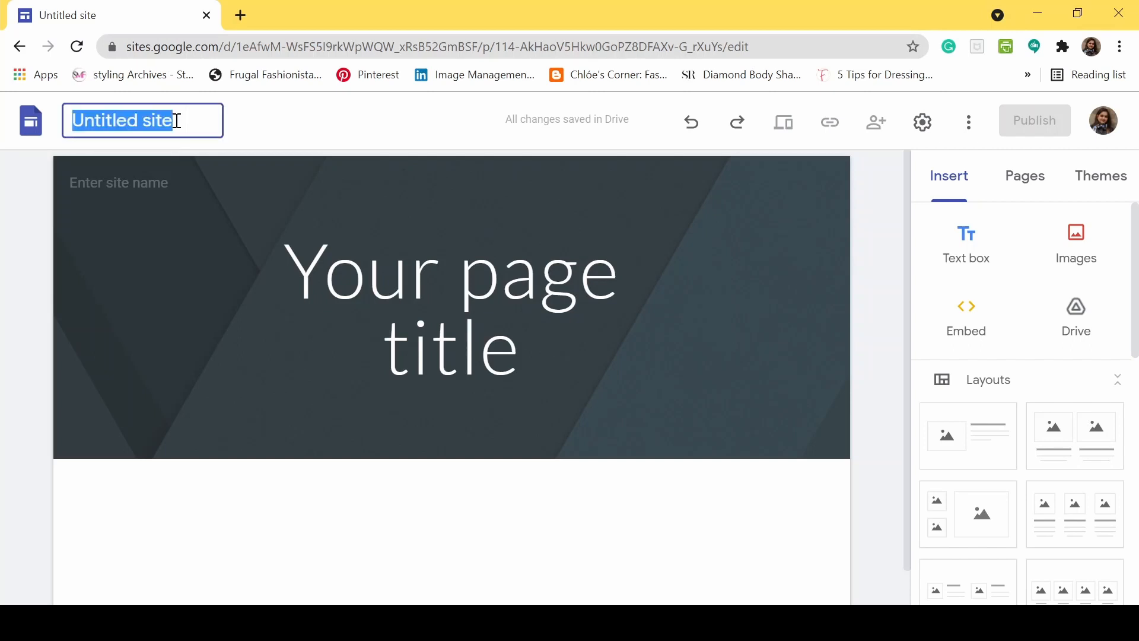
type("Tutr")
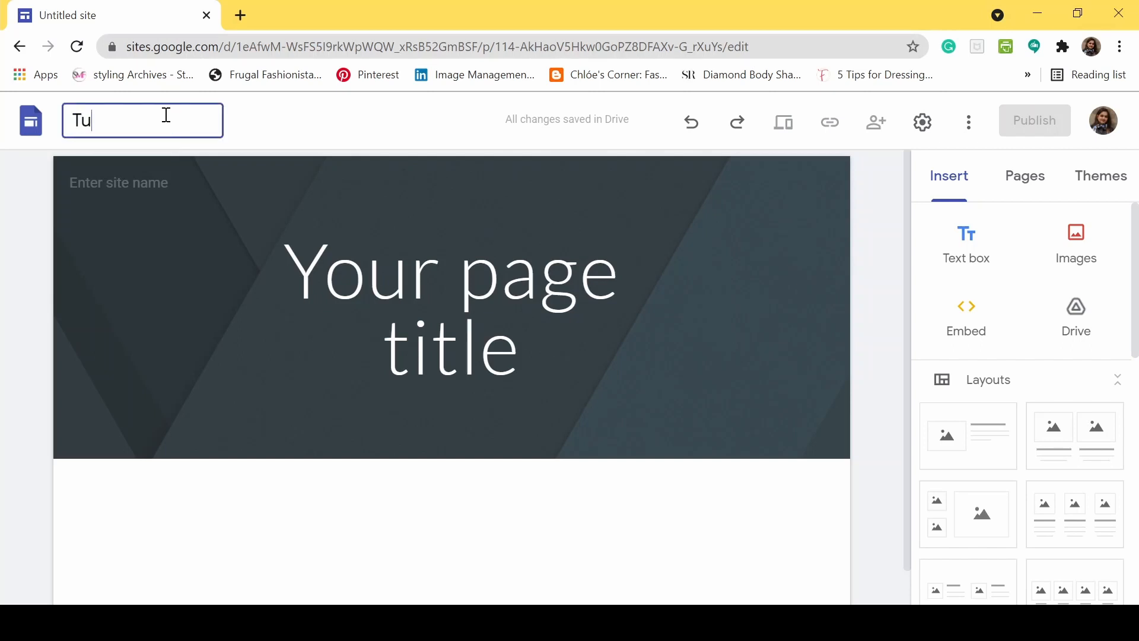
key("BackSpace")
type("prial")
key("BackSpace")
key("BackSpace")
key("BackSpace")
key("BackSpace")
type("orial Site")
key("Return")
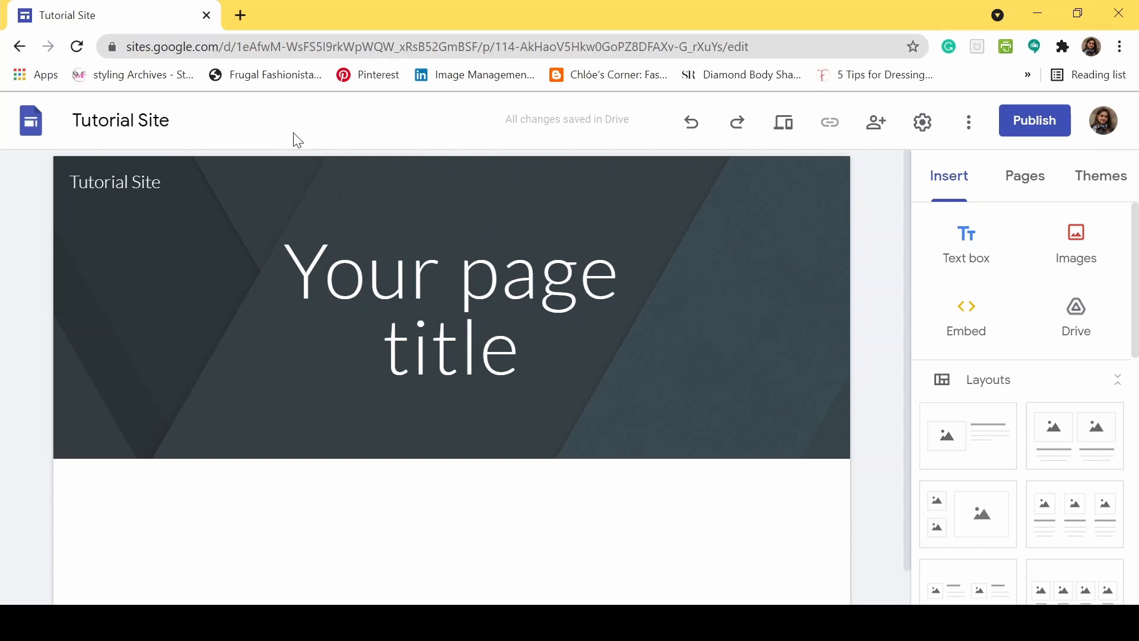
Replace the site name displayed in the page header with "Technology Blog".
left_click(148, 183)
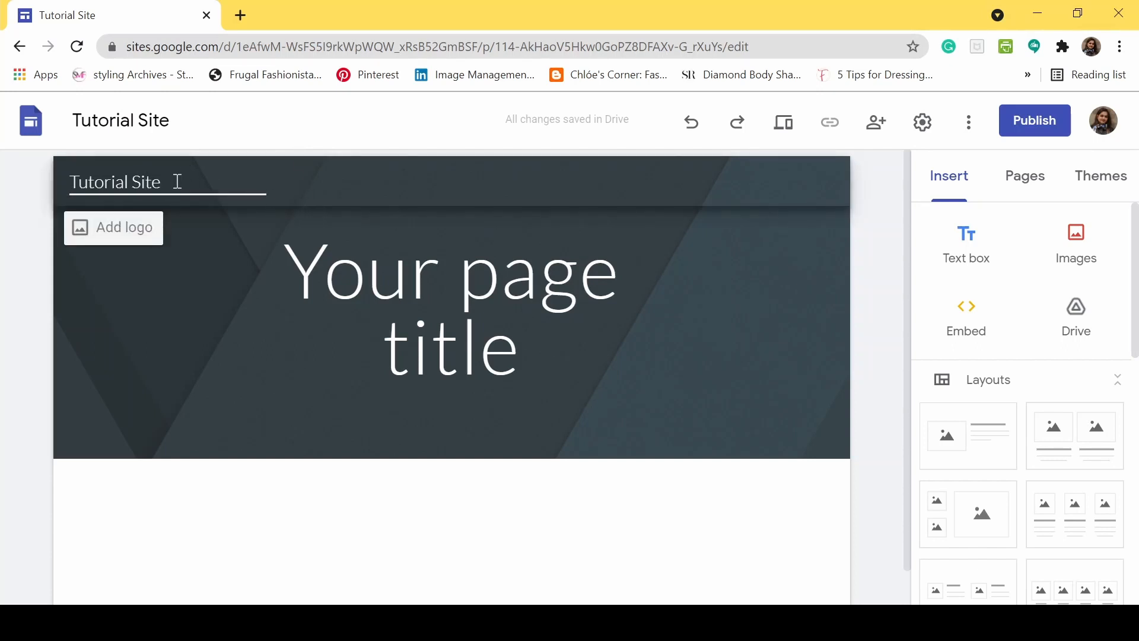
key("ctrl+a")
key("BackSpace")
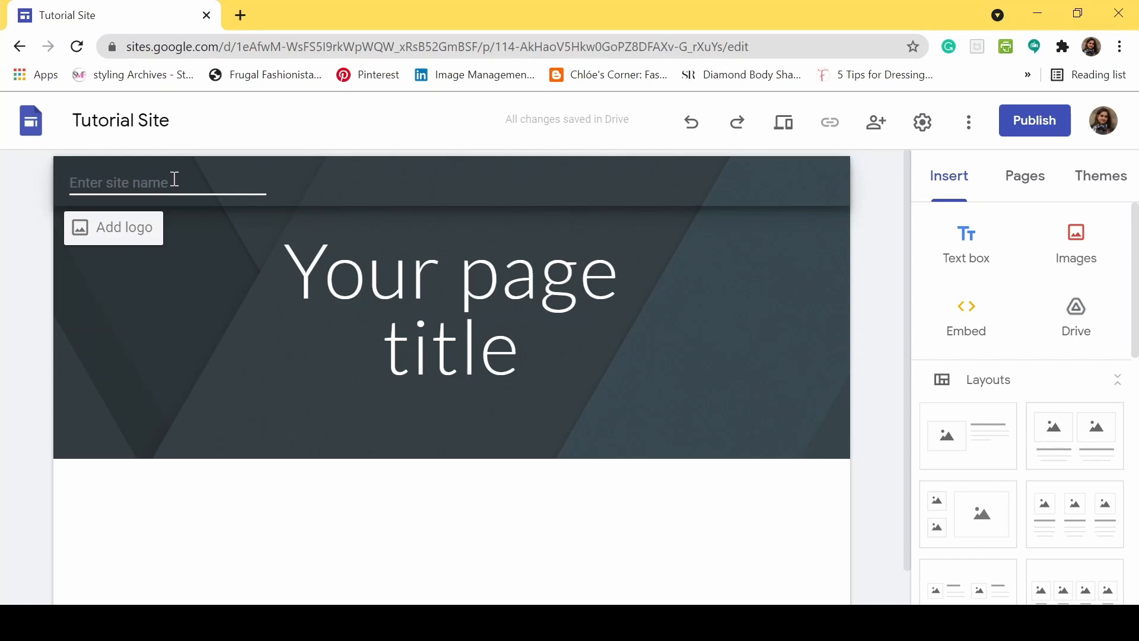
type("Techno")
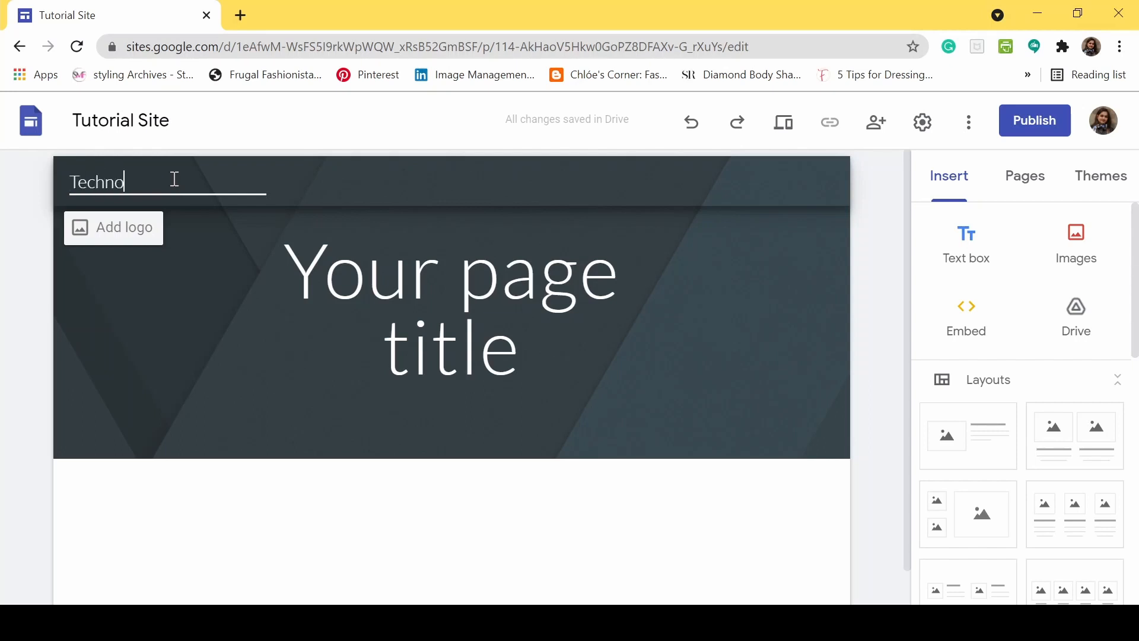
type("logy Blog")
Replace the placeholder page title in the home page header with "Tech Explained".
left_click(600, 356)
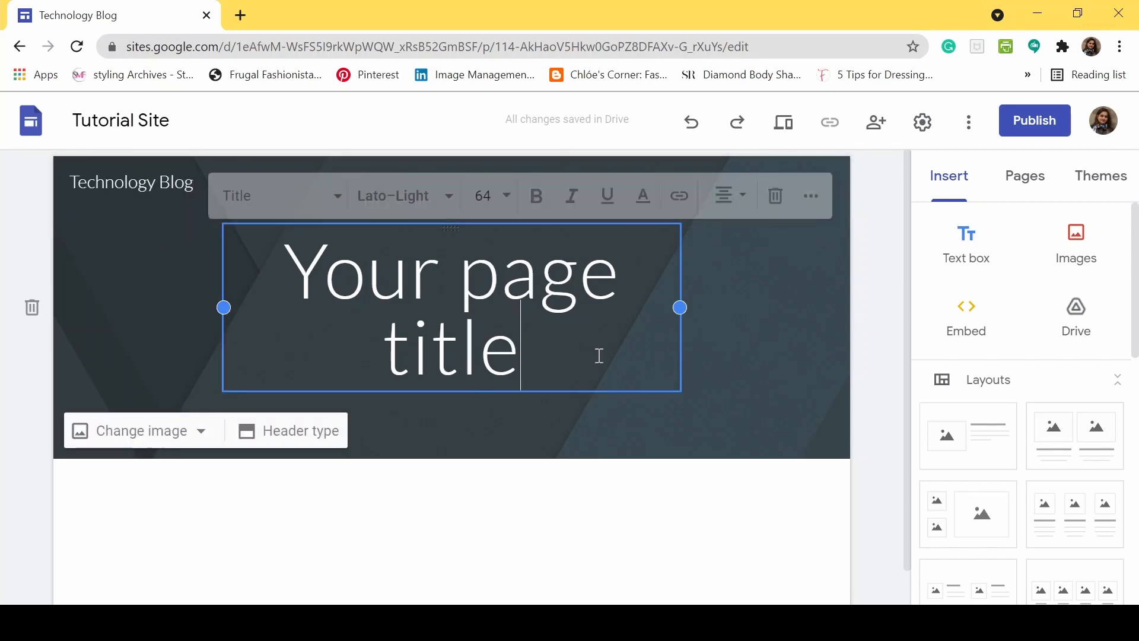
key("ctrl+a")
key("BackSpace")
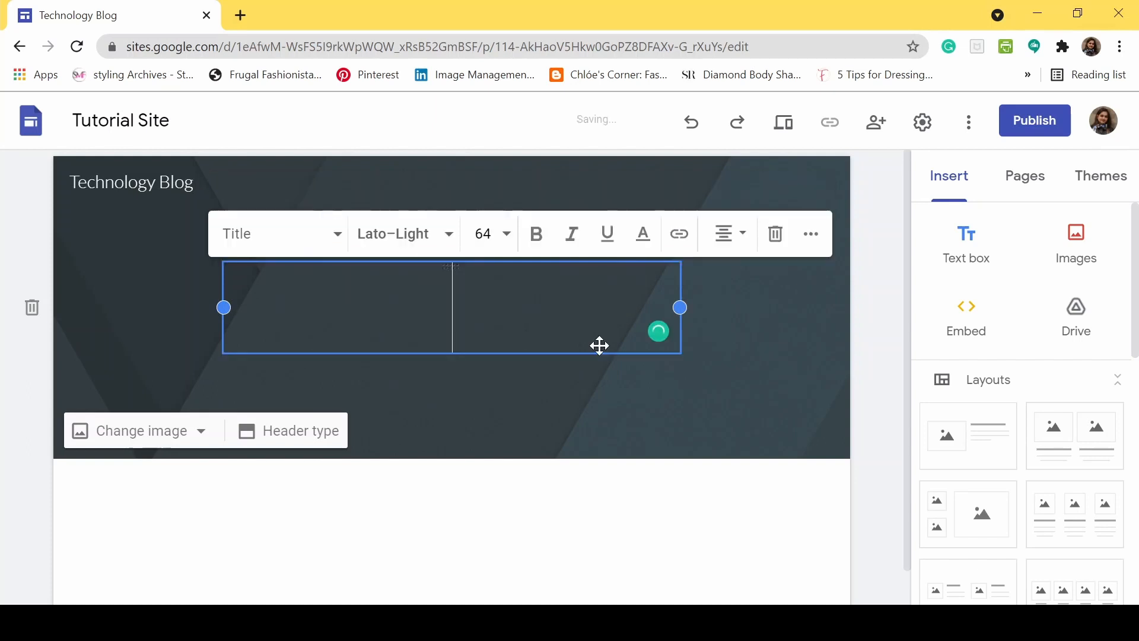
type("Tec")
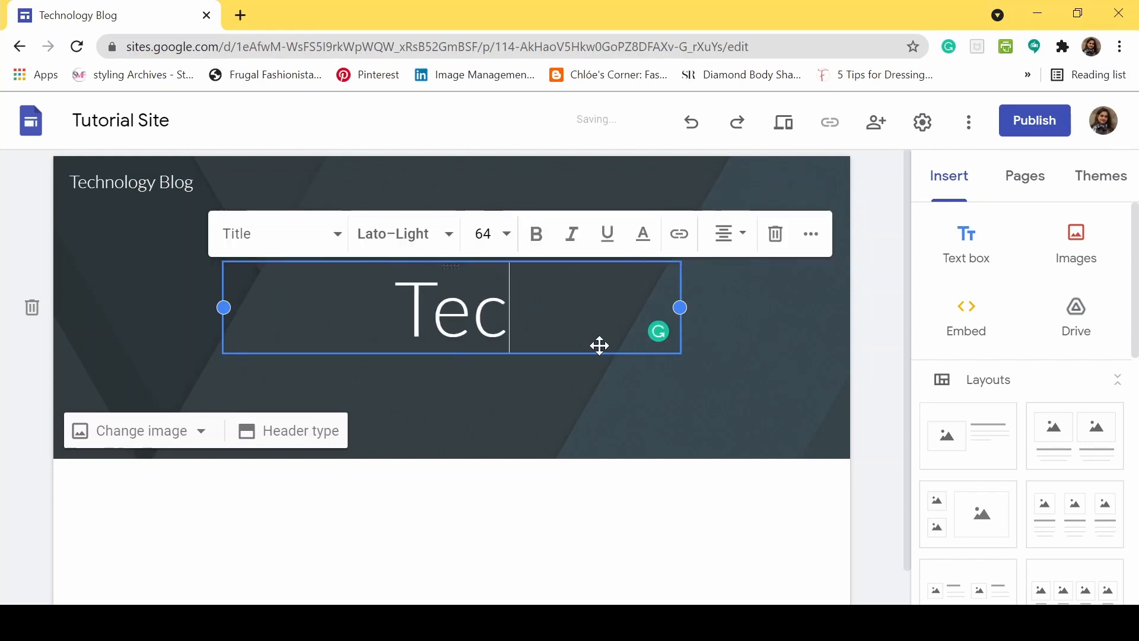
type("h Explained")
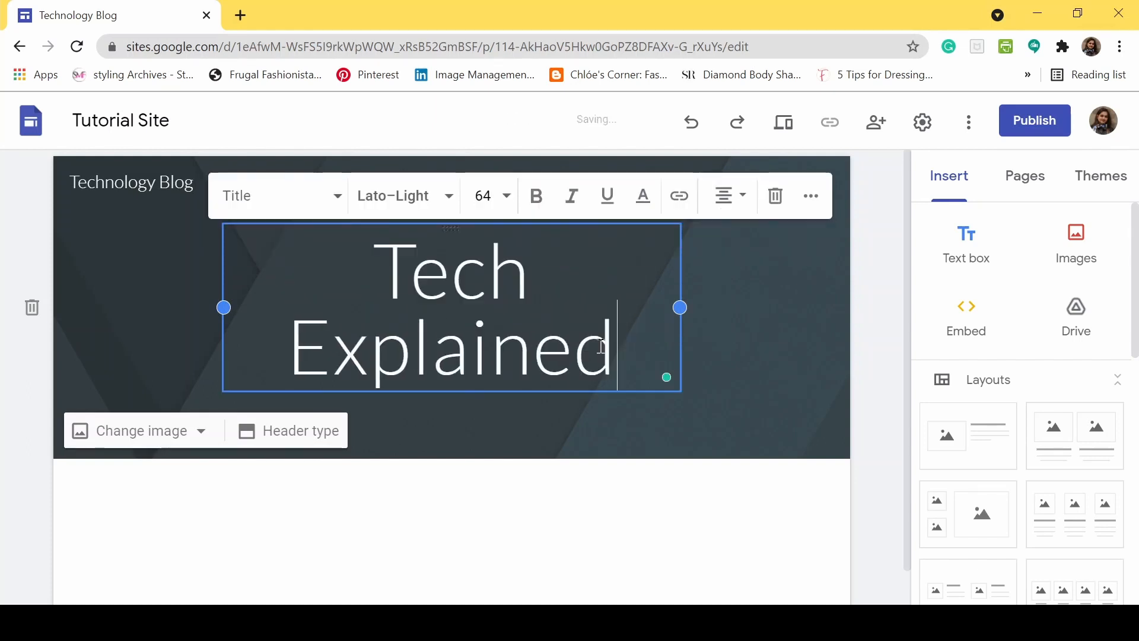
left_click(879, 314)
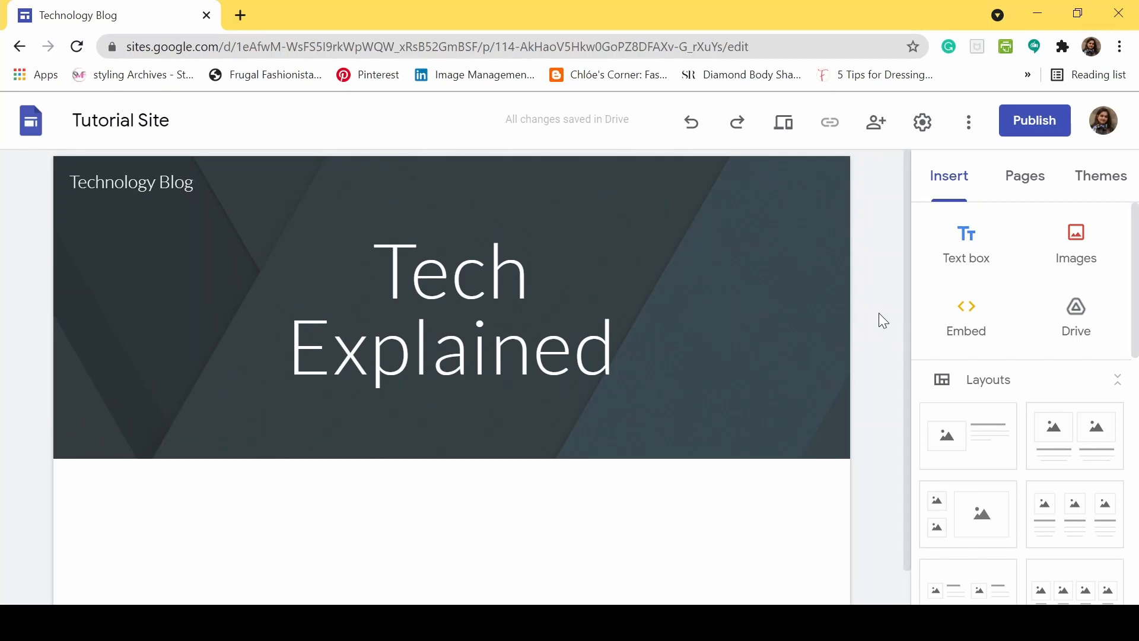
Try the Simple theme's preset colours on the site, return to blue, and open and close its custom colour picker.
left_click(1099, 178)
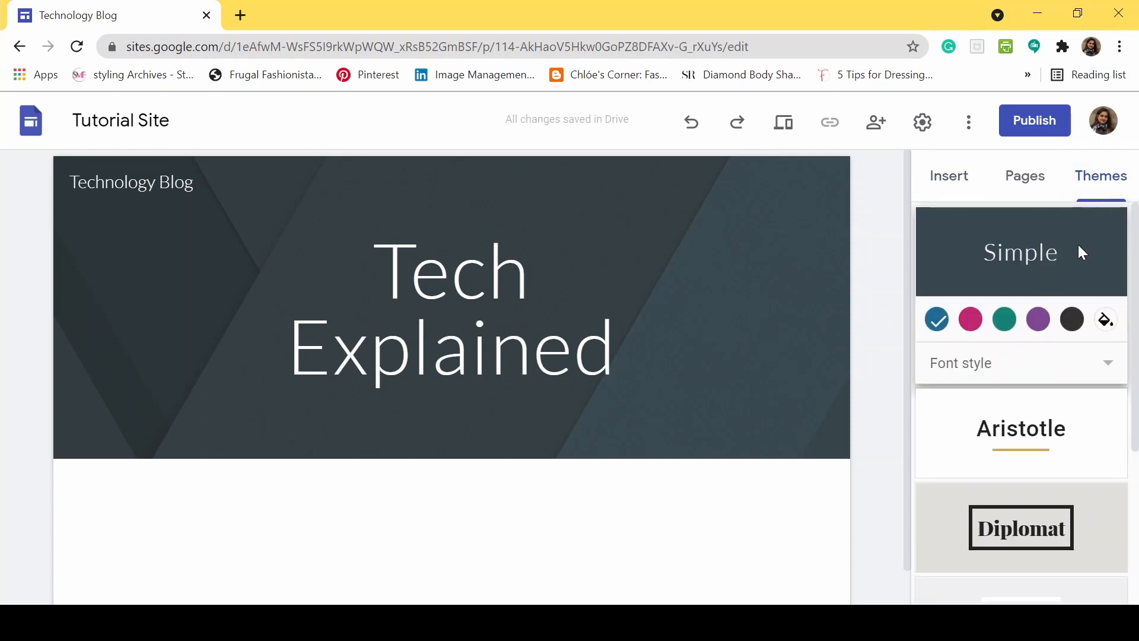
scroll(1066, 255, "down", 4)
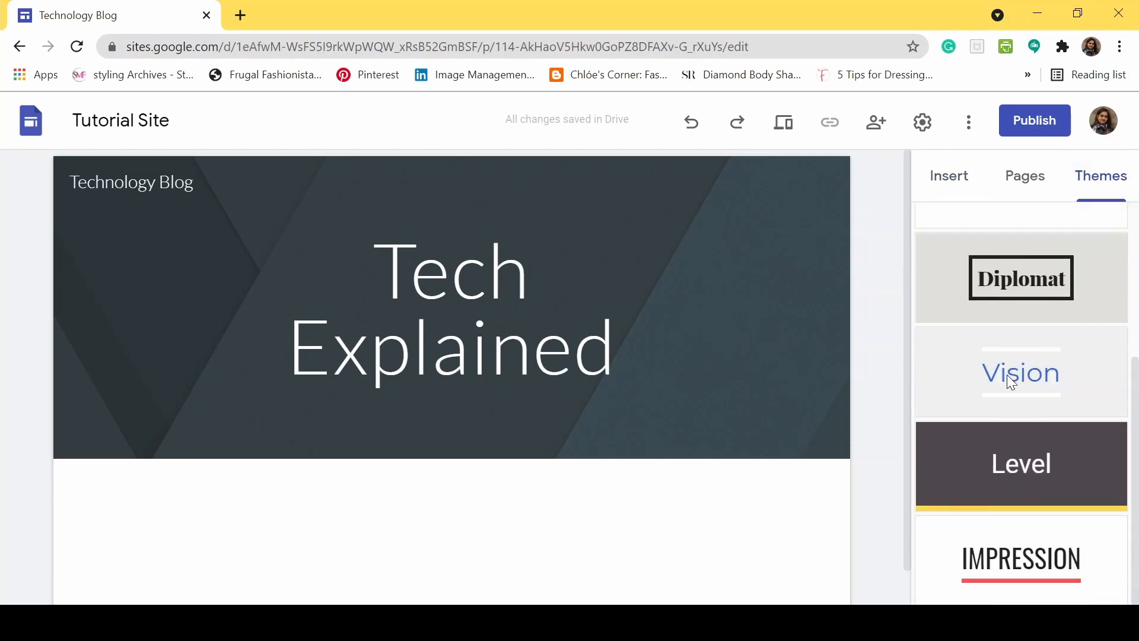
scroll(1002, 451, "up", 4)
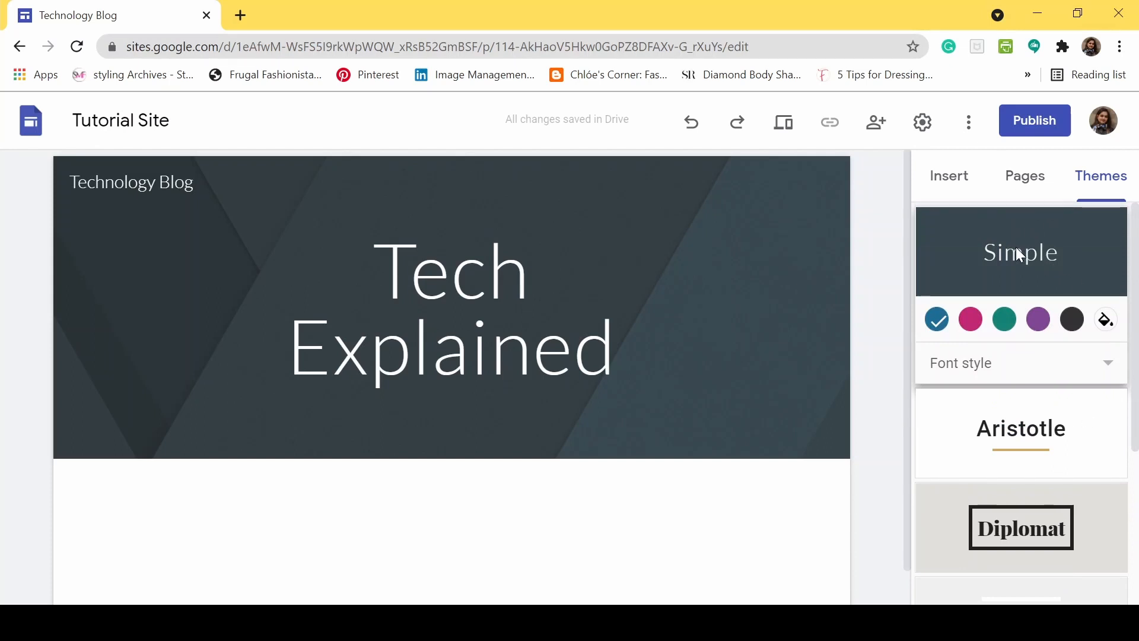
left_click(970, 319)
left_click(1005, 319)
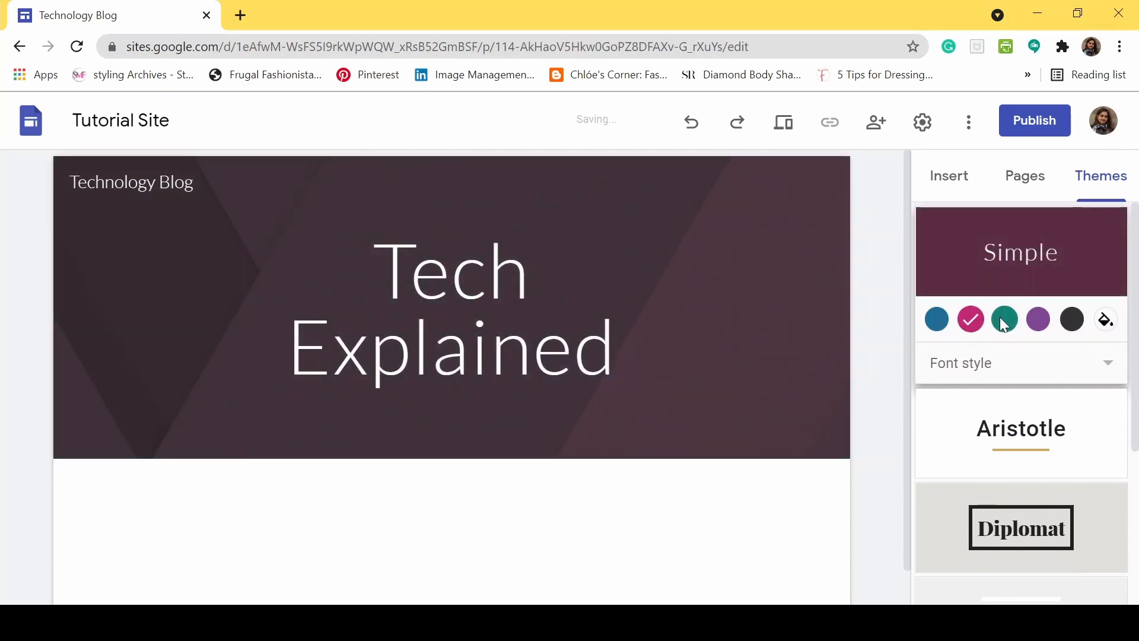
left_click(1038, 319)
left_click(1072, 319)
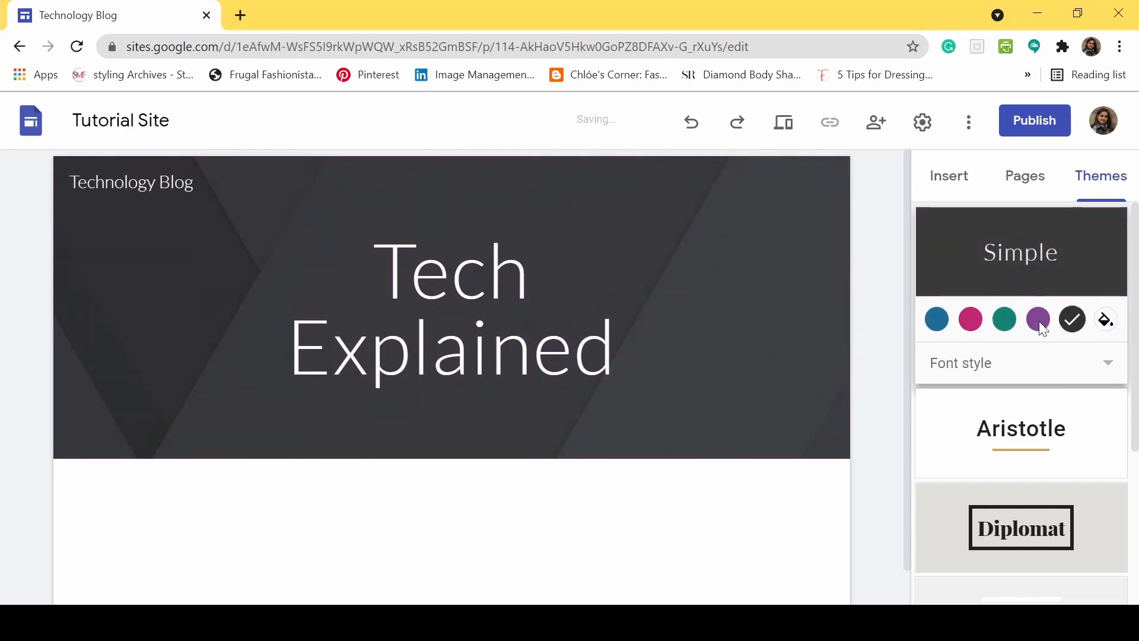
left_click(936, 319)
left_click(971, 319)
left_click(1009, 320)
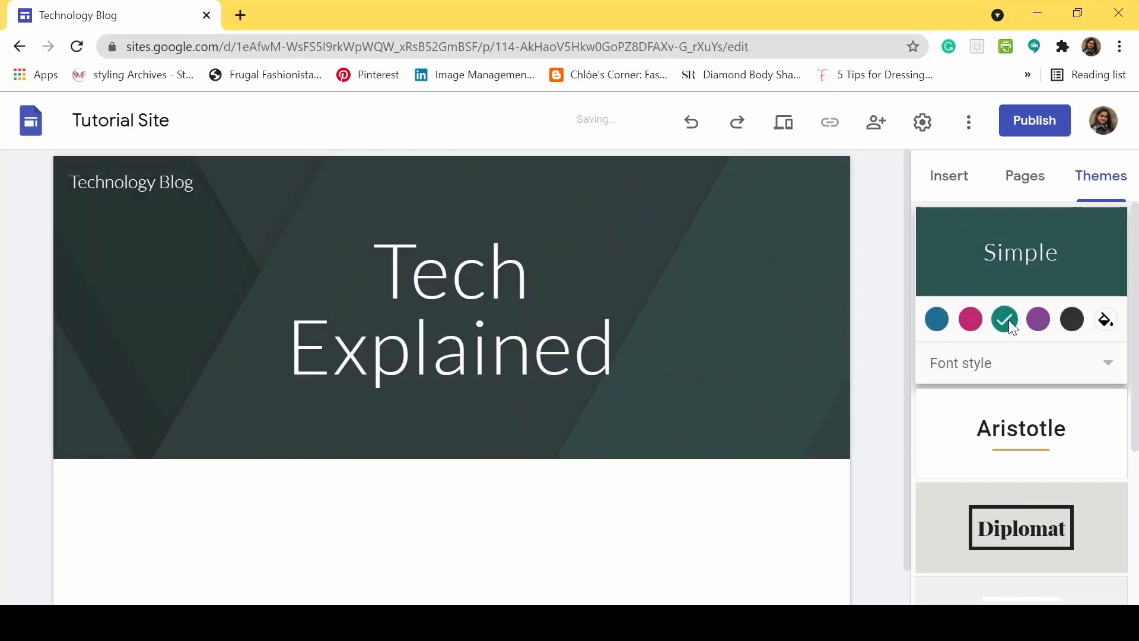
left_click(1036, 320)
left_click(1071, 320)
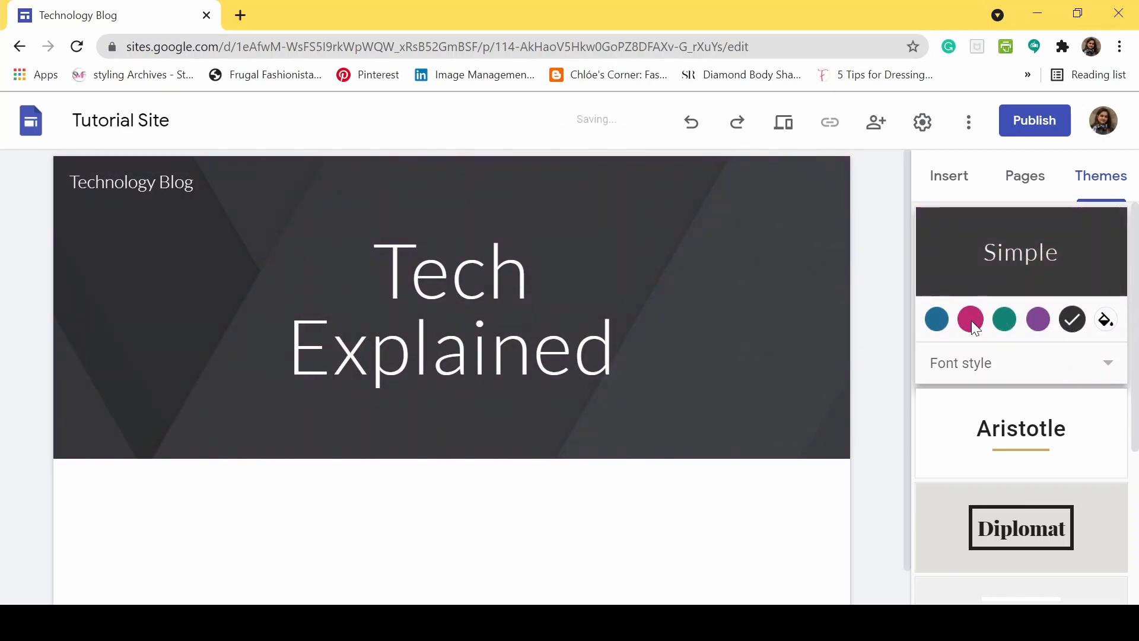
left_click(936, 319)
left_click(1103, 319)
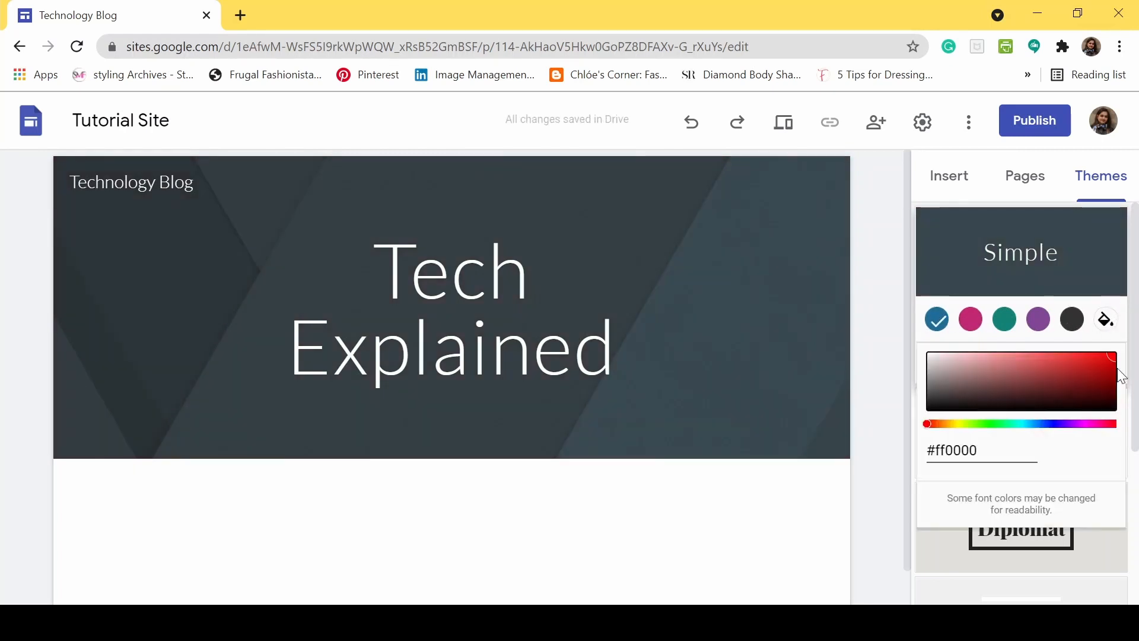
left_click(1080, 283)
Try the Classic and Heavy font styles of the Simple theme and return to the Light style.
scroll(1055, 279, "down", 2)
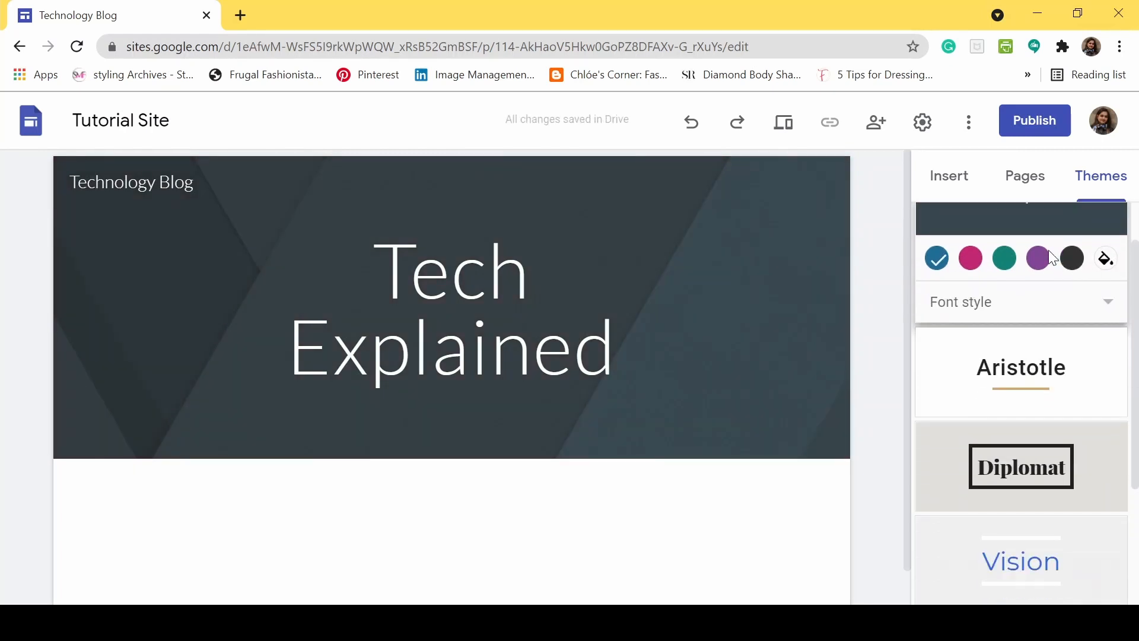
left_click(1022, 273)
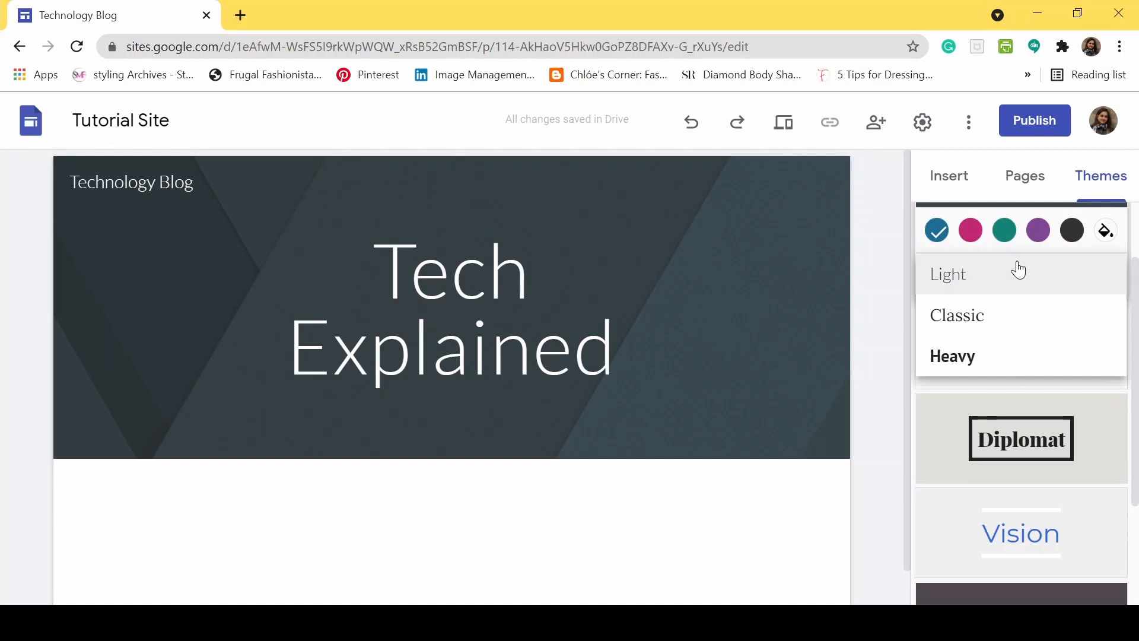
left_click(999, 319)
left_click(983, 283)
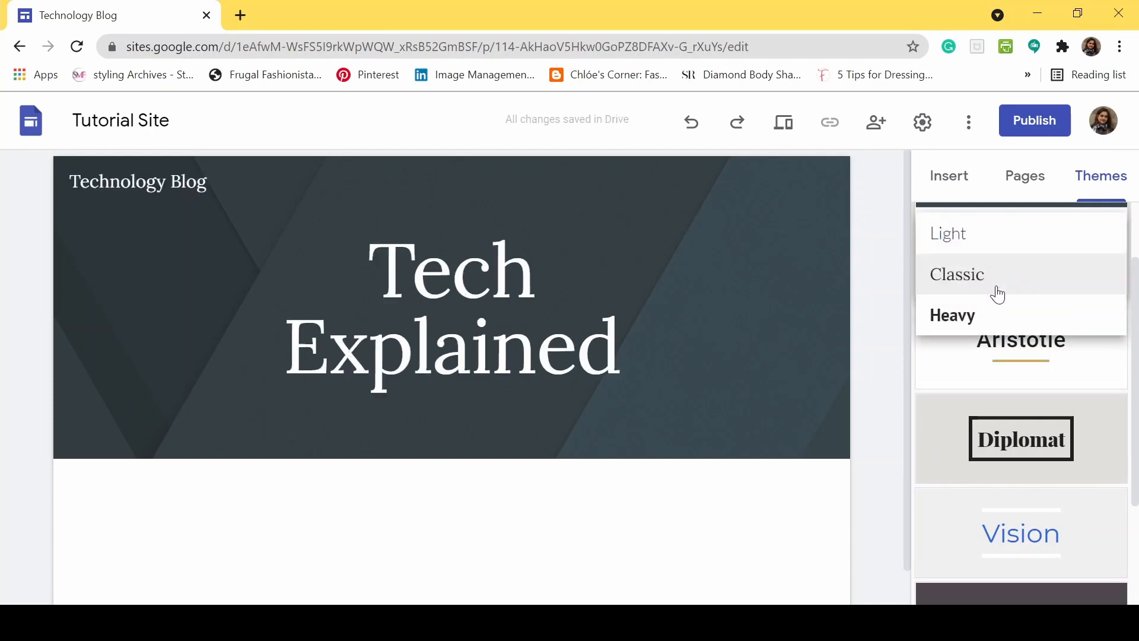
left_click(996, 315)
left_click(994, 277)
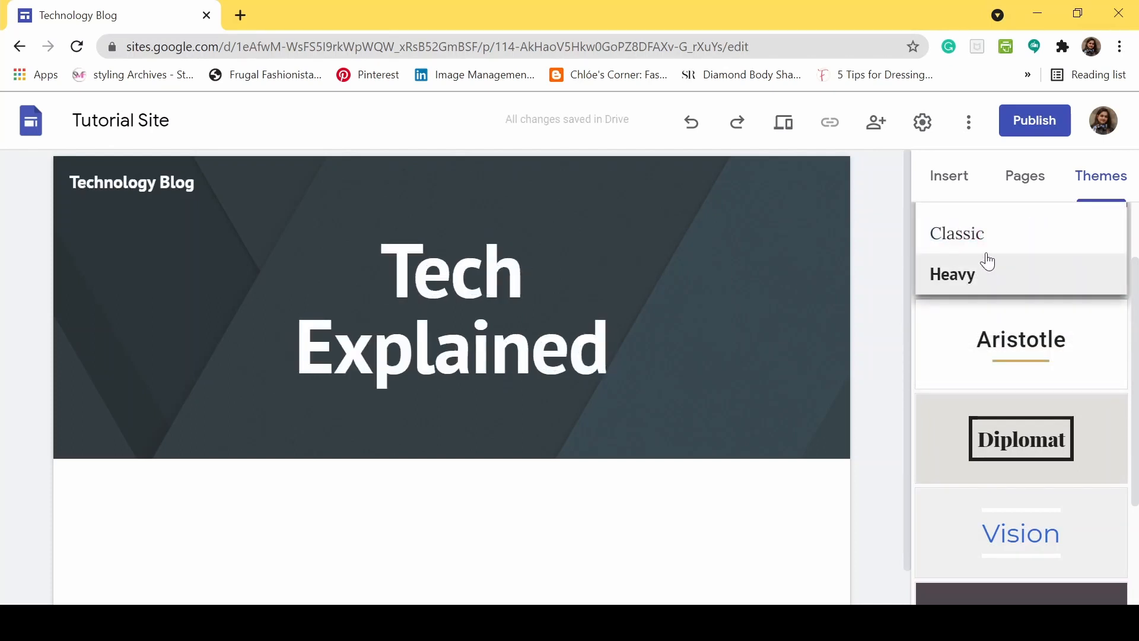
scroll(987, 255, "up", 1)
left_click(996, 282)
Try the Aristotle, Diplomat, Vision and Level themes on the site one after another.
scroll(1002, 332, "down", 4)
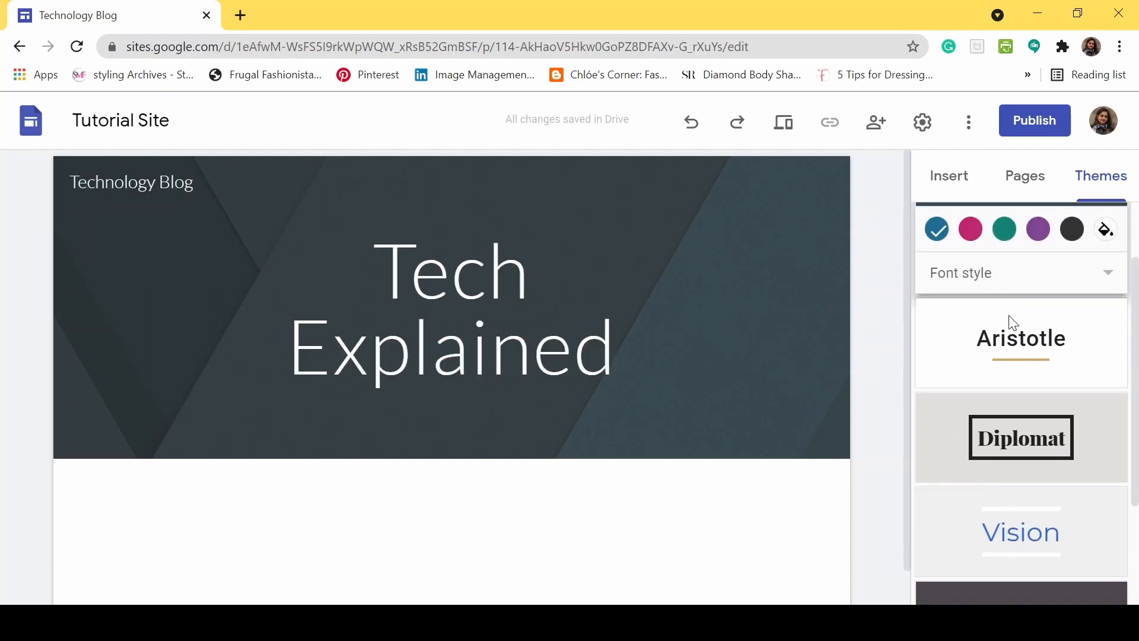
scroll(1029, 444, "up", 3)
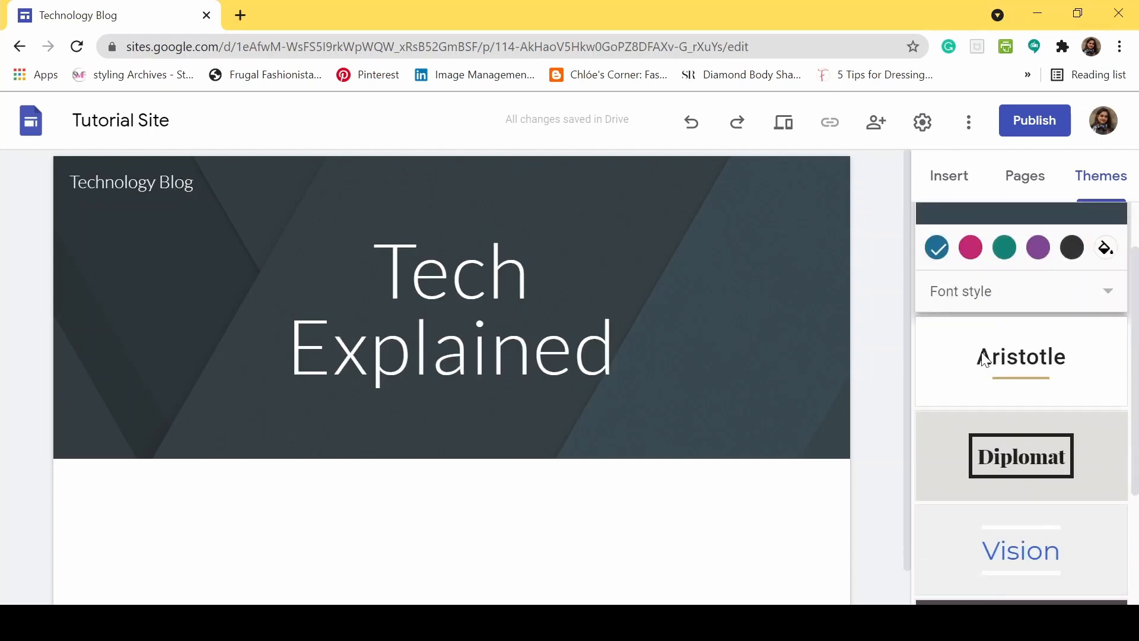
left_click(1065, 363)
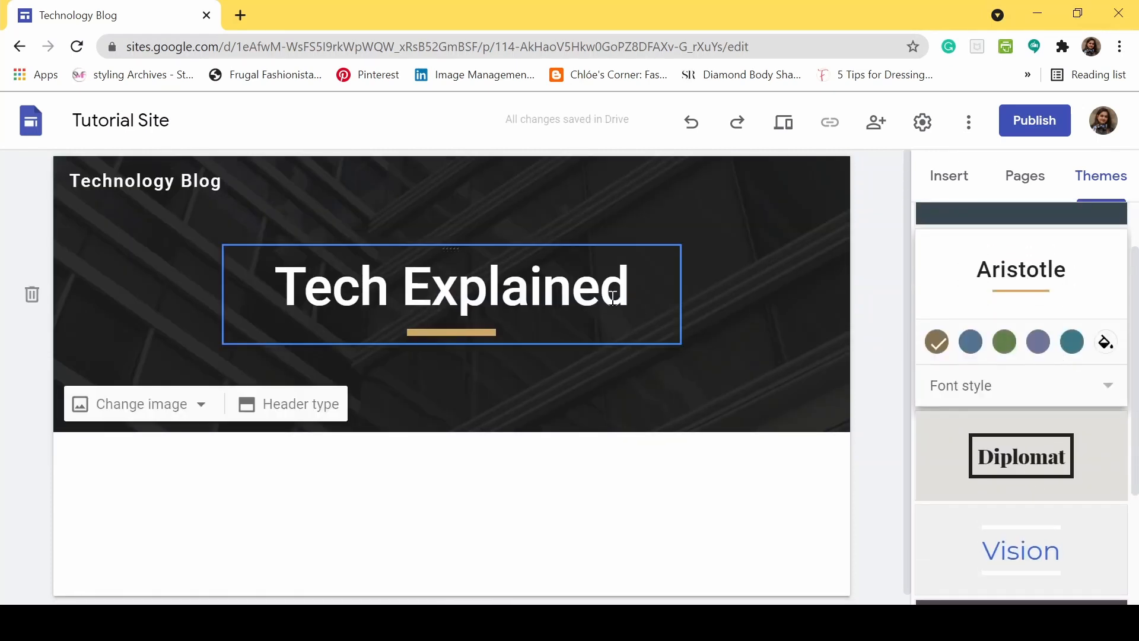
left_click(1066, 456)
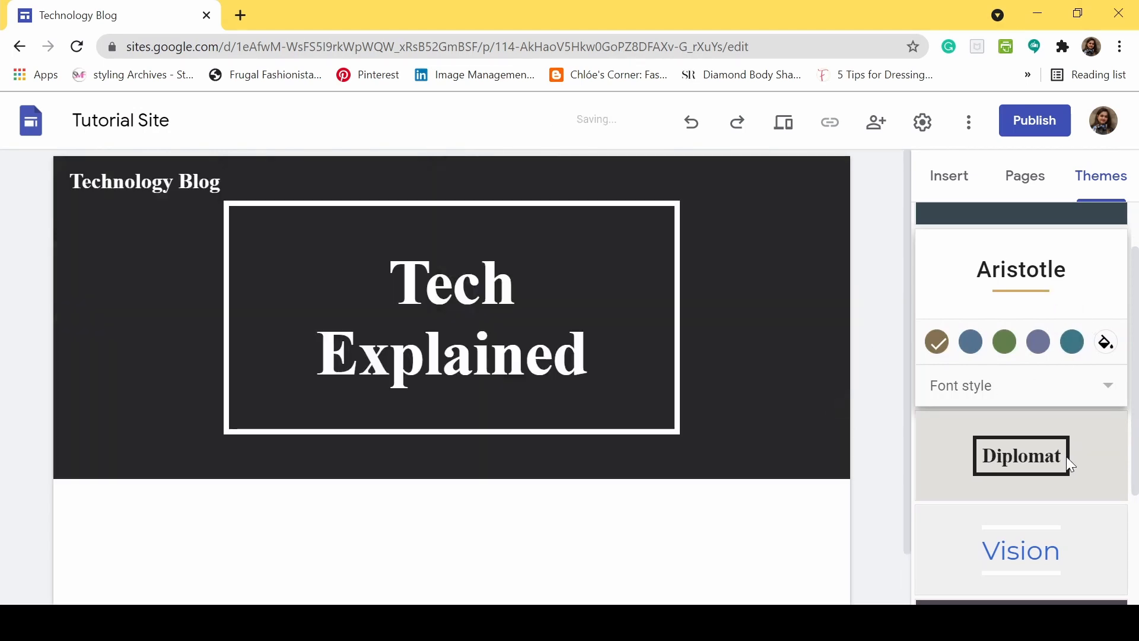
scroll(1033, 422, "down", 3)
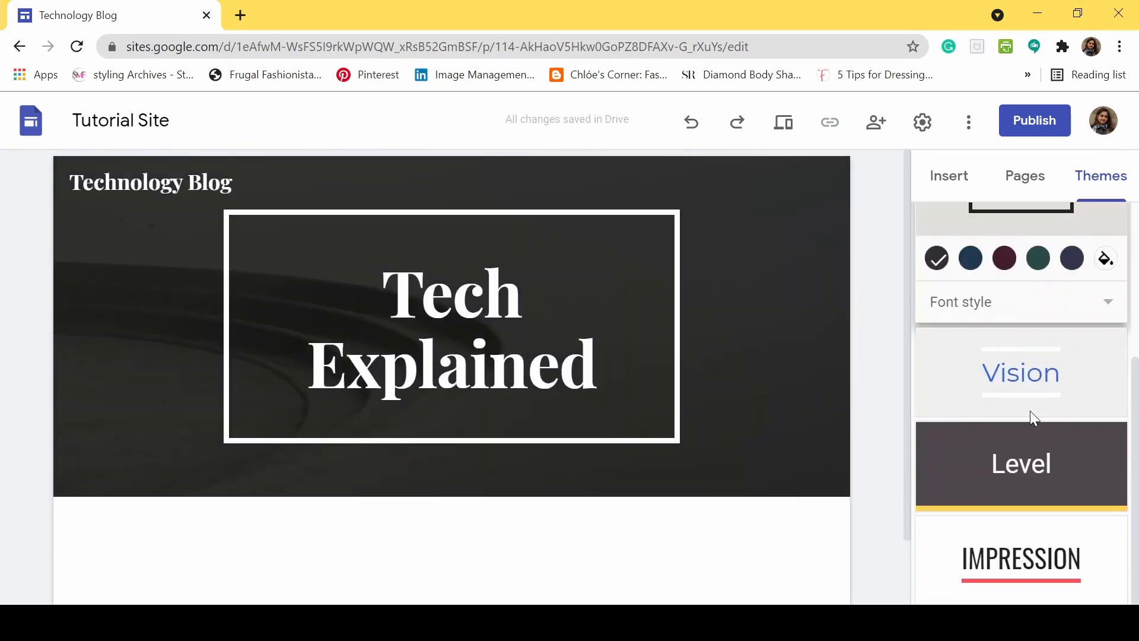
left_click(1037, 360)
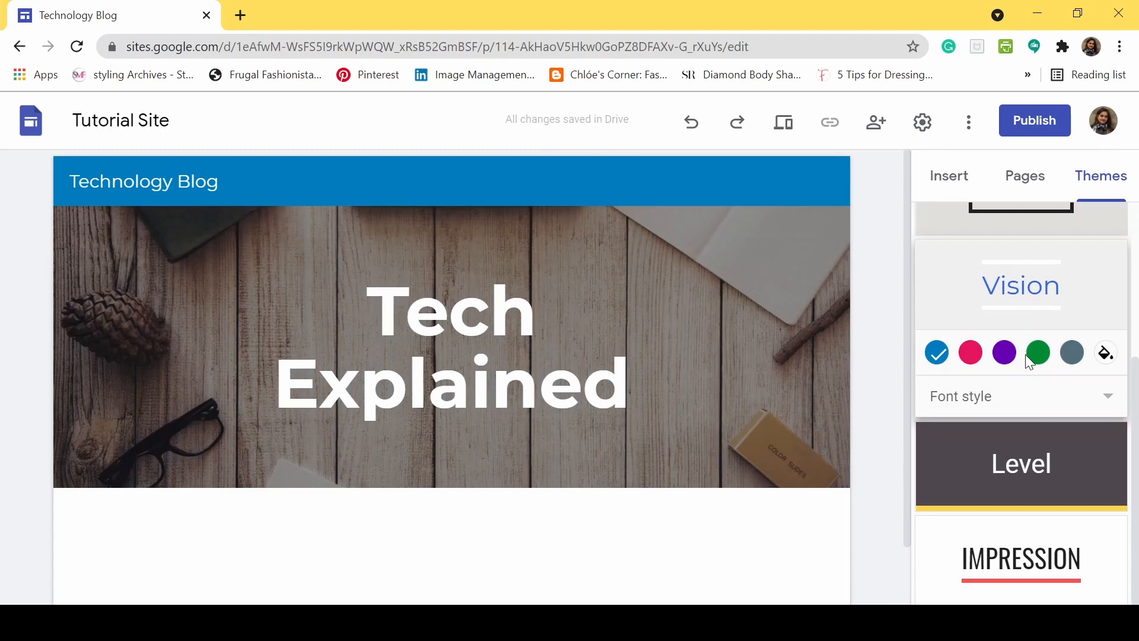
left_click(1056, 462)
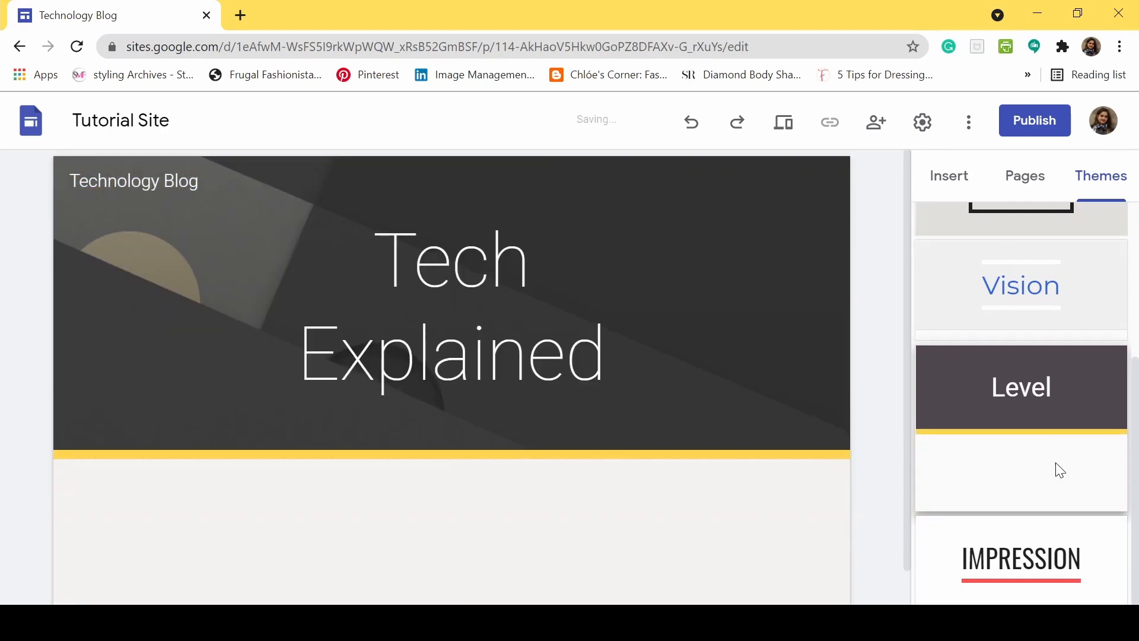
Apply the Impression theme to the site and return to the insertable elements.
left_click(1049, 555)
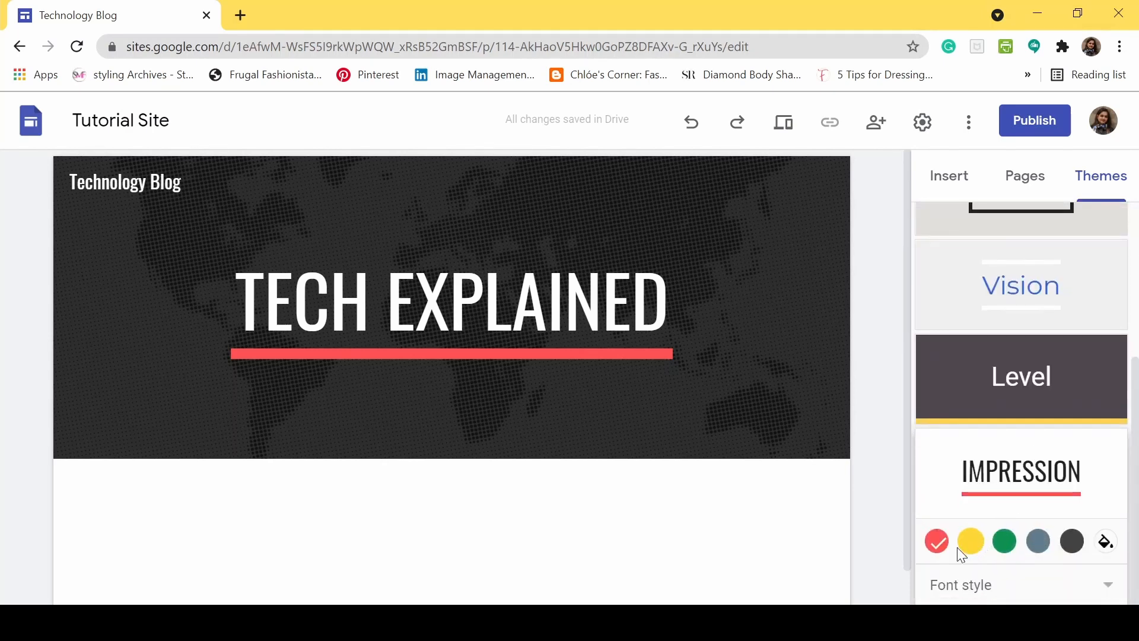
scroll(961, 468, "up", 4)
left_click(949, 176)
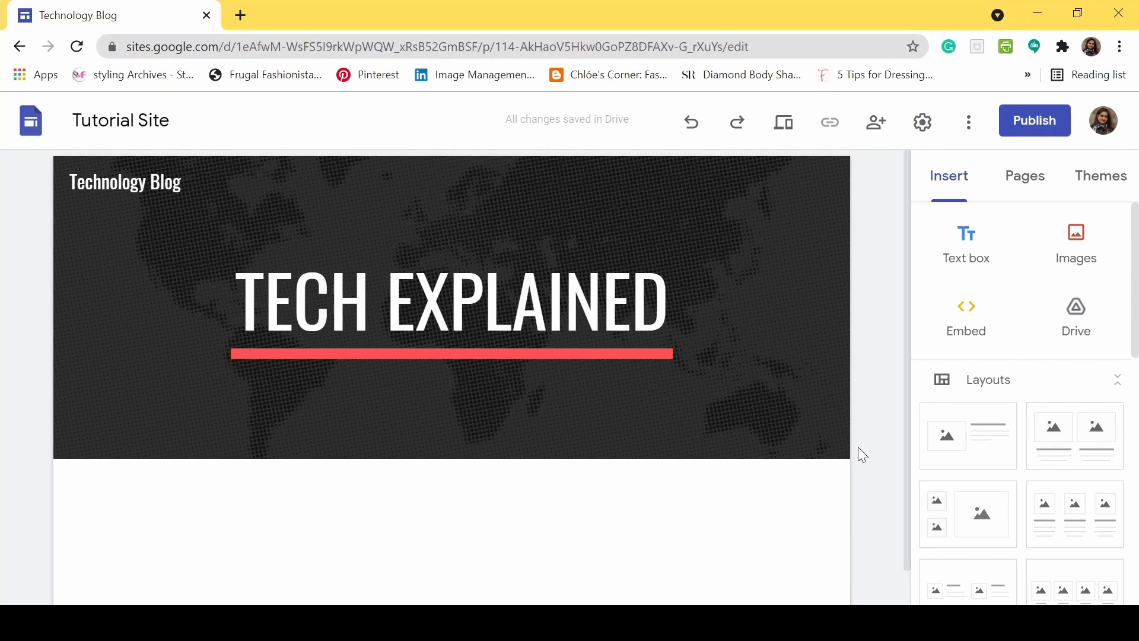
Add a new page named "Blog" to the site.
left_click(1032, 184)
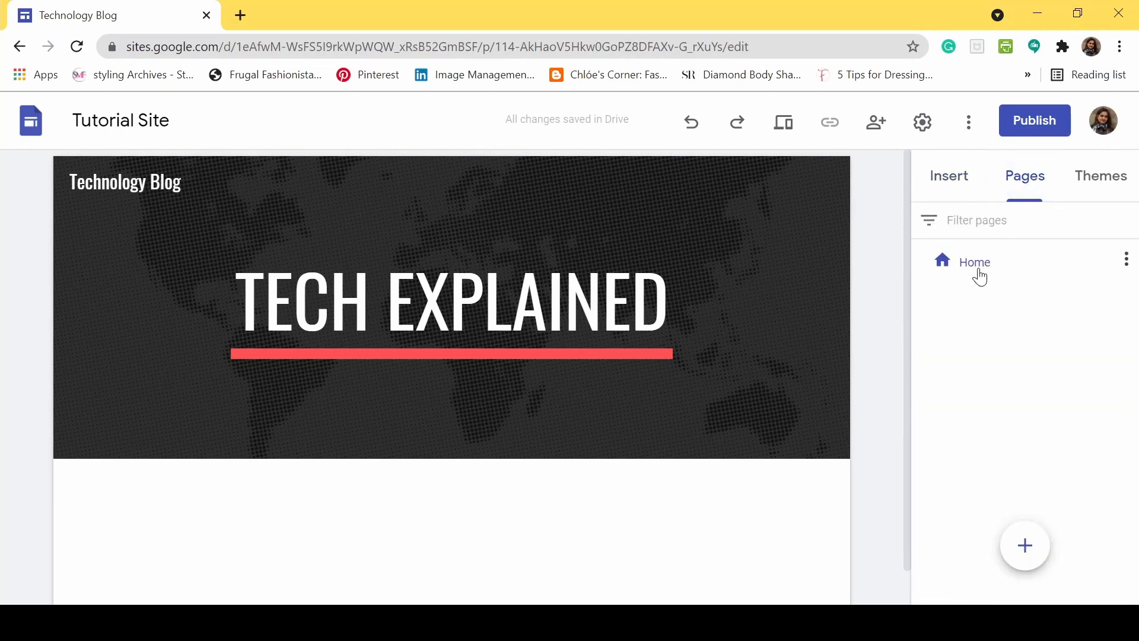
left_click(1026, 545)
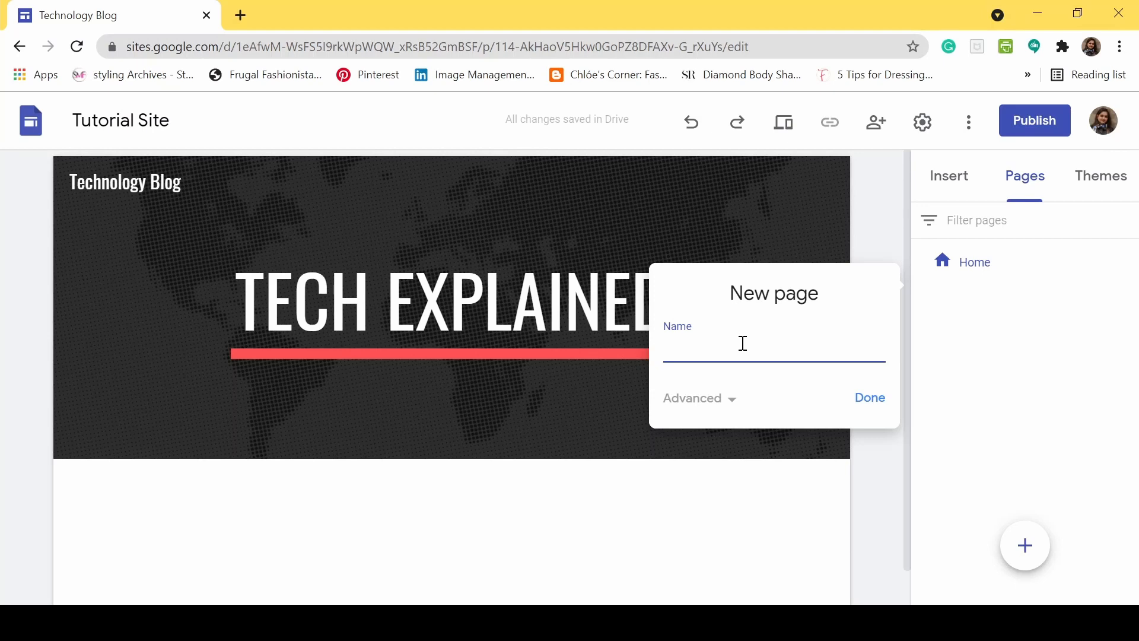
type("Blog")
left_click(864, 405)
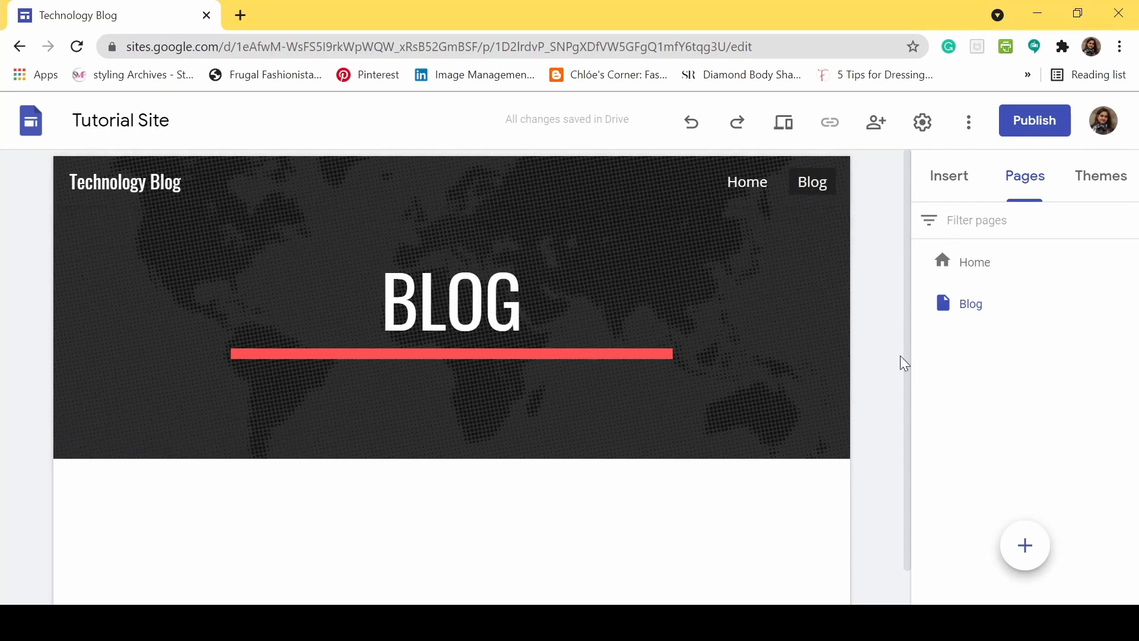
Switch between the Home and Blog pages to compare them, ending on the Blog page.
left_click(987, 263)
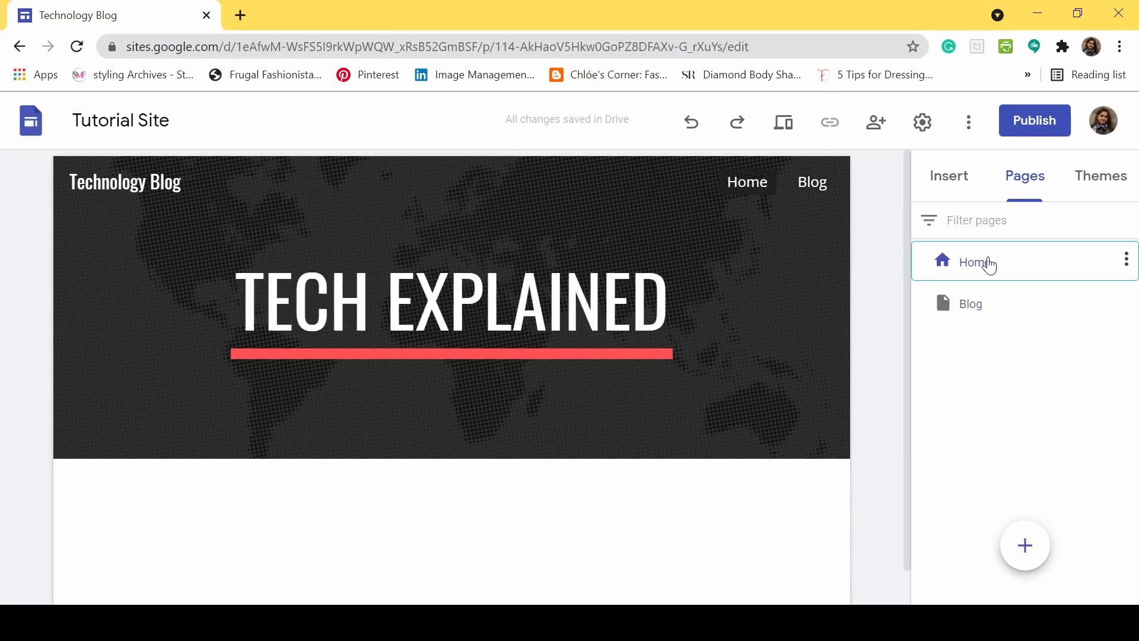
left_click(980, 318)
left_click(979, 265)
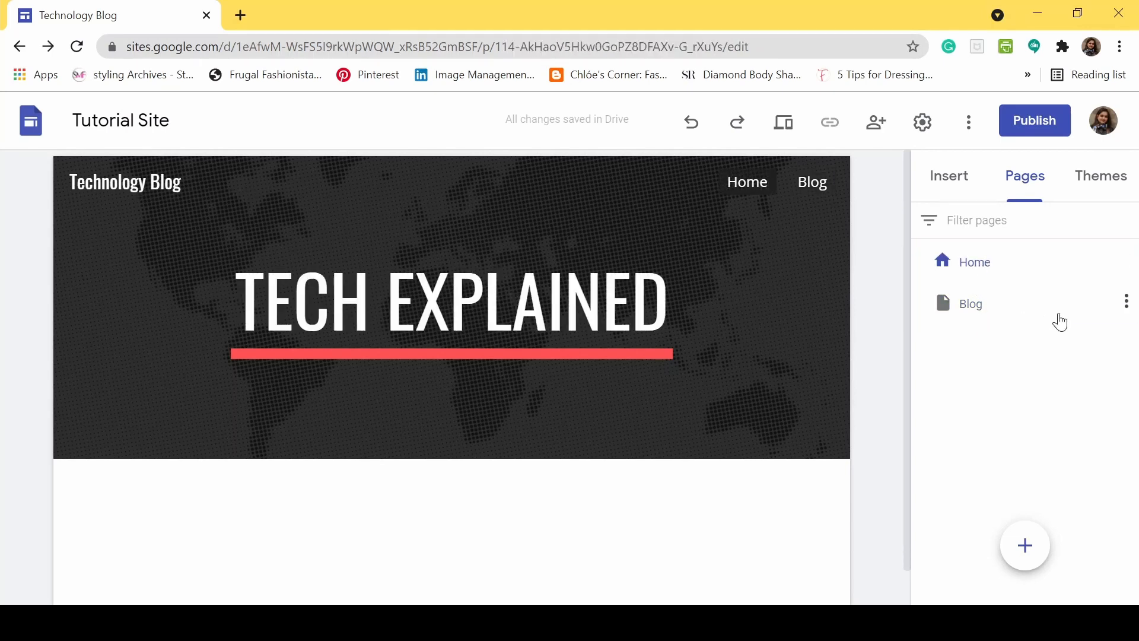
left_click(1059, 302)
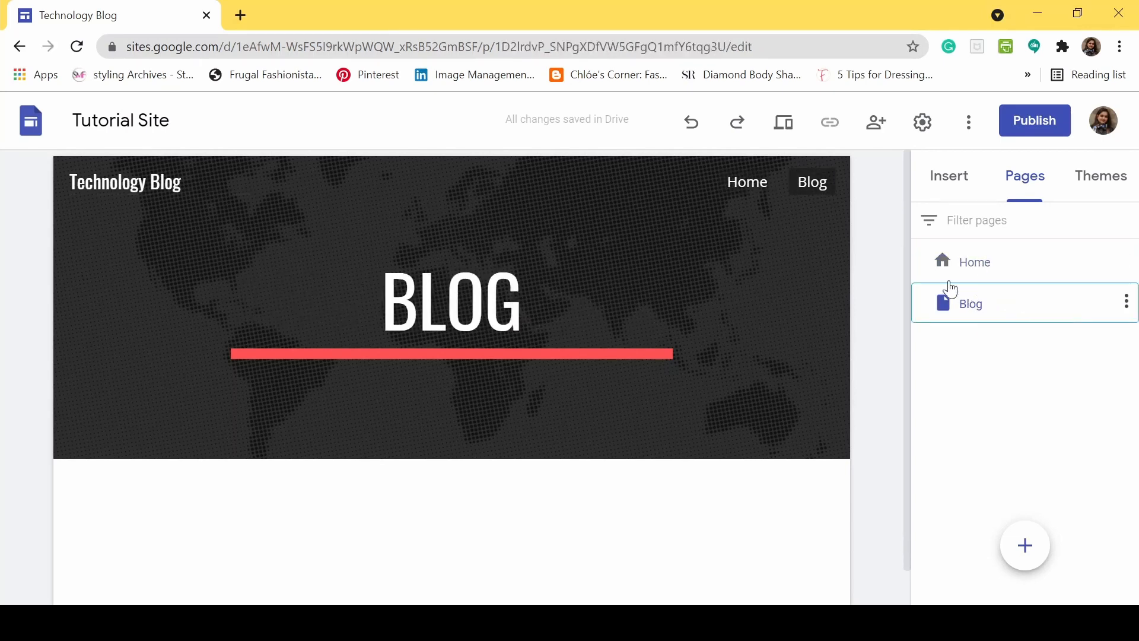
Hide the Blog page from the site navigation and show it in the navigation again.
left_click(1126, 302)
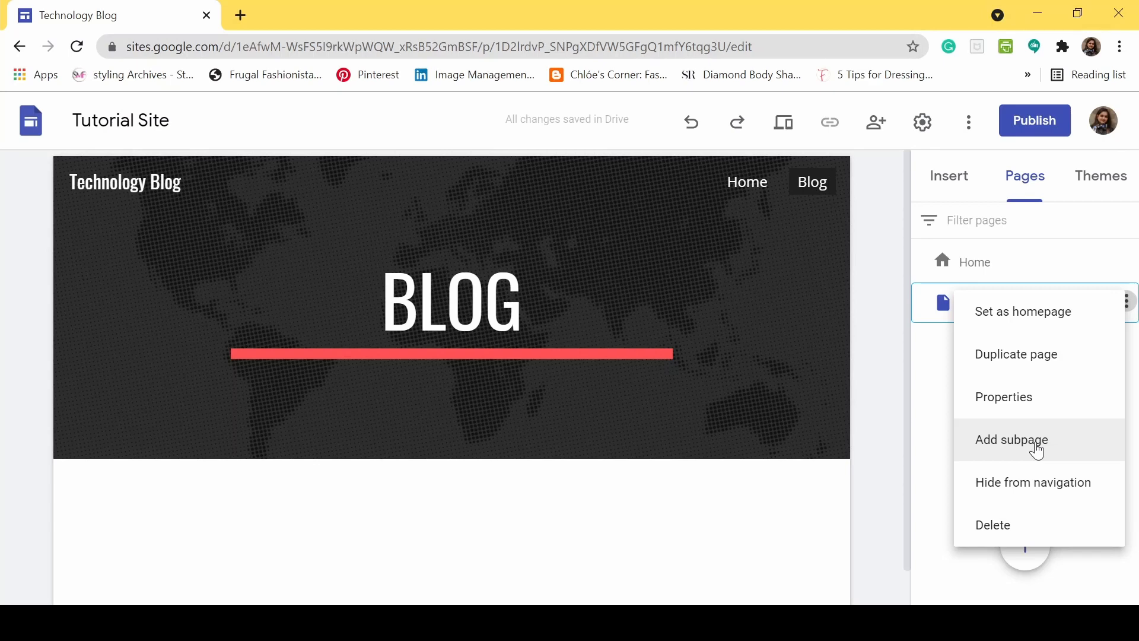
left_click(1041, 497)
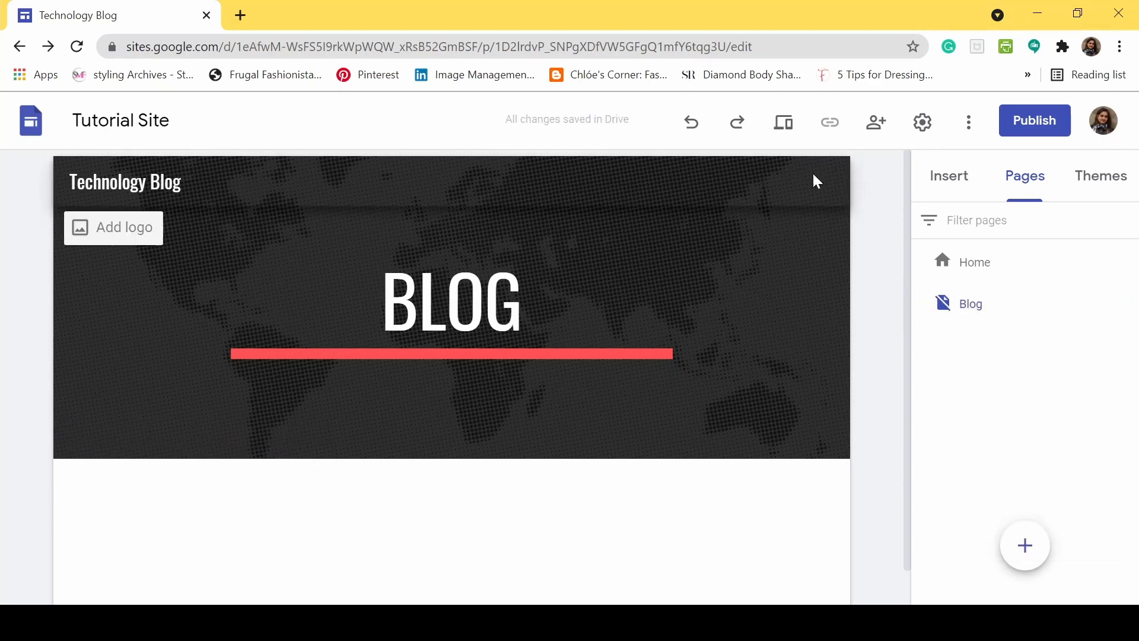
left_click(1119, 313)
left_click(1042, 492)
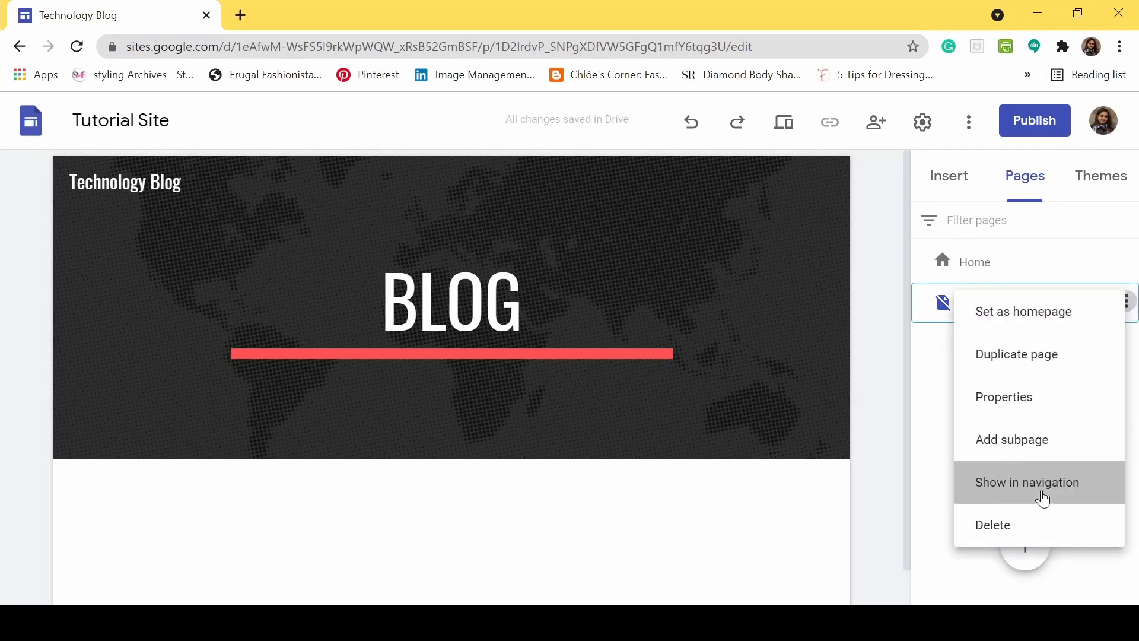
left_click(1124, 301)
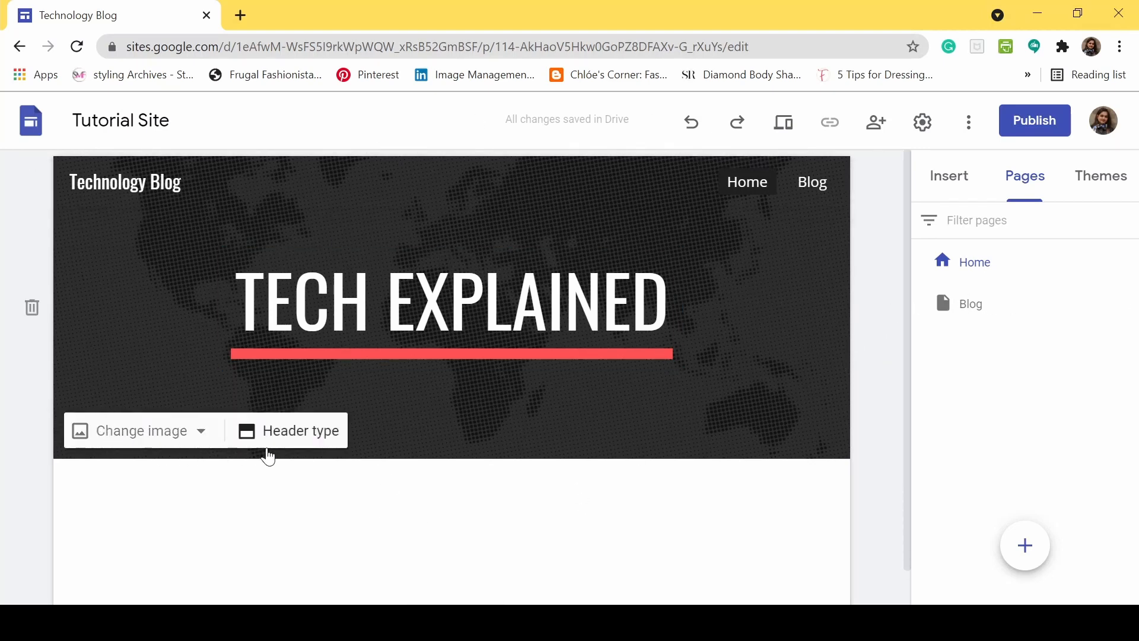
Try the "tech" image from the Downloads folder as the Home page header background and reset the header image.
left_click(204, 431)
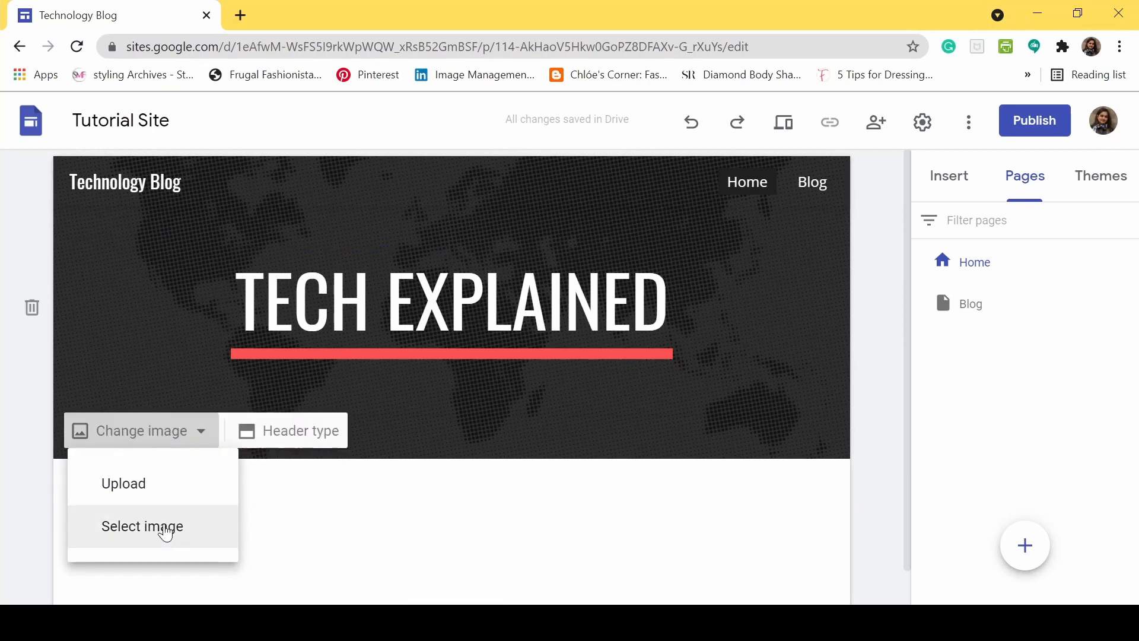
left_click(165, 490)
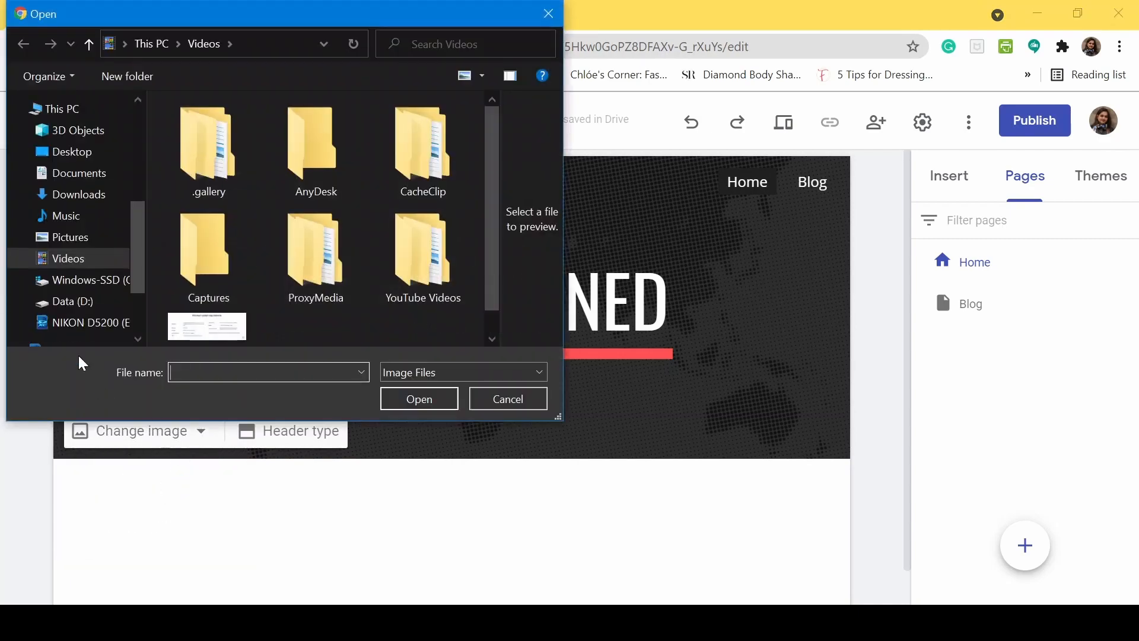
left_click(62, 196)
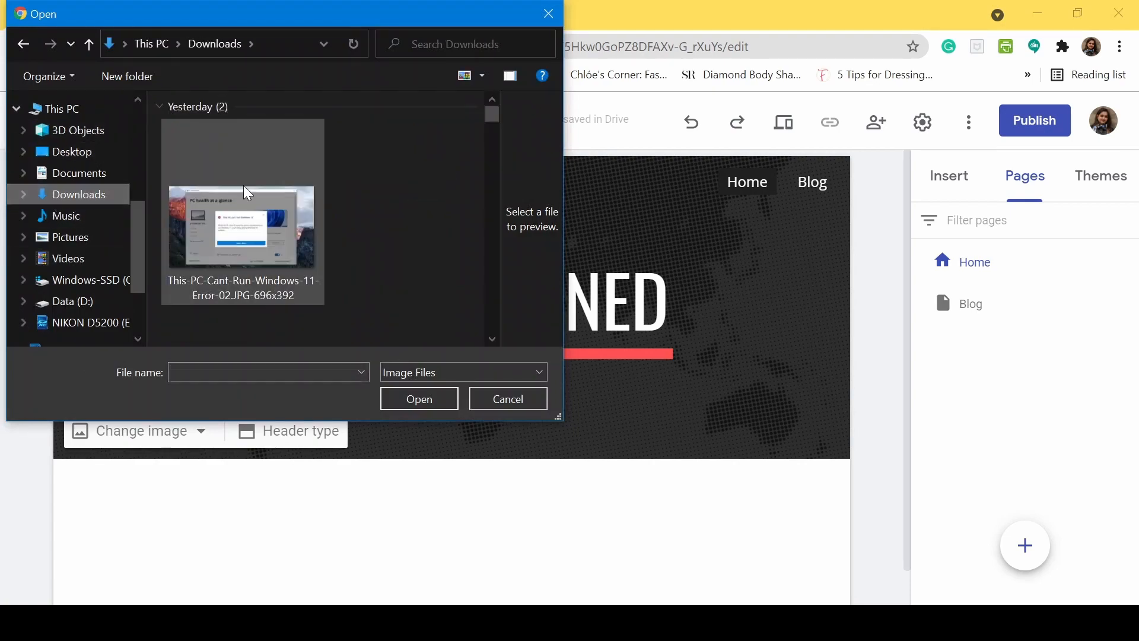
scroll(261, 178, "down", 1)
scroll(234, 247, "down", 1)
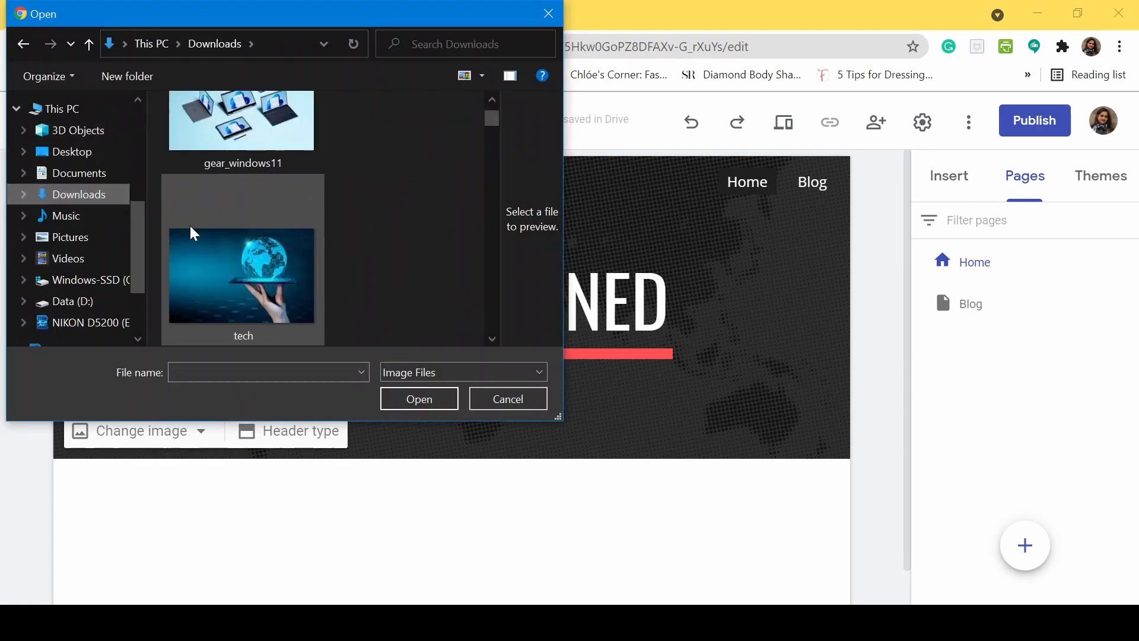
left_click(219, 255)
left_click(423, 392)
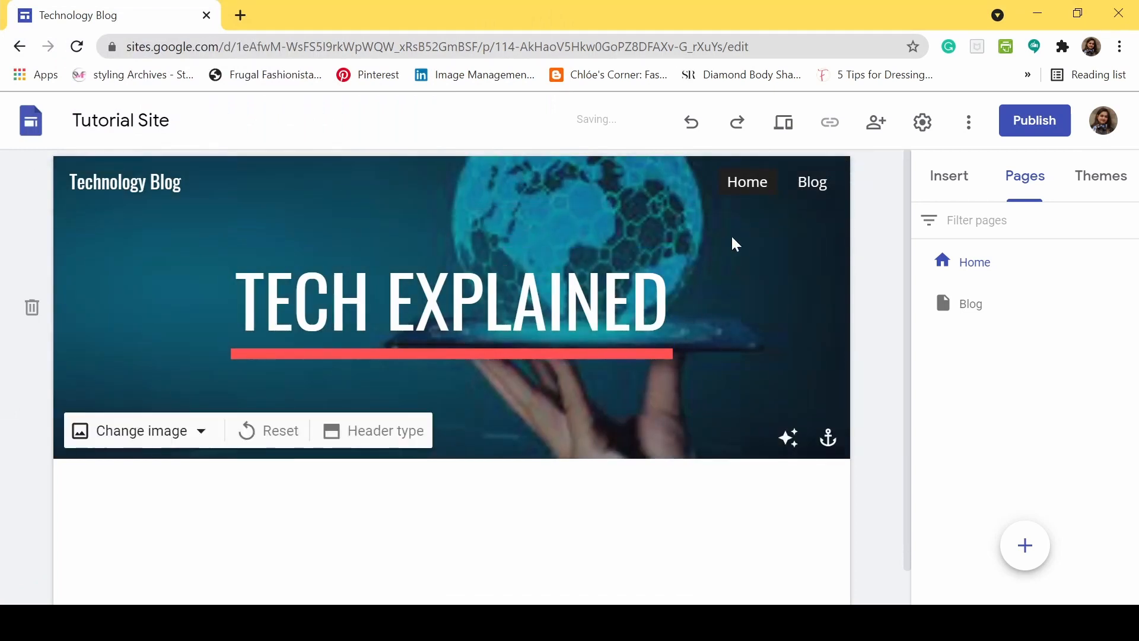
left_click(273, 440)
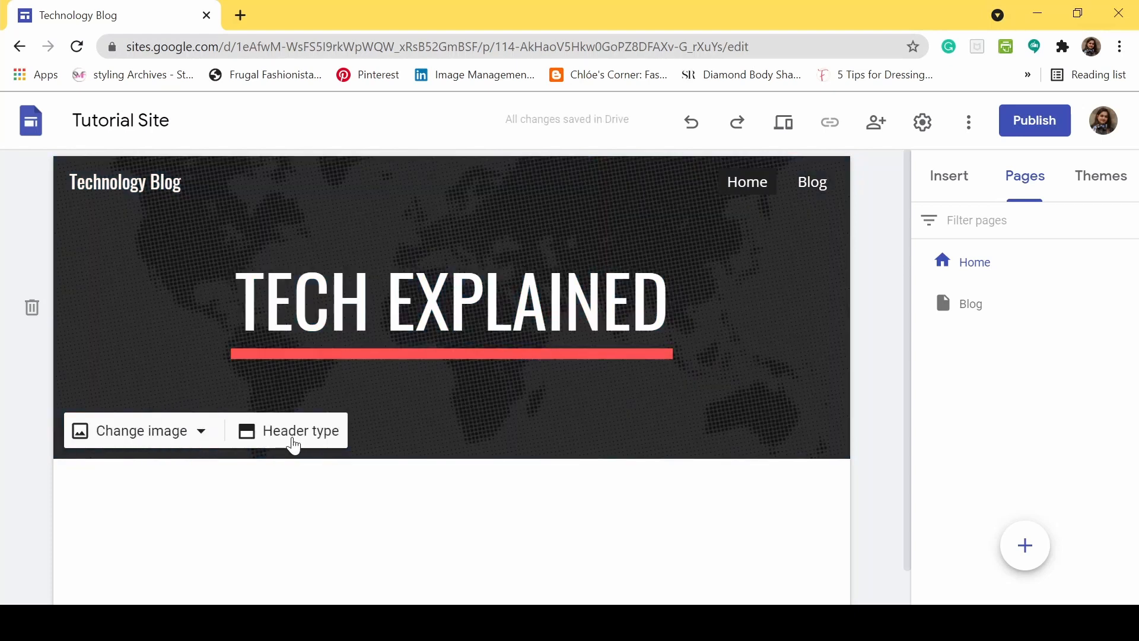
Compare the Cover, Large banner, Banner and Title only header types on the Home page and set the header to Cover.
left_click(293, 436)
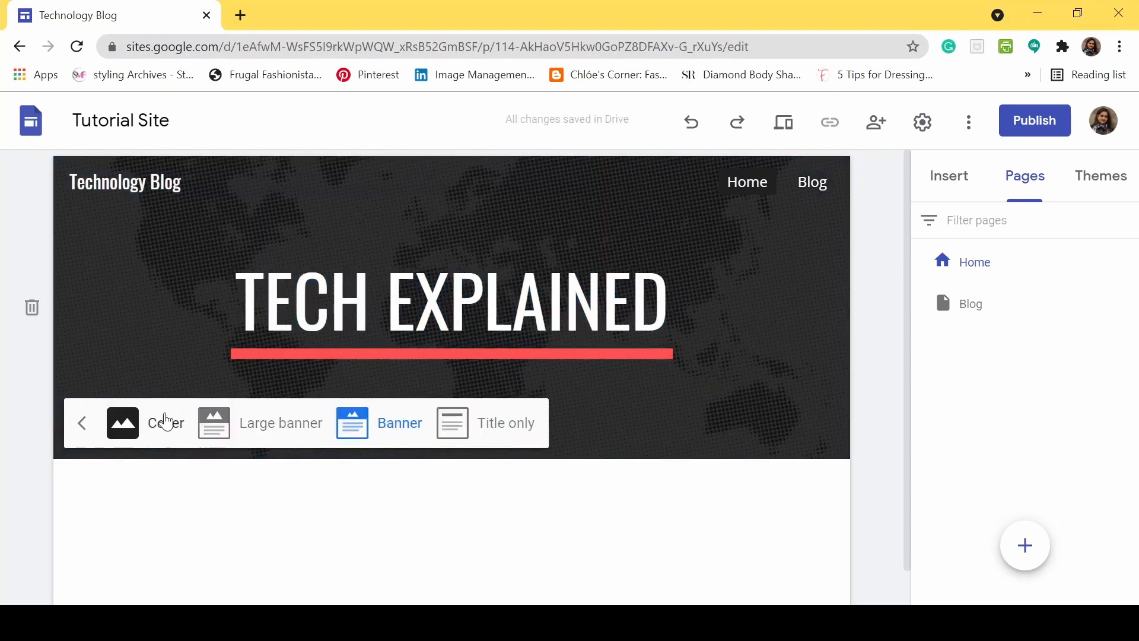
left_click(157, 430)
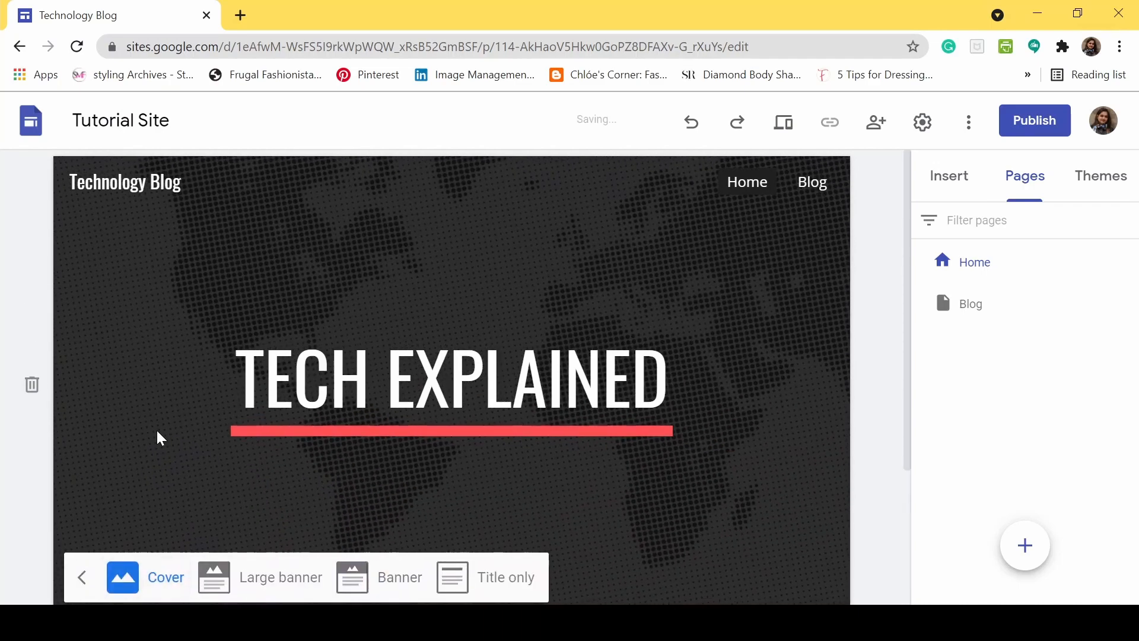
scroll(172, 415, "down", 3)
scroll(178, 392, "up", 3)
left_click(253, 578)
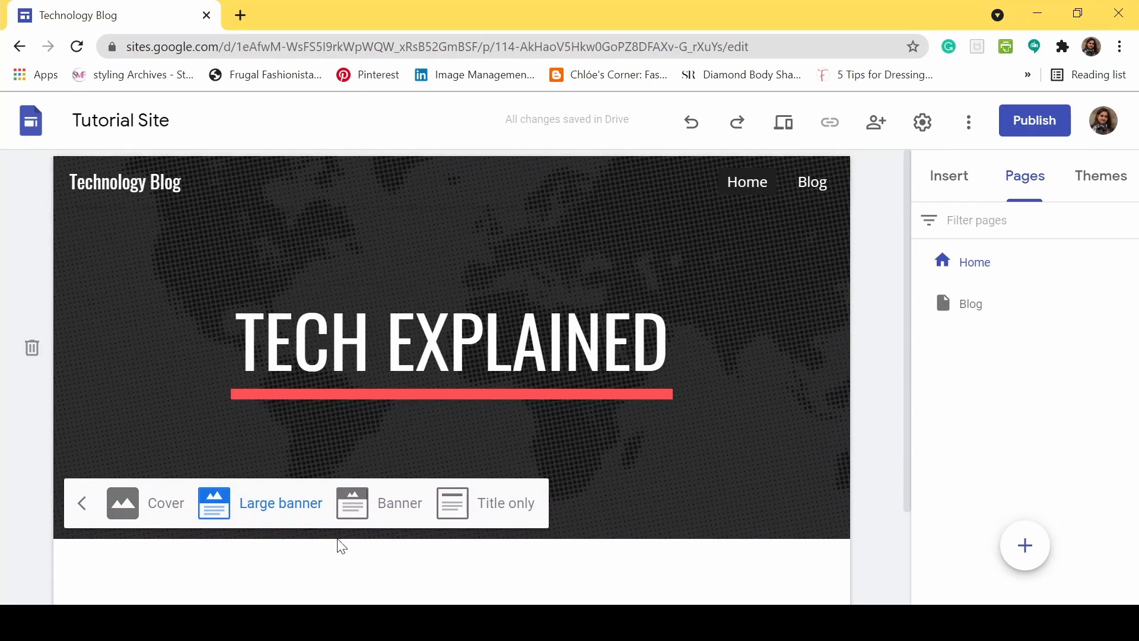
left_click(379, 507)
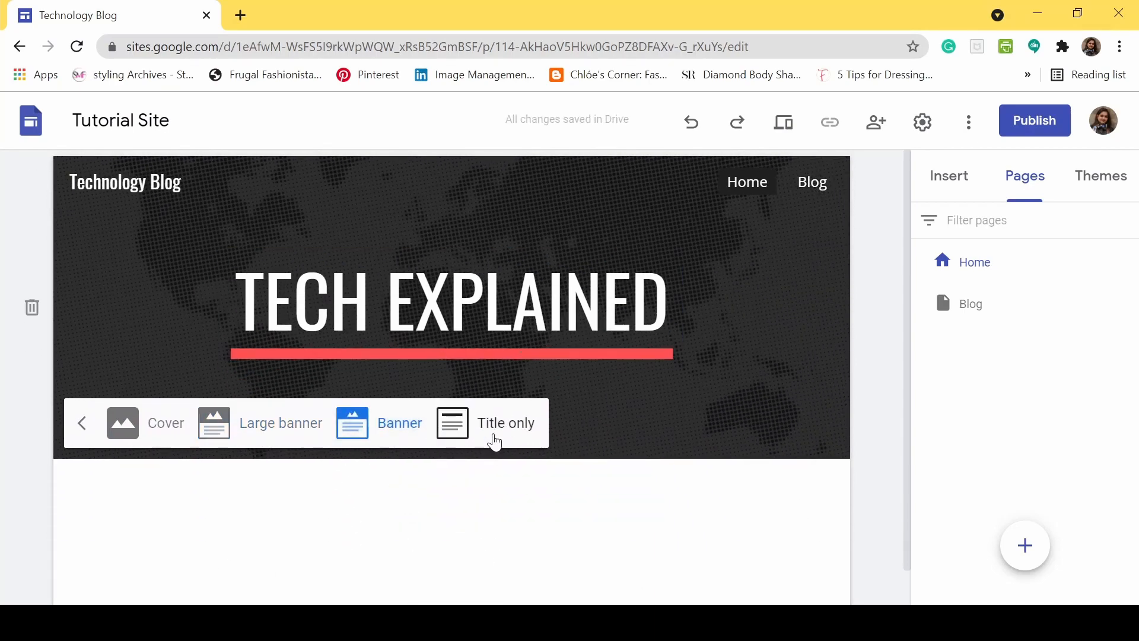
left_click(496, 439)
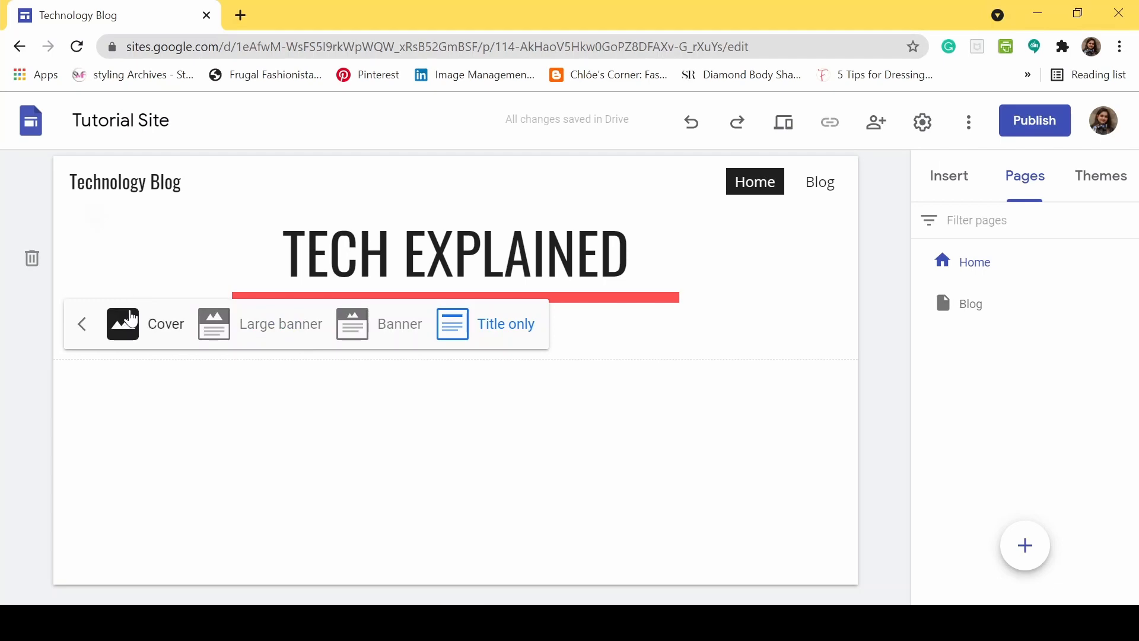
left_click(128, 323)
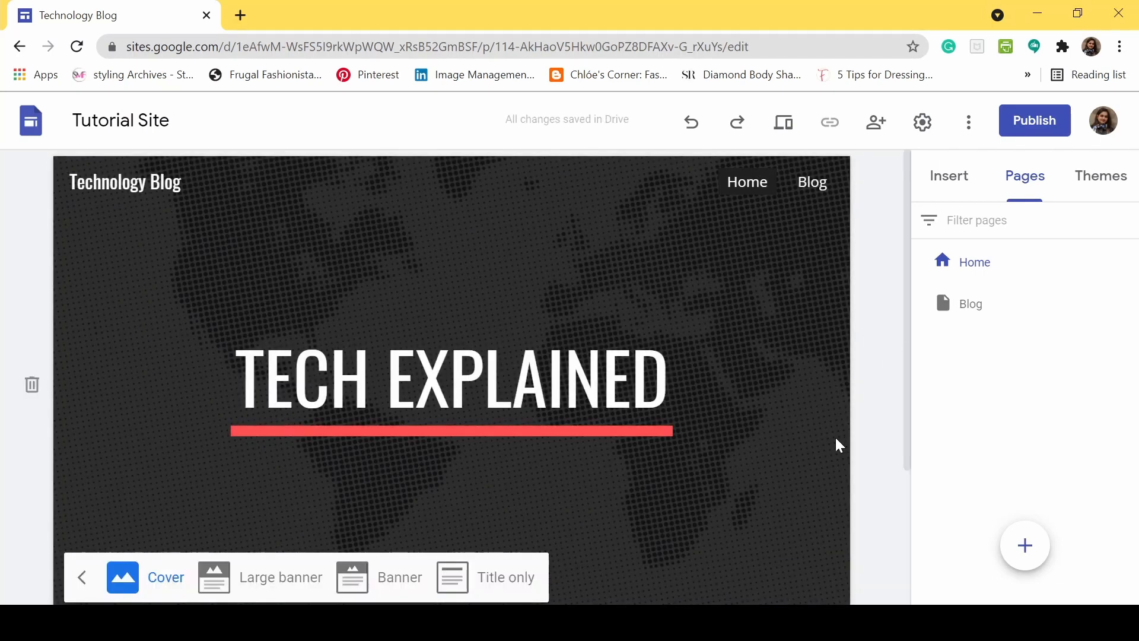
left_click(81, 577)
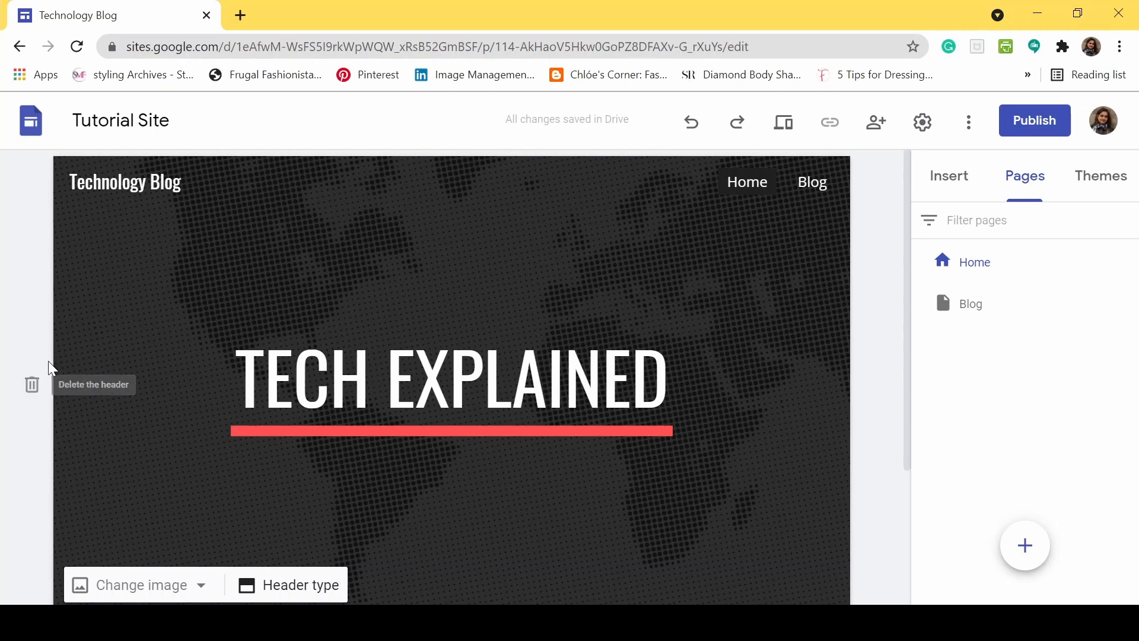
Delete the Home page header and undo the deletion.
left_click(32, 385)
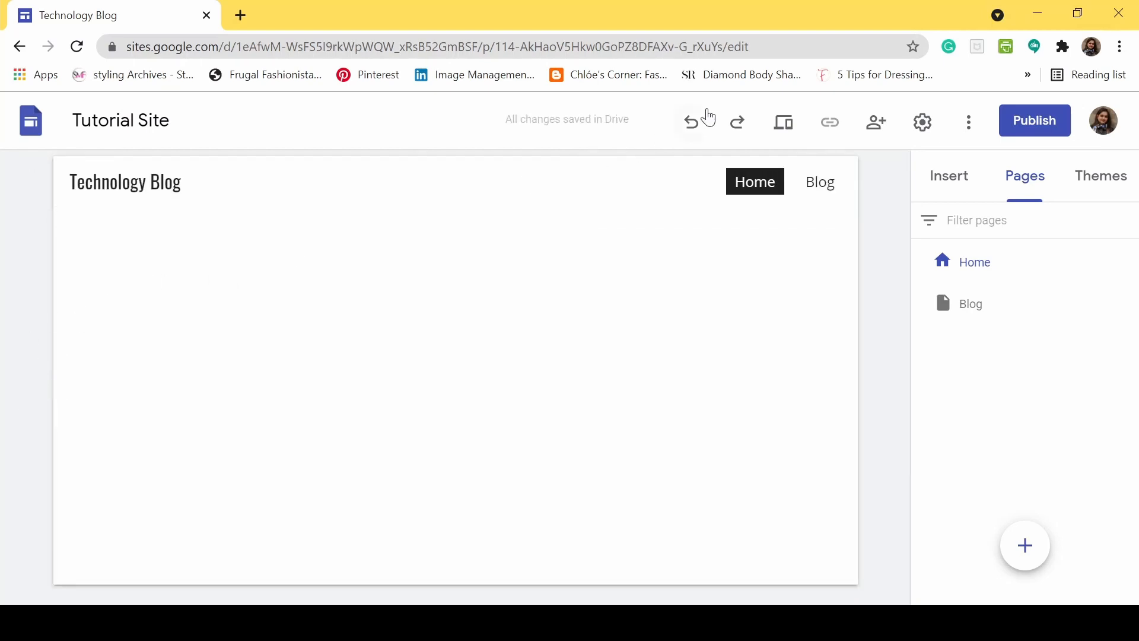
left_click(692, 122)
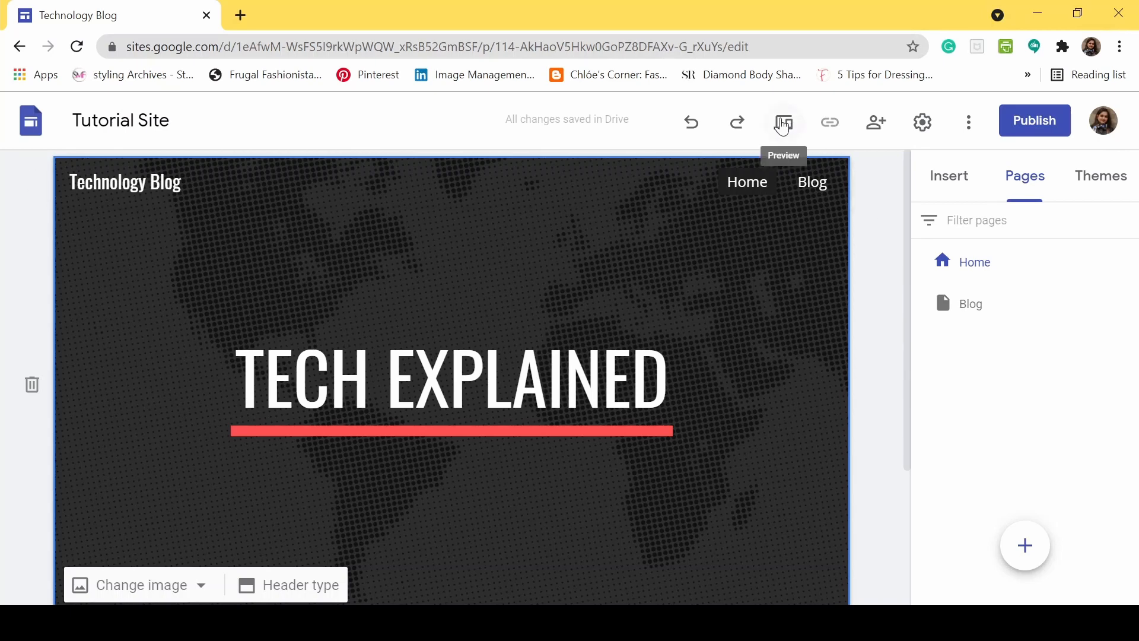
Preview the Home page in the tablet, phone and large-screen views and return to the editor.
left_click(783, 125)
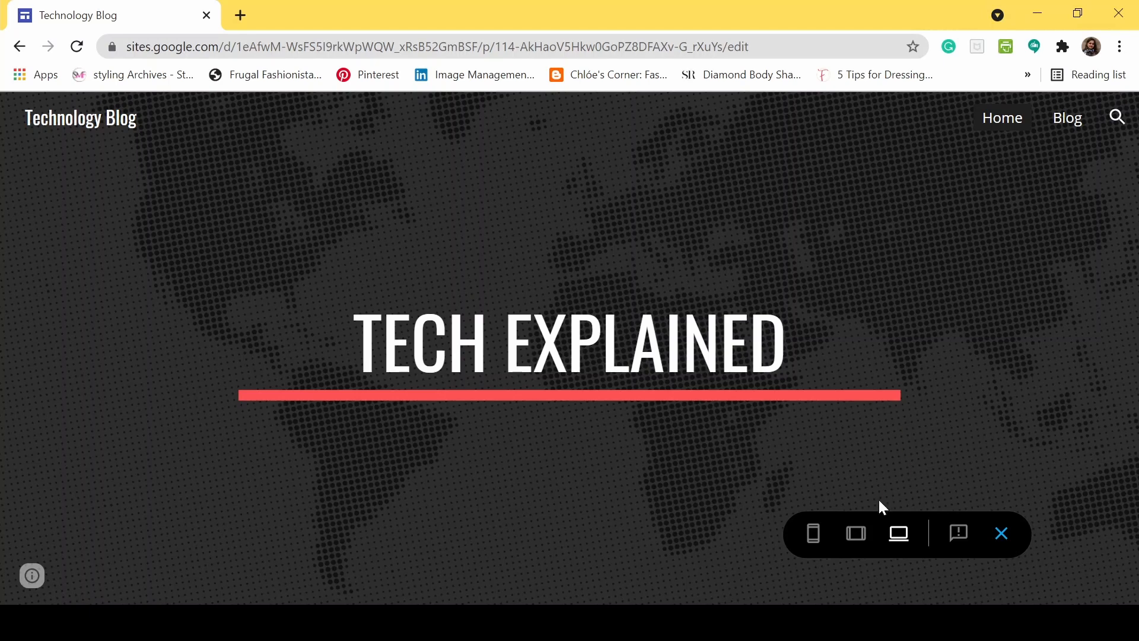
left_click(856, 533)
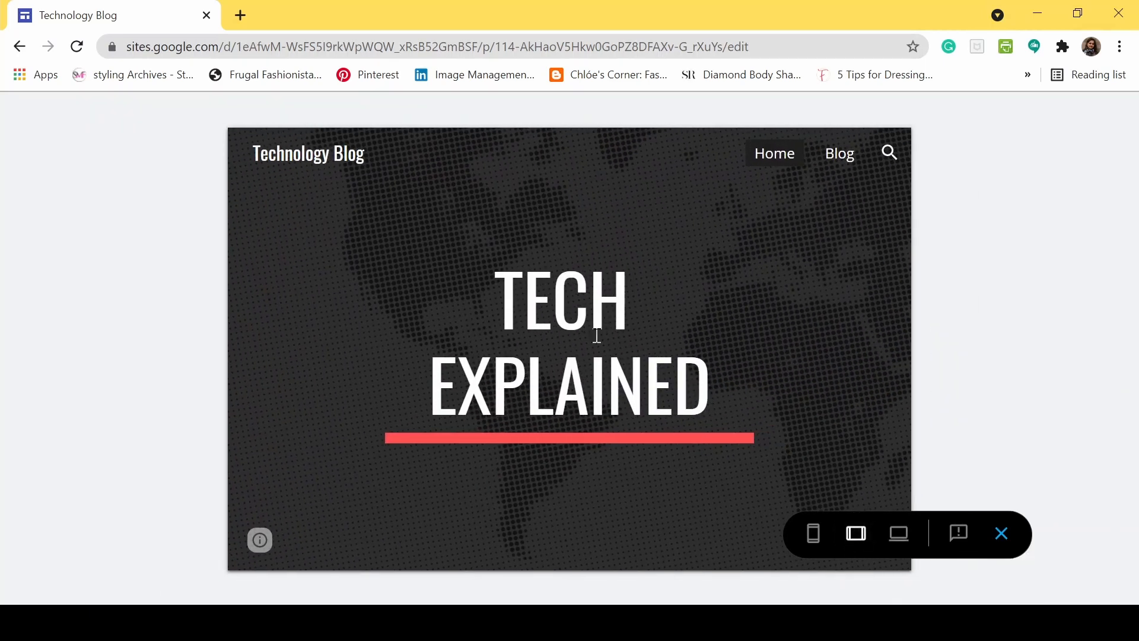
left_click(810, 534)
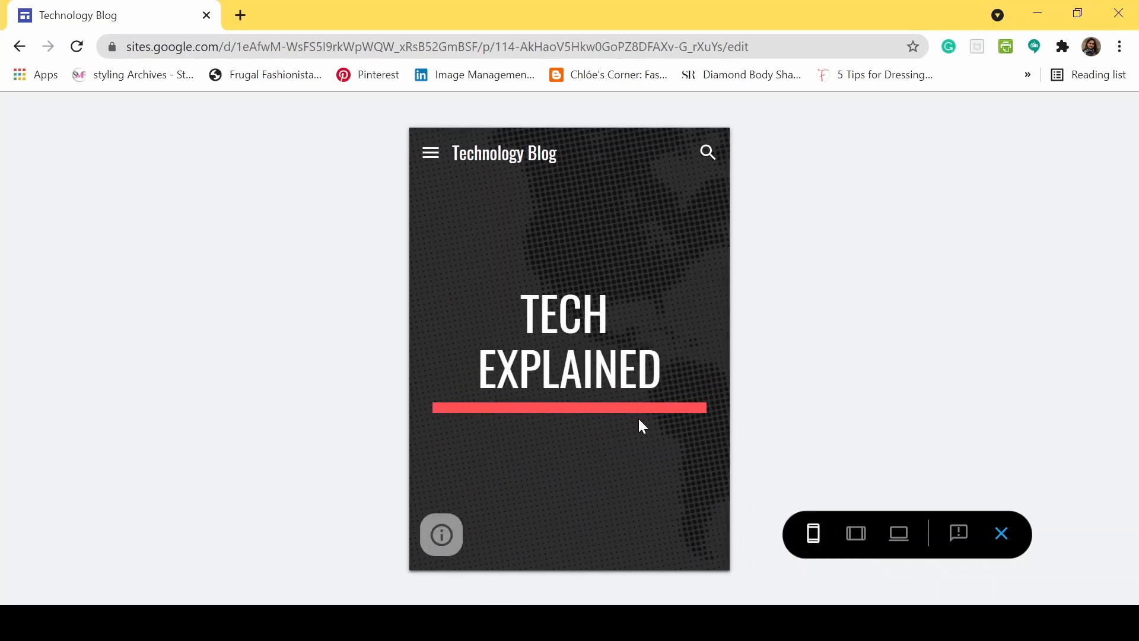
left_click(898, 533)
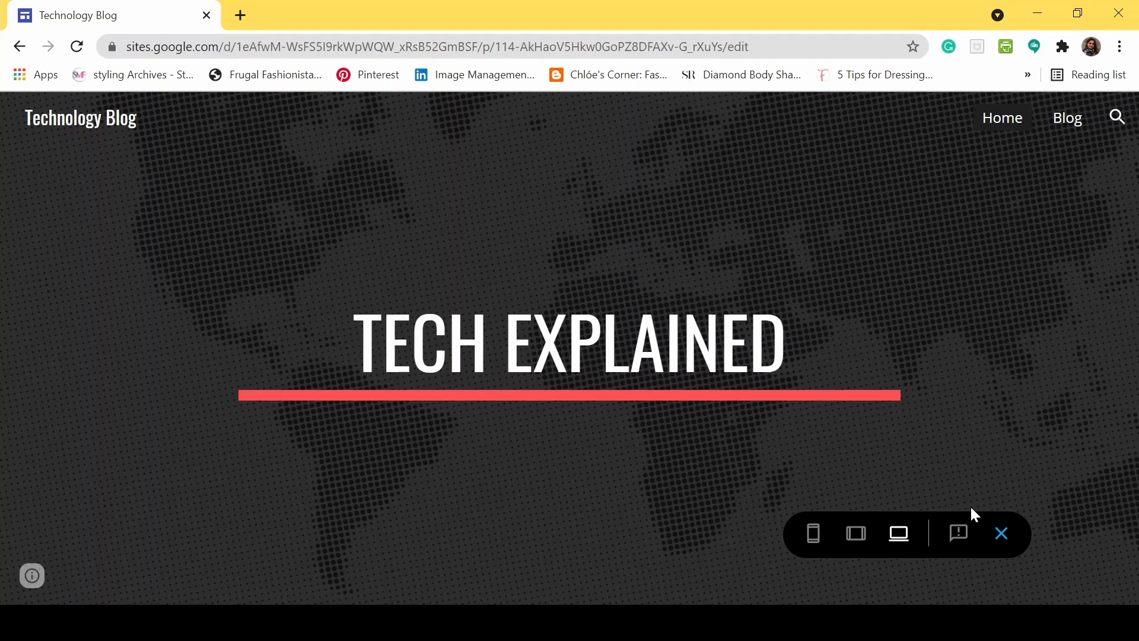
left_click(1002, 534)
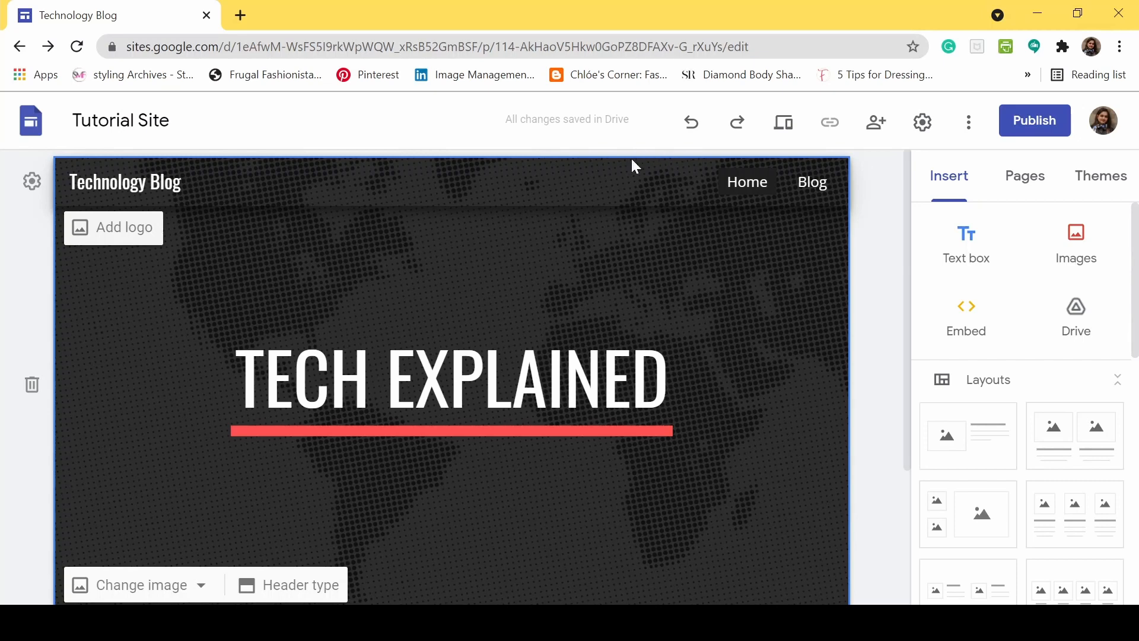
Set the site navigation mode to Side and check the resulting side menu on the Home page.
left_click(31, 181)
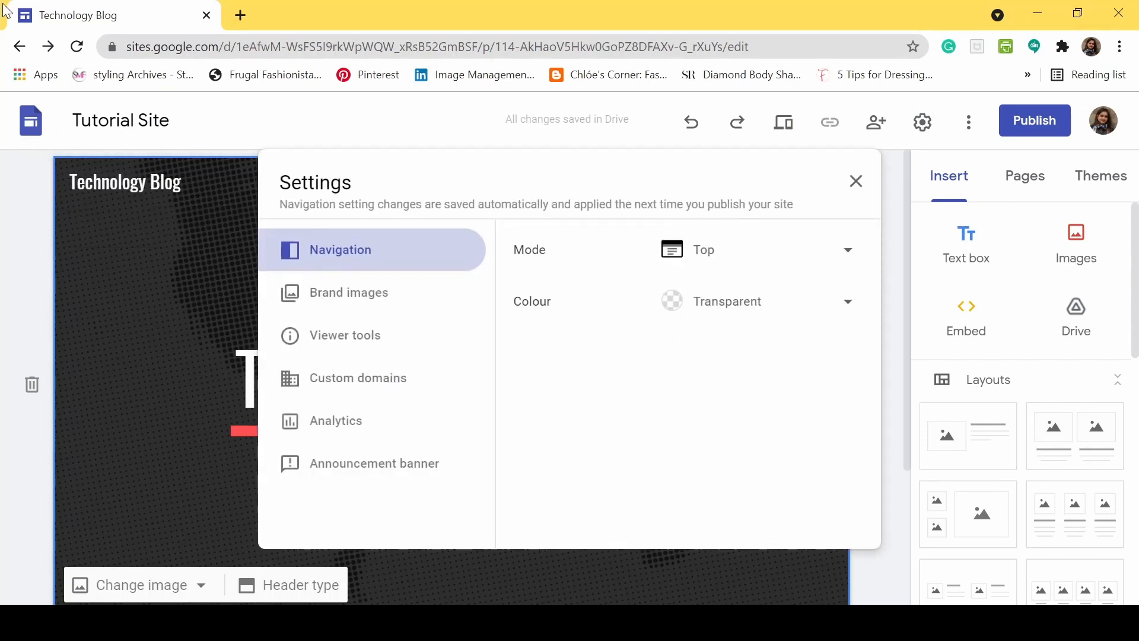
left_click(745, 251)
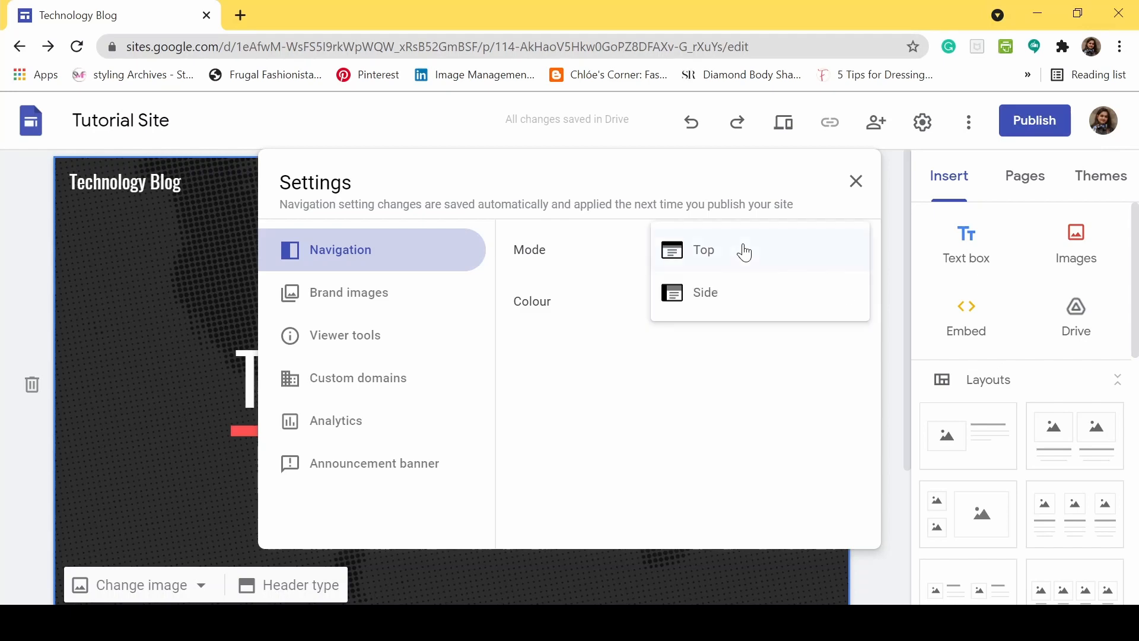
left_click(741, 297)
left_click(866, 187)
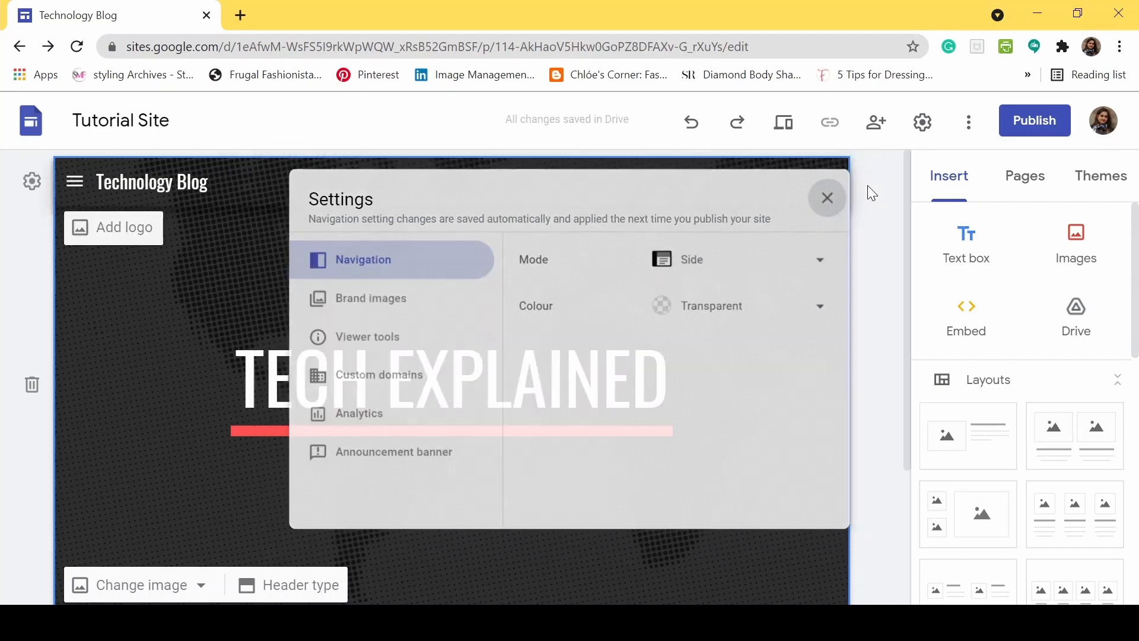
left_click(75, 184)
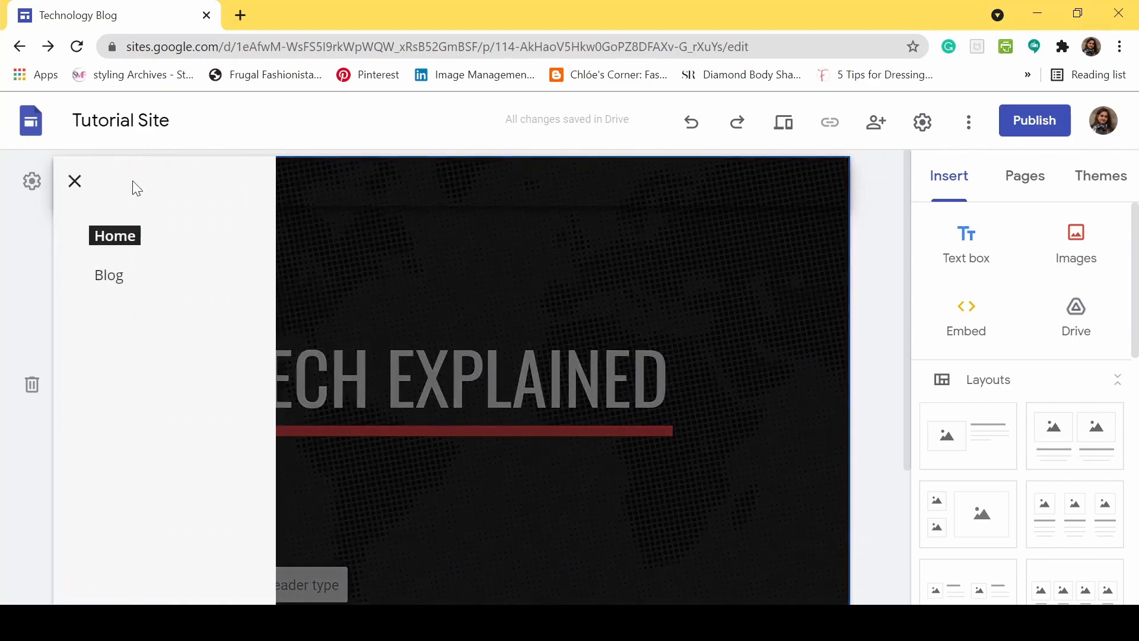
left_click(80, 182)
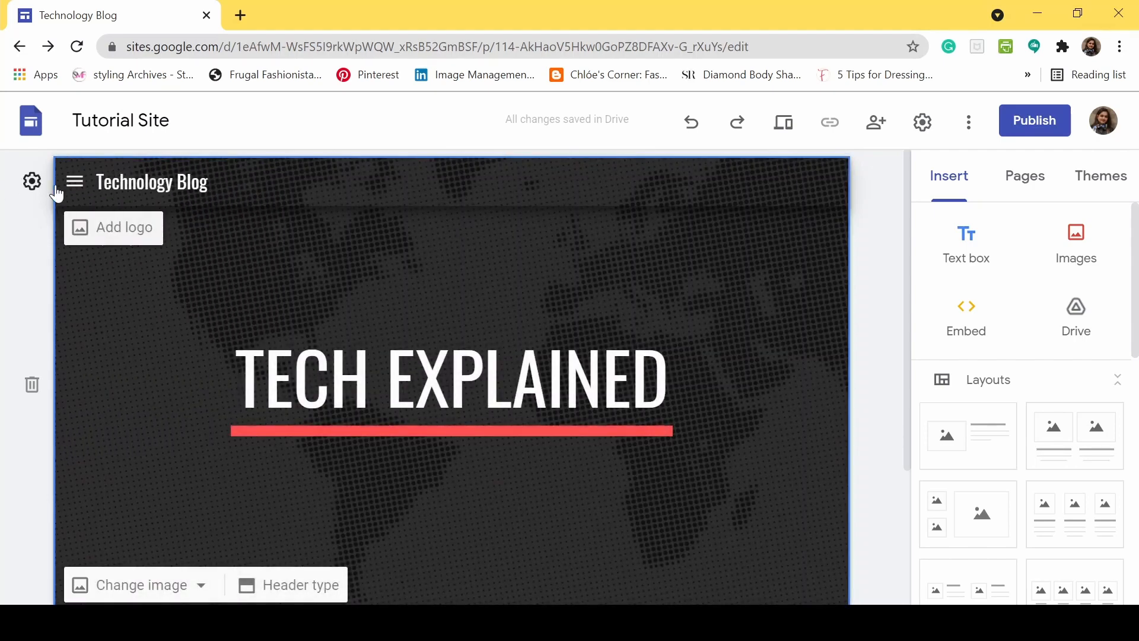
Set the site navigation mode back to Top in the site settings.
left_click(32, 180)
left_click(770, 246)
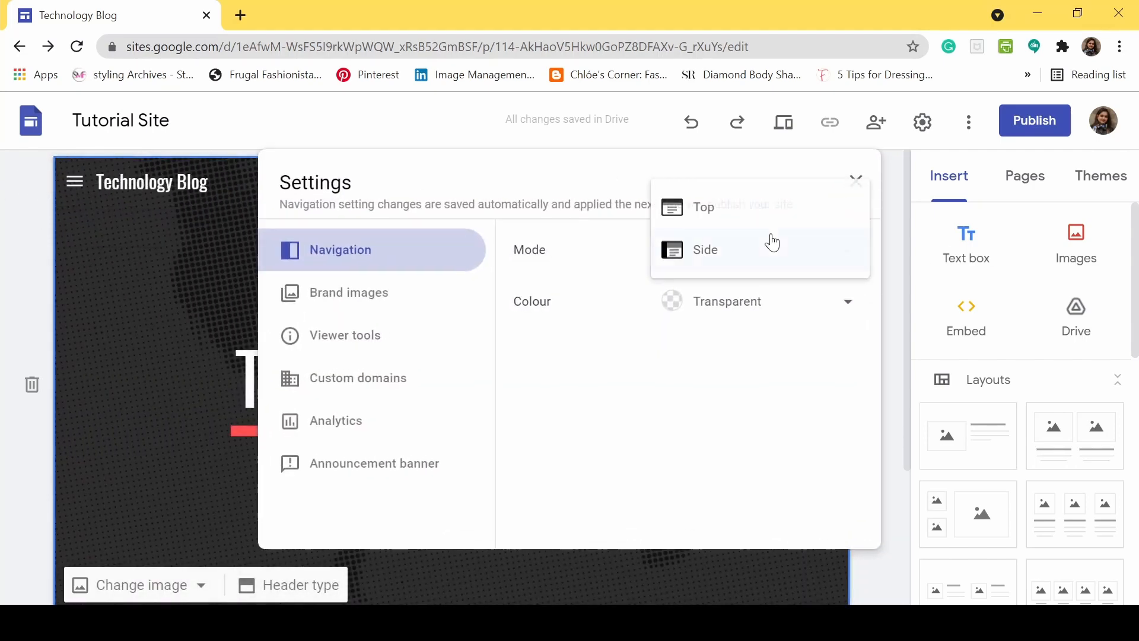
left_click(731, 203)
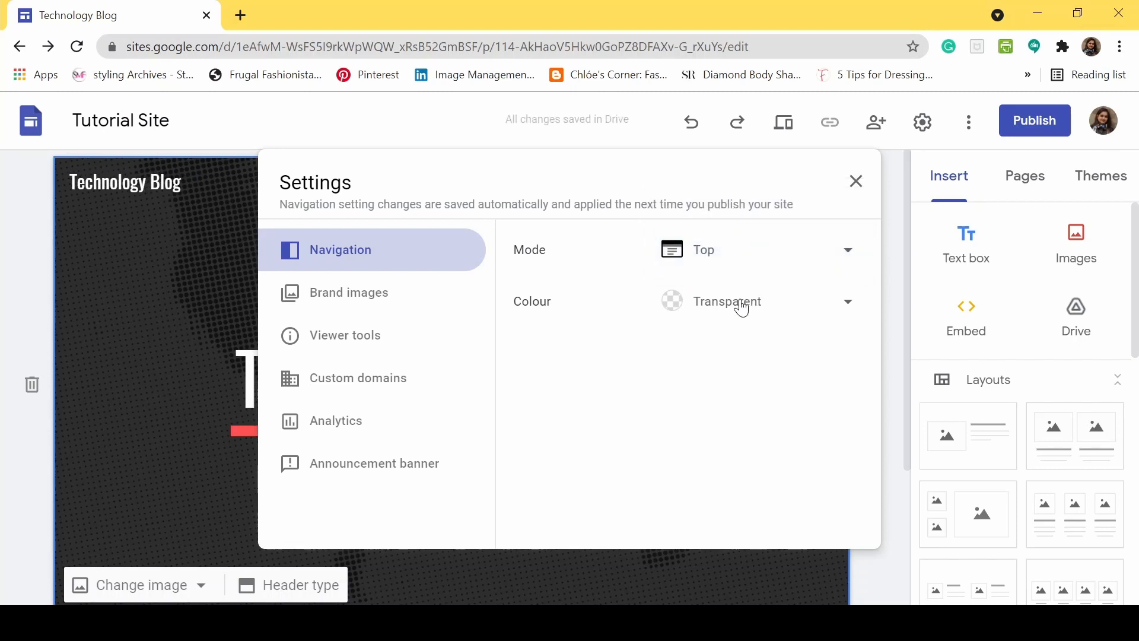
Try White and Black as the navigation bar colour, set it back to Transparent and close the settings.
left_click(789, 320)
left_click(771, 362)
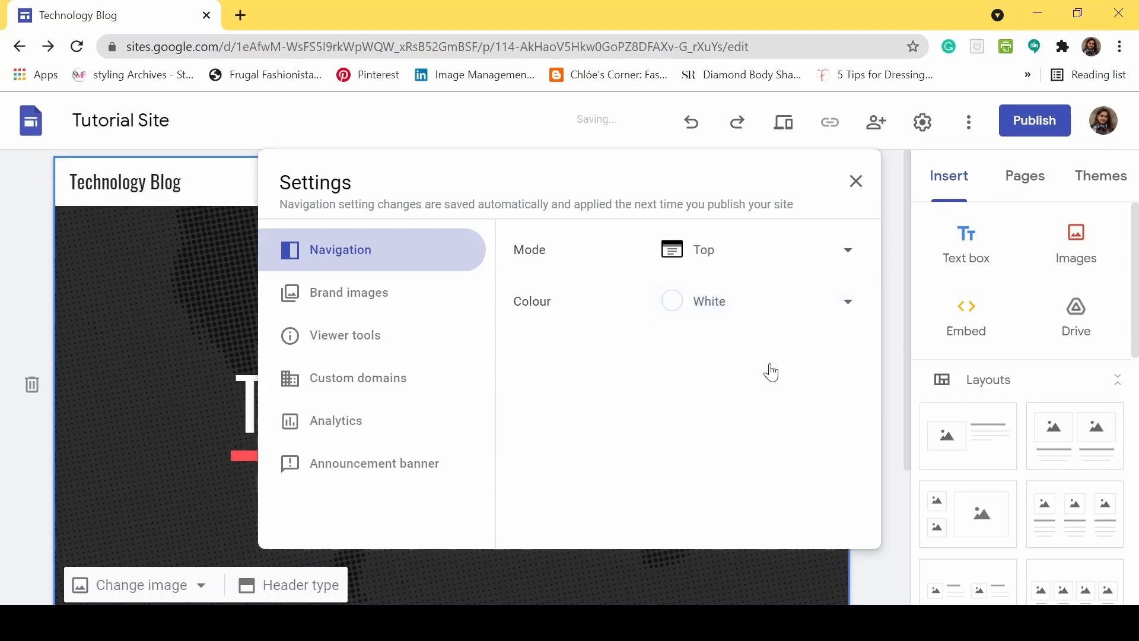
left_click(720, 310)
left_click(735, 344)
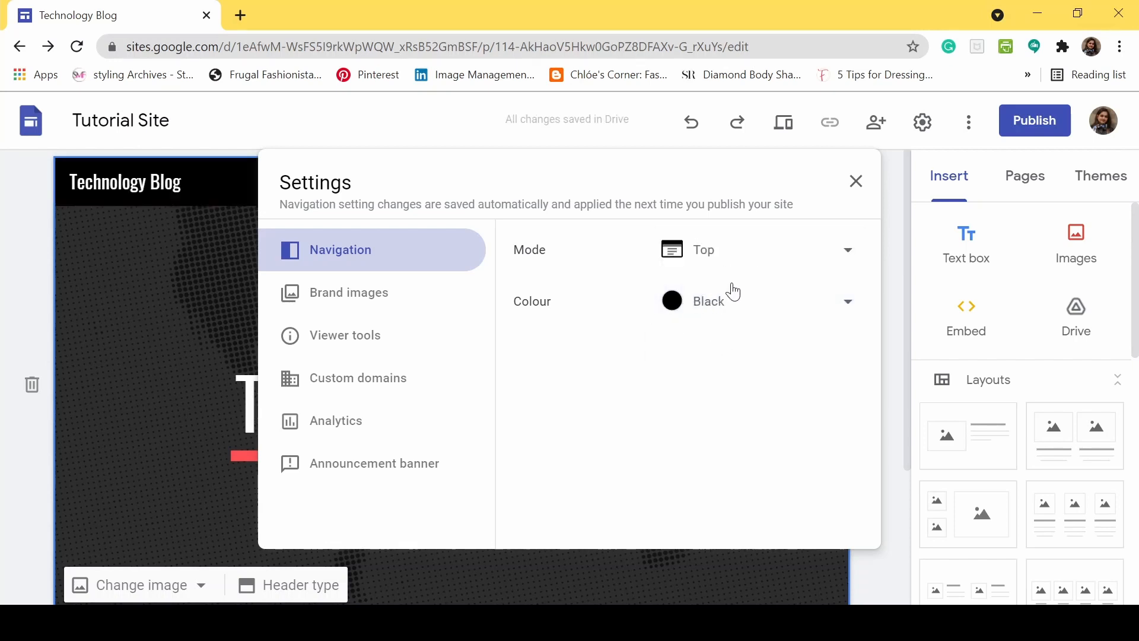
left_click(741, 301)
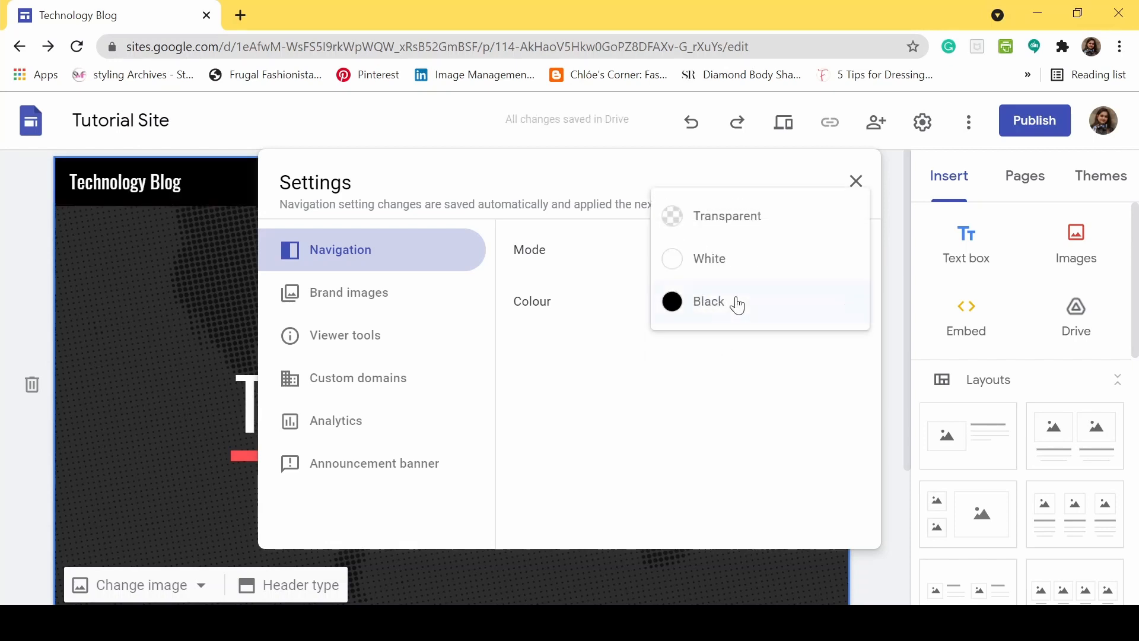
left_click(734, 215)
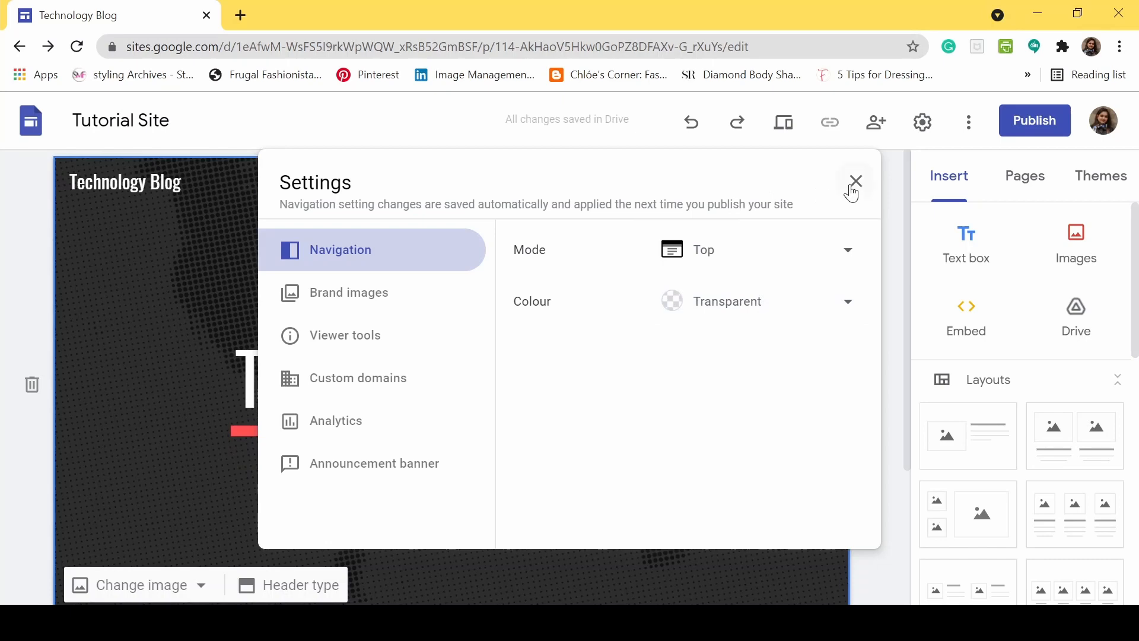
left_click(855, 183)
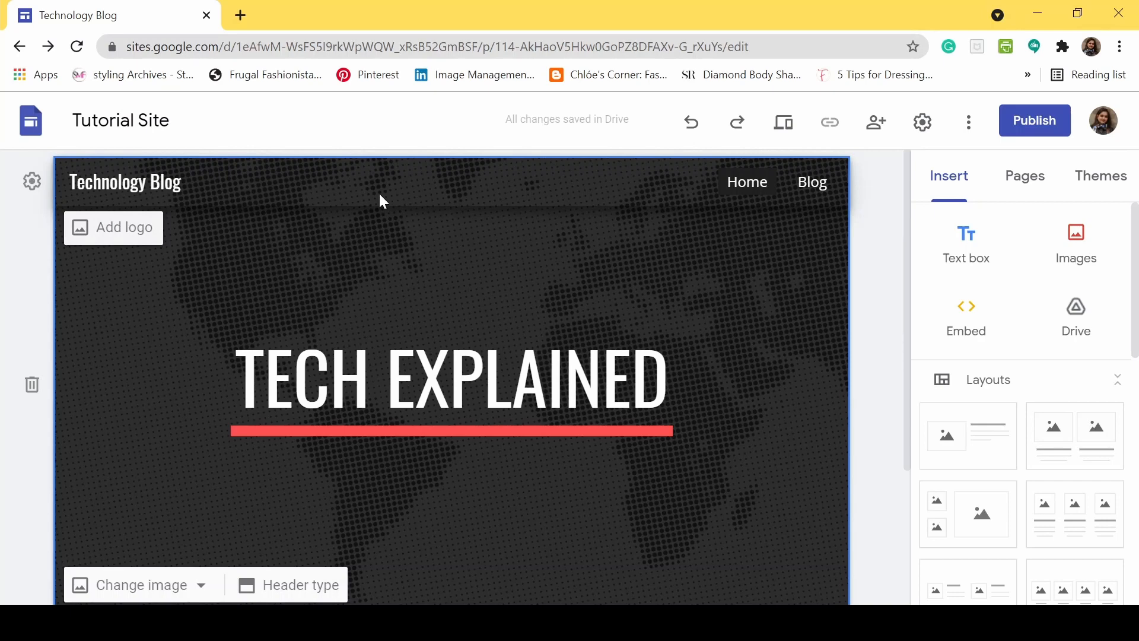
Upload the image This-PC-Cant-Run-Windows-11-Error-02.JPG-696x392 from Downloads as the site logo.
left_click(145, 235)
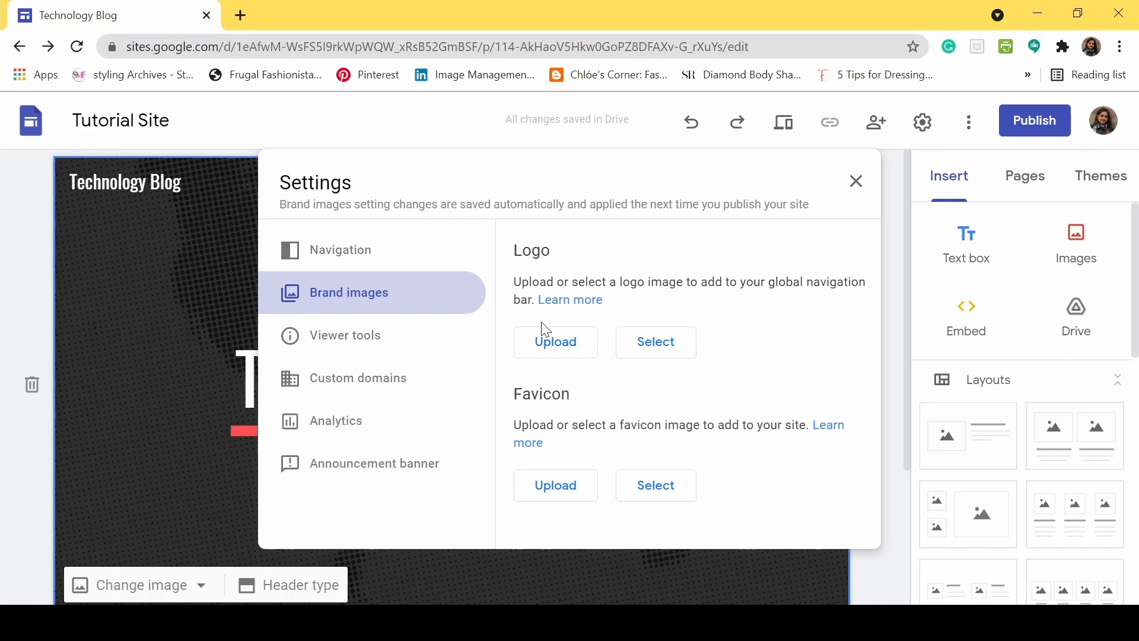
left_click(562, 342)
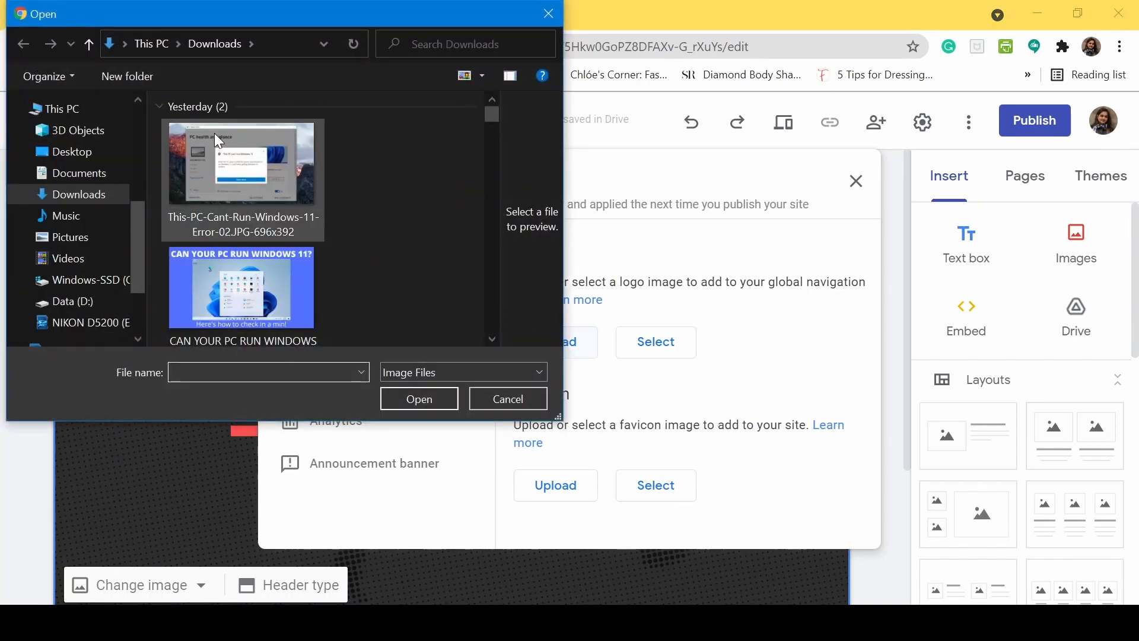
scroll(257, 218, "down", 3)
scroll(338, 254, "up", 3)
left_click(248, 177)
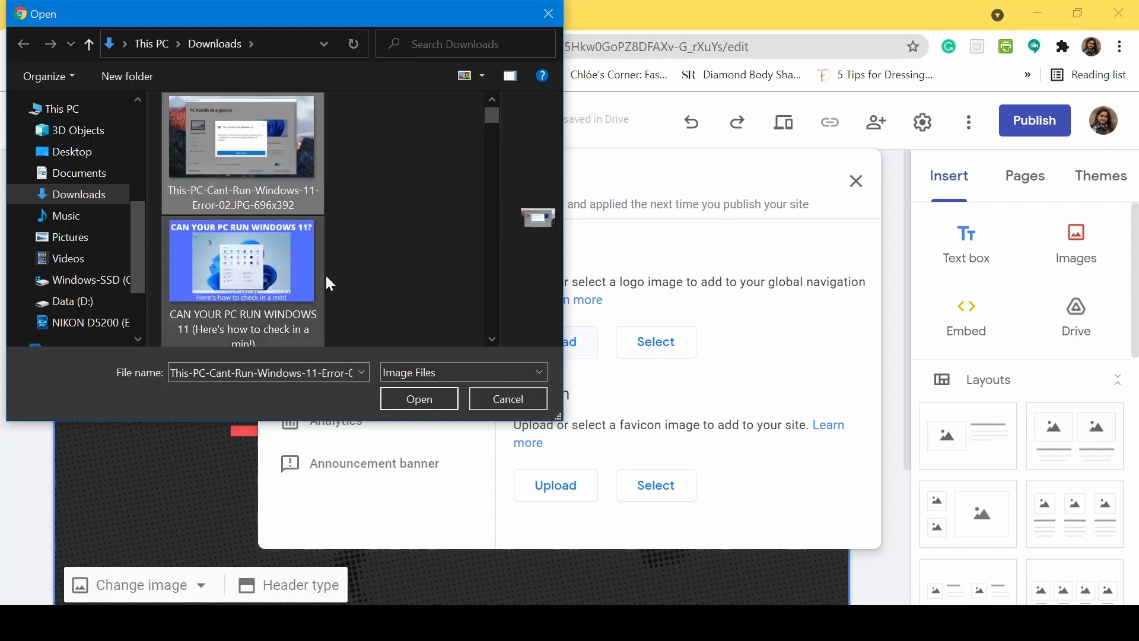
left_click(405, 393)
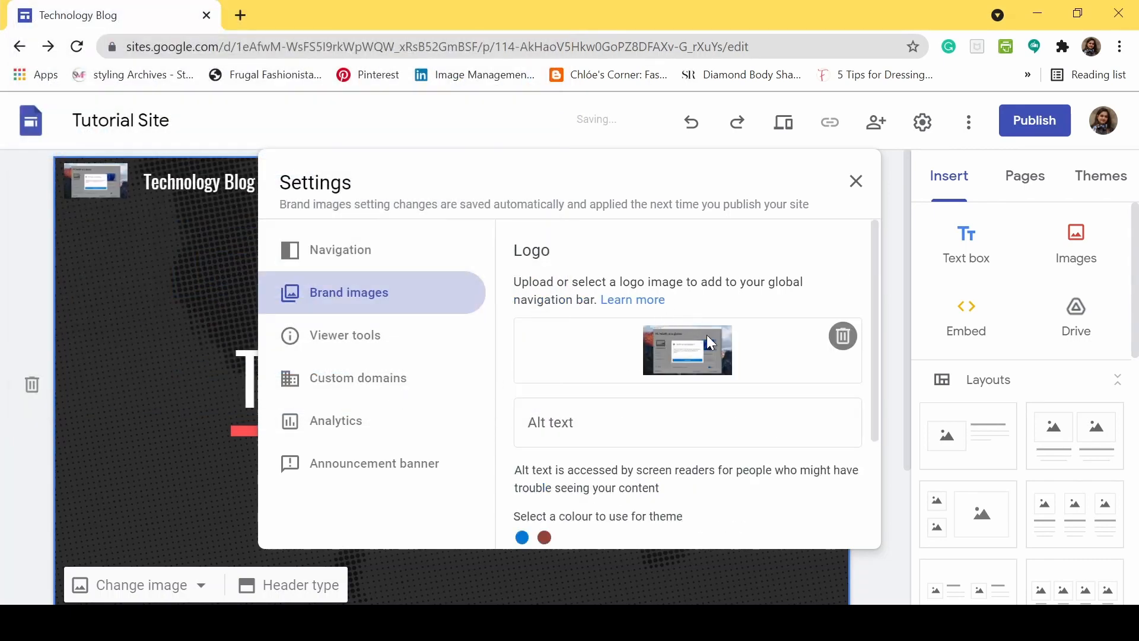
Upload This-PC-Cant-Run-Windows-11-Error-02.JPG-696x392 as the site favicon and close the settings.
scroll(646, 333, "down", 3)
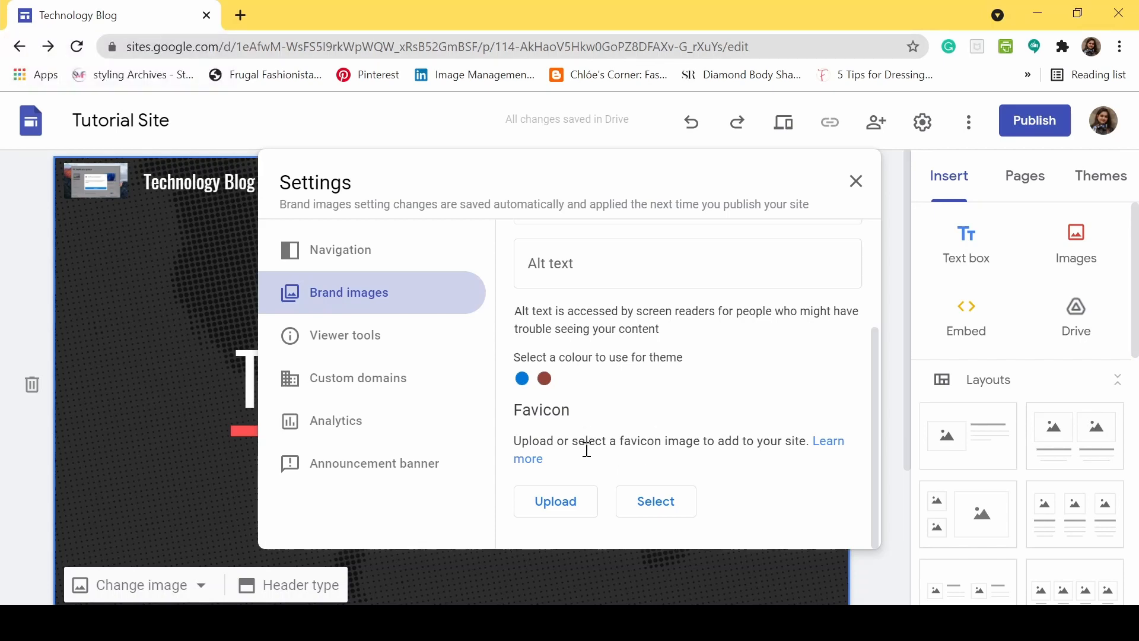
left_click(553, 503)
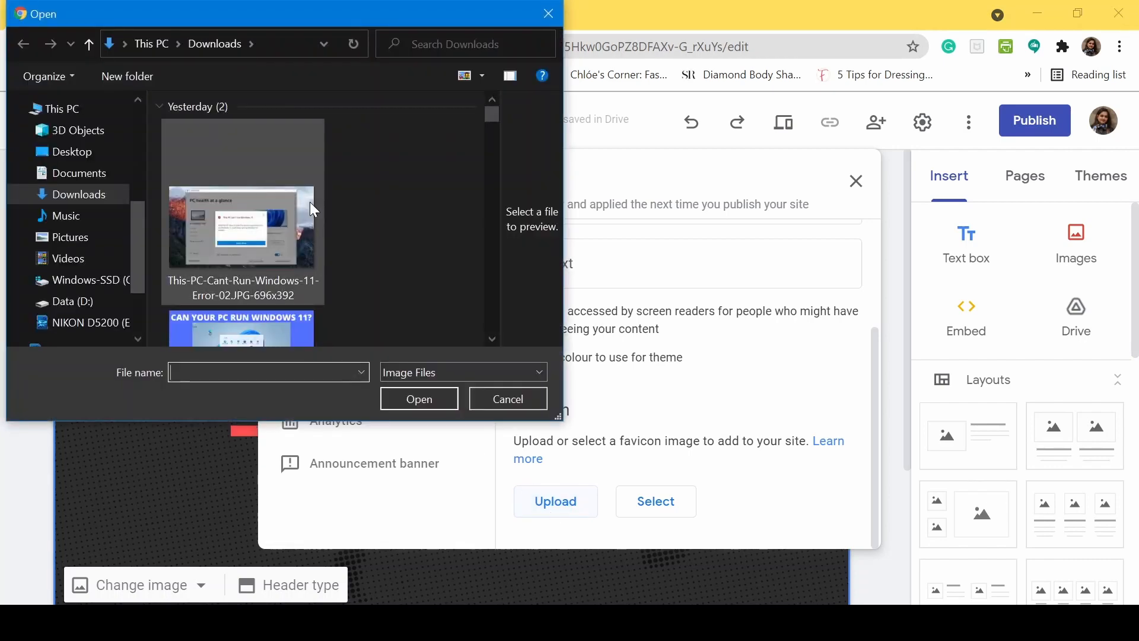
left_click(311, 252)
left_click(410, 397)
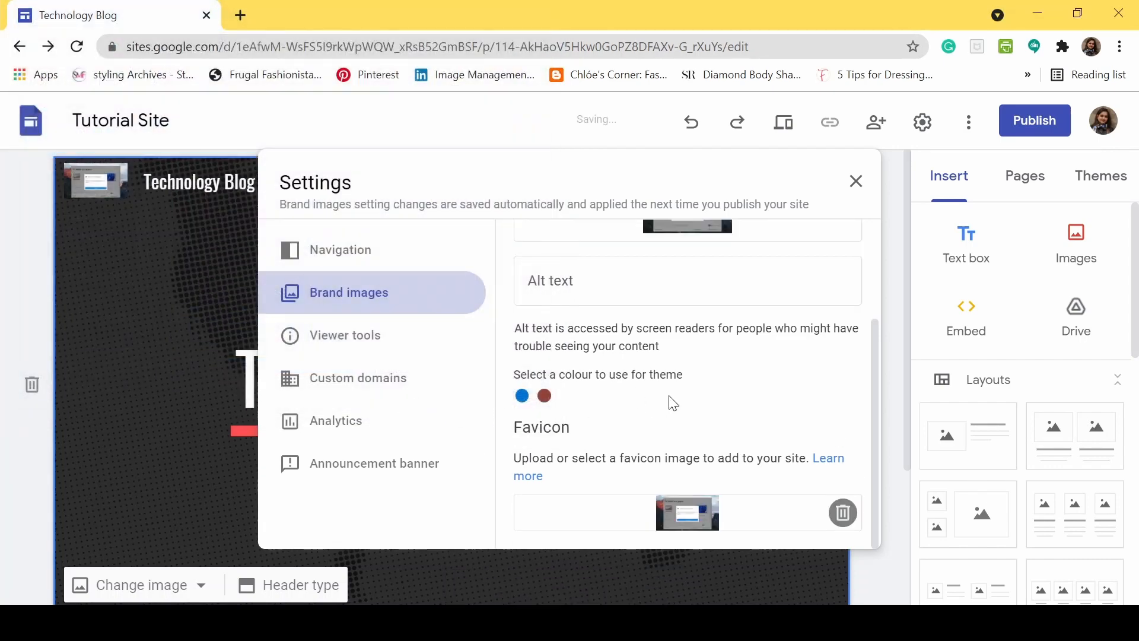
left_click(855, 181)
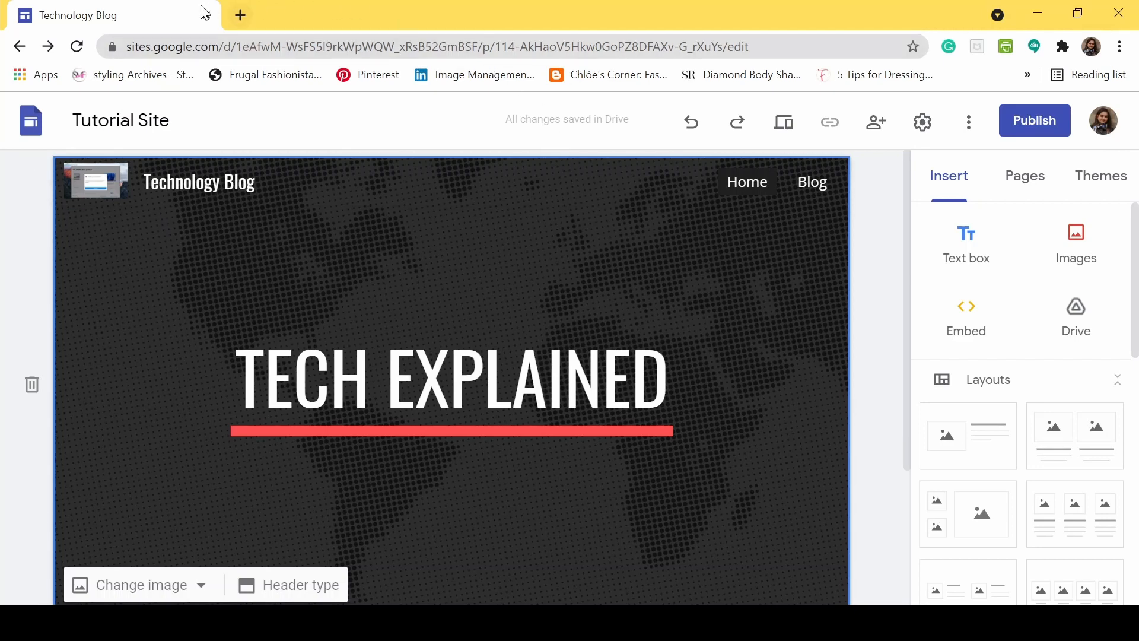
Open xplorersoffun.com in a new browser tab and dismiss its WordPress SEO Guide pop-up.
left_click(241, 15)
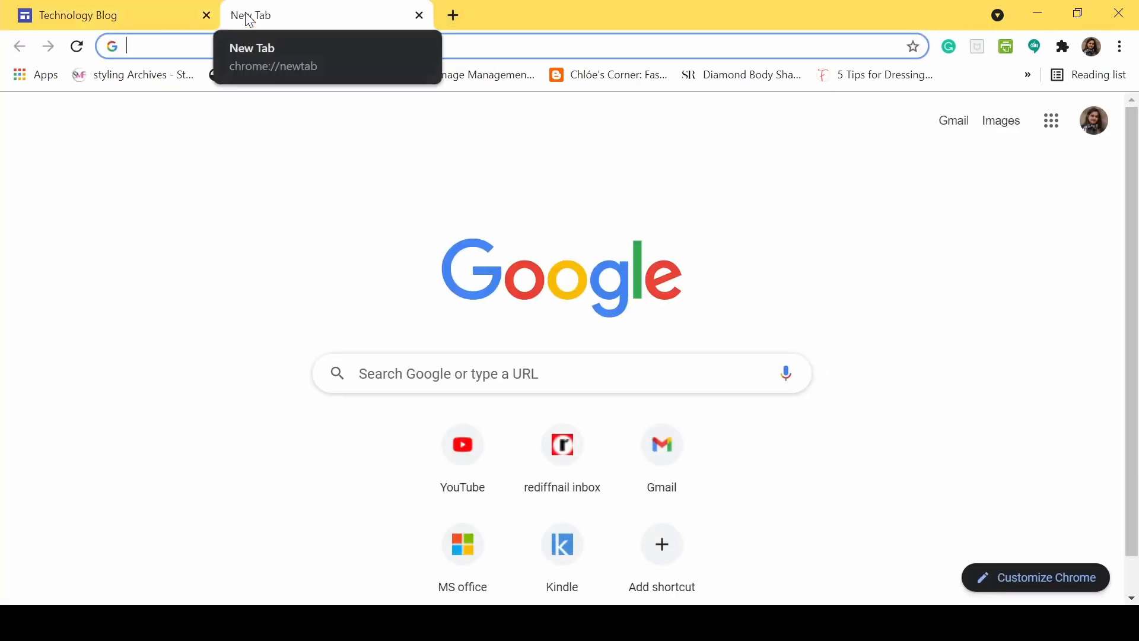
type("xploe")
key("BackSpace")
type("re")
key("Return")
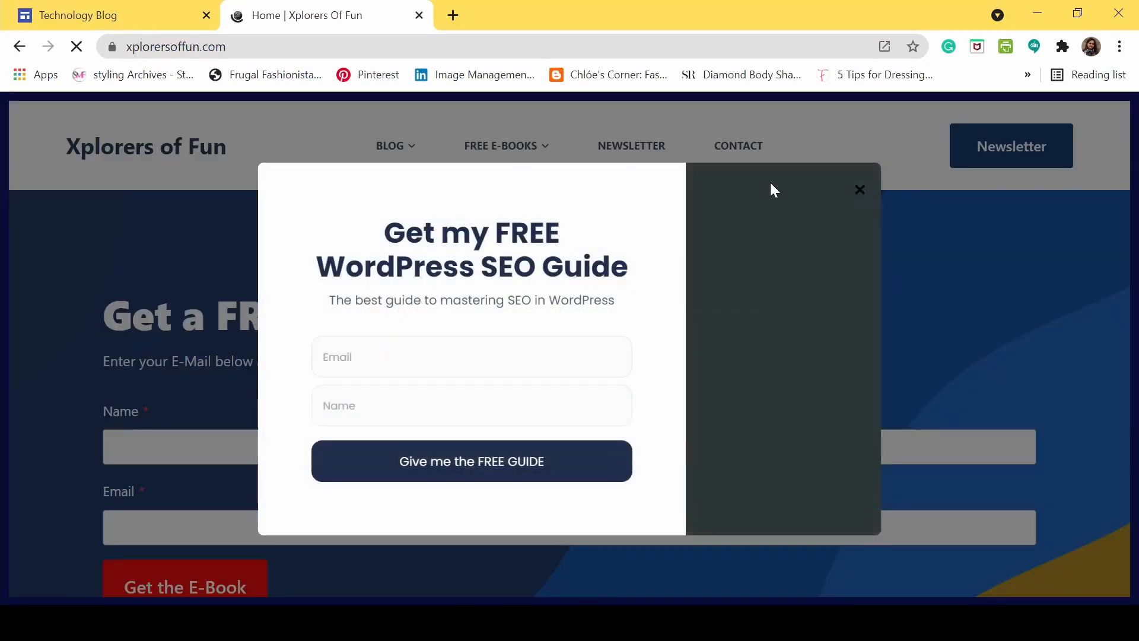
left_click(854, 190)
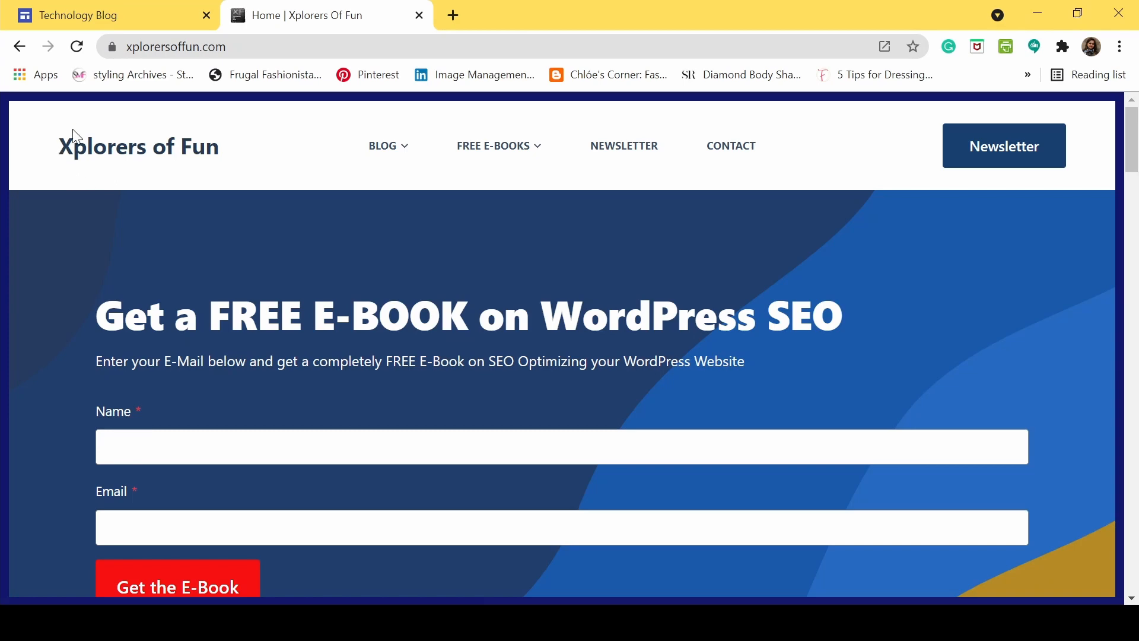
Examine the footer of the Xplorers of Fun home page as an example, and close its tab to return to the site editor.
left_click_drag(1129, 152, 1136, 579)
left_click(608, 202)
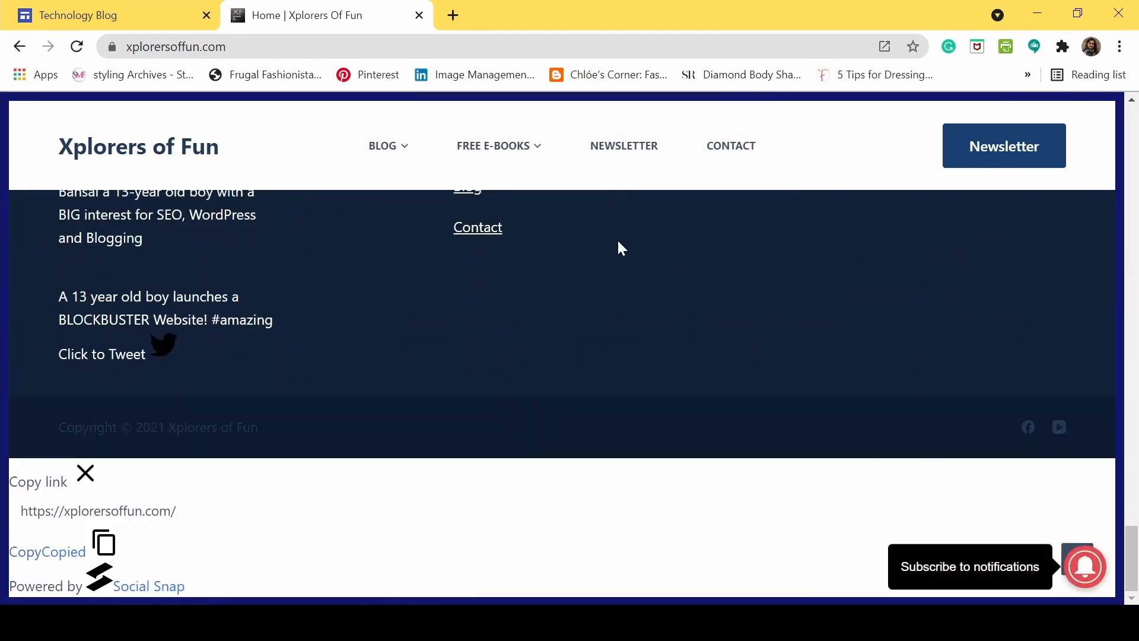
scroll(553, 302, "up", 5)
scroll(541, 297, "down", 2)
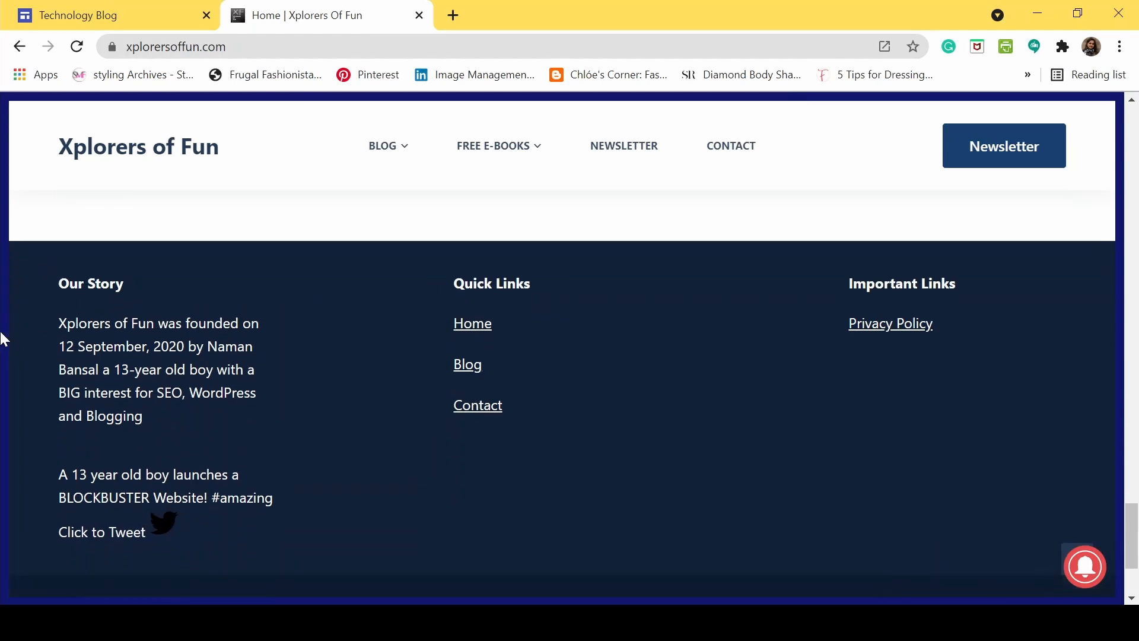
scroll(962, 323, "up", 20)
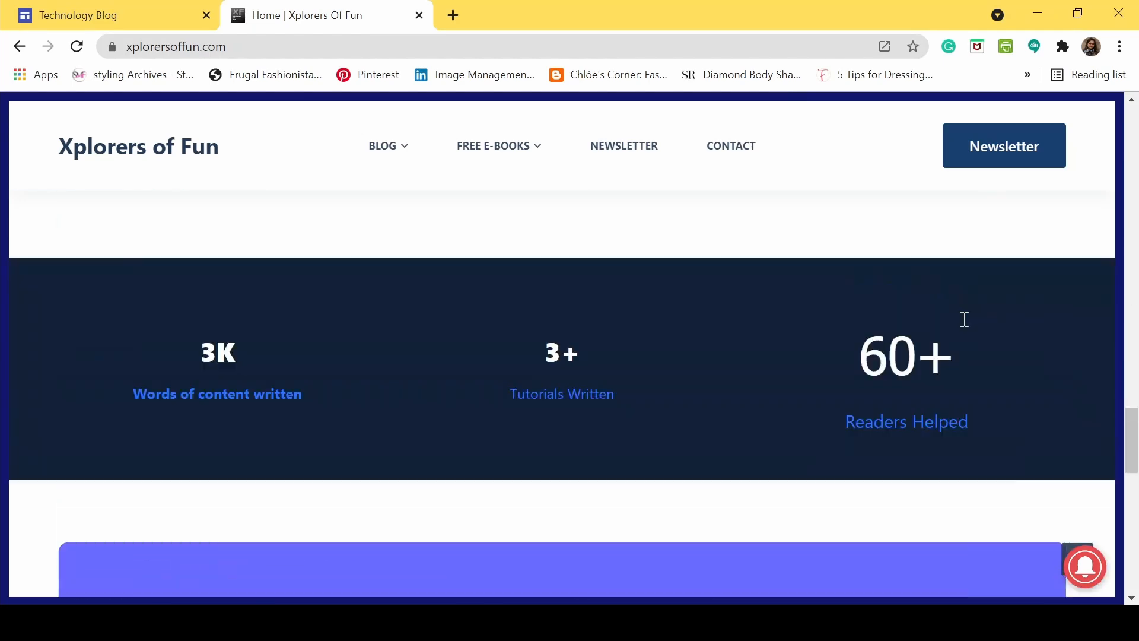
key("ctrl+w")
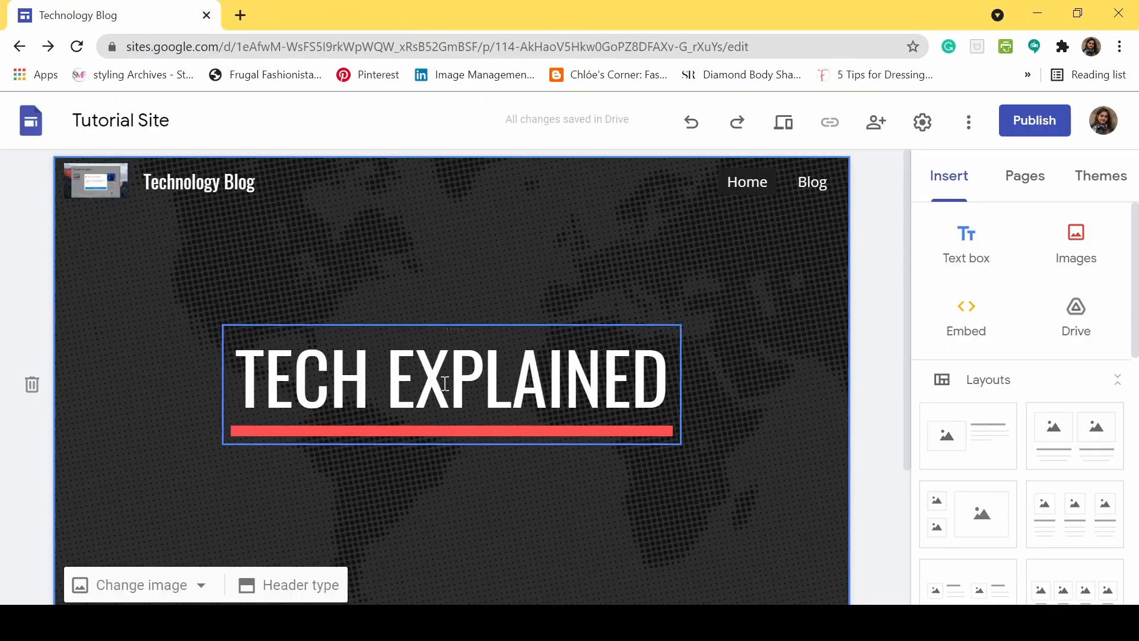
Add a footer to the Home page with the lines "Important Links", "Home" and "Blog".
scroll(581, 279, "down", 3)
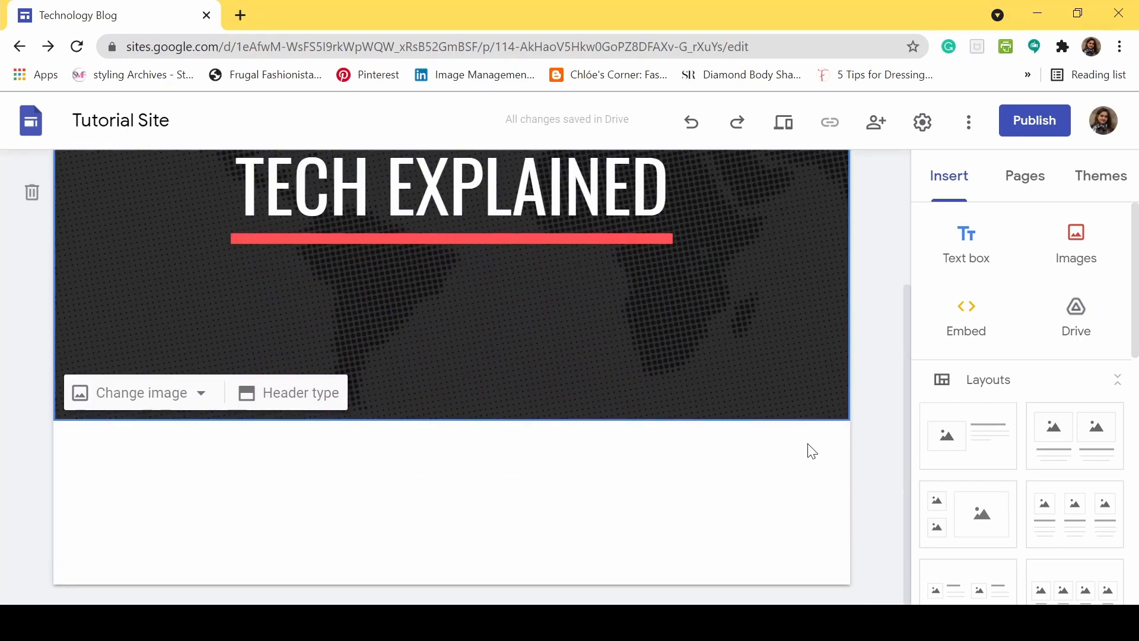
mouse_move(669, 557)
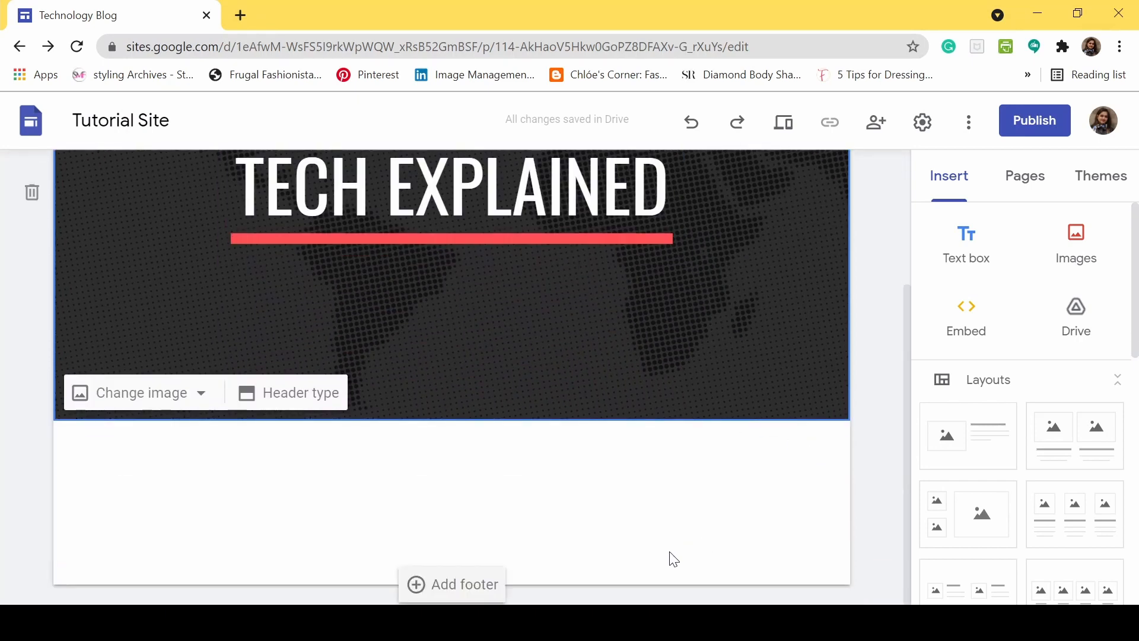
left_click(488, 576)
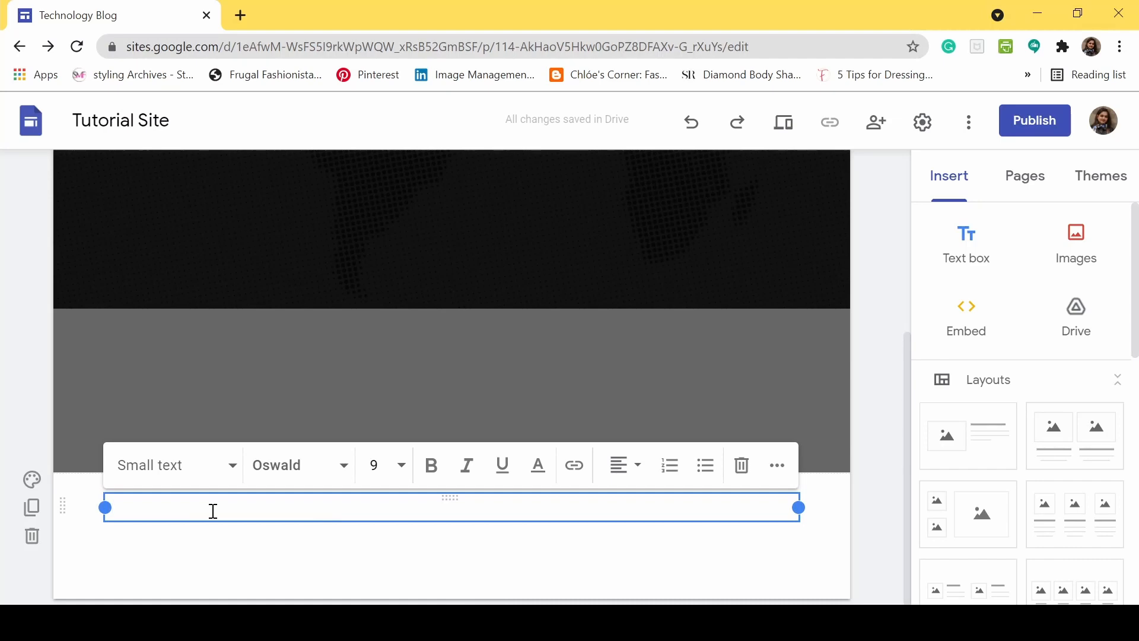
type("Impor")
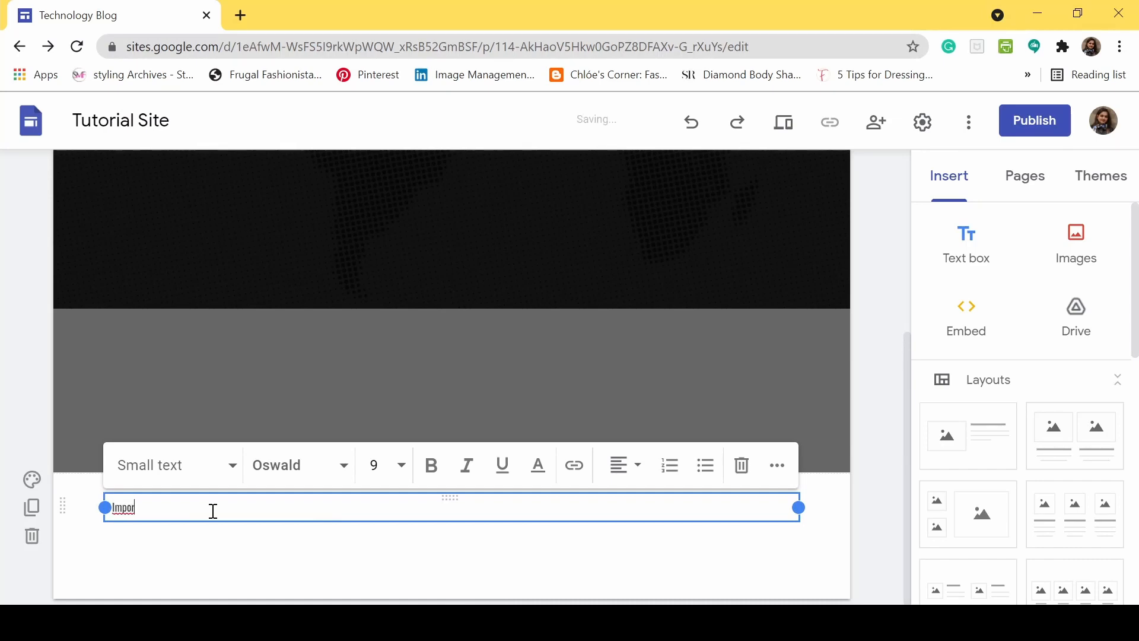
type("tant Links")
key("Return")
type("HOme")
key("Return")
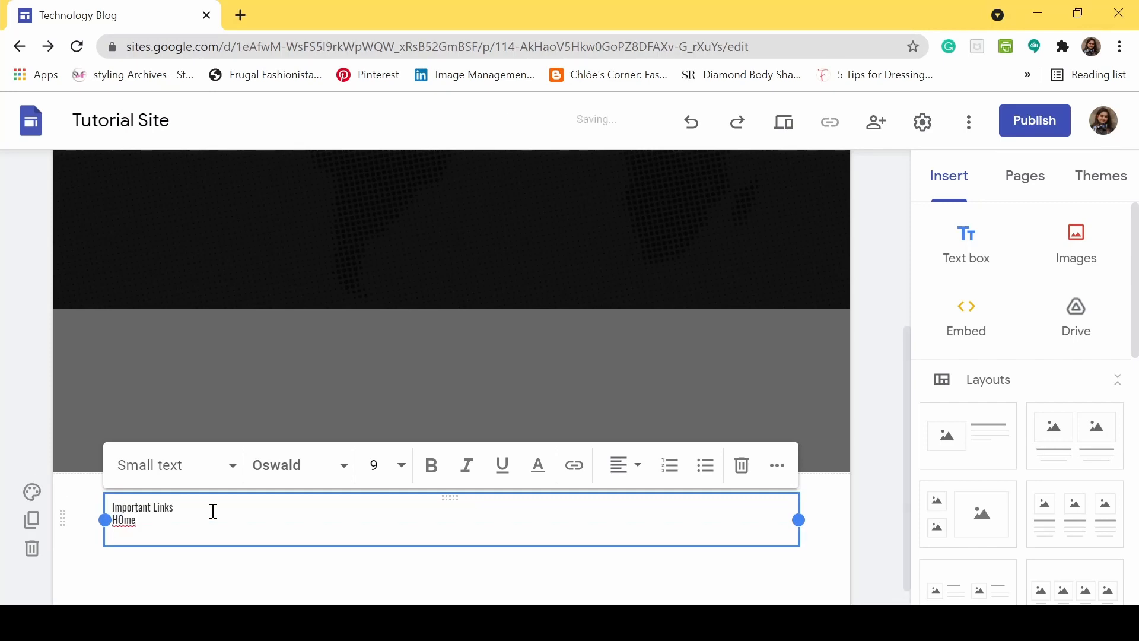
type("Blog")
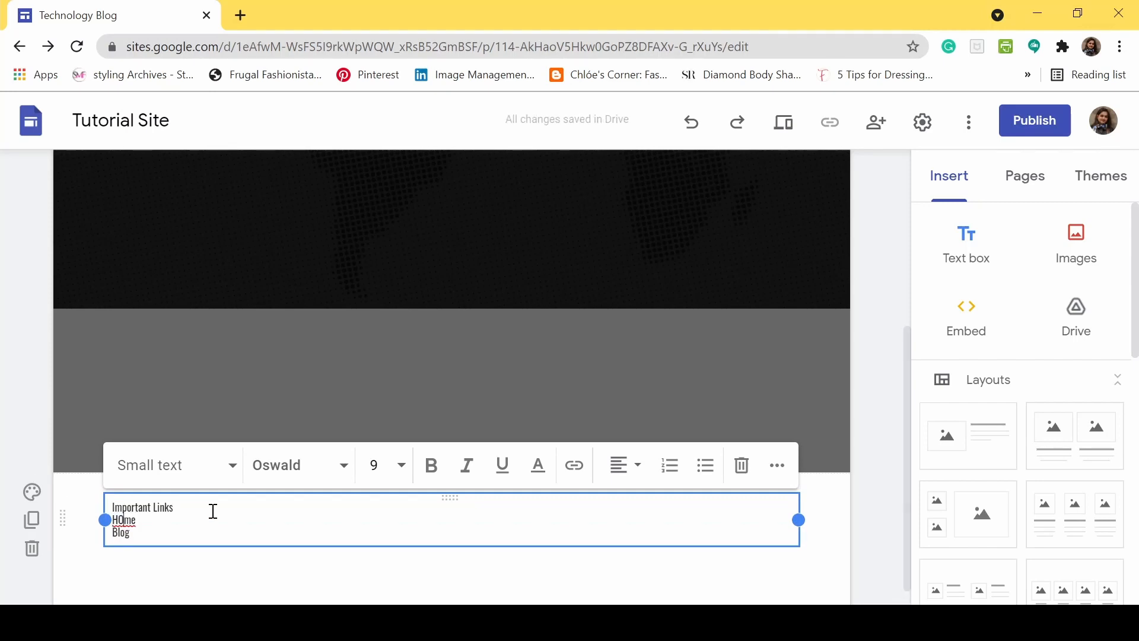
key("Delete")
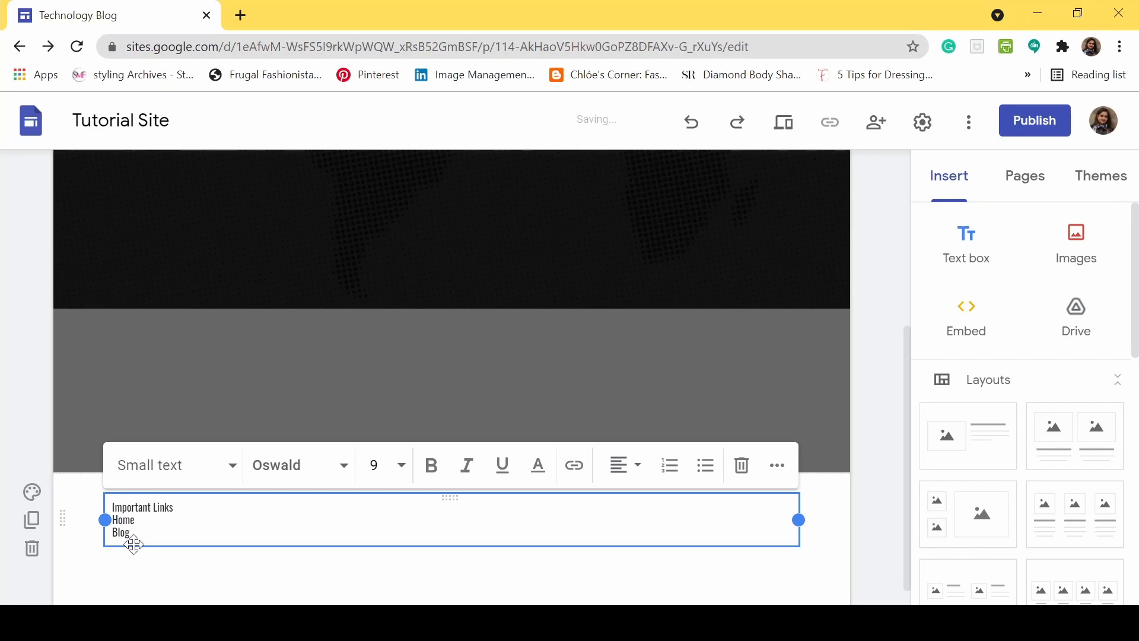
Format the footer lines "Home" and "Blog" in Arial, size 10, bold and italic, and leave footer editing.
left_click_drag(136, 534, 115, 511)
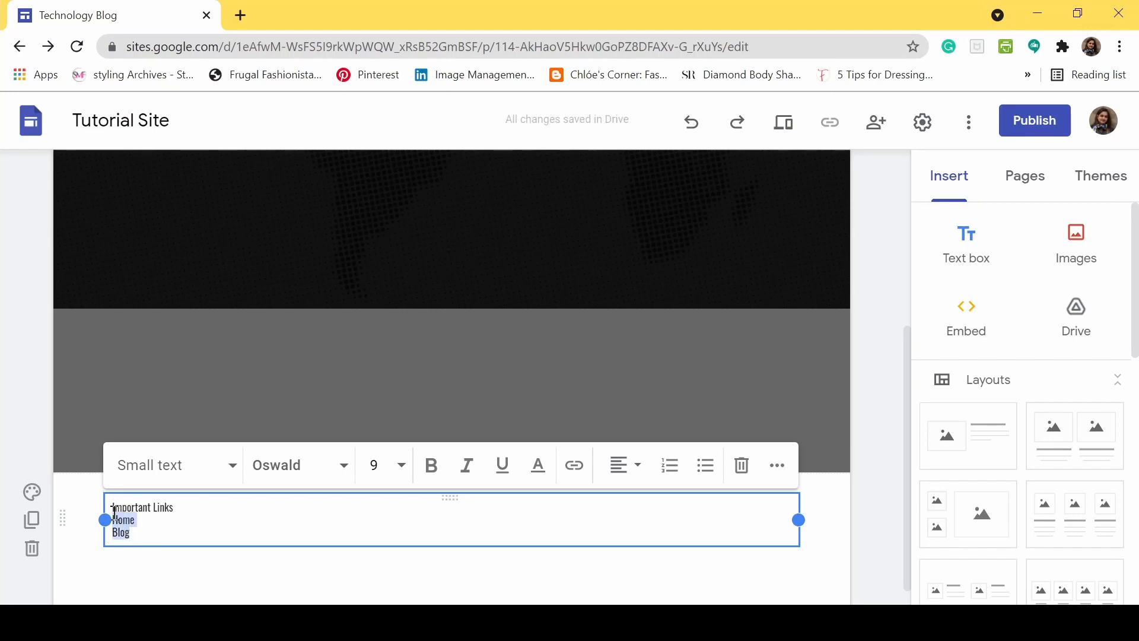
left_click(285, 485)
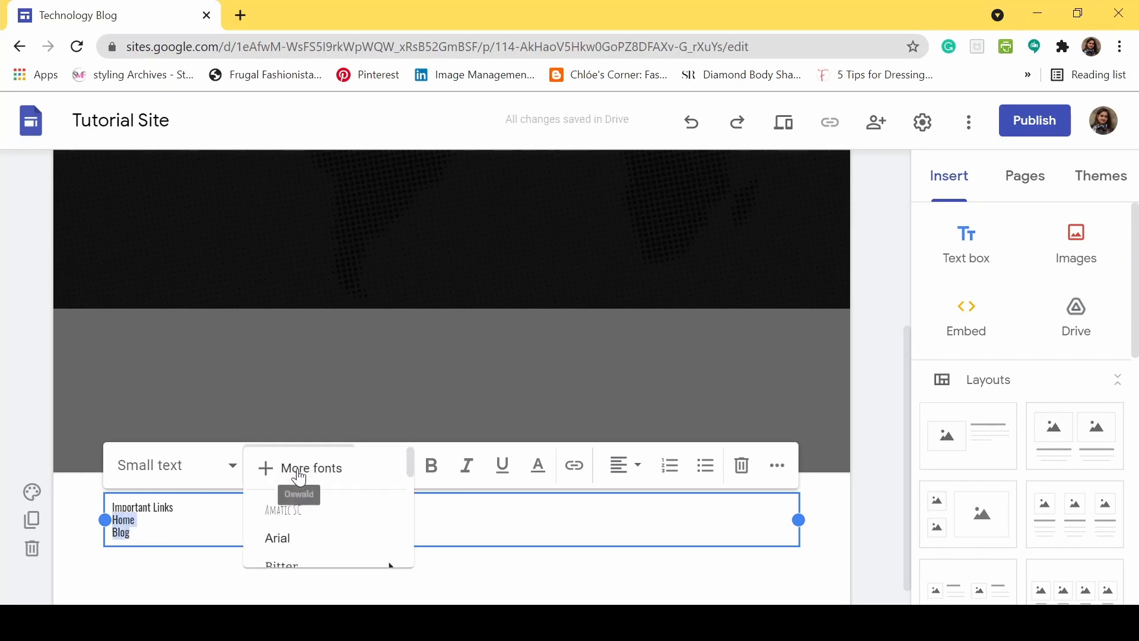
left_click(303, 546)
left_click(399, 469)
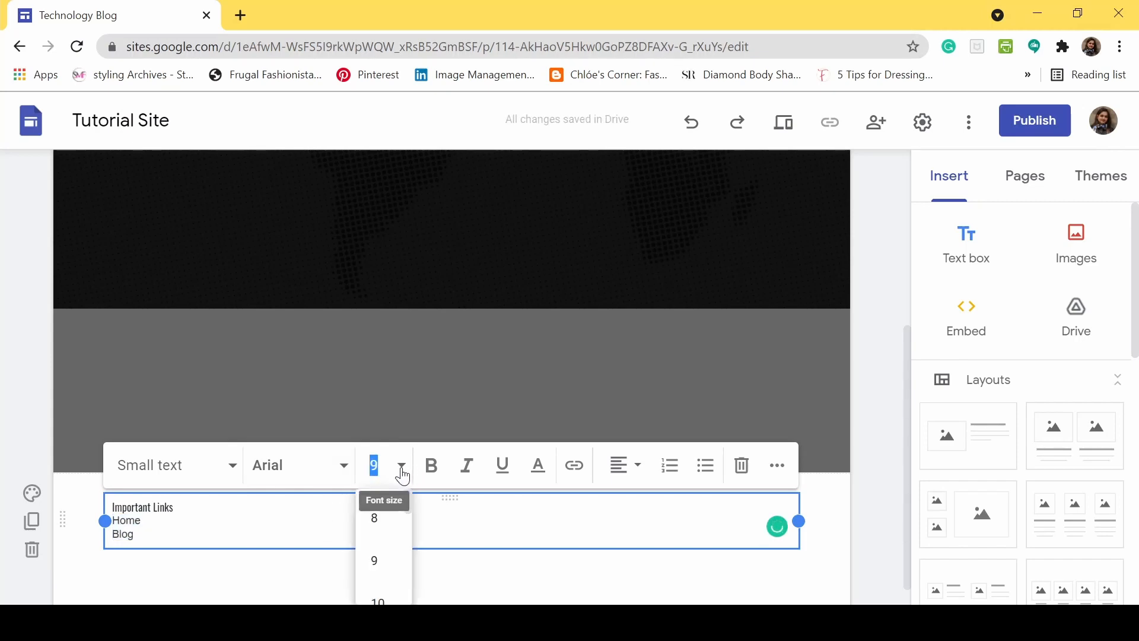
left_click(382, 589)
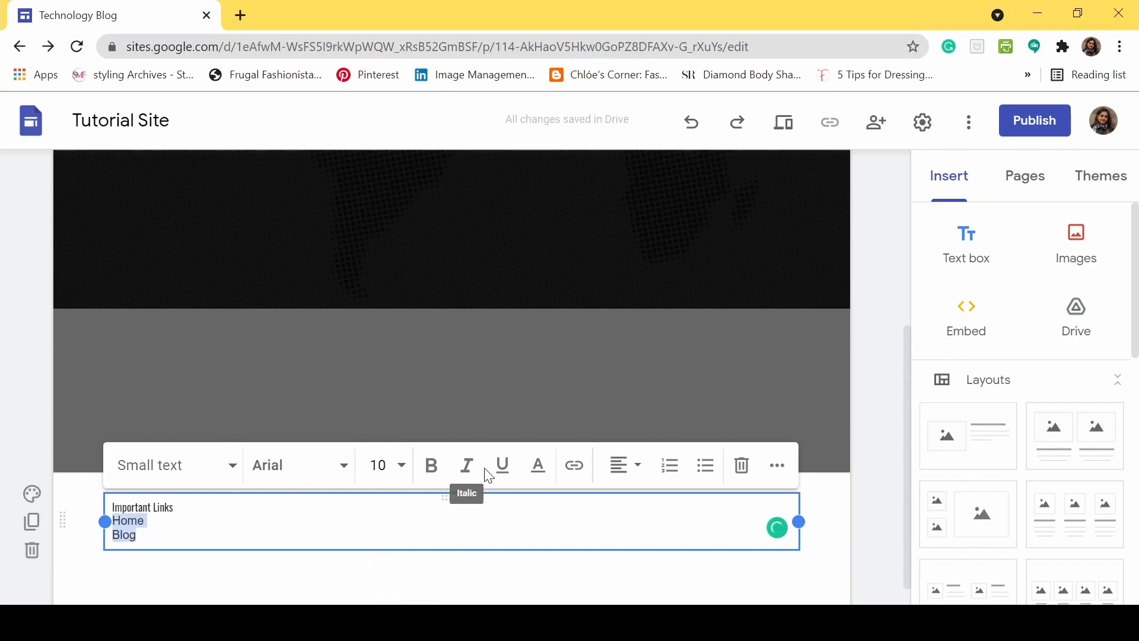
left_click(441, 469)
left_click(467, 466)
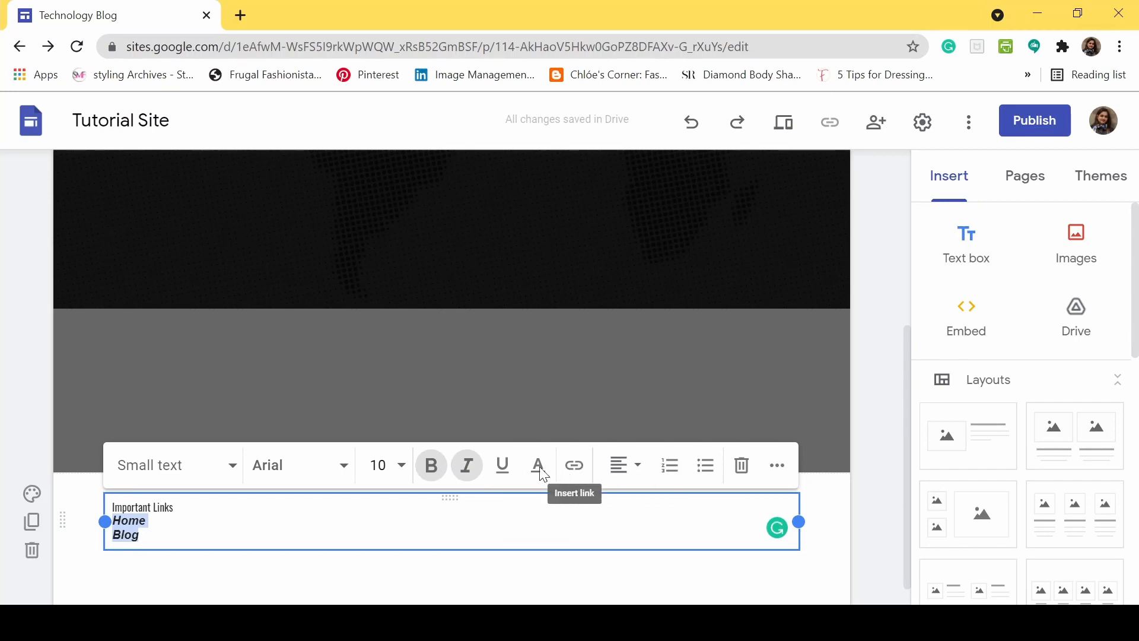
left_click(302, 399)
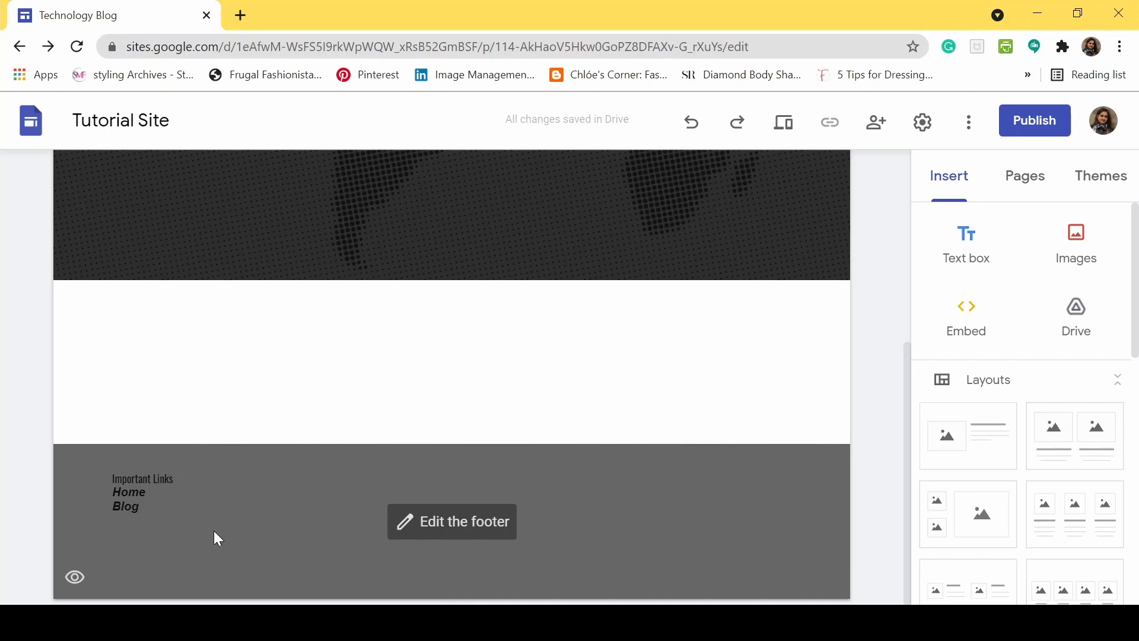
Try hiding the footer on the Home page.
left_click(75, 578)
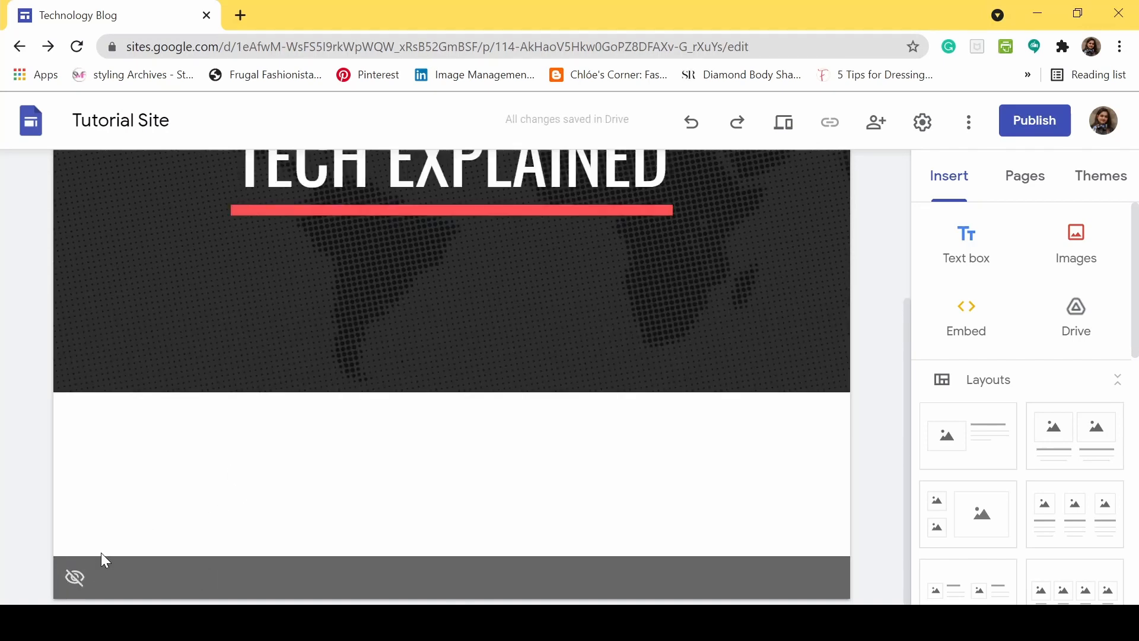
scroll(746, 474, "up", 4)
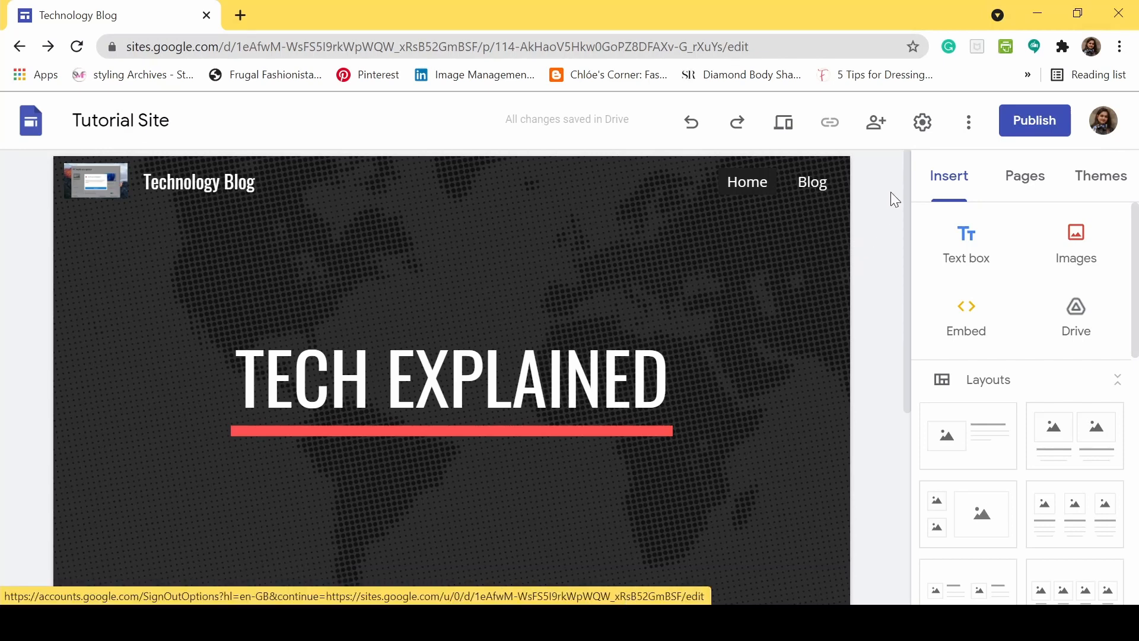
Insert a text box below the Home page header and enter the text "You can type" in it.
scroll(955, 273, "down", 10)
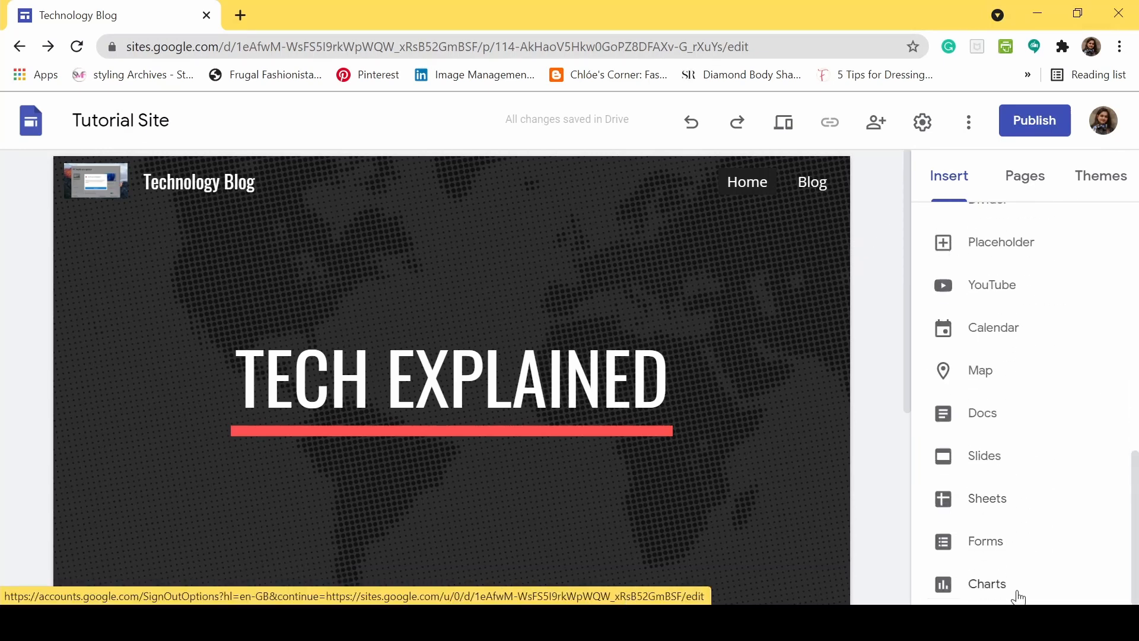
scroll(1015, 481, "up", 8)
scroll(1016, 480, "up", 2)
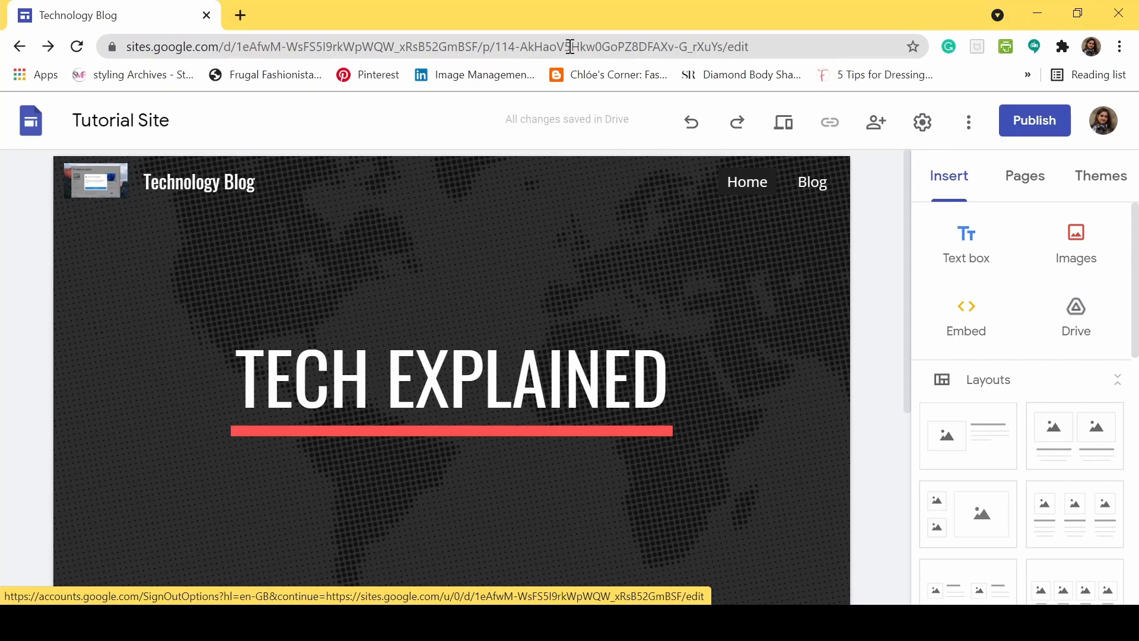
left_click(574, 255)
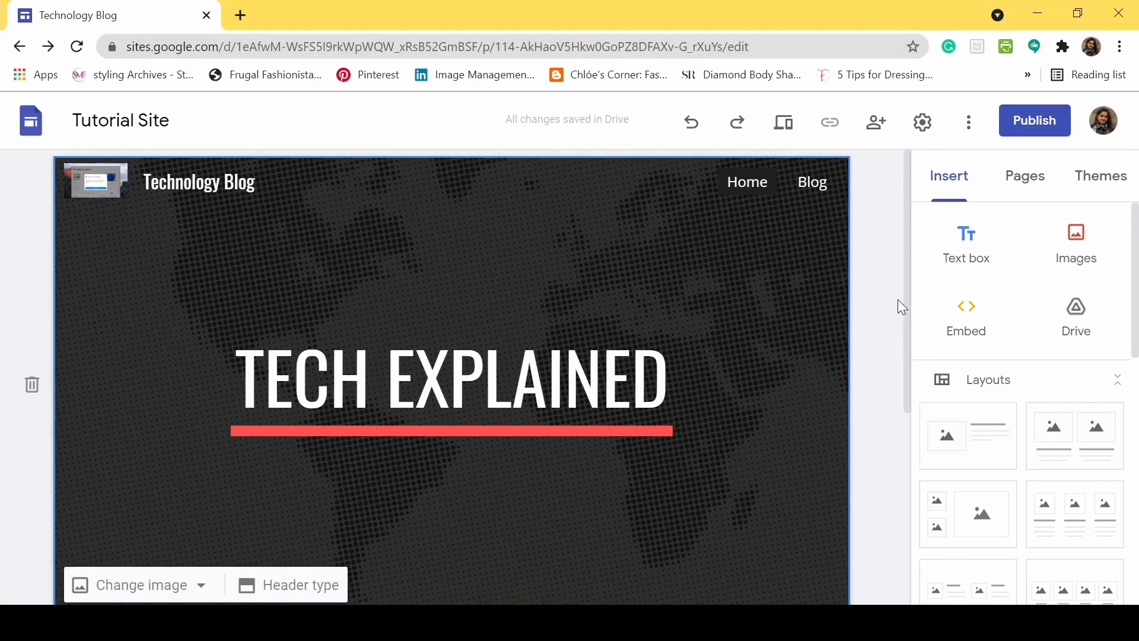
left_click(977, 237)
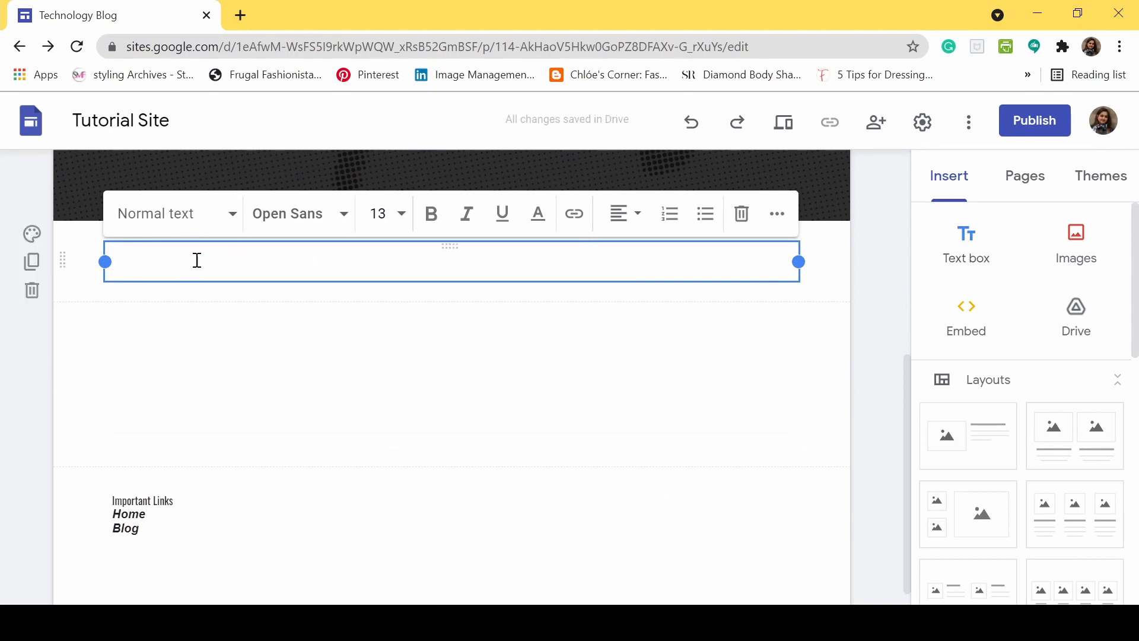
type("YOu c")
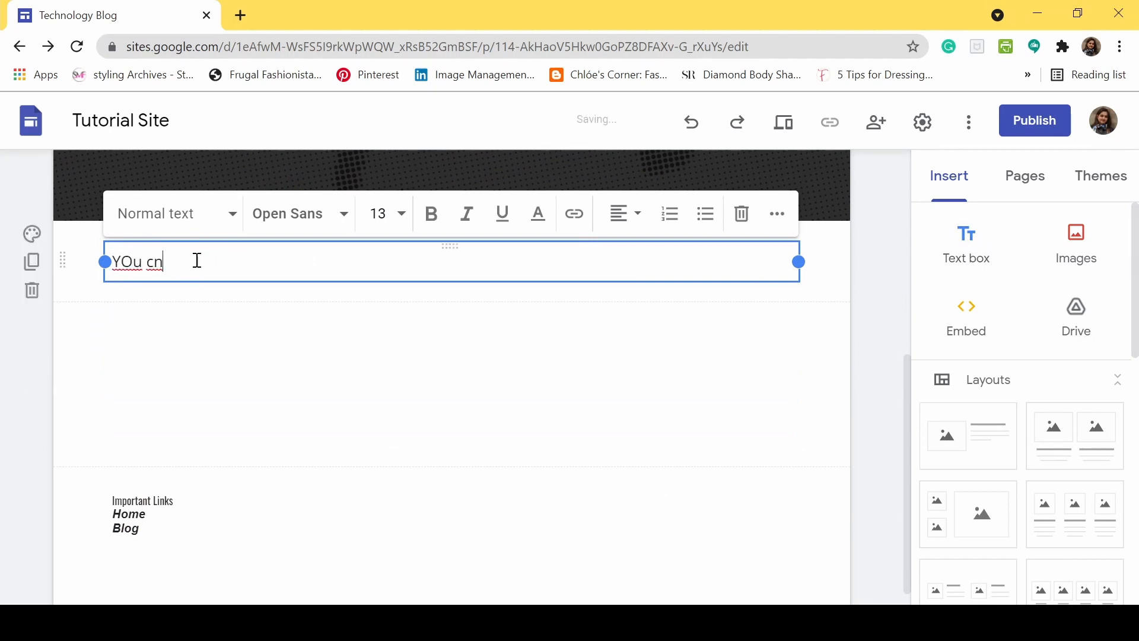
type("an type")
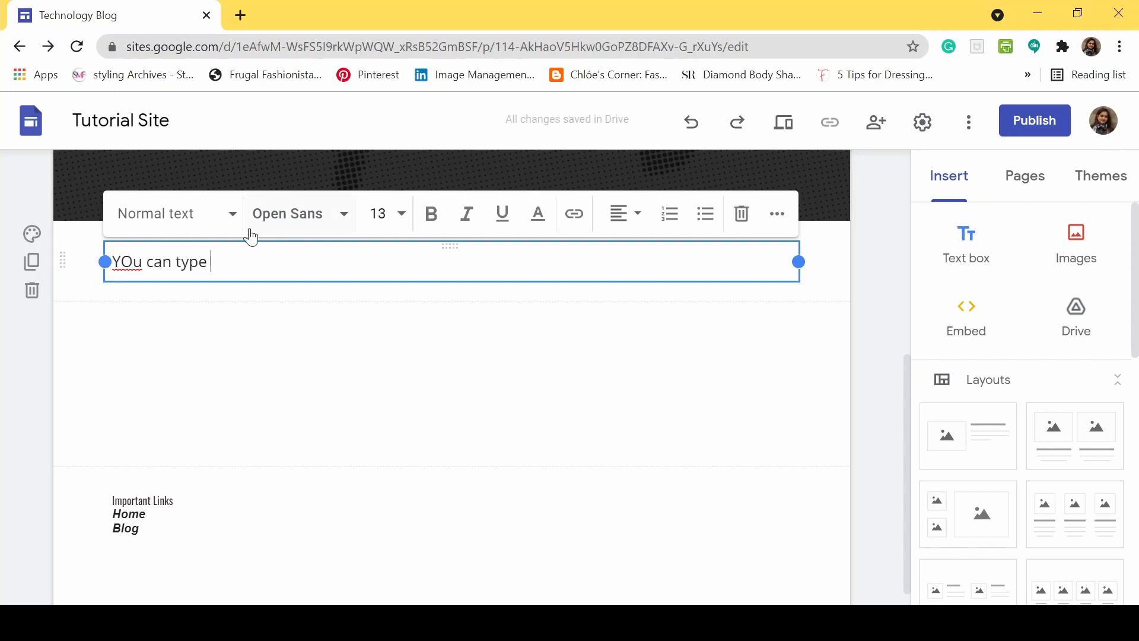
Try the Title, Heading, Sub-heading and Small text styles on the text box, and return it to Normal text.
left_click(220, 225)
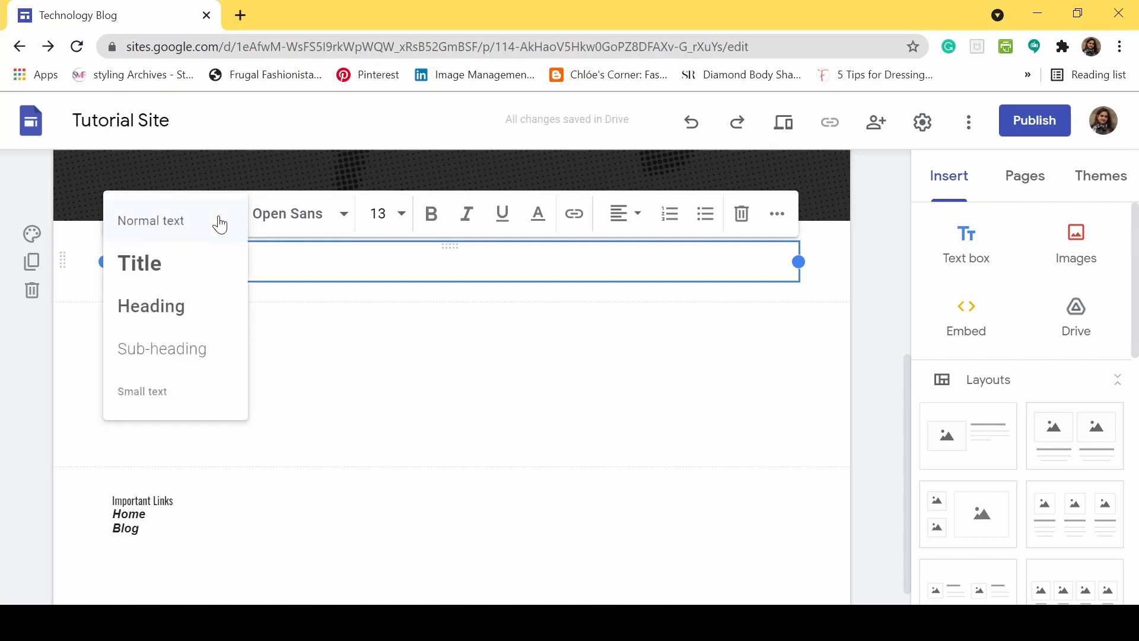
left_click(207, 270)
left_click(145, 224)
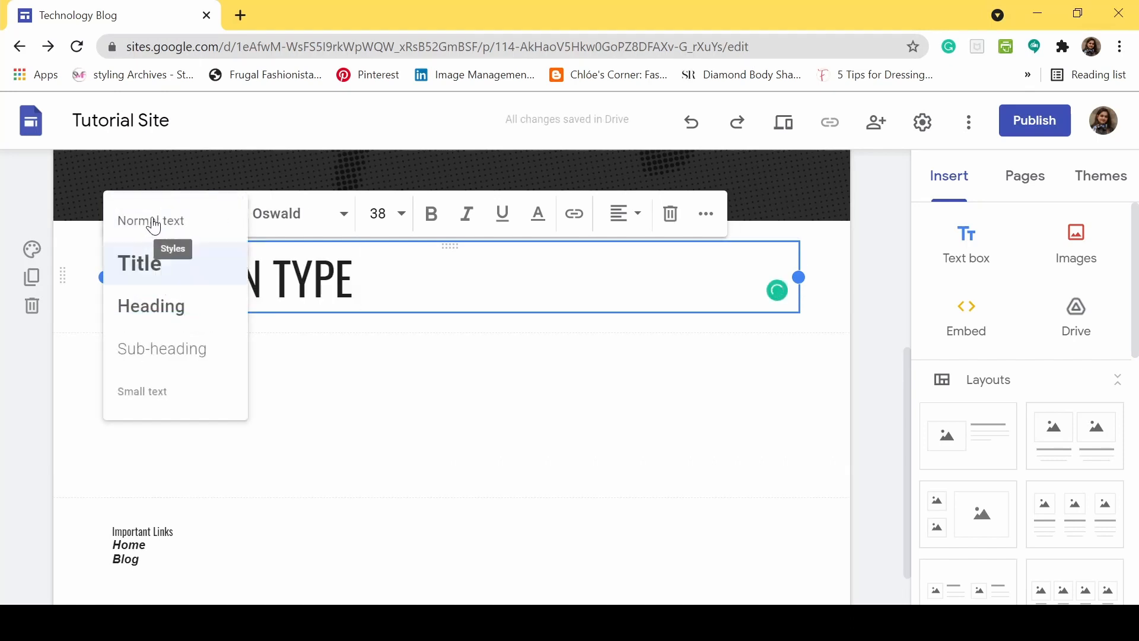
left_click(148, 316)
left_click(189, 212)
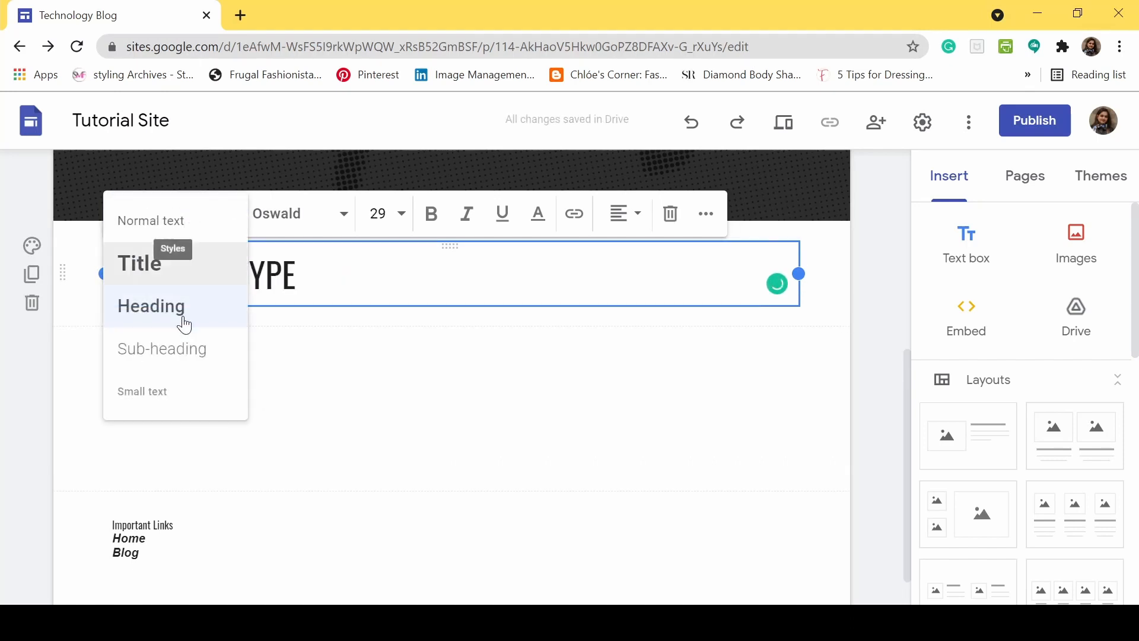
left_click(194, 359)
left_click(208, 211)
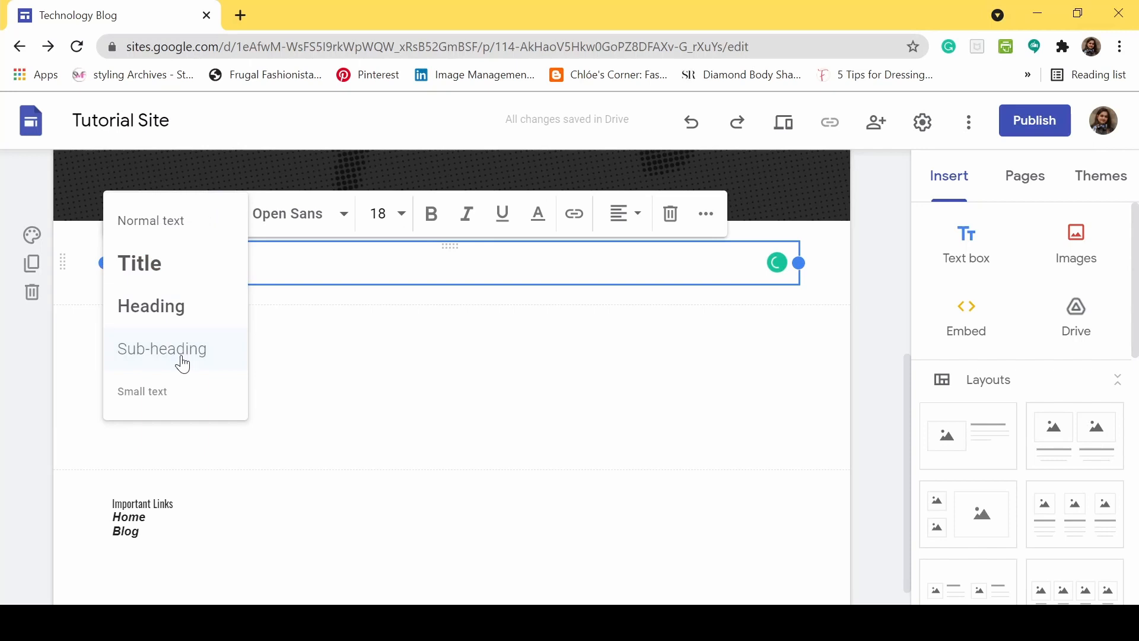
left_click(151, 403)
left_click(167, 221)
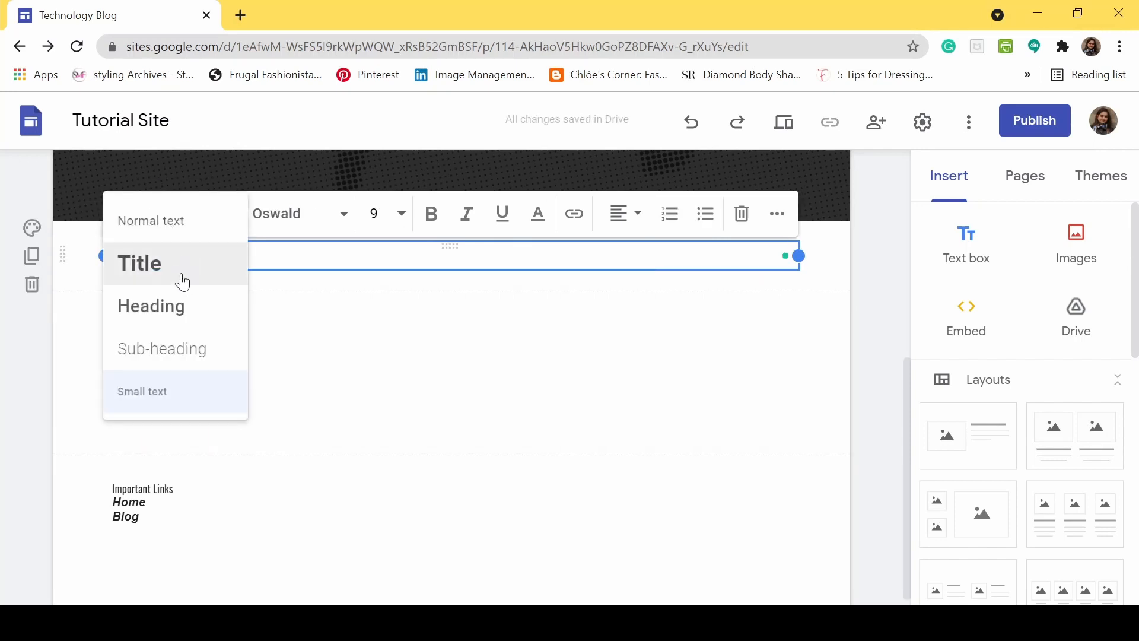
left_click(175, 223)
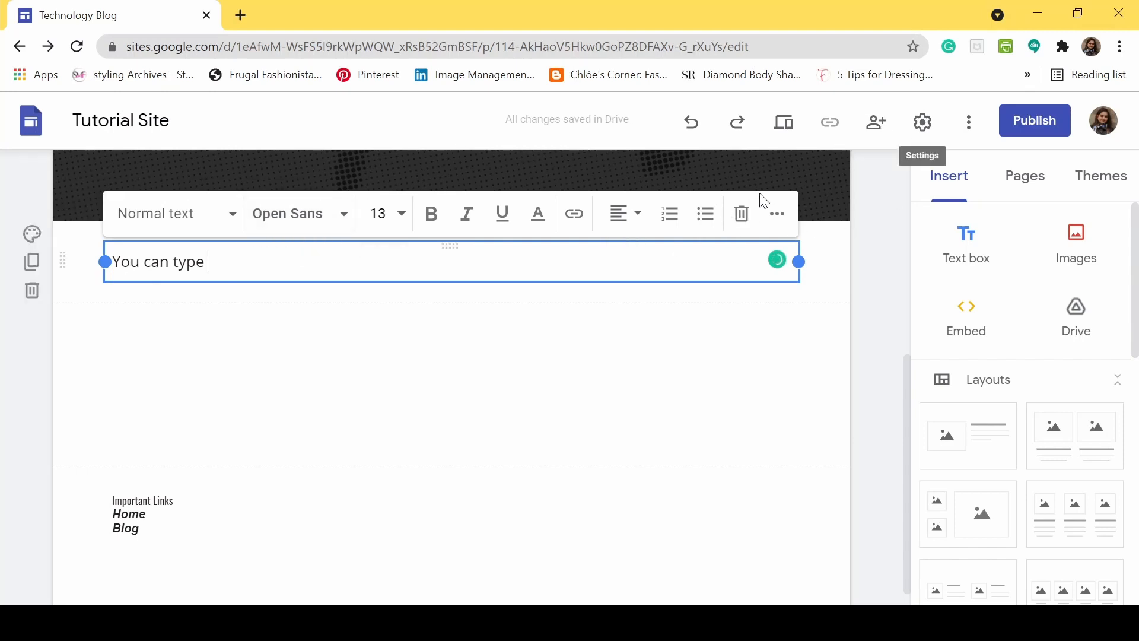
left_click(301, 219)
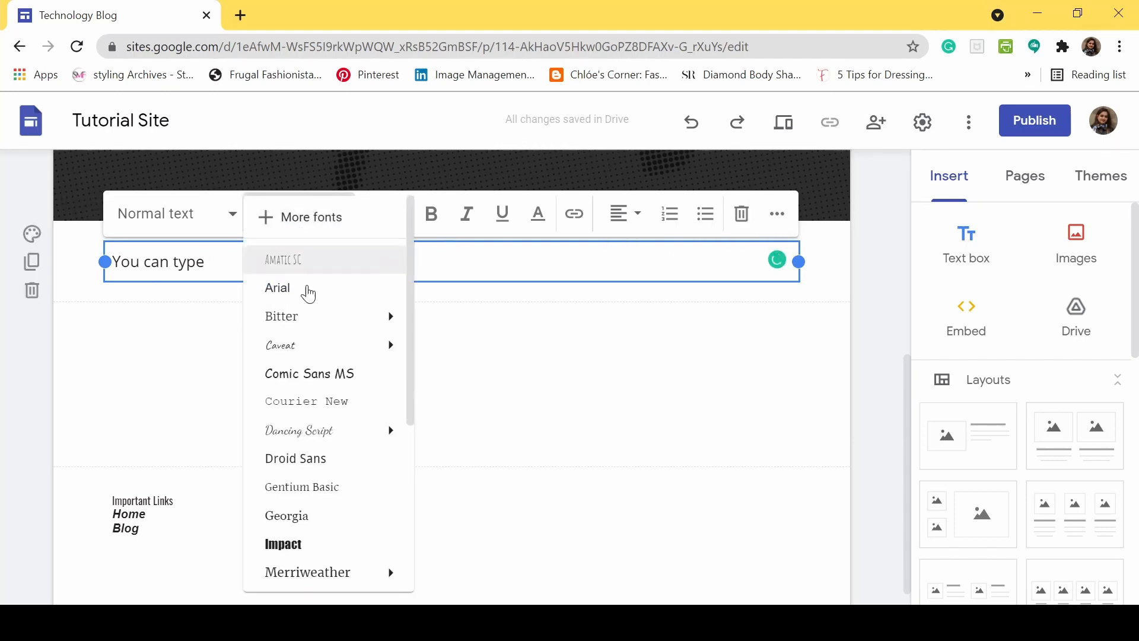
scroll(332, 368, "down", 5)
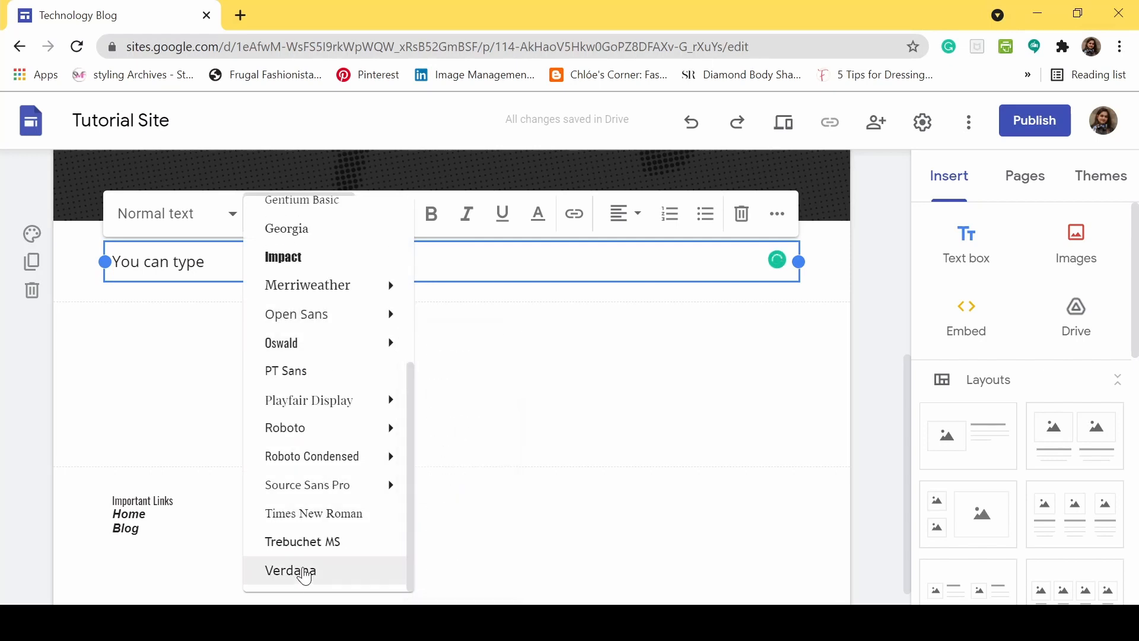
scroll(303, 474, "up", 5)
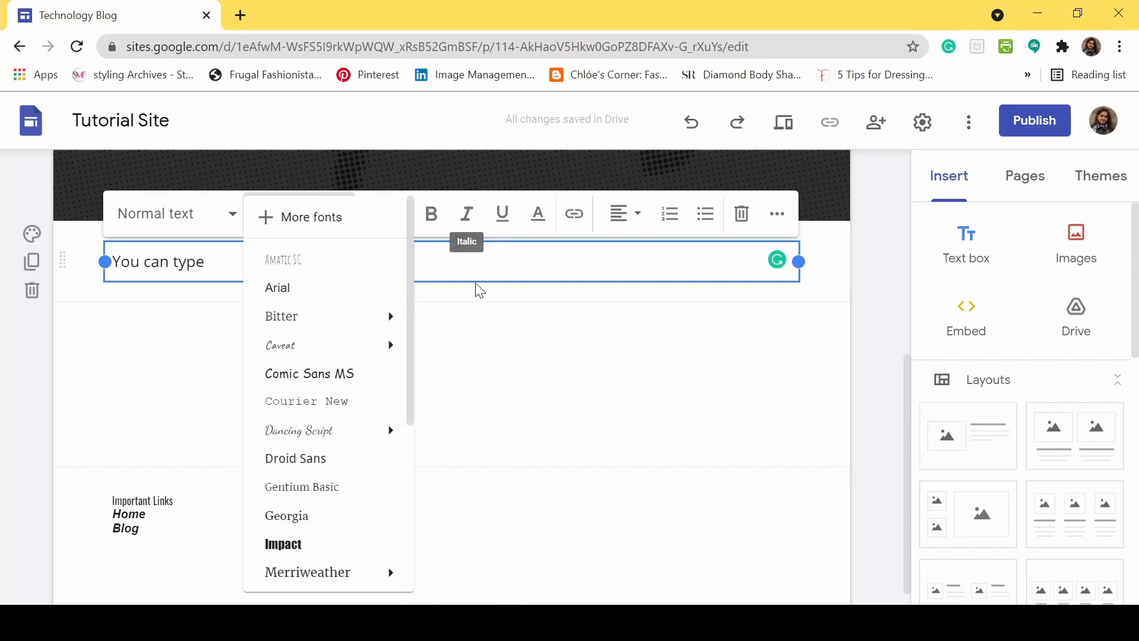
left_click(410, 255)
Set the font size of the text "You can type" to 30.
left_click(377, 213)
scroll(377, 338, "down", 5)
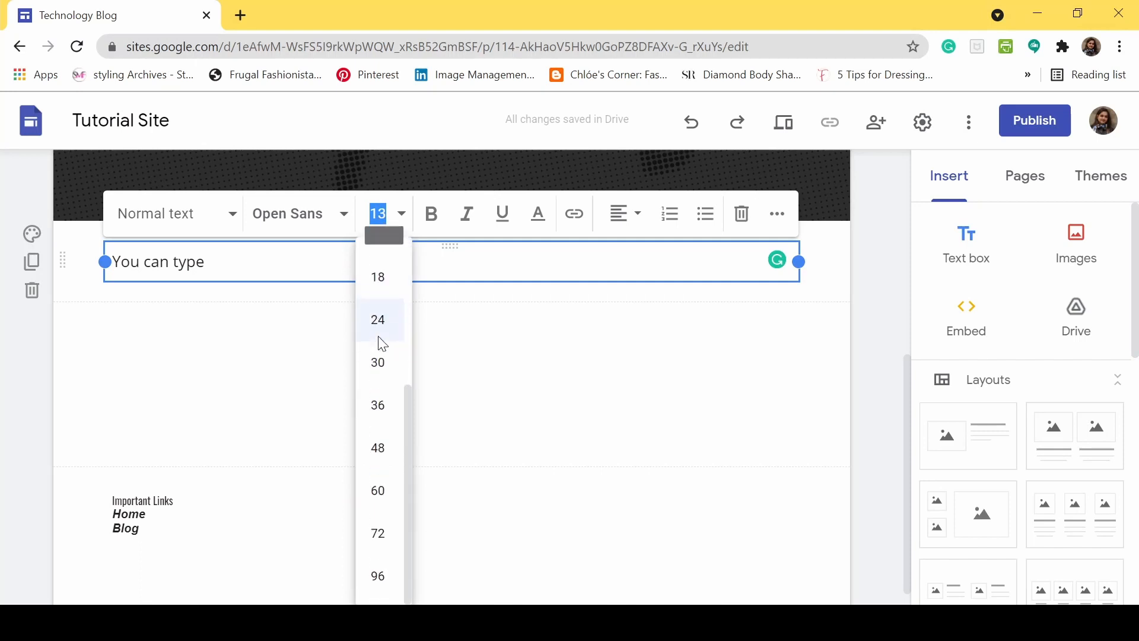
left_click(377, 417)
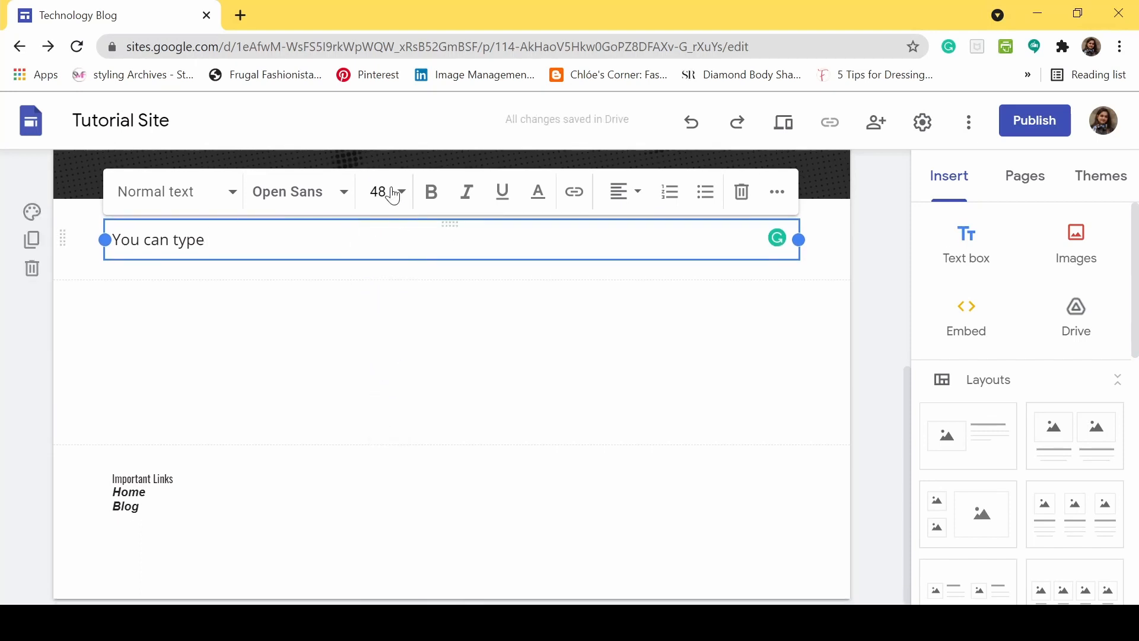
left_click_drag(209, 240, 110, 241)
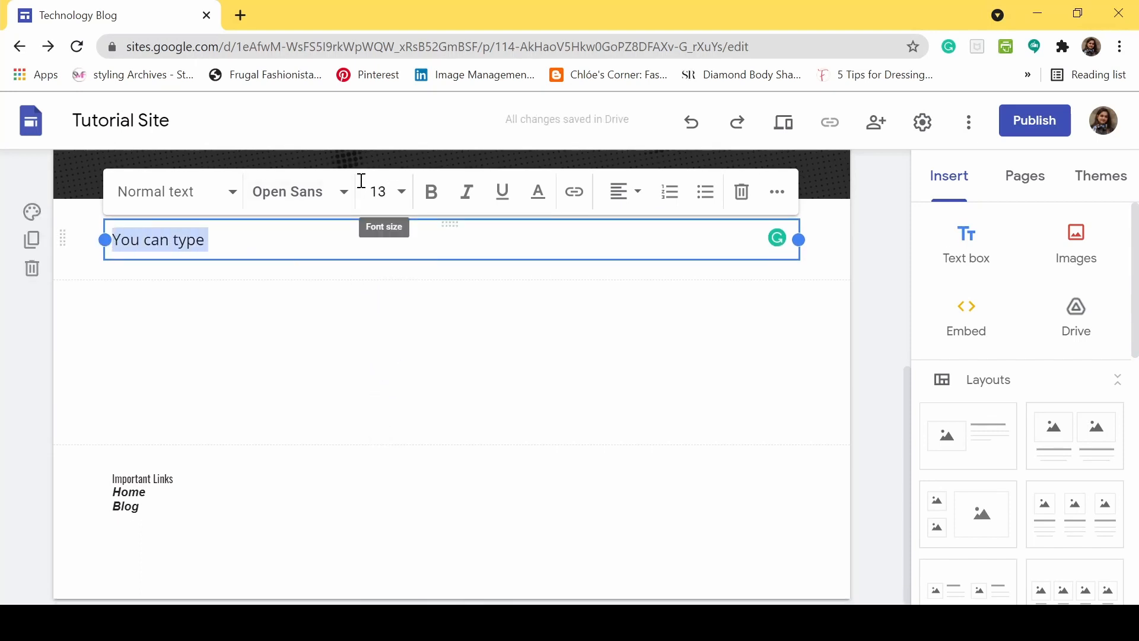
left_click(383, 188)
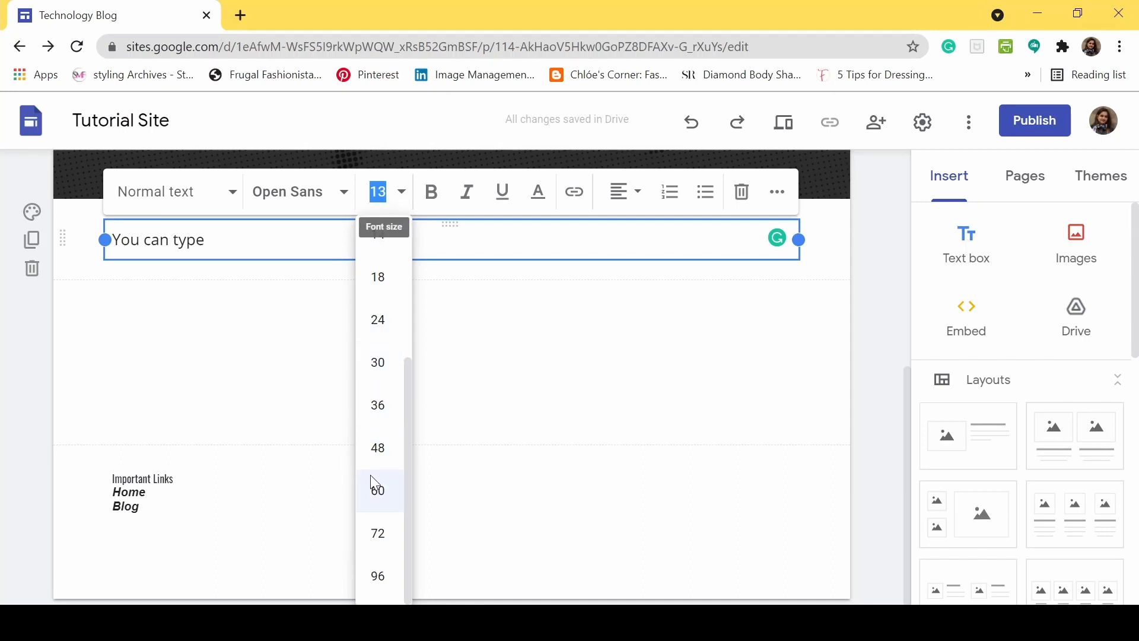
left_click(370, 476)
left_click(382, 191)
left_click(375, 399)
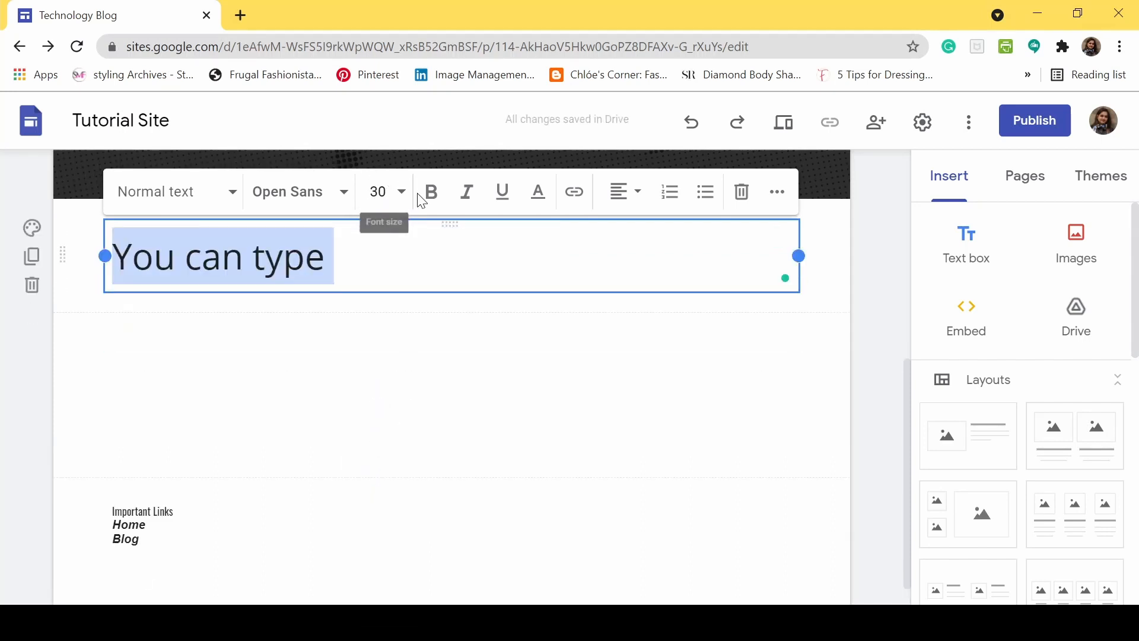
Make the text "You can type" bold, trying italic on it and removing the italic again.
left_click(428, 200)
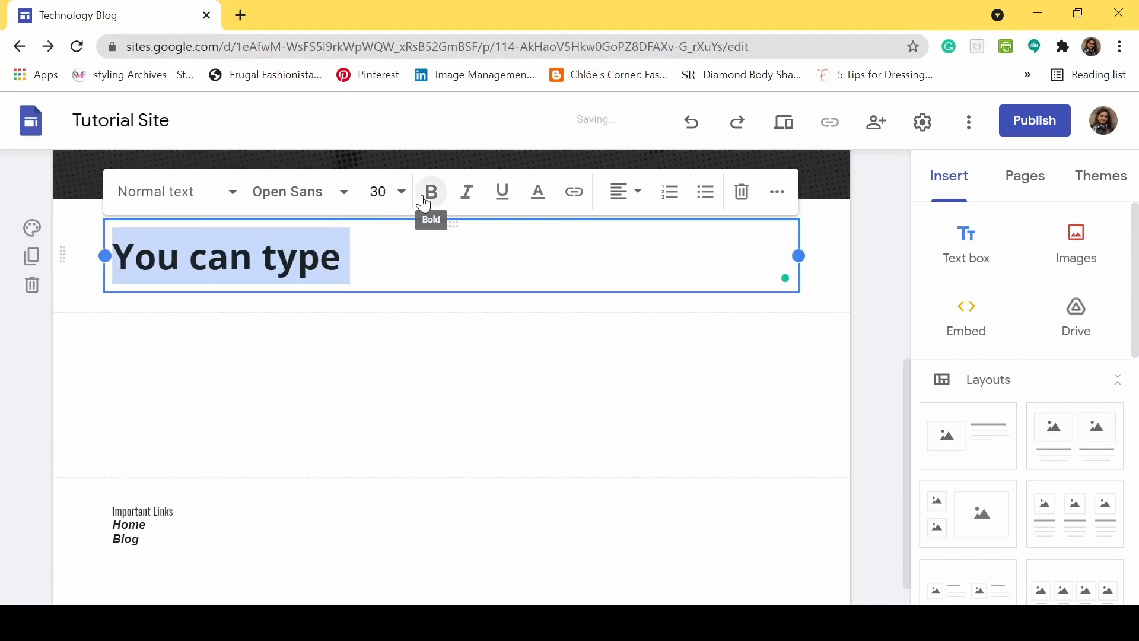
left_click(467, 194)
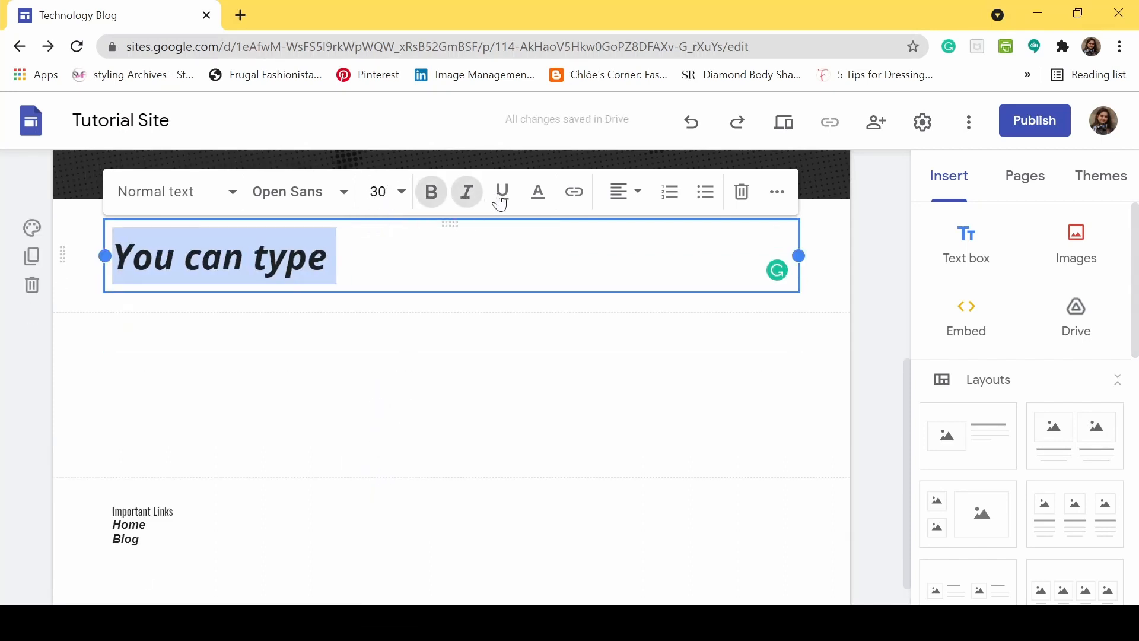
left_click(468, 193)
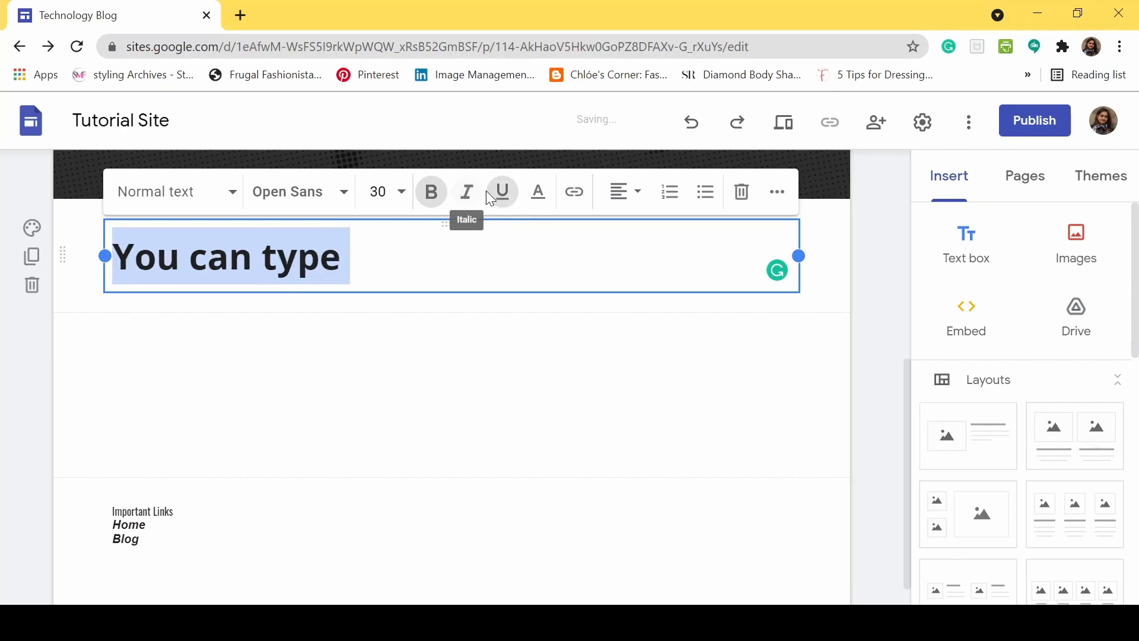
Try yellow as the colour of the text "You can type", and set its colour to black.
left_click(538, 192)
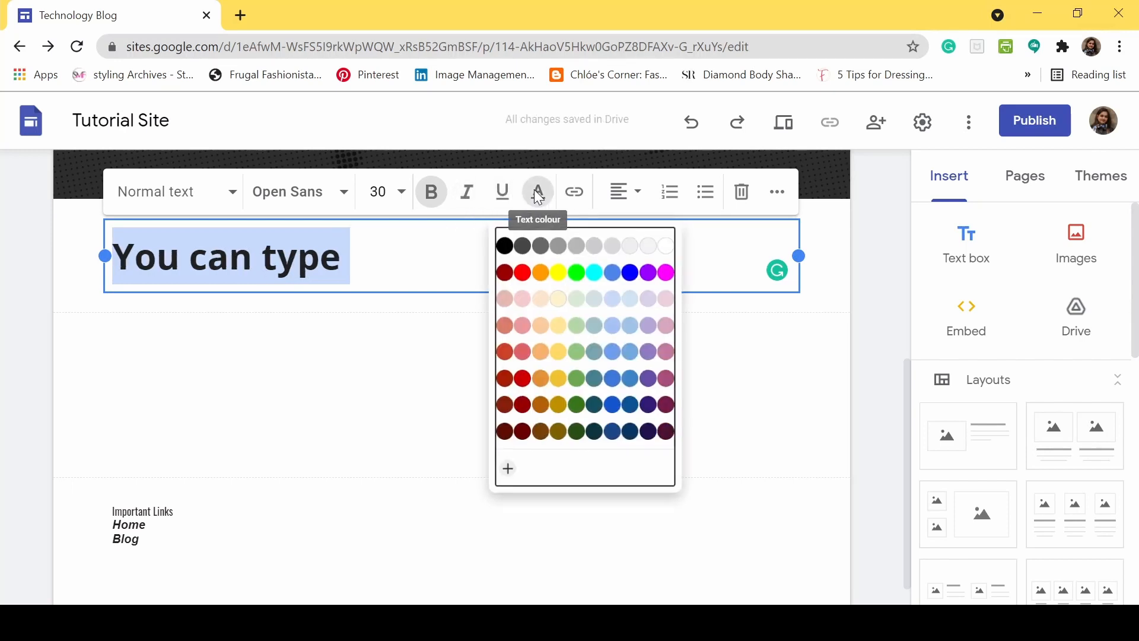
left_click(556, 269)
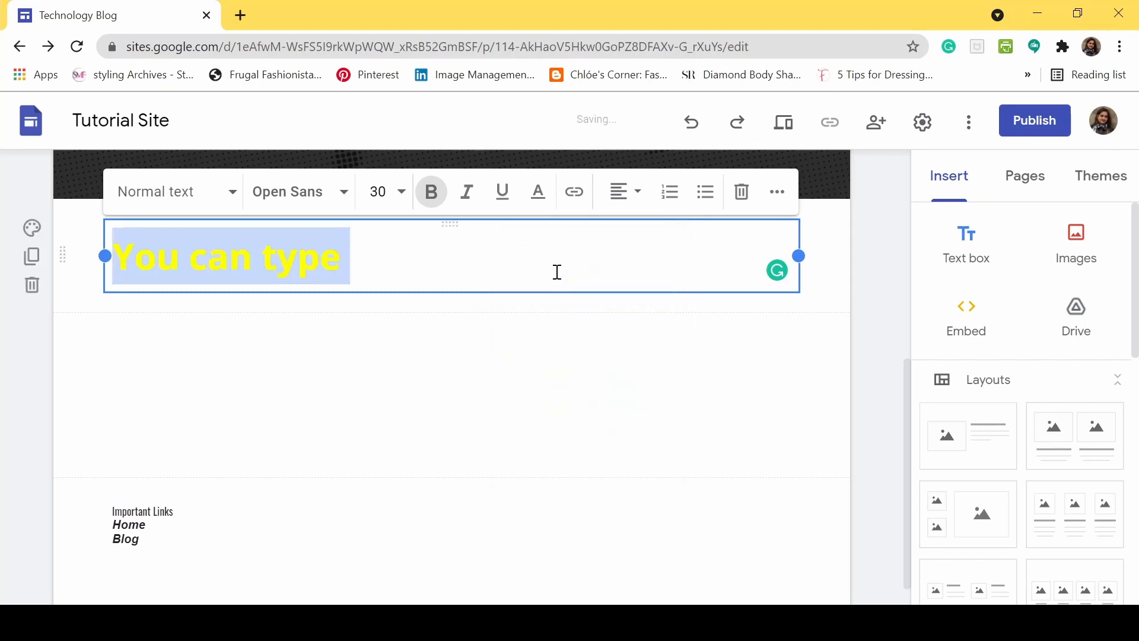
left_click(538, 192)
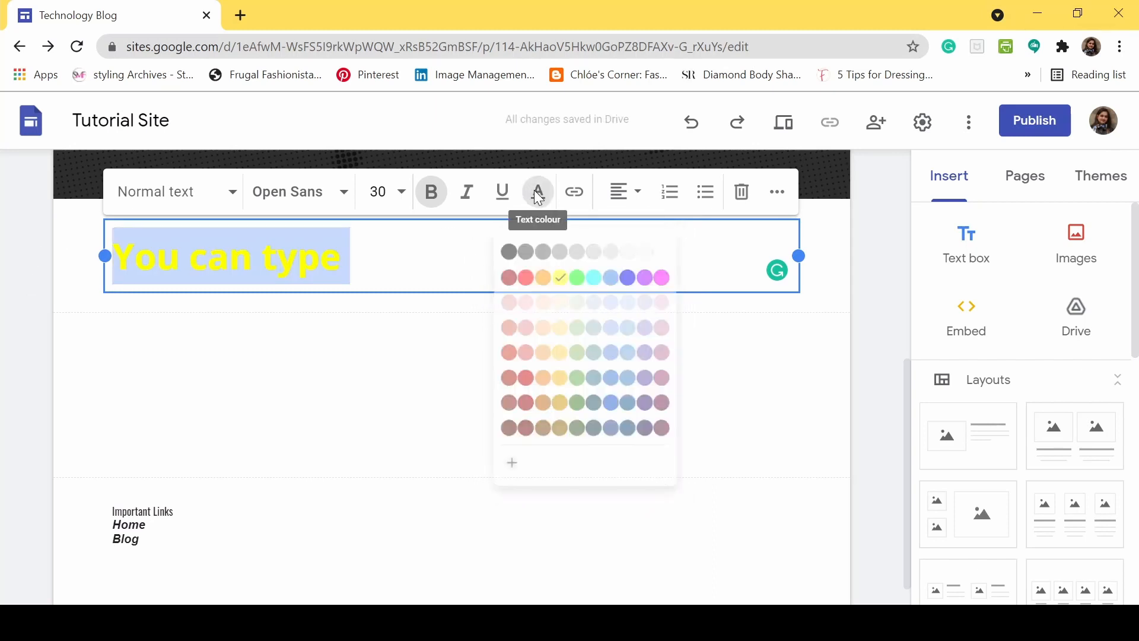
left_click(503, 240)
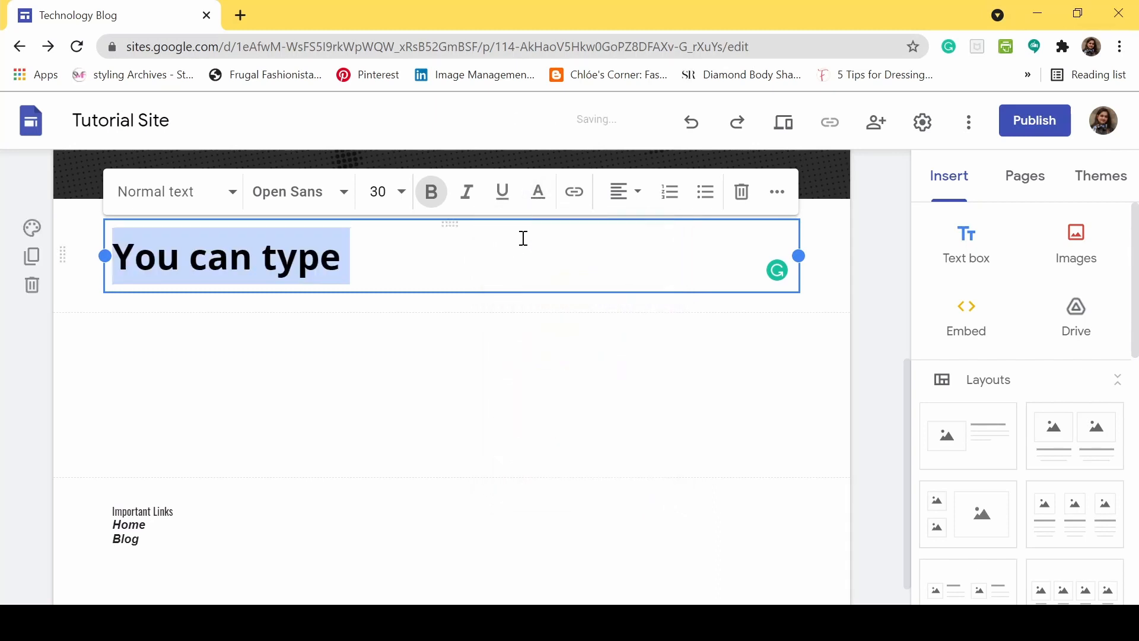
Link the text "You can type" to xplorersoffun.com, and remove the link again.
left_click(575, 191)
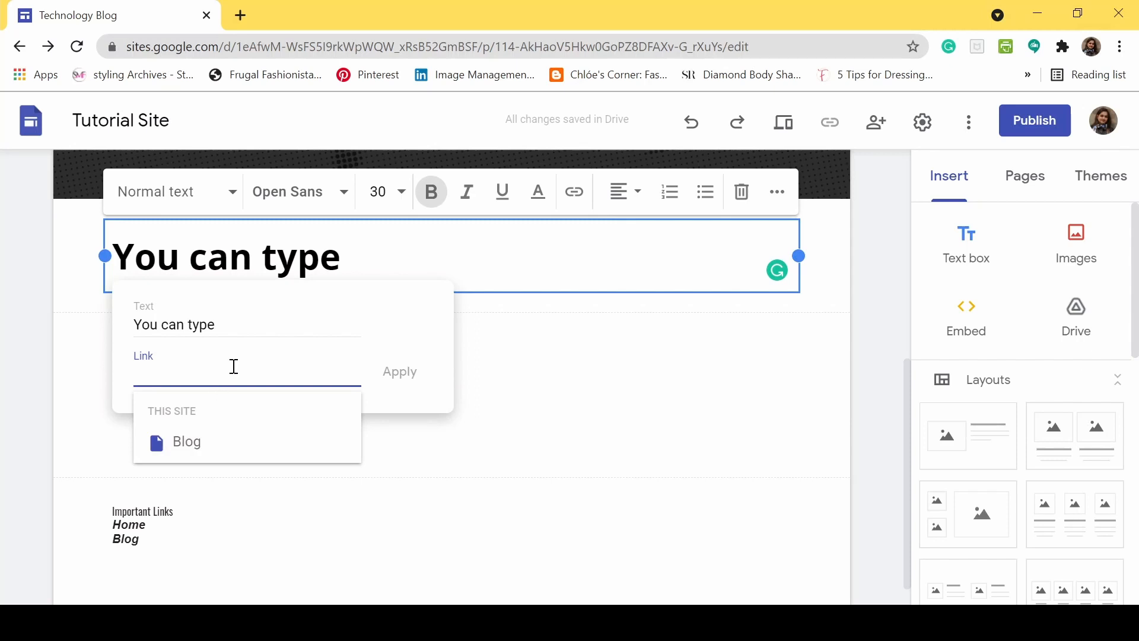
type("xplorersoffun.com")
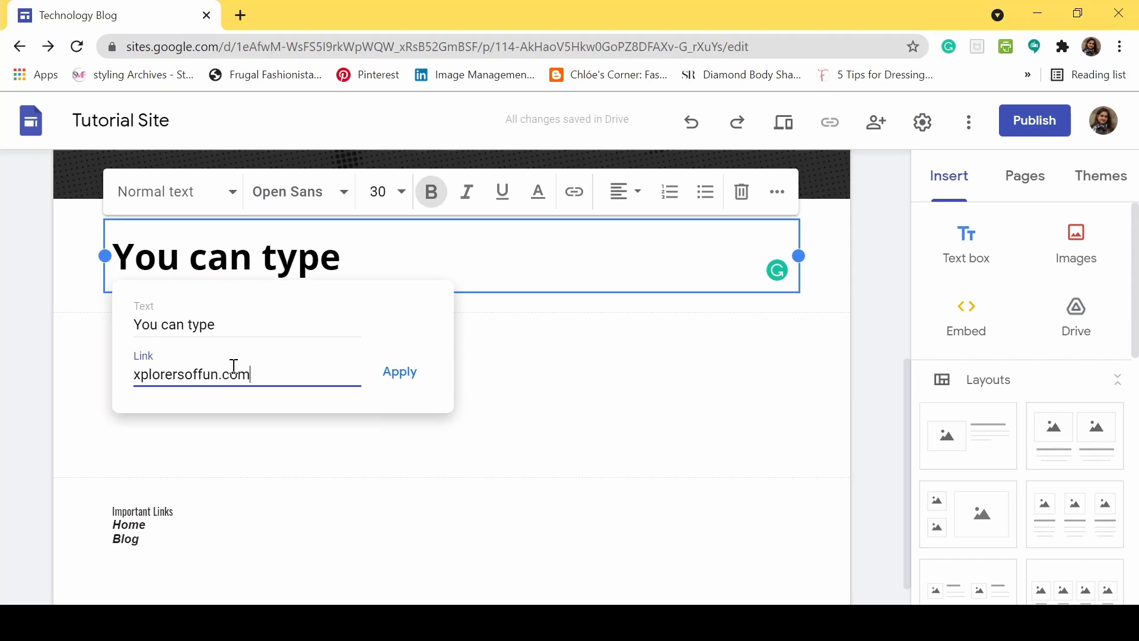
key("Return")
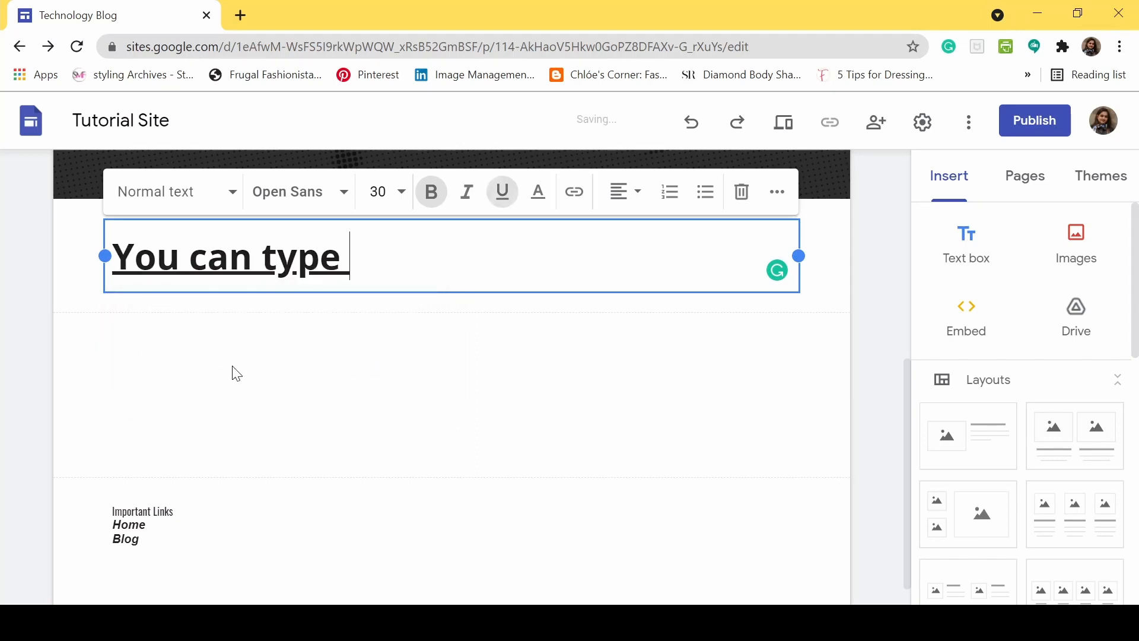
left_click(252, 260)
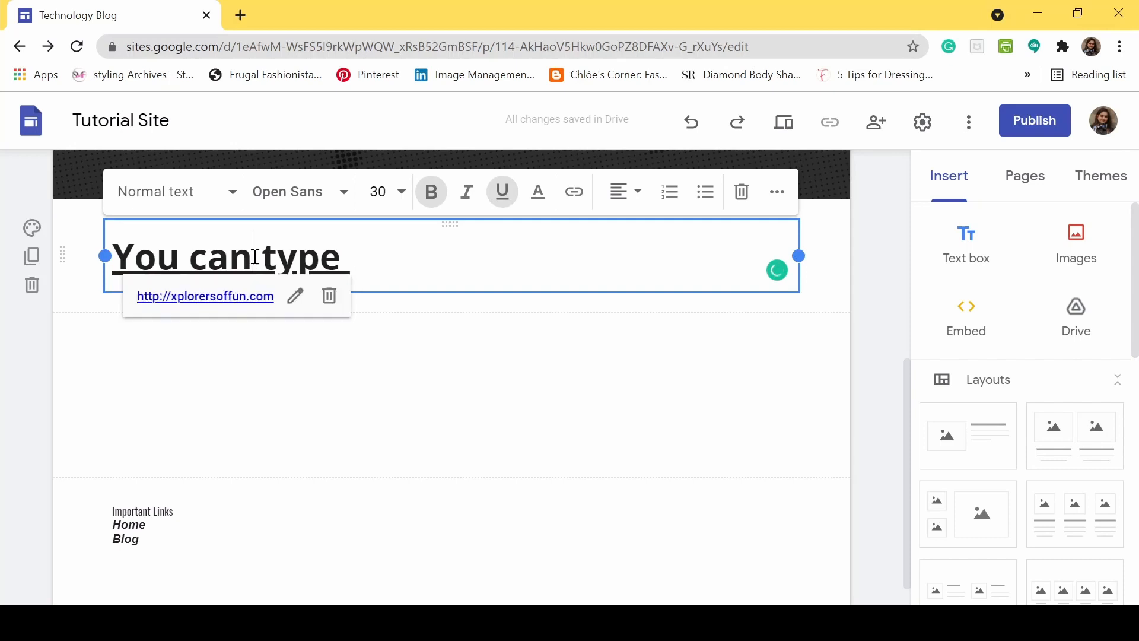
left_click(327, 296)
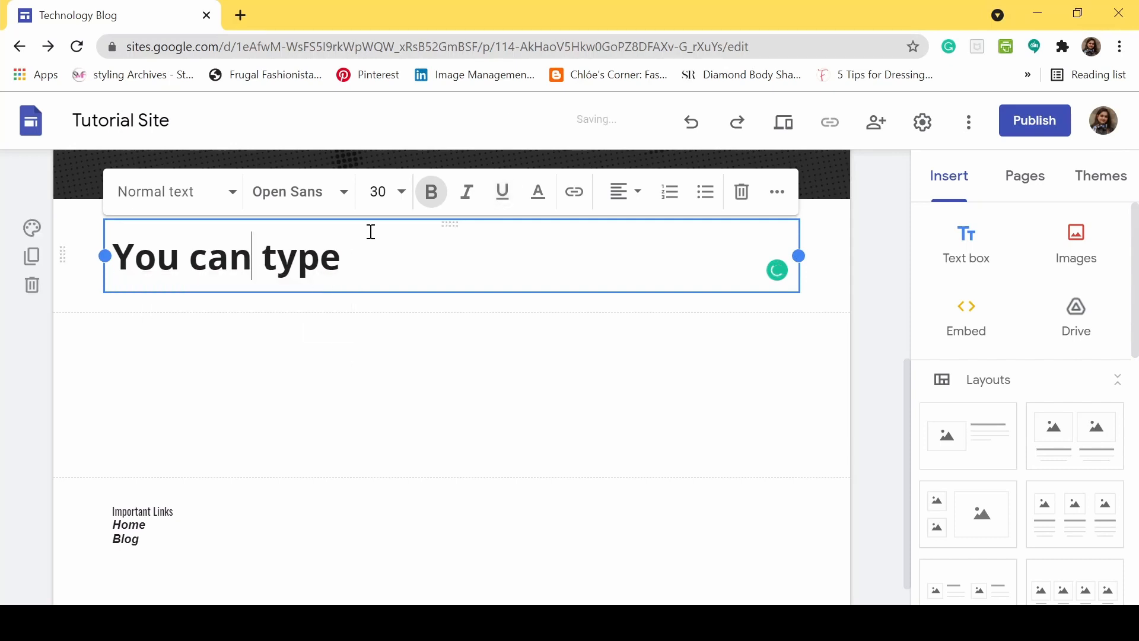
Try centring the text "You can type", and return it to left alignment.
left_click(622, 193)
left_click(621, 252)
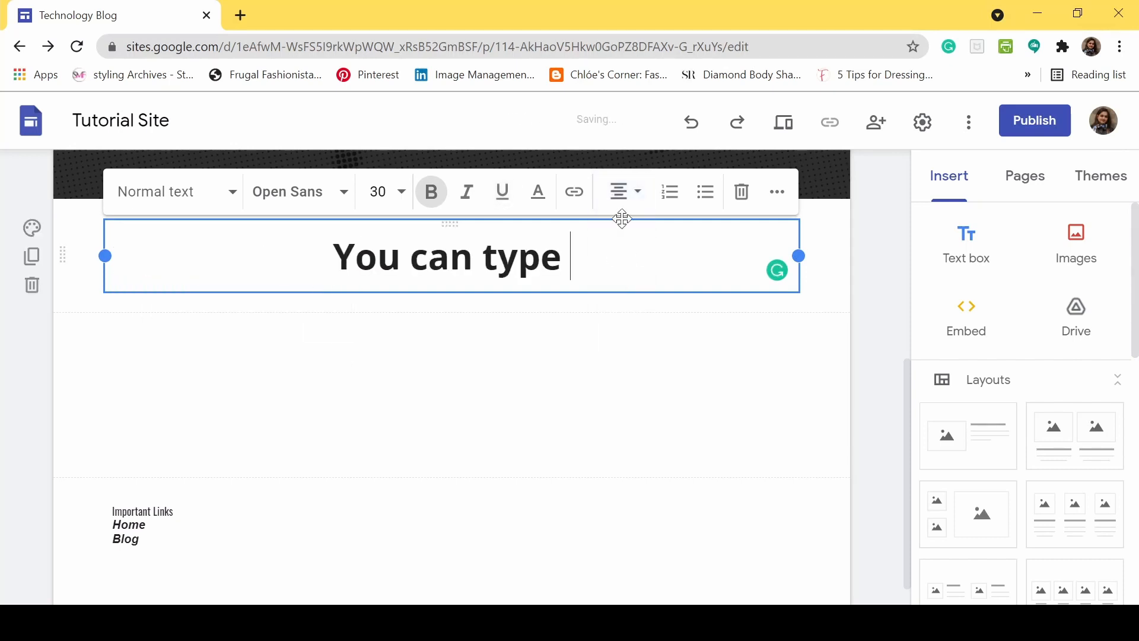
left_click(631, 196)
left_click(639, 213)
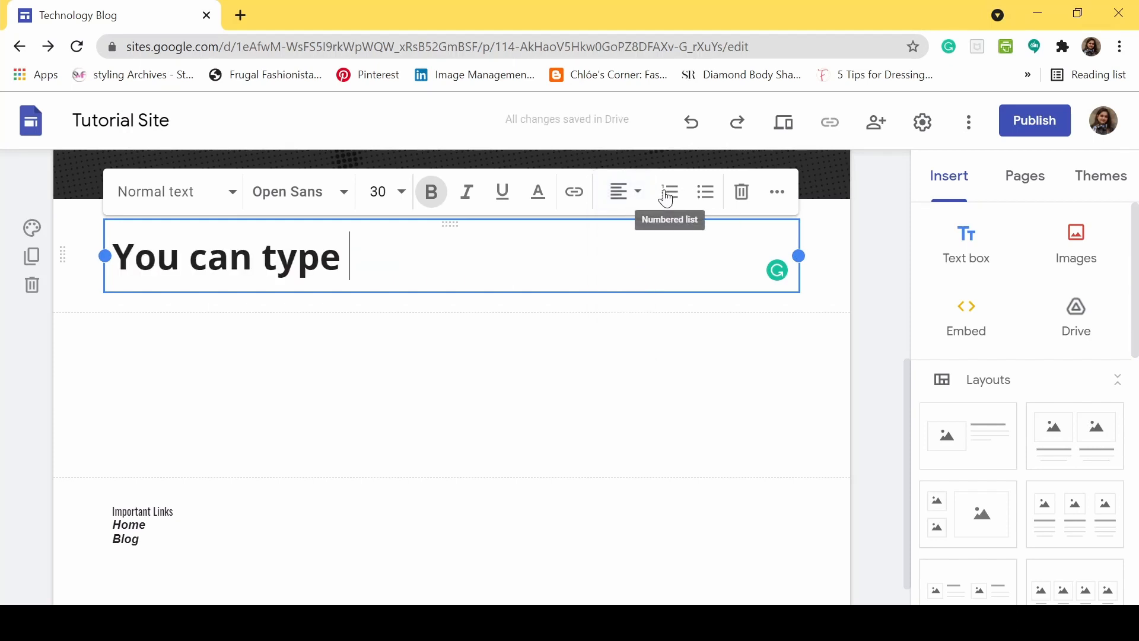
Show the additional formatting options for the text box, such as line spacing, indents, strikethrough and code font.
left_click(768, 203)
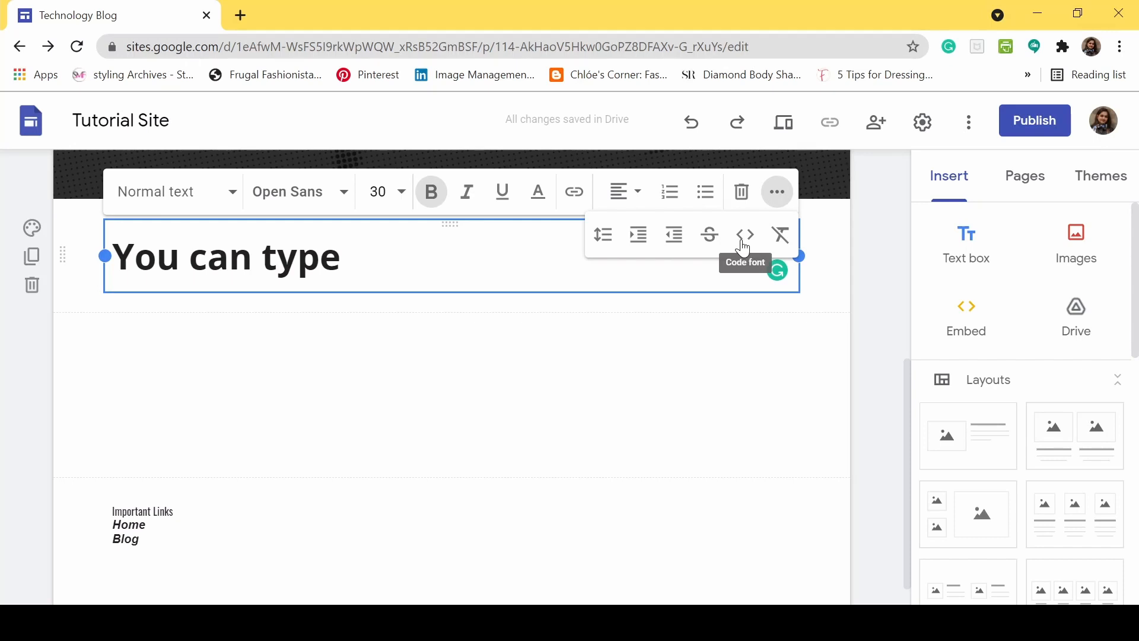
Try removing the formatting from the text "You can type", and leave the text box.
left_click(772, 243)
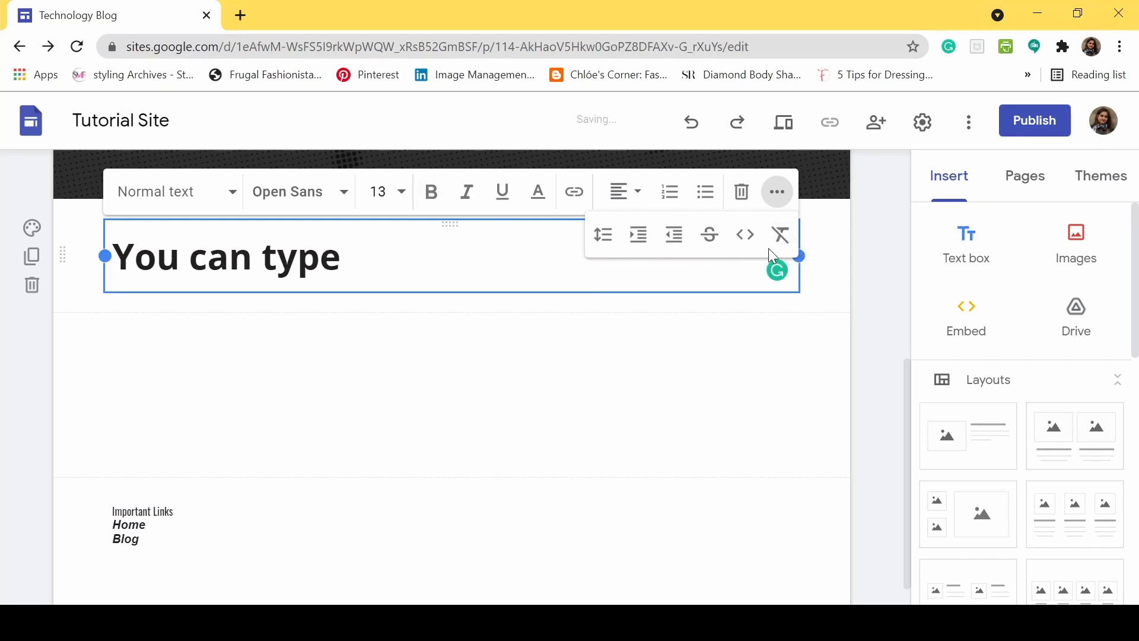
left_click(731, 325)
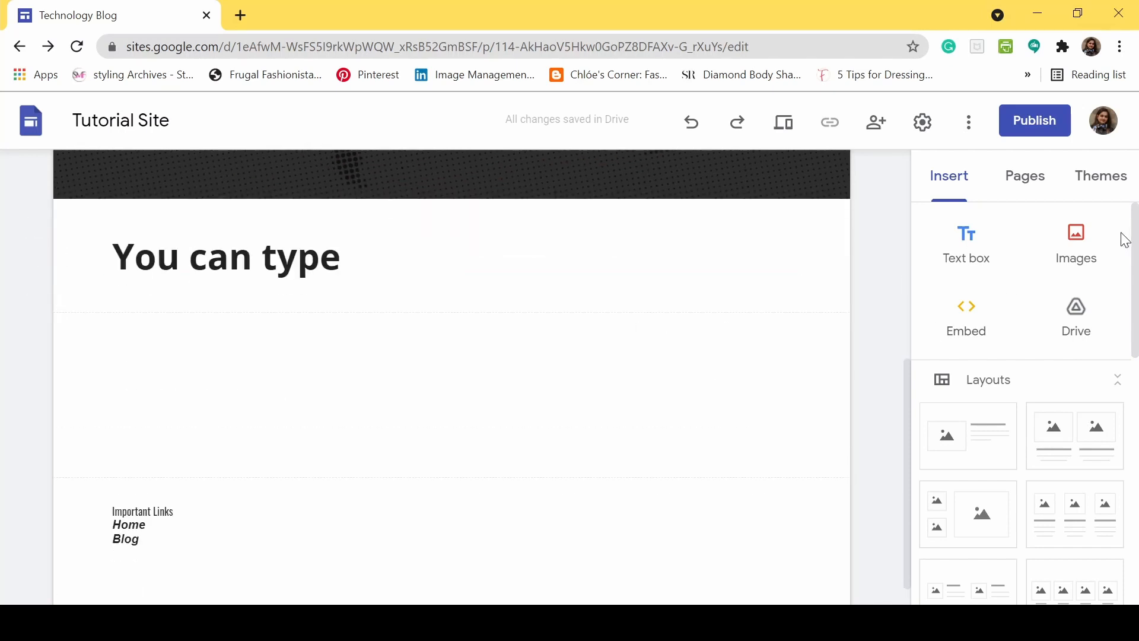
Upload the image This-PC-Cant-Run-Windows-11-Error-02.JPG-696x392 from the Downloads folder and insert it below the text "You can type".
left_click(1081, 254)
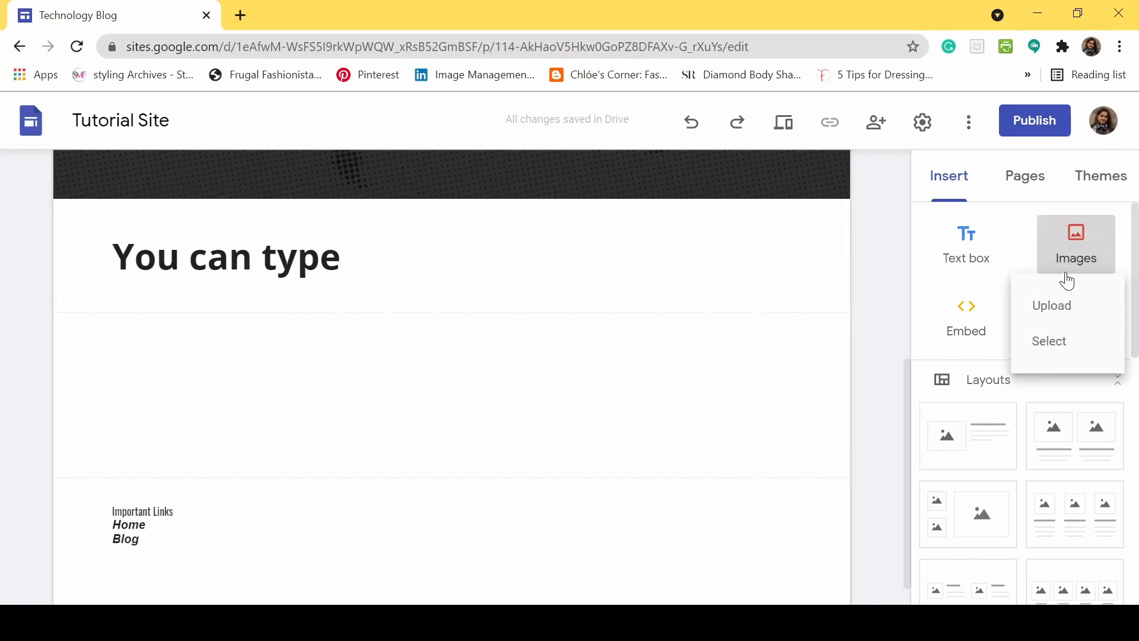
left_click(1057, 326)
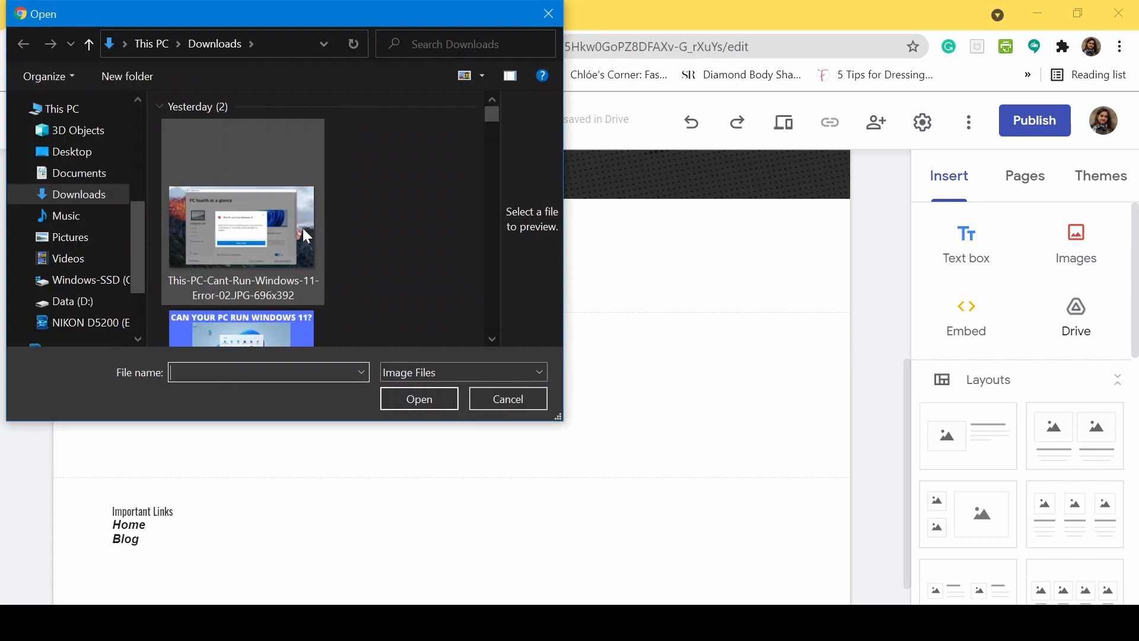
left_click(303, 230)
left_click(450, 398)
Look through the sources for selecting an existing image, including URL, Google Images and Google Drive, and close the selection without inserting any.
left_click(1084, 274)
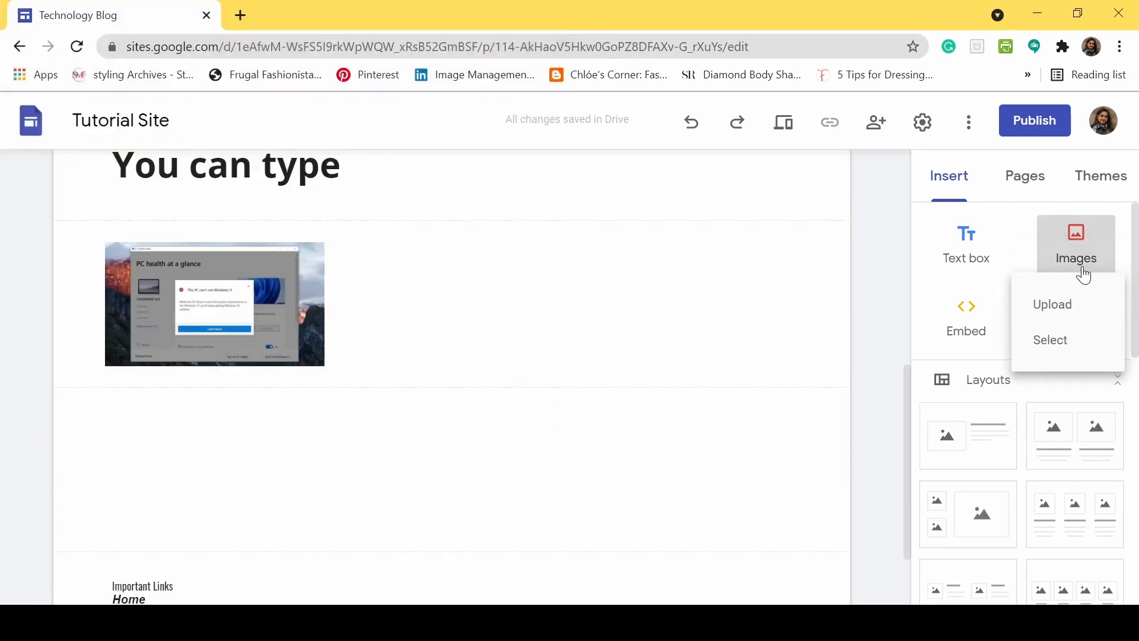
left_click(1056, 337)
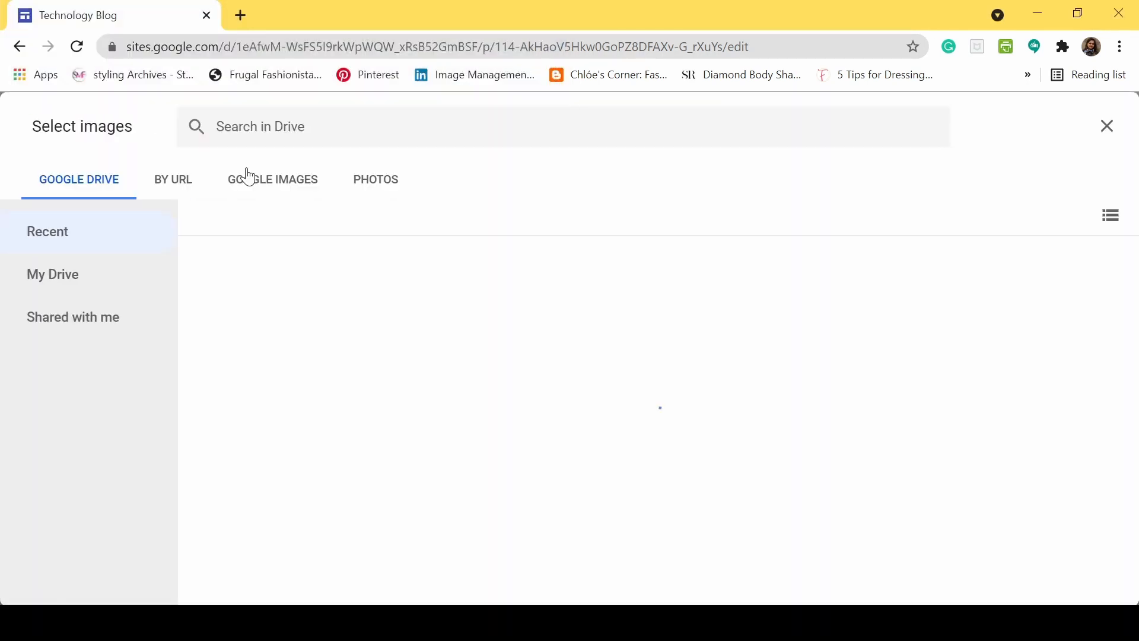
left_click(178, 181)
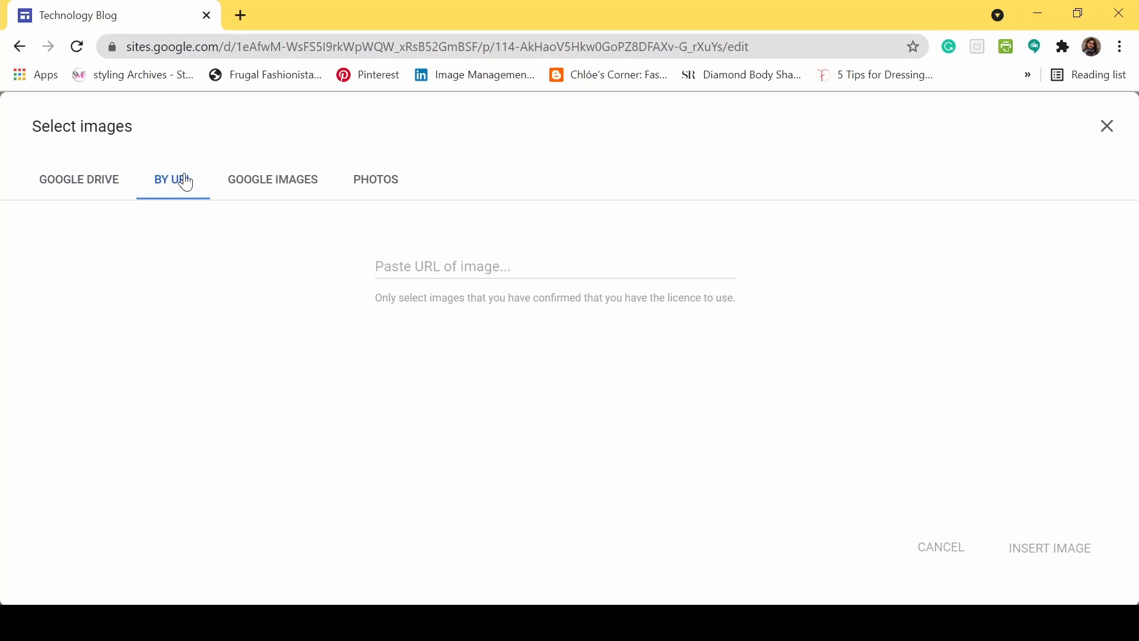
left_click(292, 186)
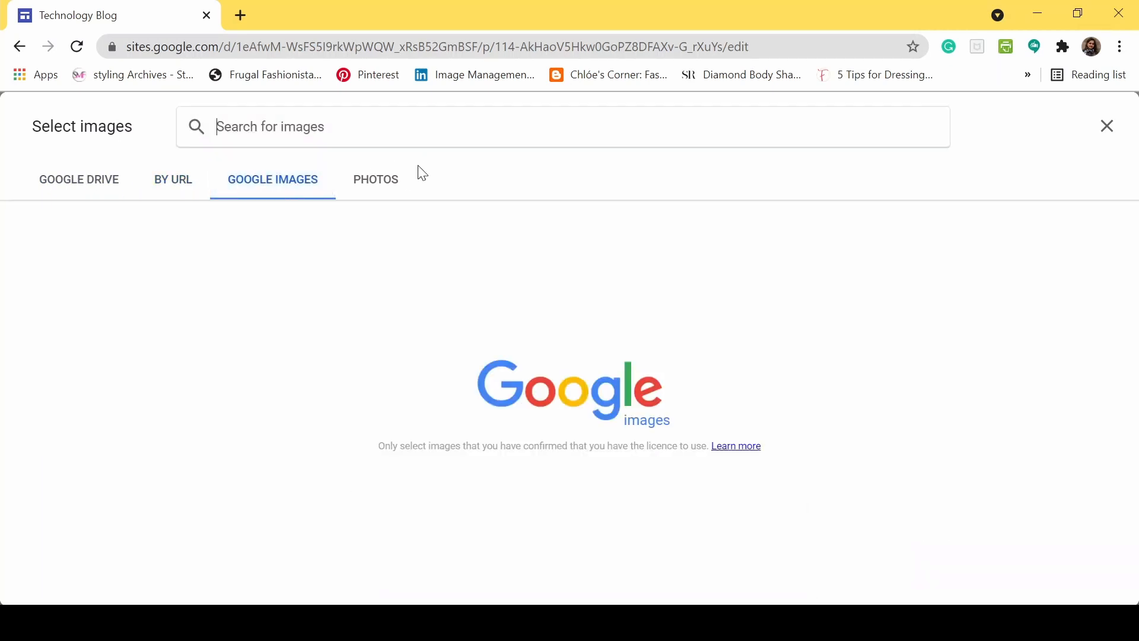
left_click(122, 187)
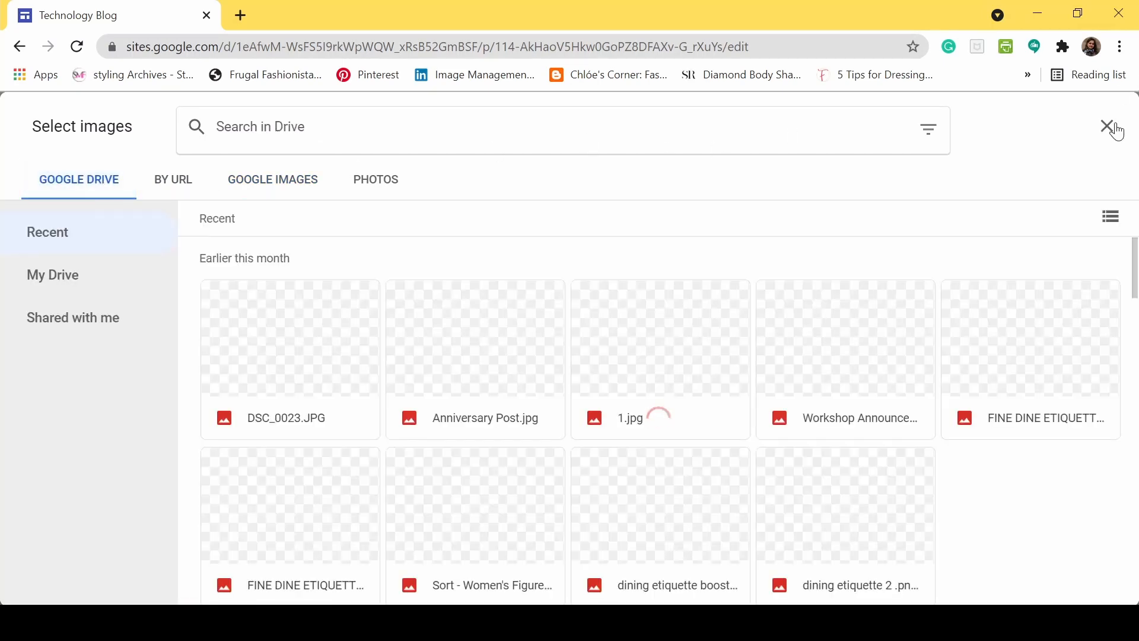
left_click(1107, 125)
Embed the website xplorersoffun.com by URL as a full page below the uploaded image.
scroll(877, 355, "down", 1)
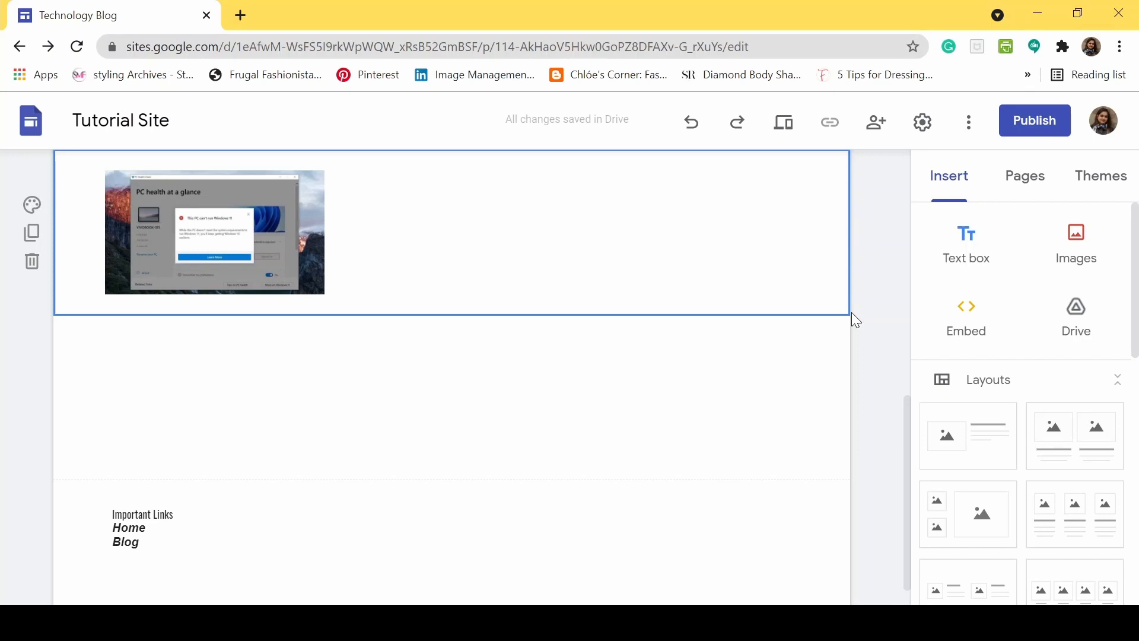
left_click(979, 312)
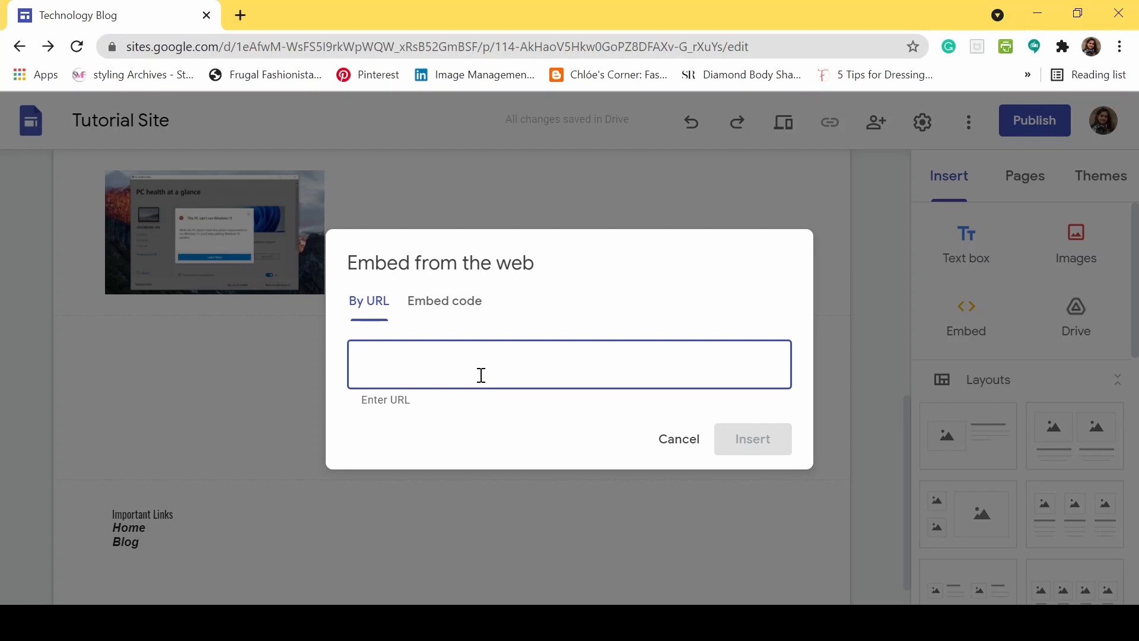
type("xplorersoffun.com")
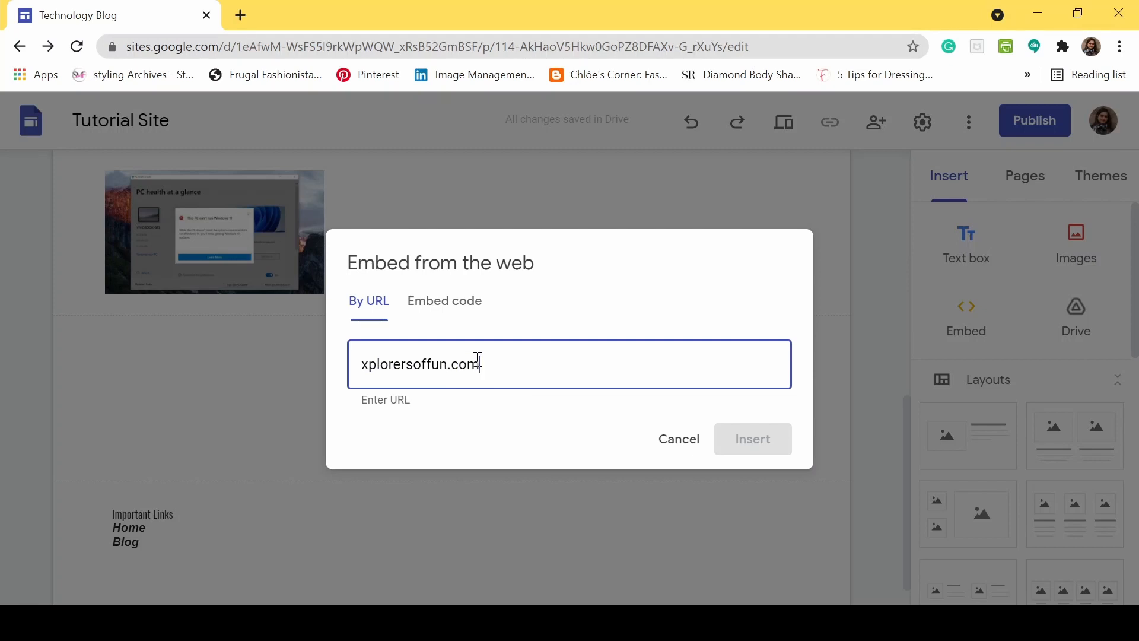
left_click(409, 403)
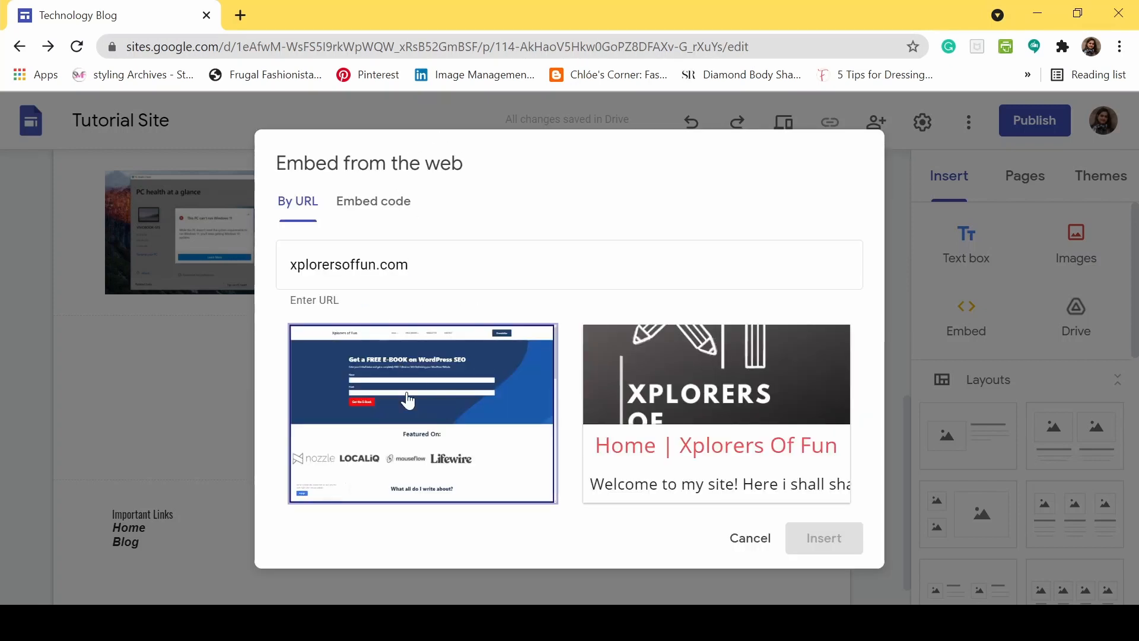
left_click(809, 543)
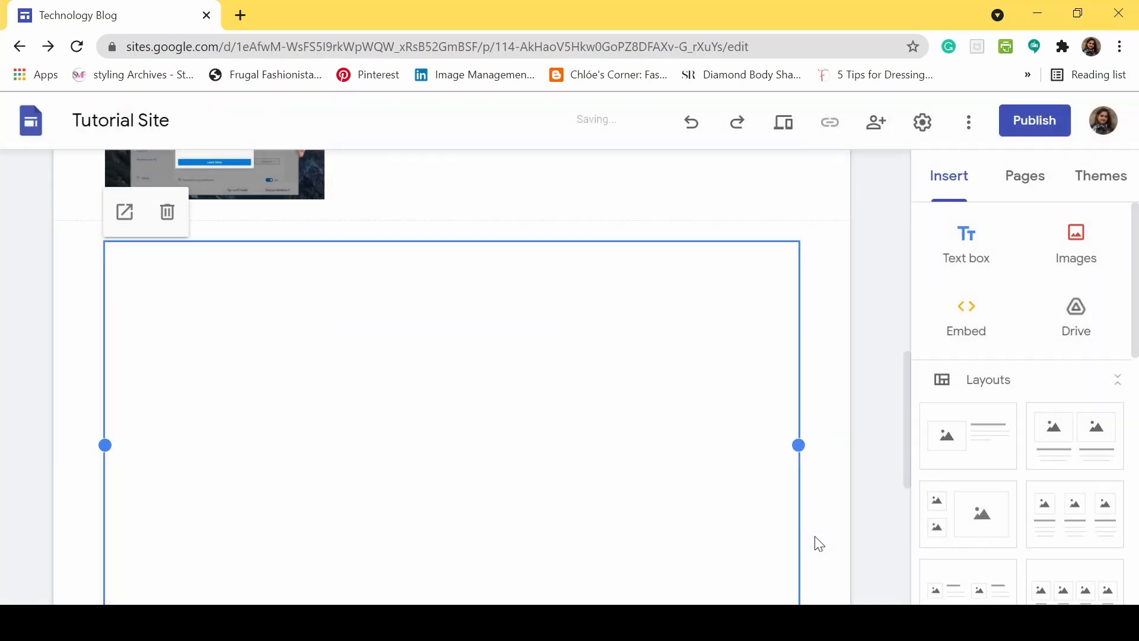
scroll(866, 249, "down", 3)
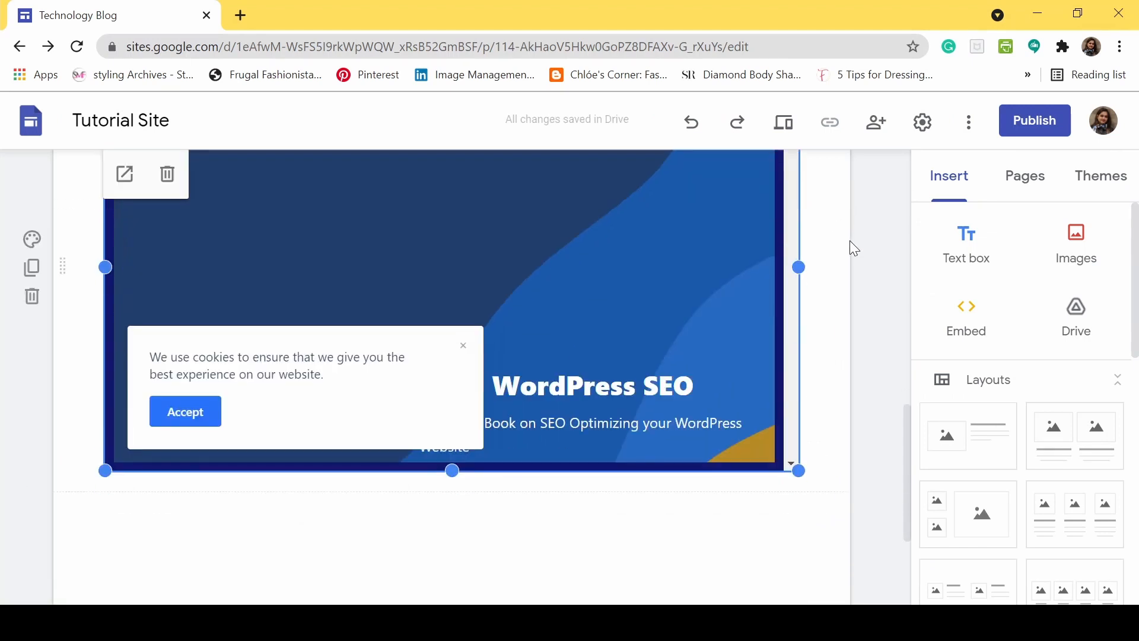
scroll(841, 254, "up", 3)
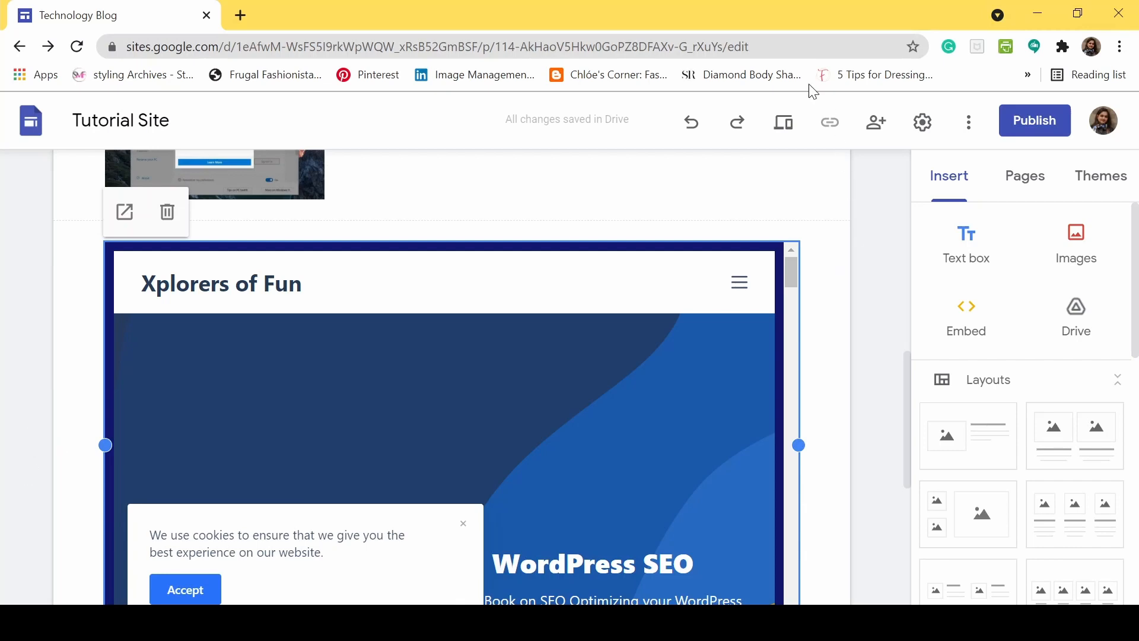
Preview the site and examine the text, image and embedded website, dismissing the embedded site's newsletter popup and accepting its cookie notice.
left_click(789, 123)
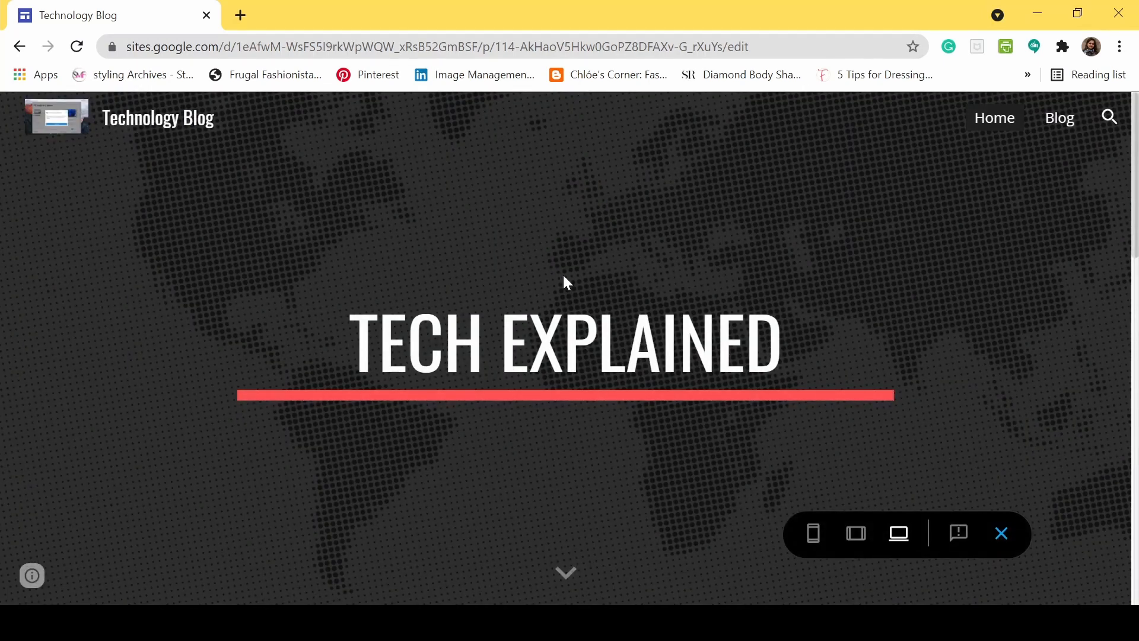
scroll(562, 280, "down", 4)
scroll(565, 308, "down", 4)
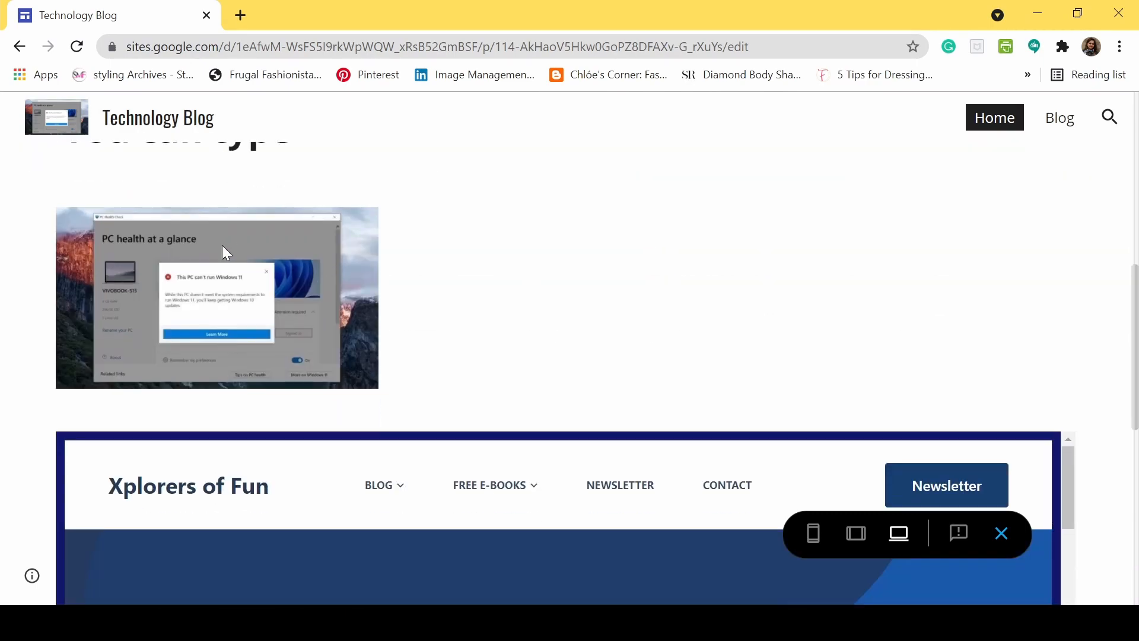
scroll(223, 289, "up", 3)
scroll(608, 285, "down", 6)
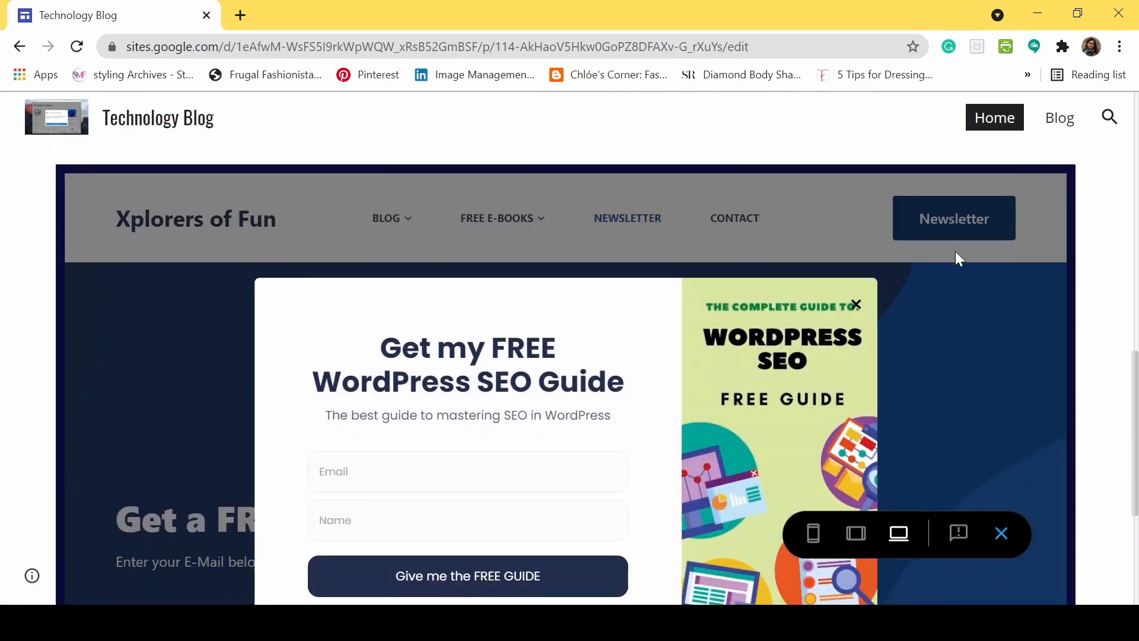
left_click(856, 304)
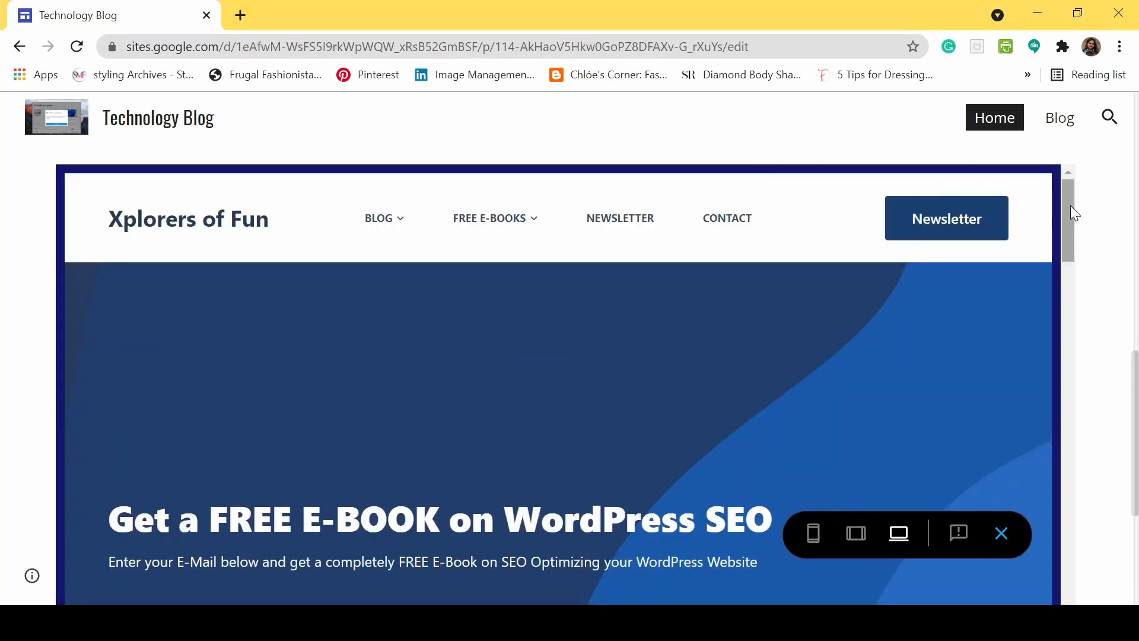
scroll(931, 209, "down", 3)
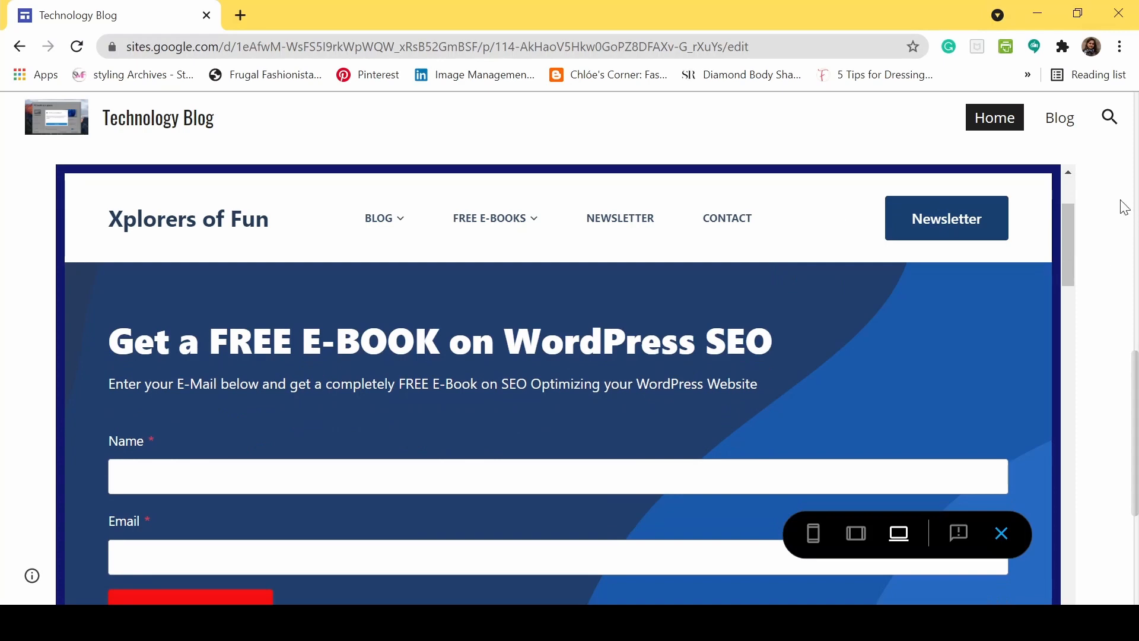
scroll(1121, 202, "down", 2)
scroll(1119, 198, "down", 2)
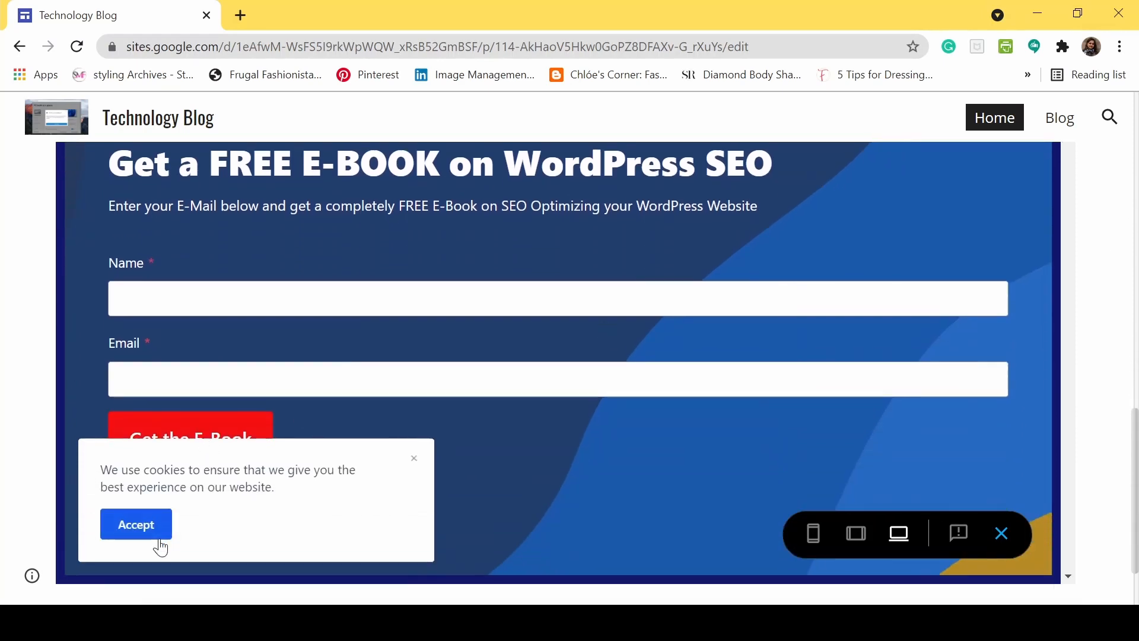
left_click(136, 524)
scroll(318, 344, "up", 8)
Open the blog page inside the embedded website, look through its posts, and exit the preview.
mouse_move(381, 297)
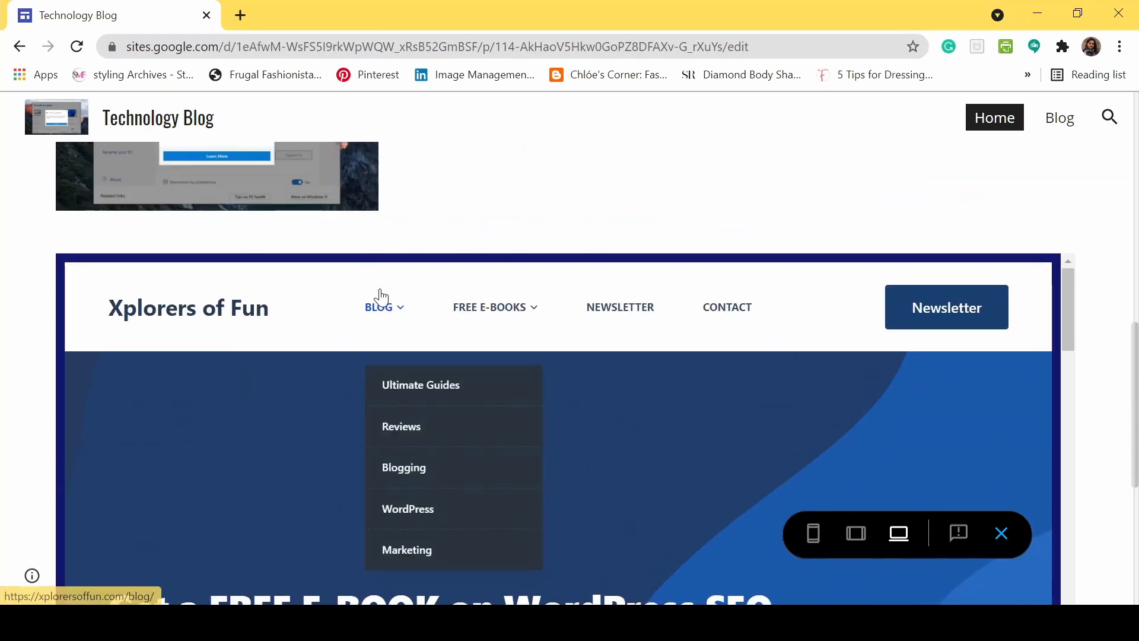
left_click(391, 309)
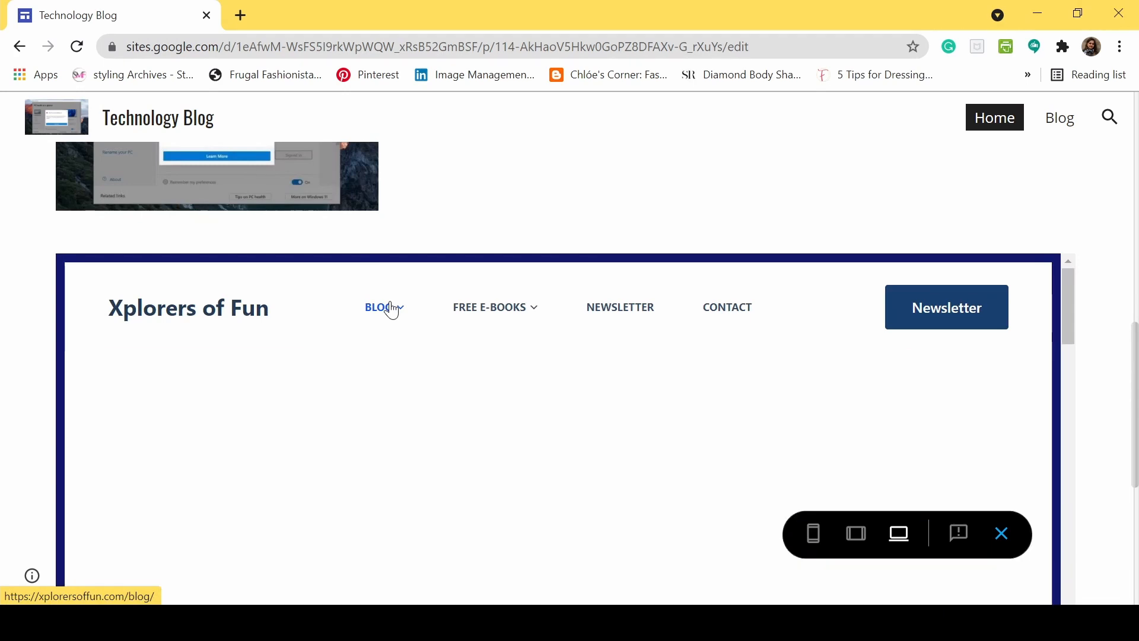
scroll(691, 293, "down", 5)
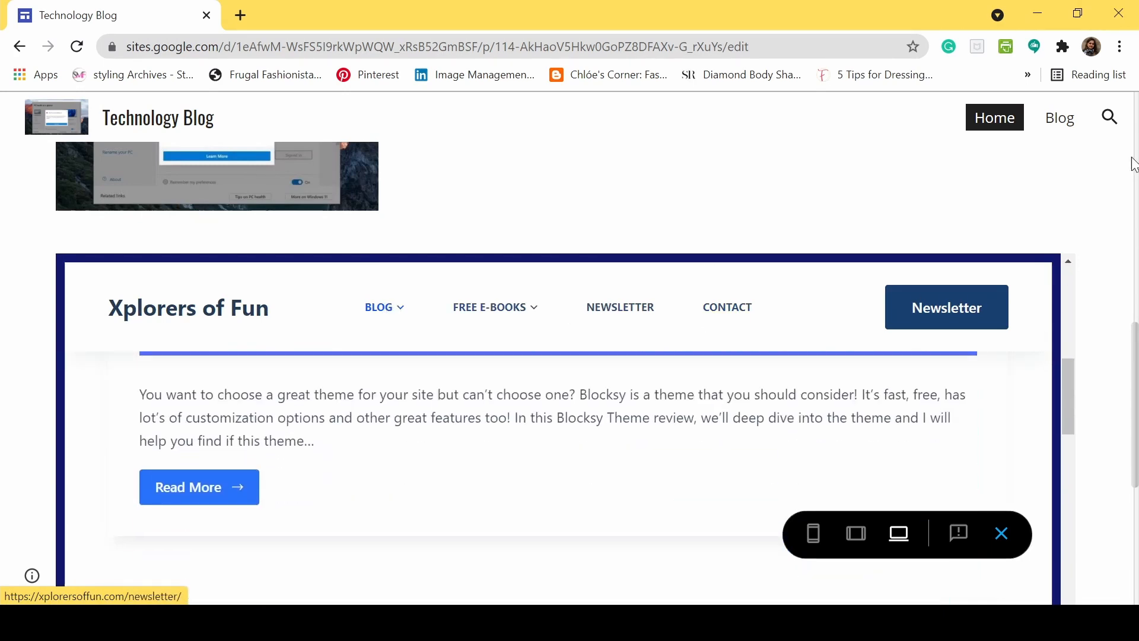
scroll(1098, 237, "down", 3)
scroll(635, 254, "down", 5)
scroll(624, 250, "up", 10)
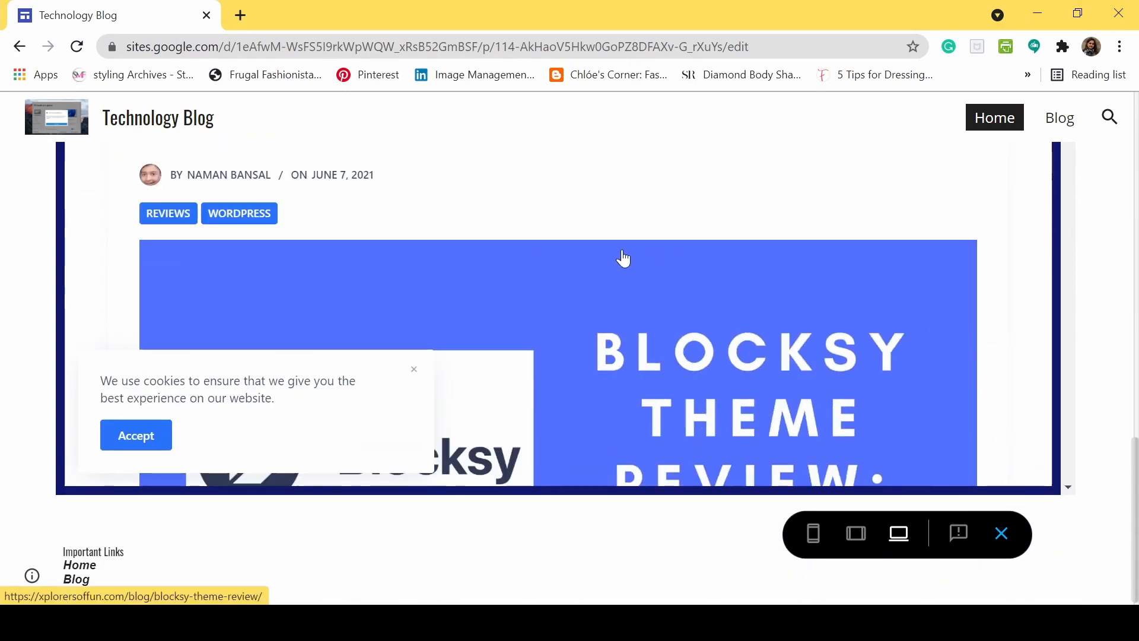
scroll(1088, 285, "up", 5)
scroll(1053, 279, "down", 1)
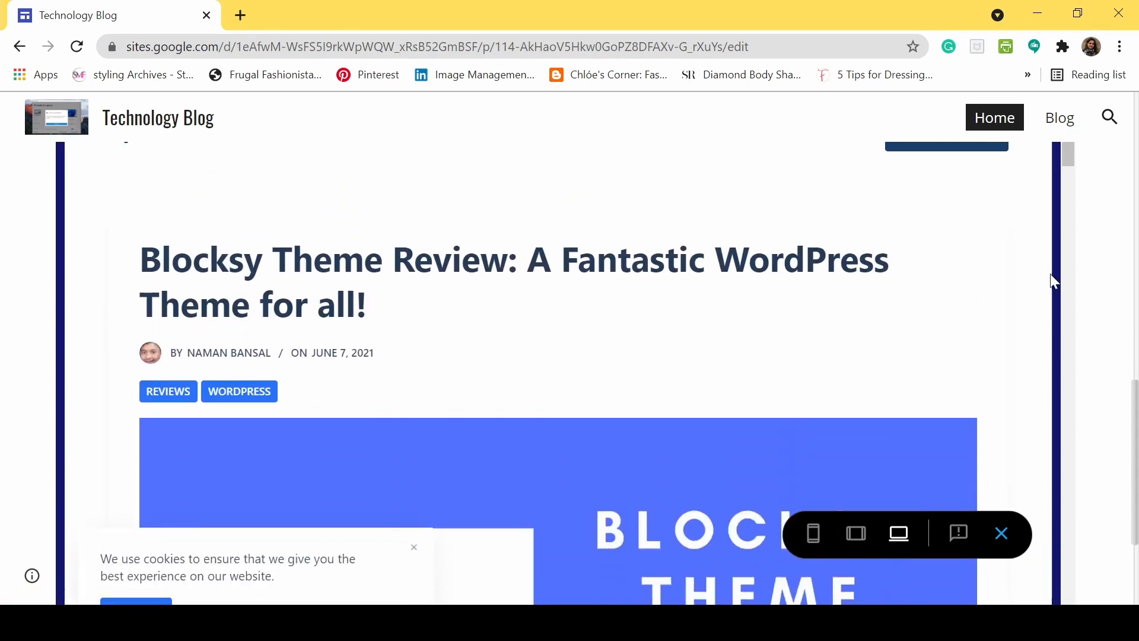
scroll(1053, 279, "up", 1)
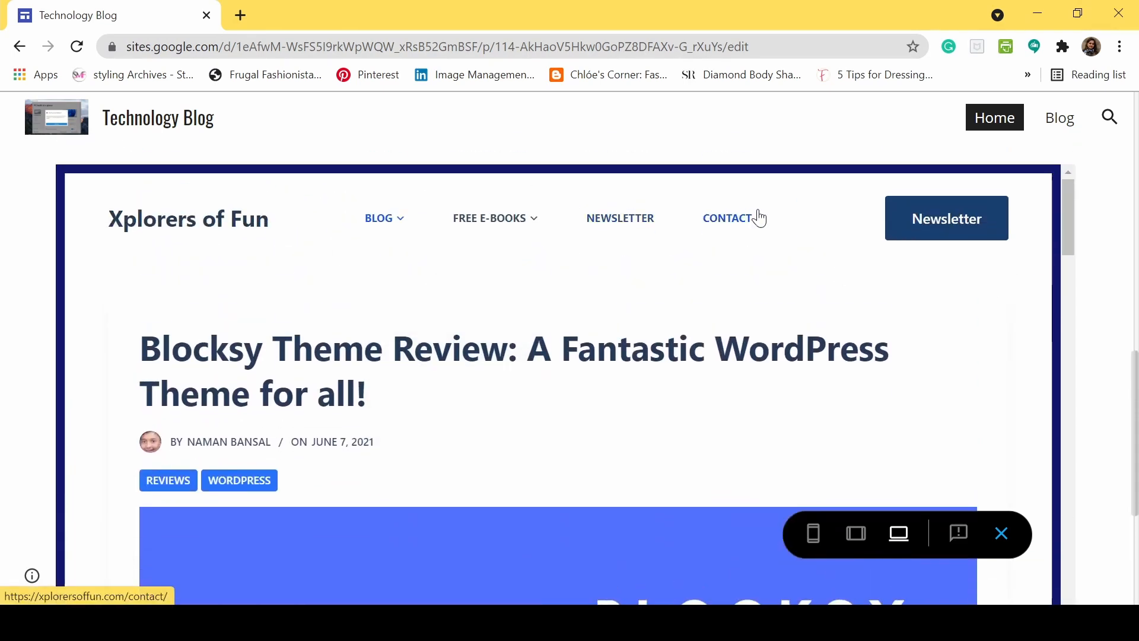
left_click(1001, 533)
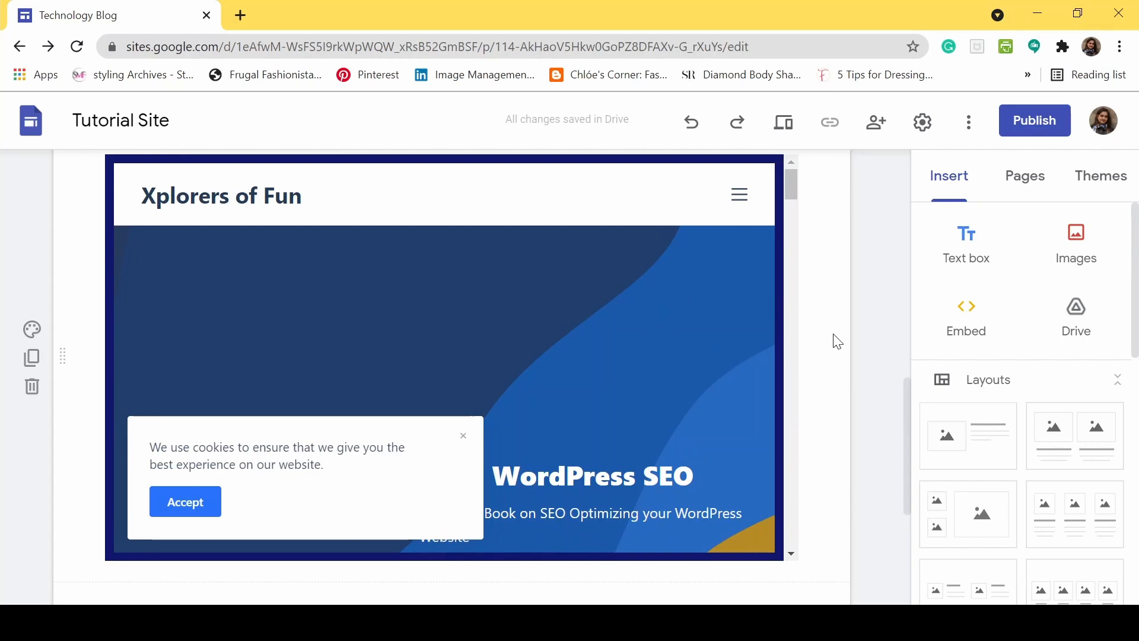
Delete the section that contains the embedded Xplorers of Fun website.
scroll(821, 312, "up", 2)
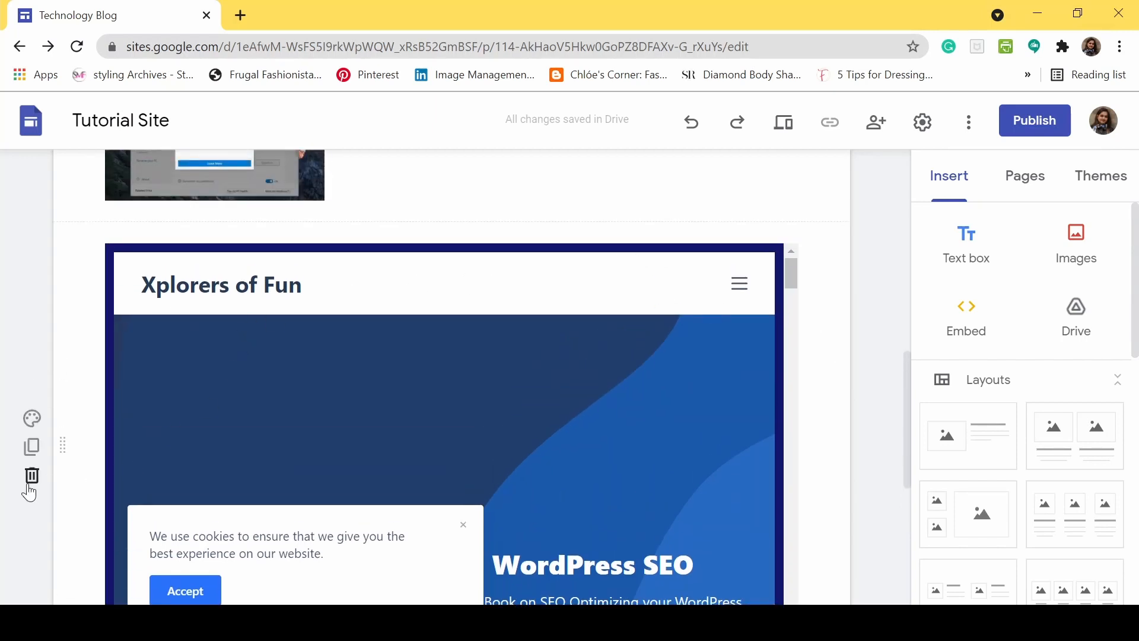
left_click(28, 485)
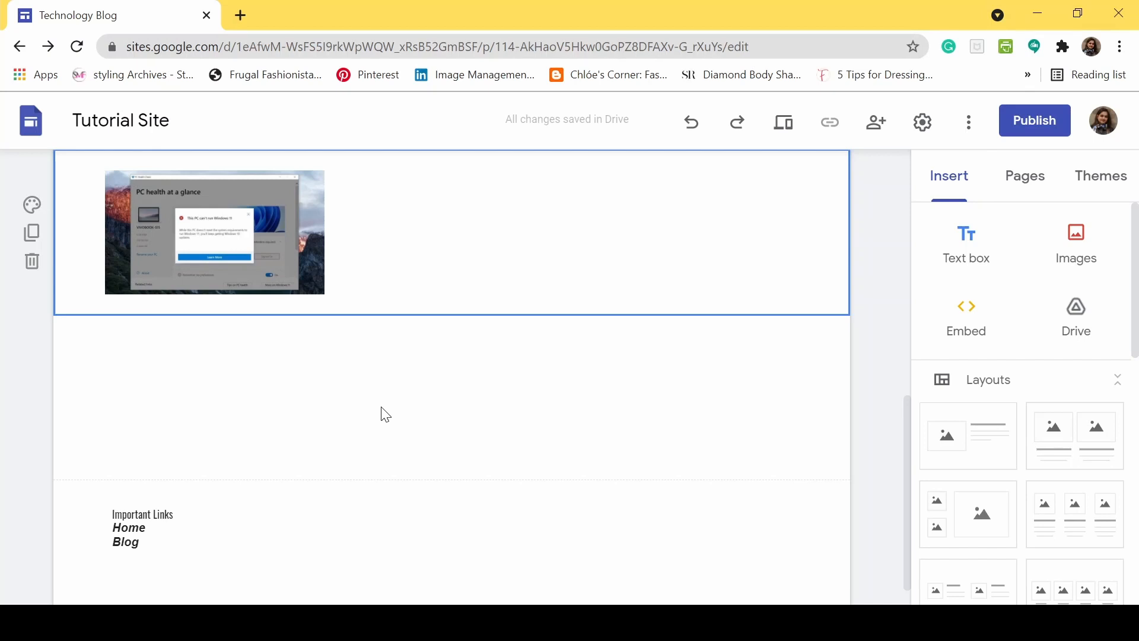
Look at the embed code option for web content, close it without inserting anything, and return to the page header.
left_click(968, 314)
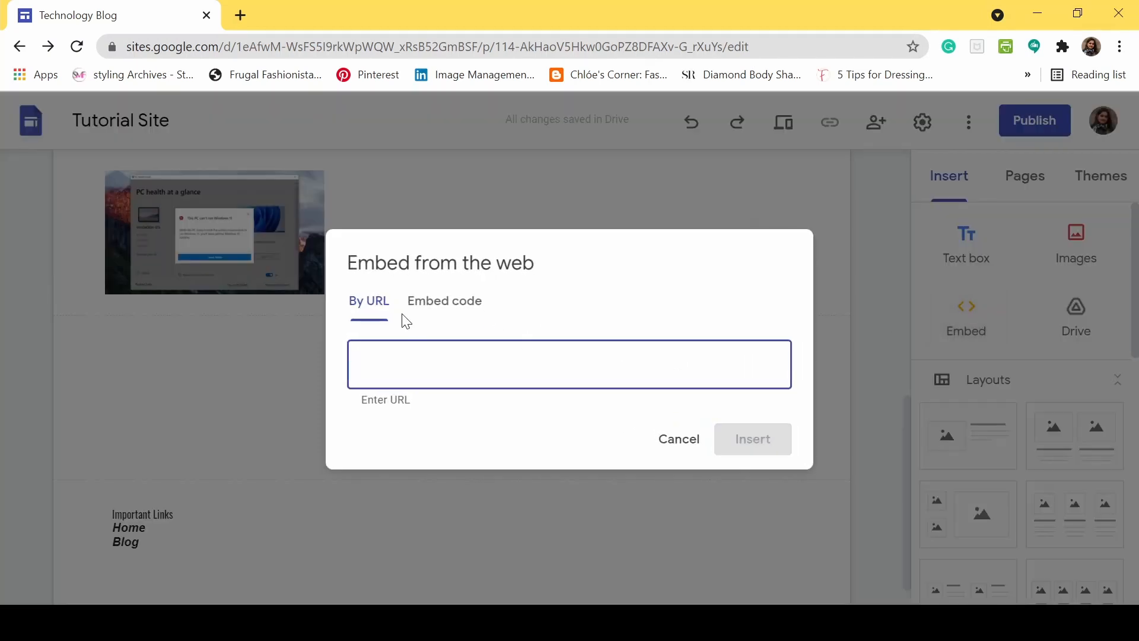
left_click(454, 307)
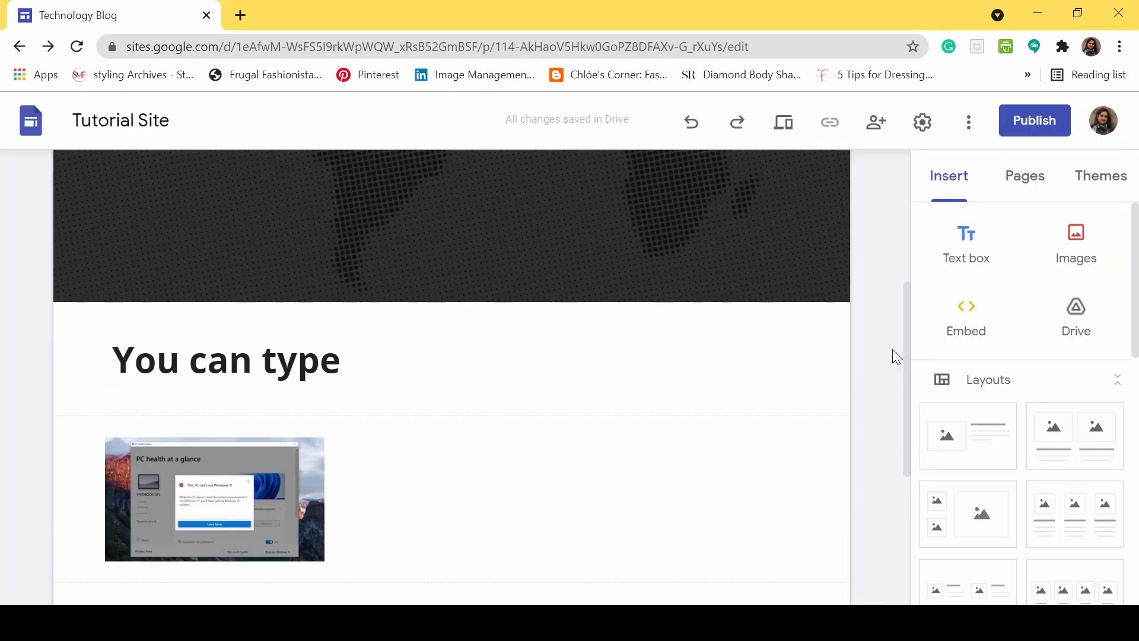
scroll(892, 349, "up", 2)
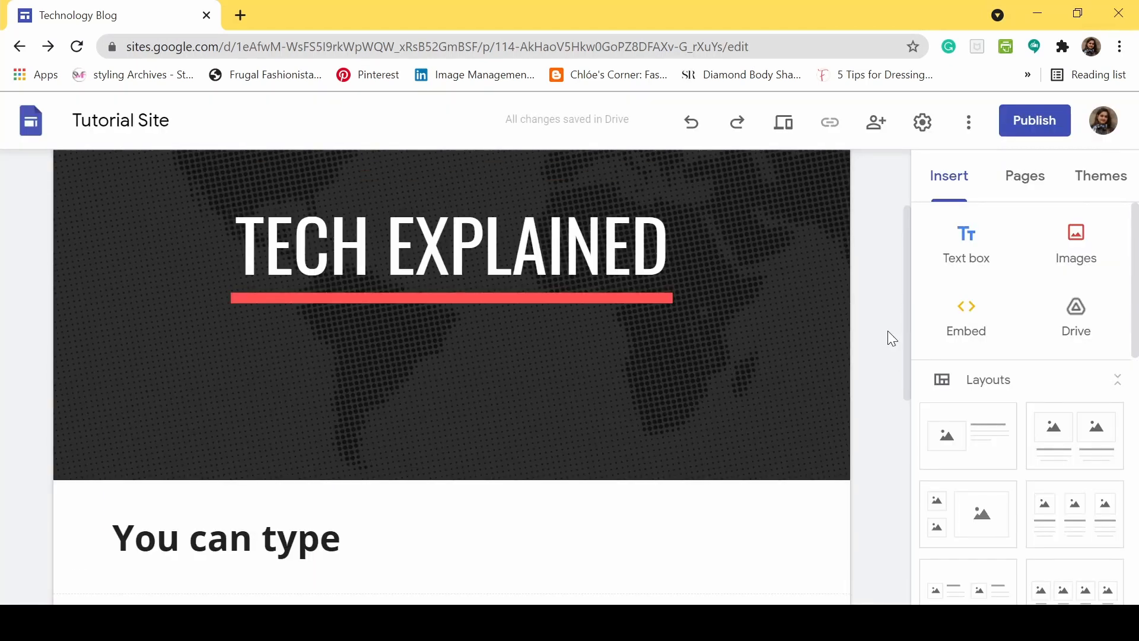
scroll(887, 330, "up", 2)
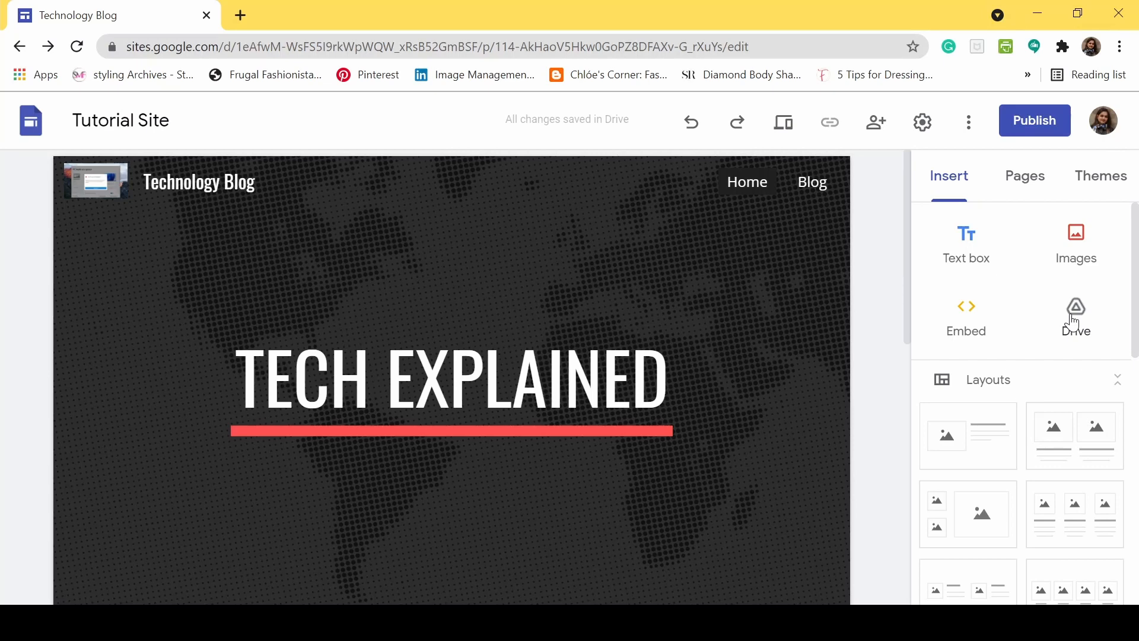
Insert a collapsible text block on the home page and enter "Select your class" as its heading.
scroll(1009, 315, "down", 3)
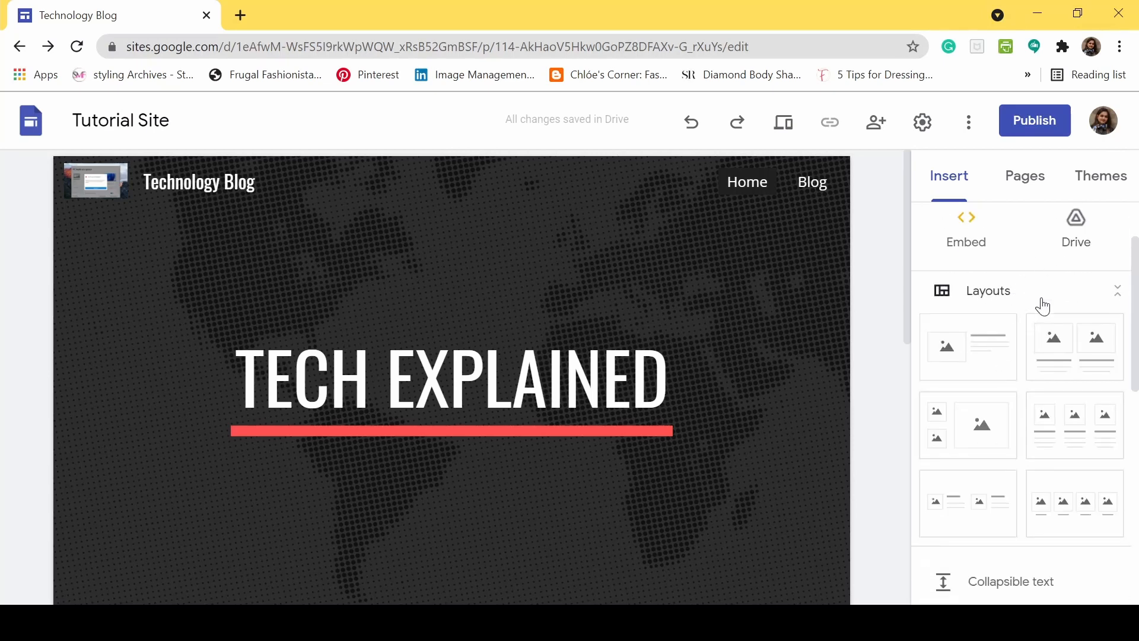
scroll(1042, 307, "down", 8)
scroll(1033, 528, "up", 6)
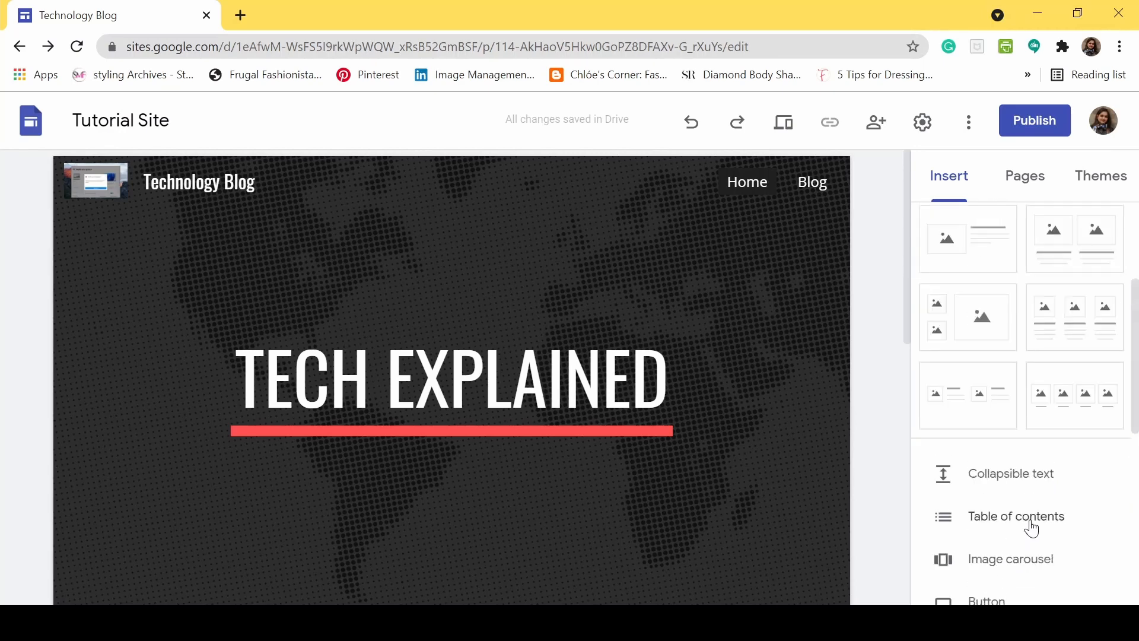
scroll(1008, 427, "up", 2)
scroll(986, 330, "down", 6)
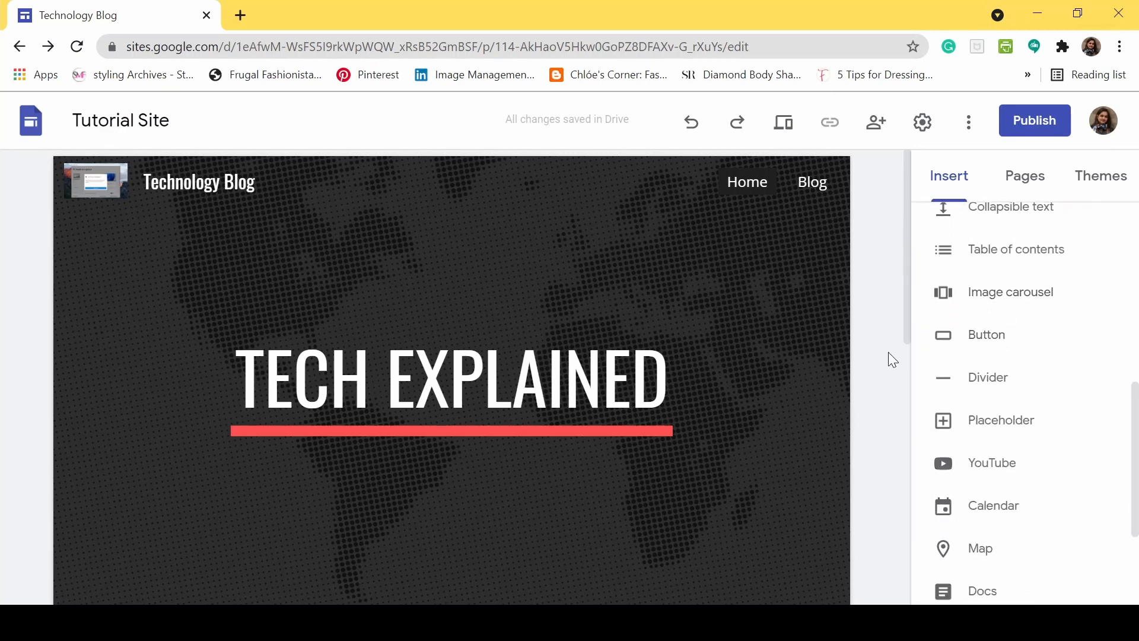
scroll(933, 332, "up", 3)
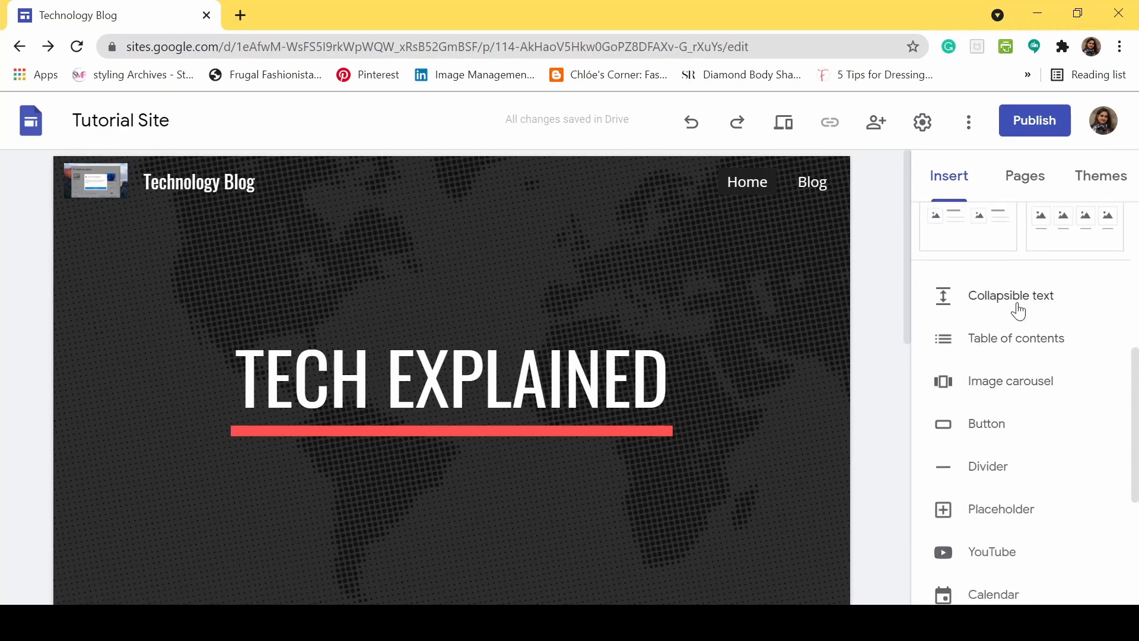
left_click(1018, 309)
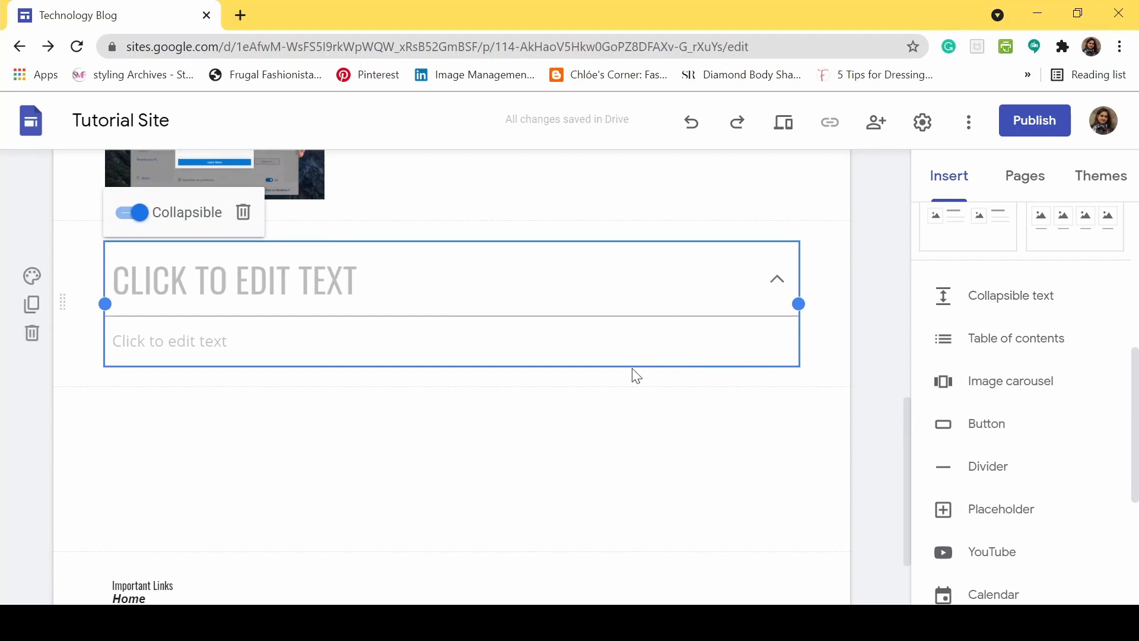
left_click(578, 292)
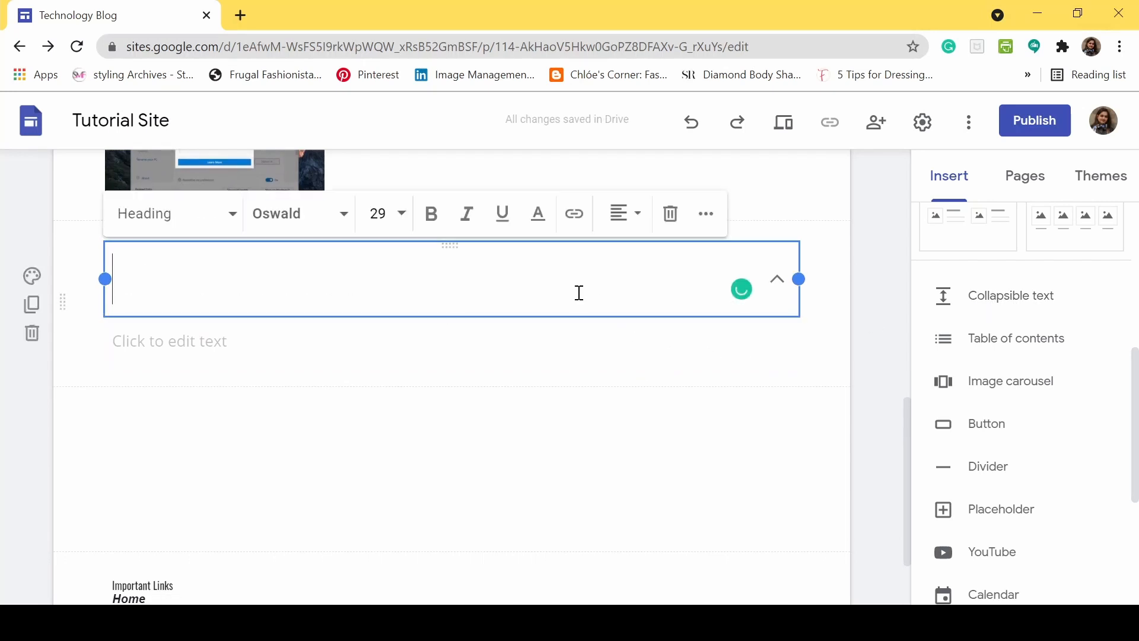
type("SELECT YOUR CLASS")
Fill the collapsible body under "Select your class" with ix, x and xi on separate lines.
left_click(229, 338)
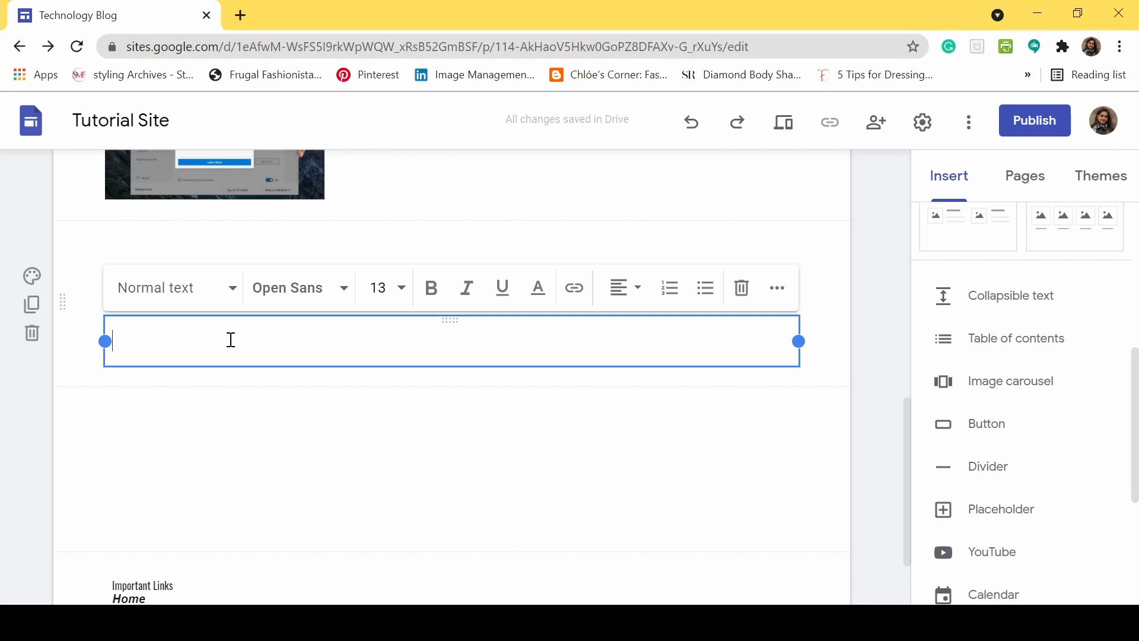
type("ix")
key("Return")
type("x")
key("Return")
type("xi")
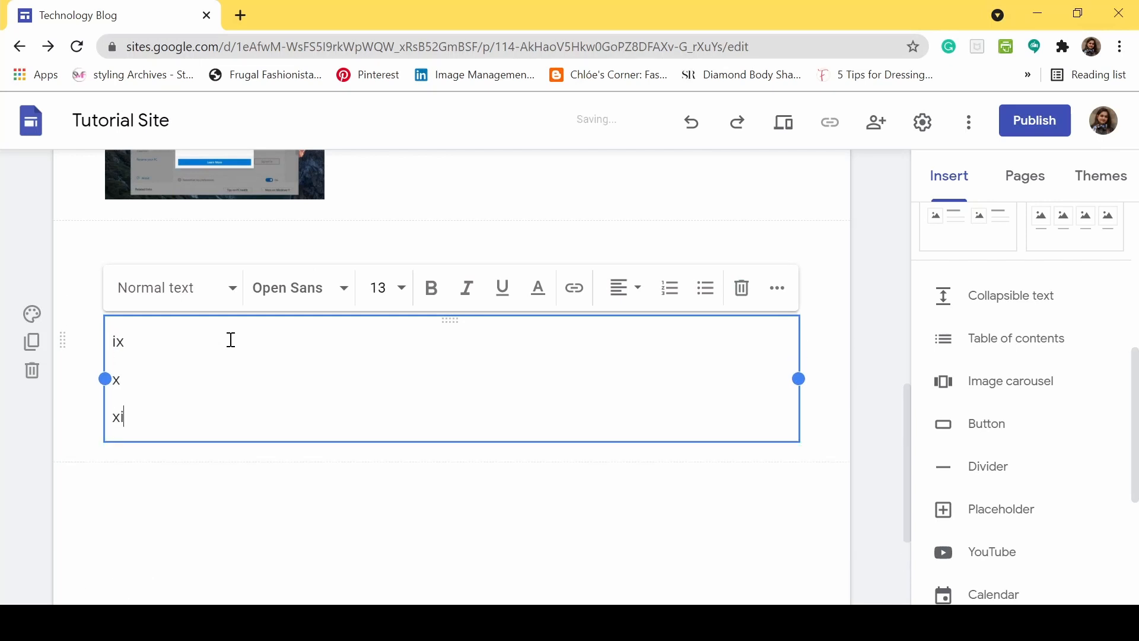
left_click(846, 287)
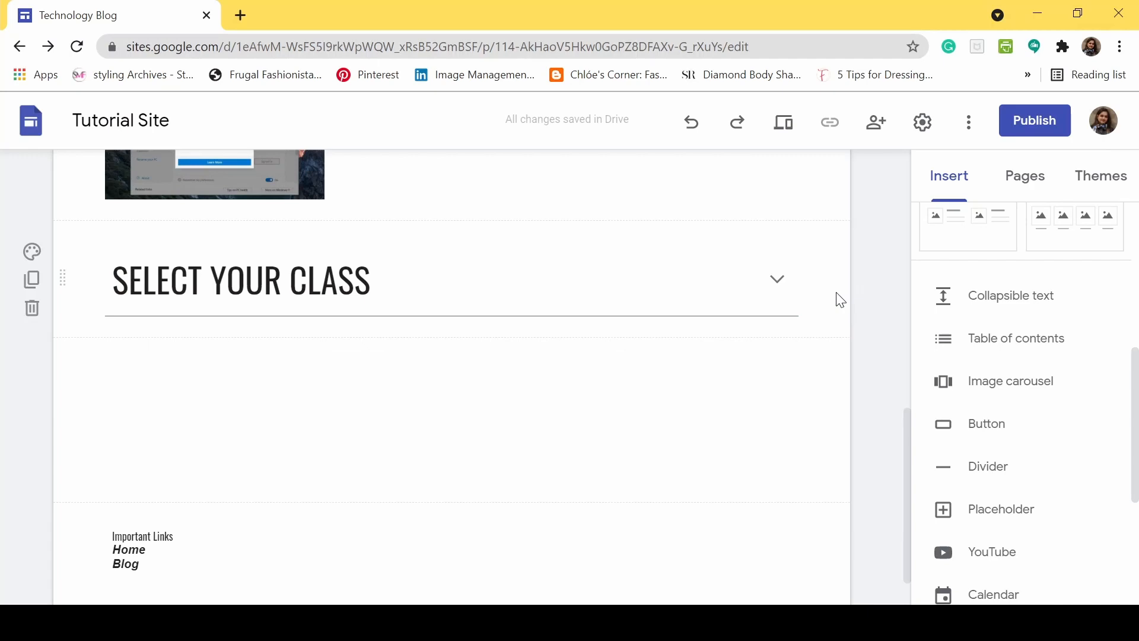
Preview the site, expand and collapse the "Select your class" block to check its entries, and exit the preview.
left_click(783, 120)
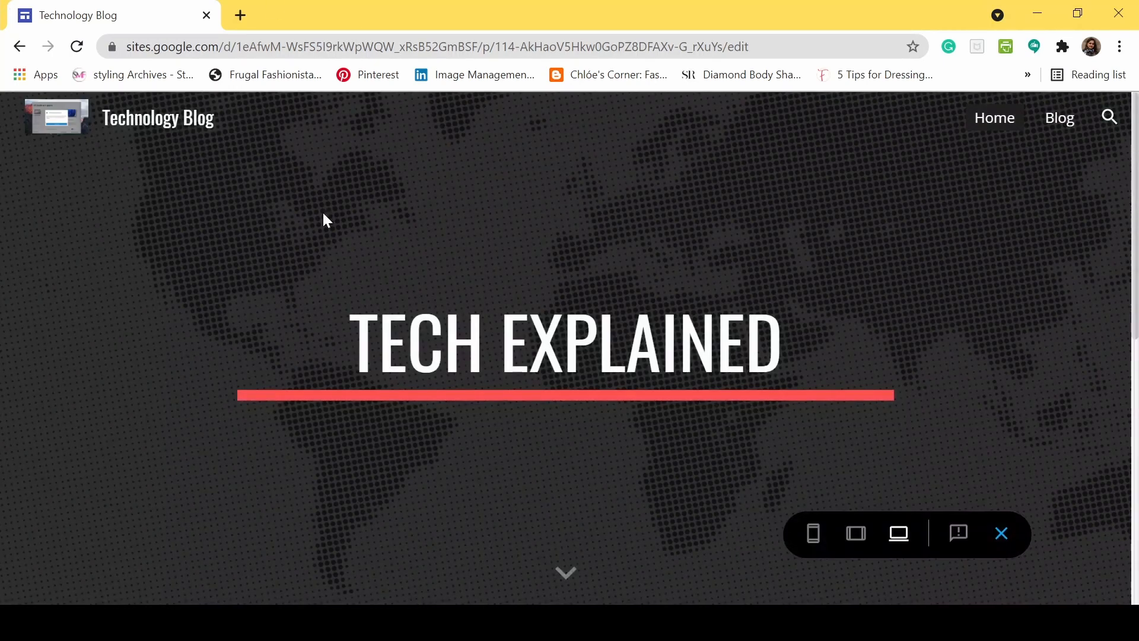
scroll(323, 220, "down", 15)
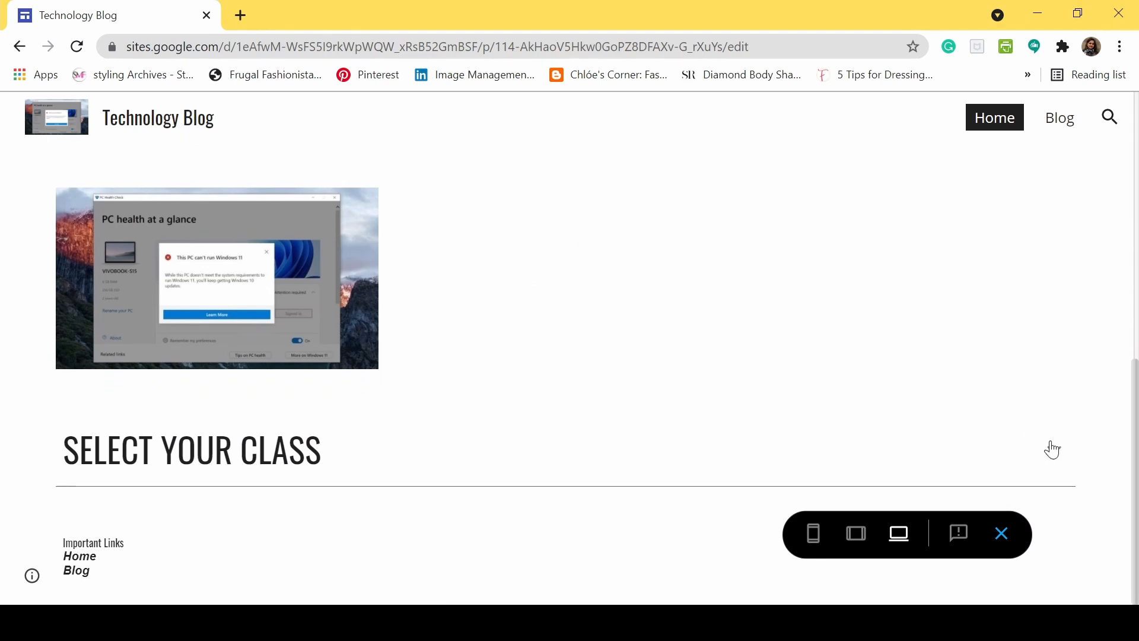
left_click(433, 468)
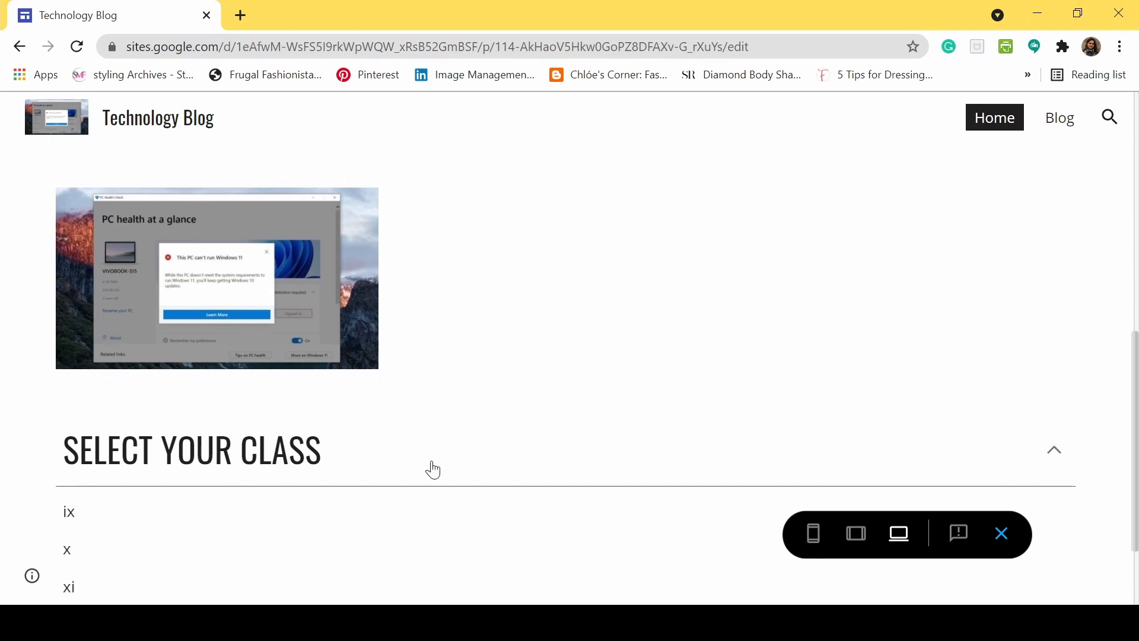
scroll(433, 469, "down", 2)
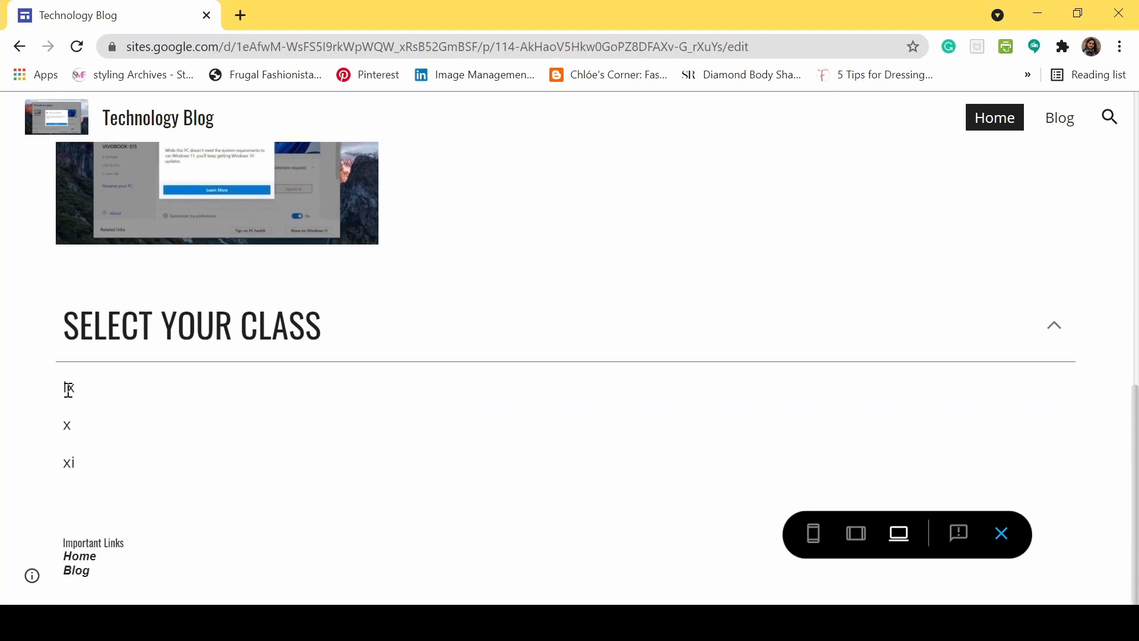
left_click(915, 356)
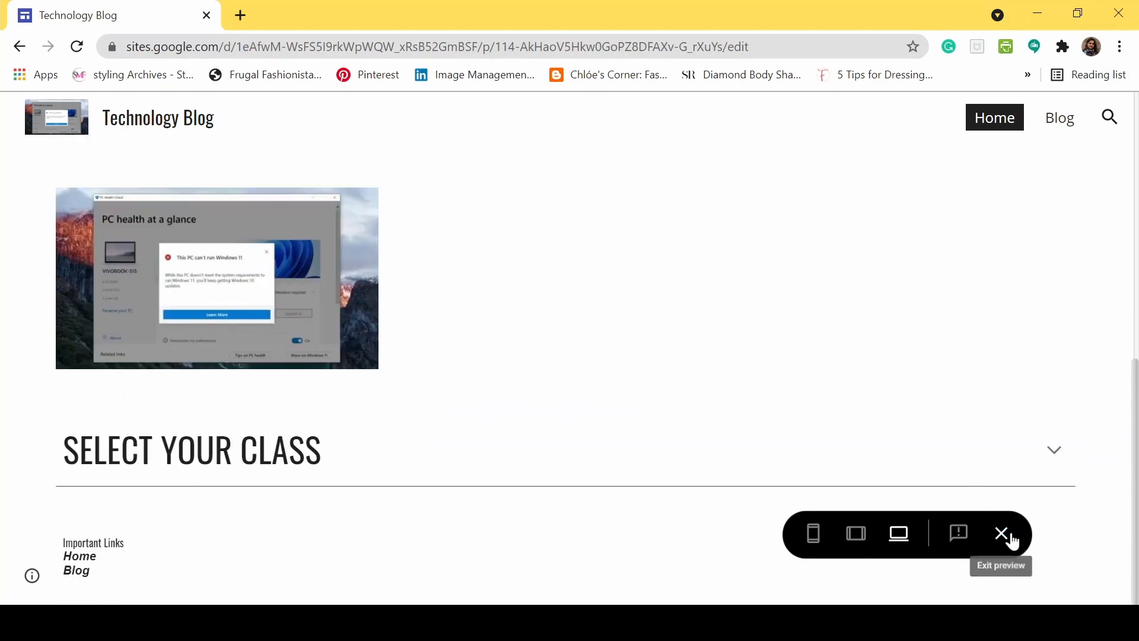
left_click(1002, 534)
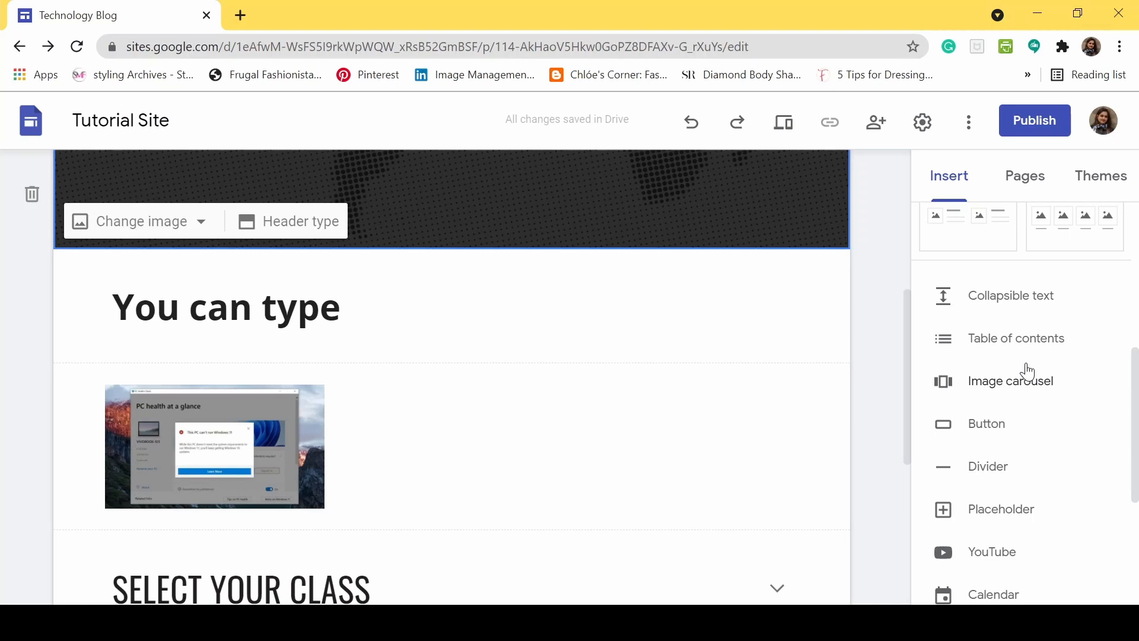
Insert a table of contents below the header, compare its entry with the page's "Select your class" heading, and delete it.
left_click(949, 345)
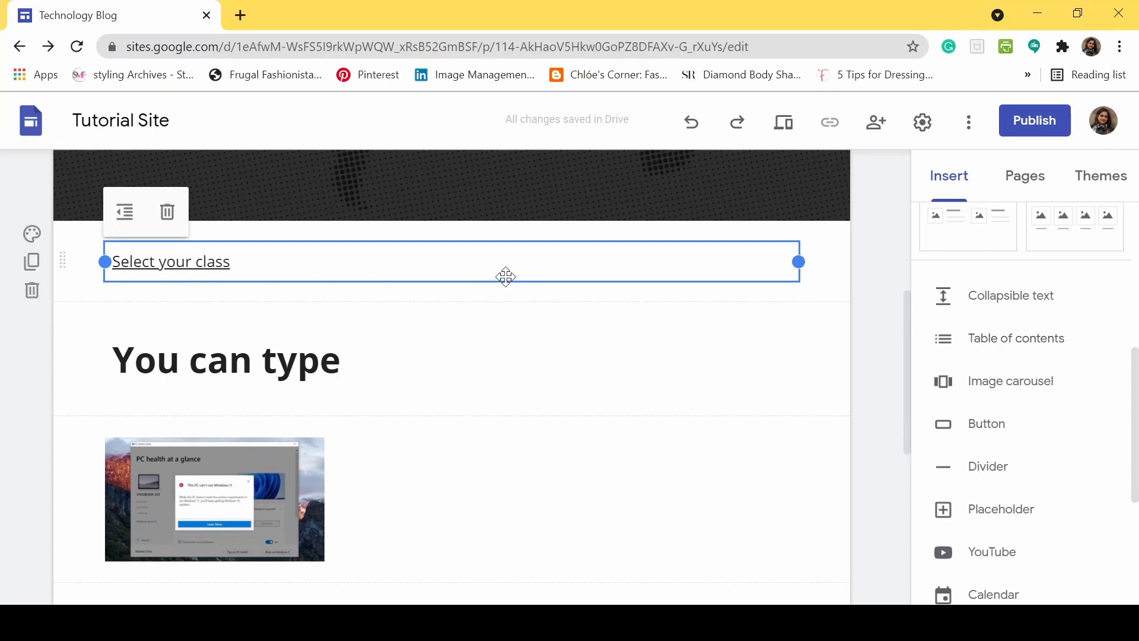
scroll(475, 297, "down", 4)
scroll(411, 340, "up", 7)
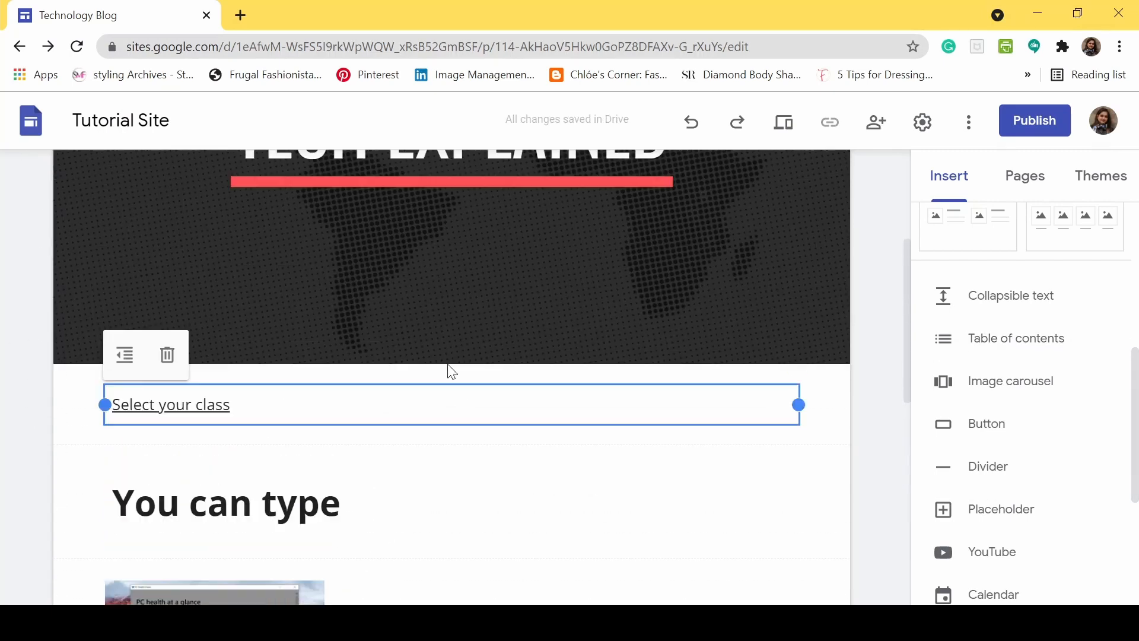
scroll(364, 315, "down", 7)
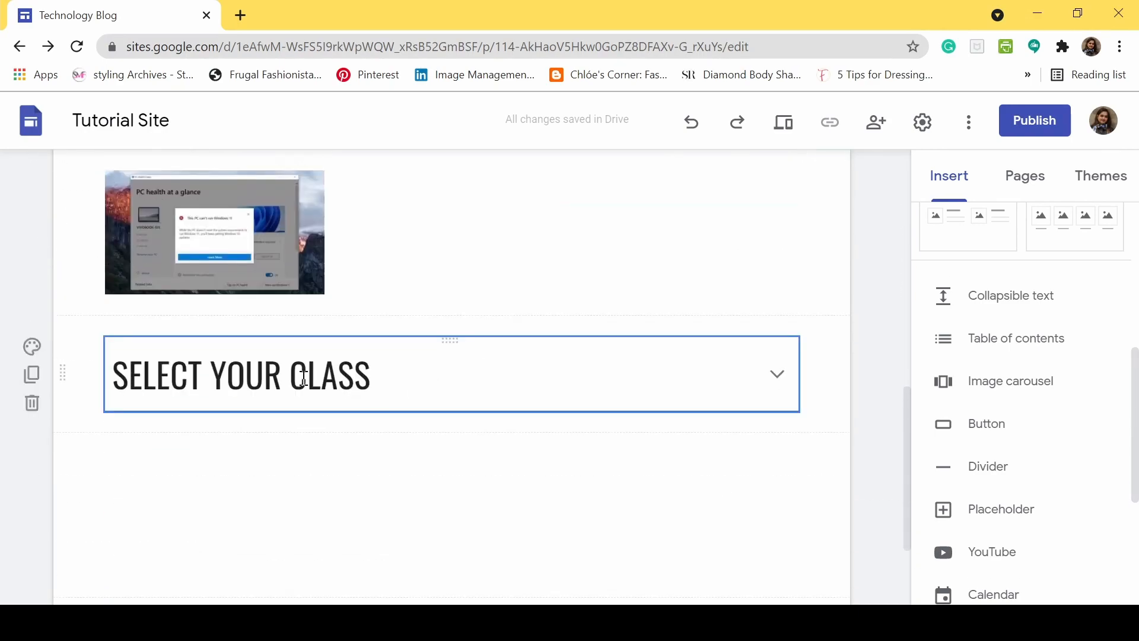
scroll(305, 379, "up", 5)
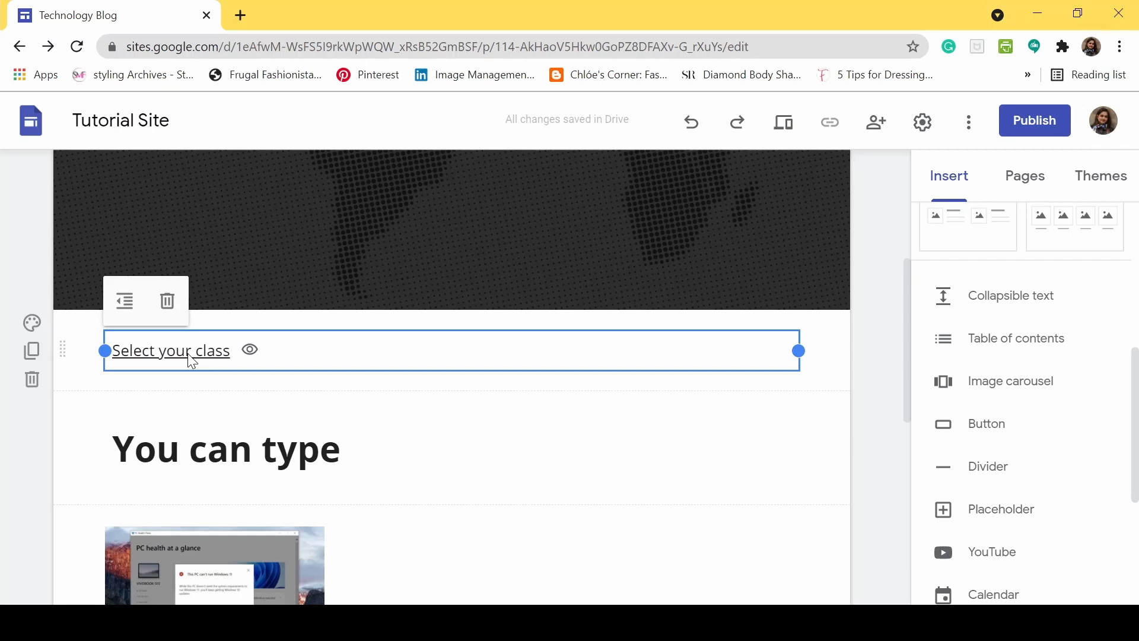
key("Delete")
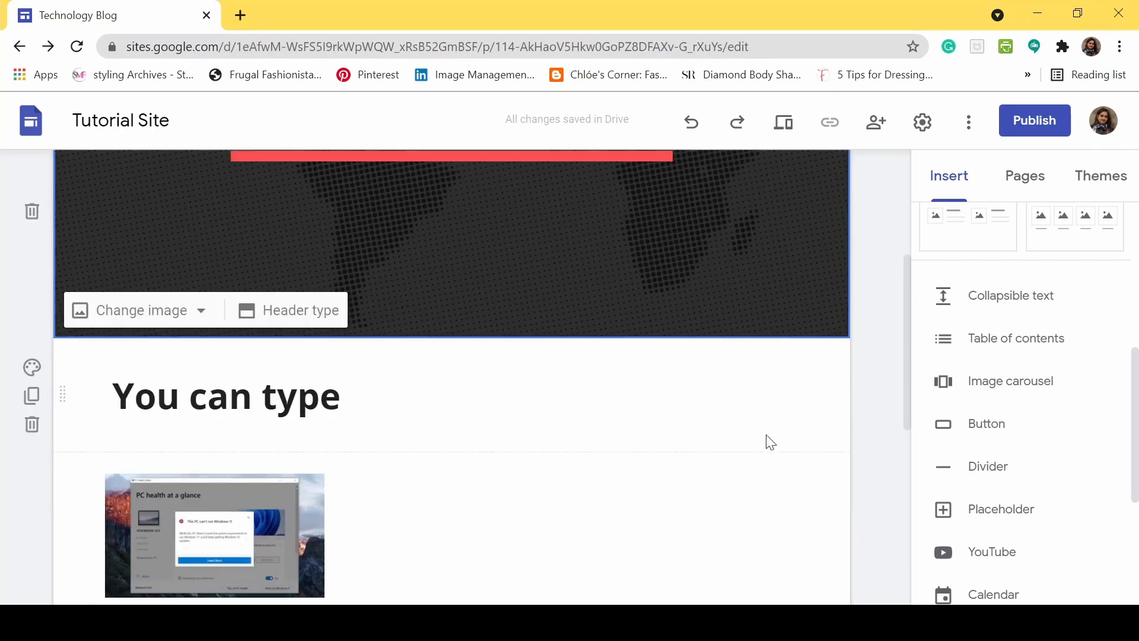
Insert an image carousel with three Downloads images: the Windows 11 error screenshot, the "CAN YOUR PC RUN WINDOWS 11" graphic and the laptops picture.
left_click(1029, 380)
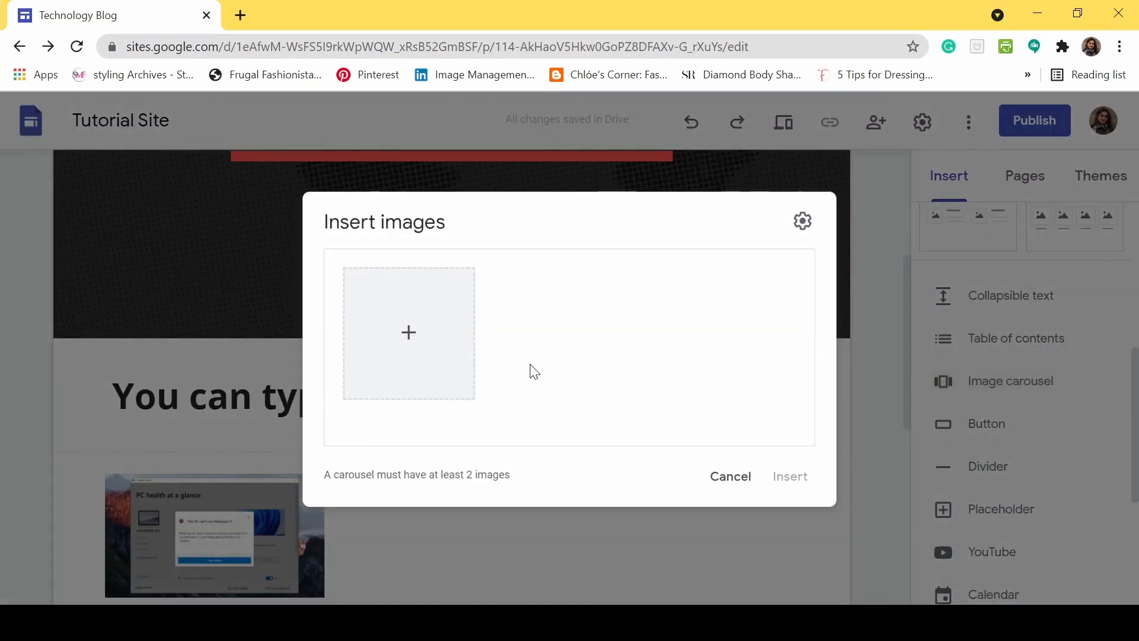
left_click(412, 331)
left_click(445, 364)
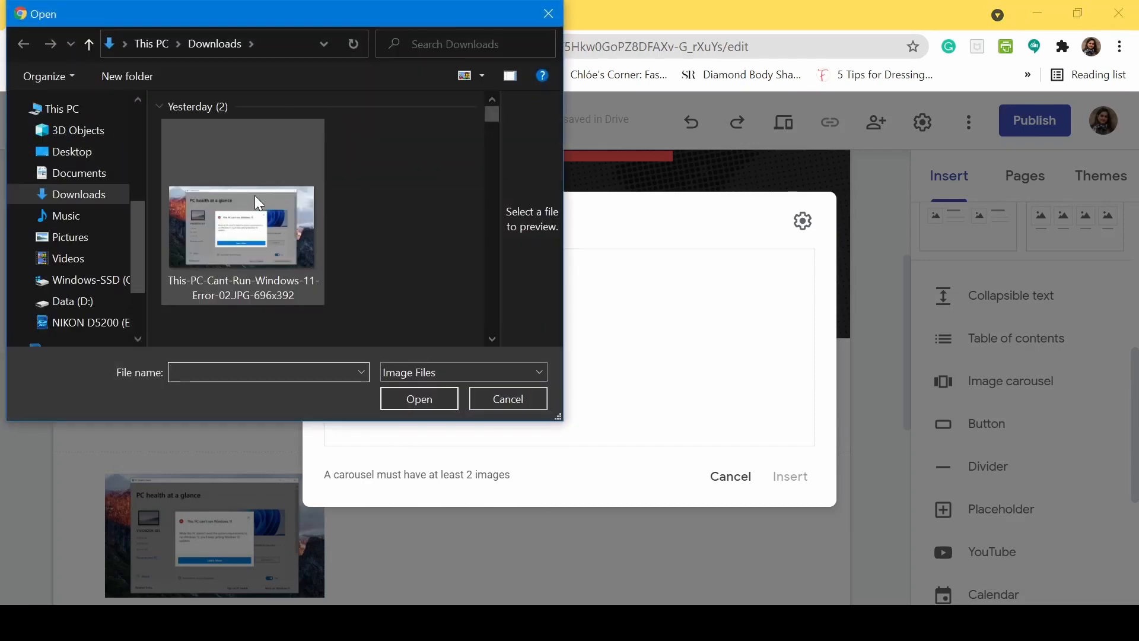
left_click(255, 195)
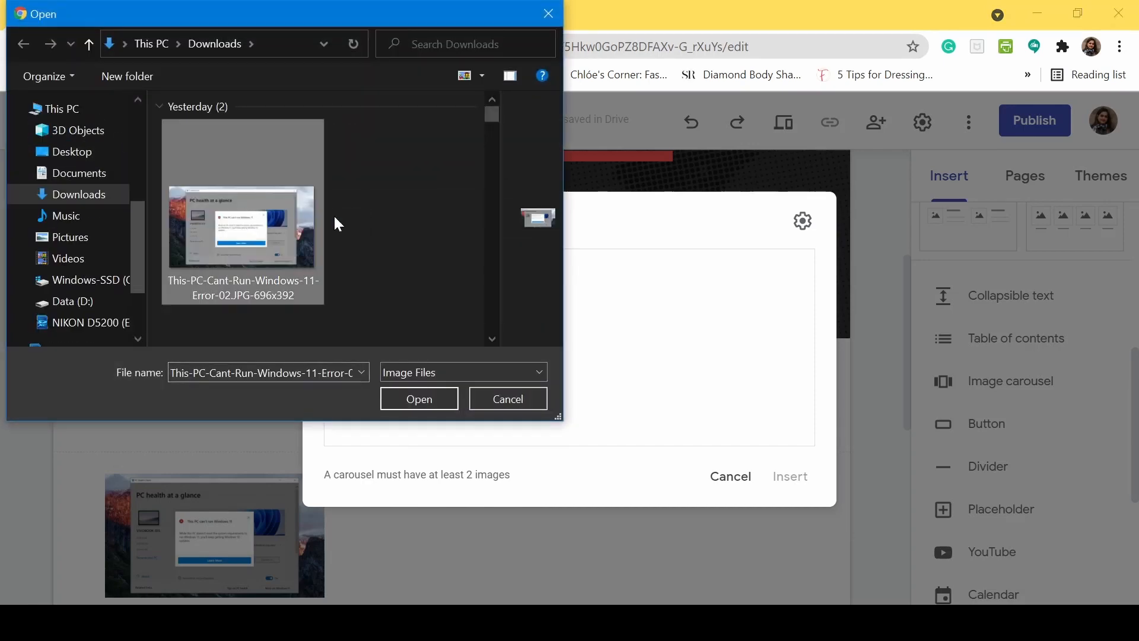
left_click(359, 217, "ctrl")
left_click(269, 307, "ctrl")
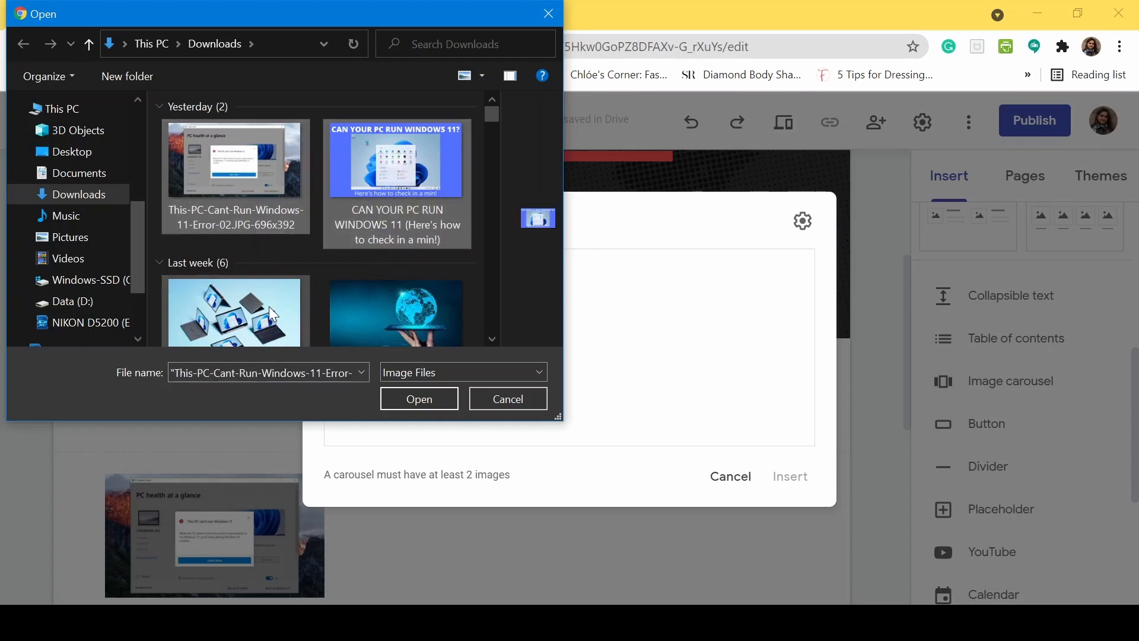
left_click(419, 399)
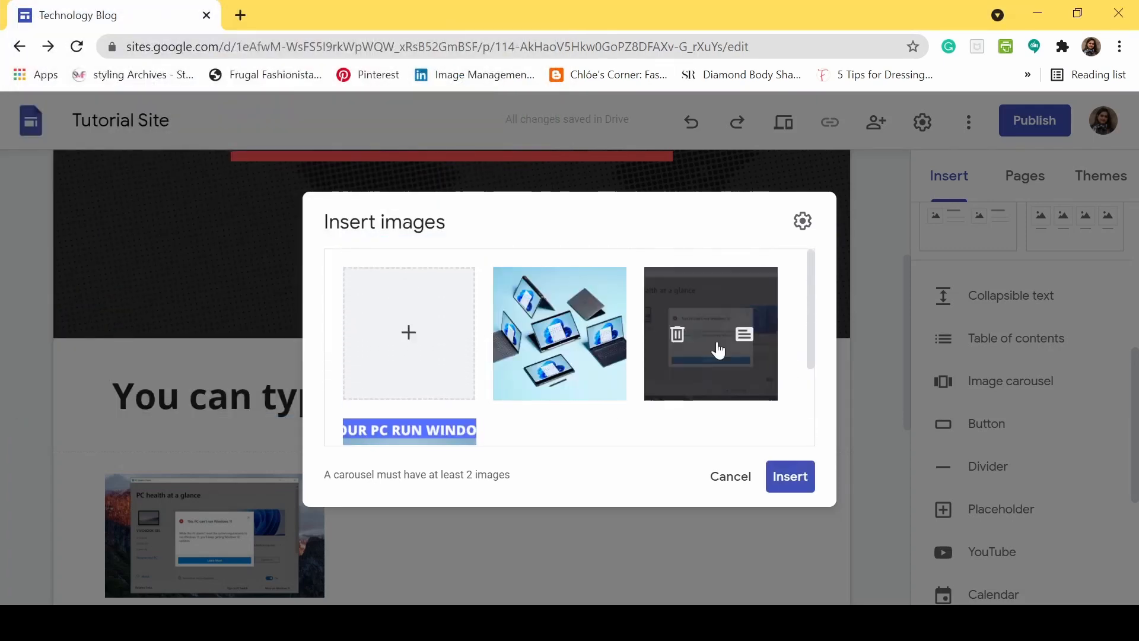
left_click(790, 477)
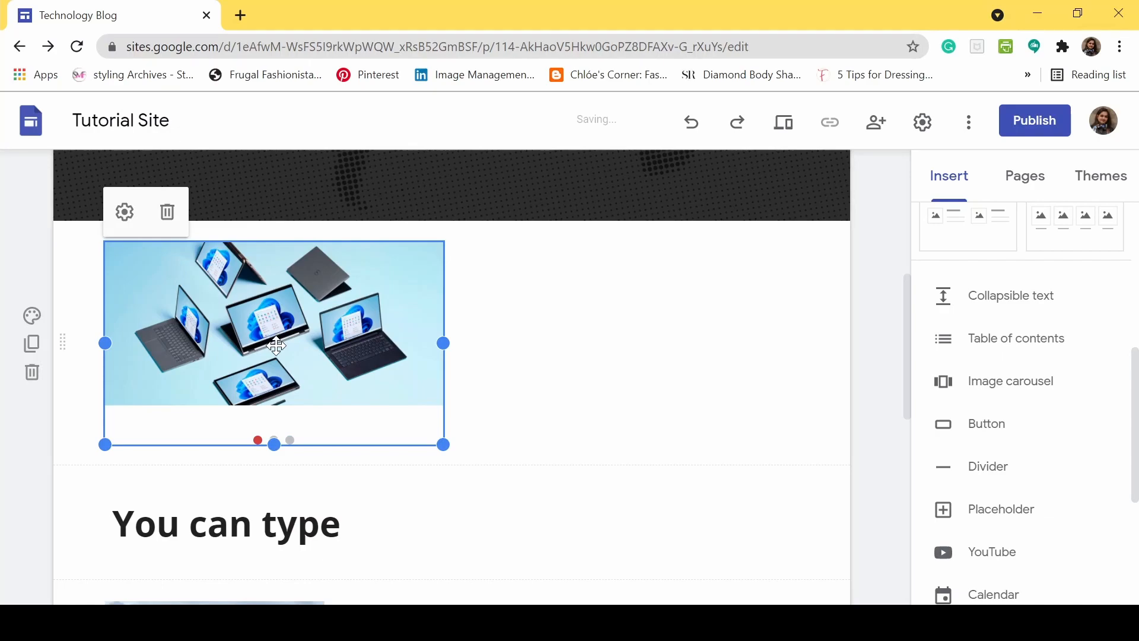
Preview the site, cycle through all the images of the carousel below the header, and exit the preview.
left_click(792, 124)
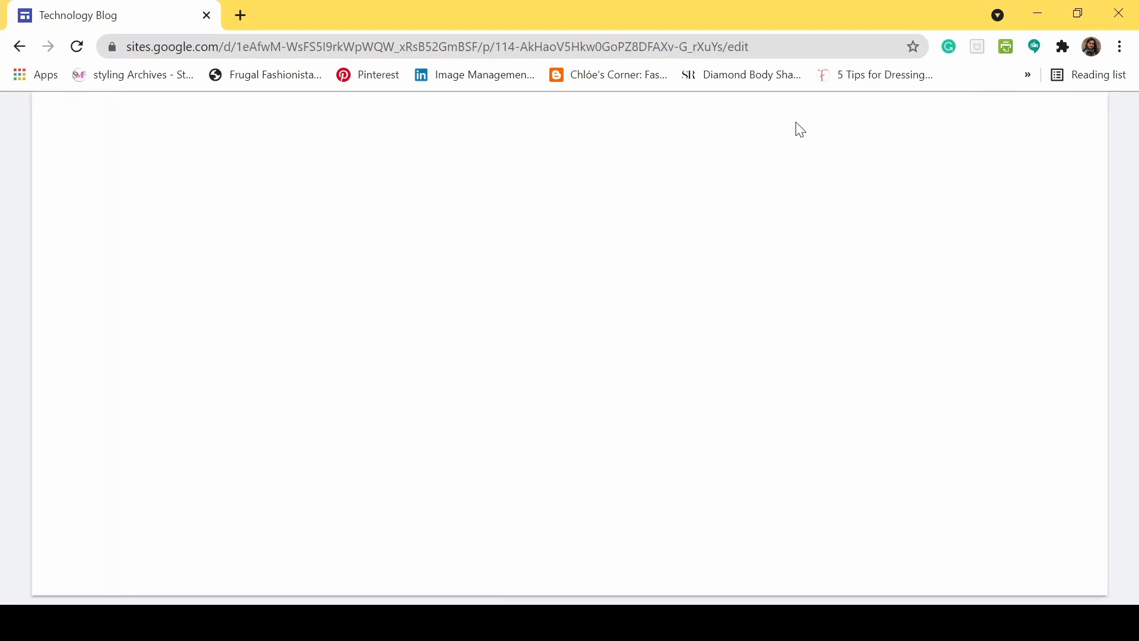
scroll(682, 211, "down", 10)
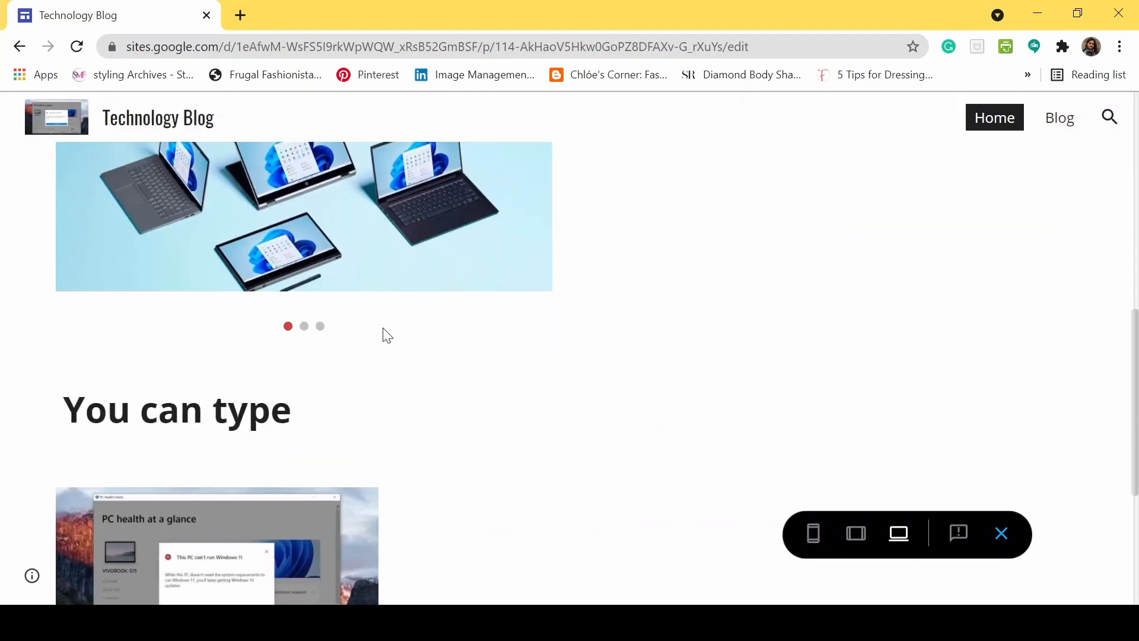
scroll(356, 385, "up", 3)
scroll(415, 385, "down", 1)
left_click(521, 332)
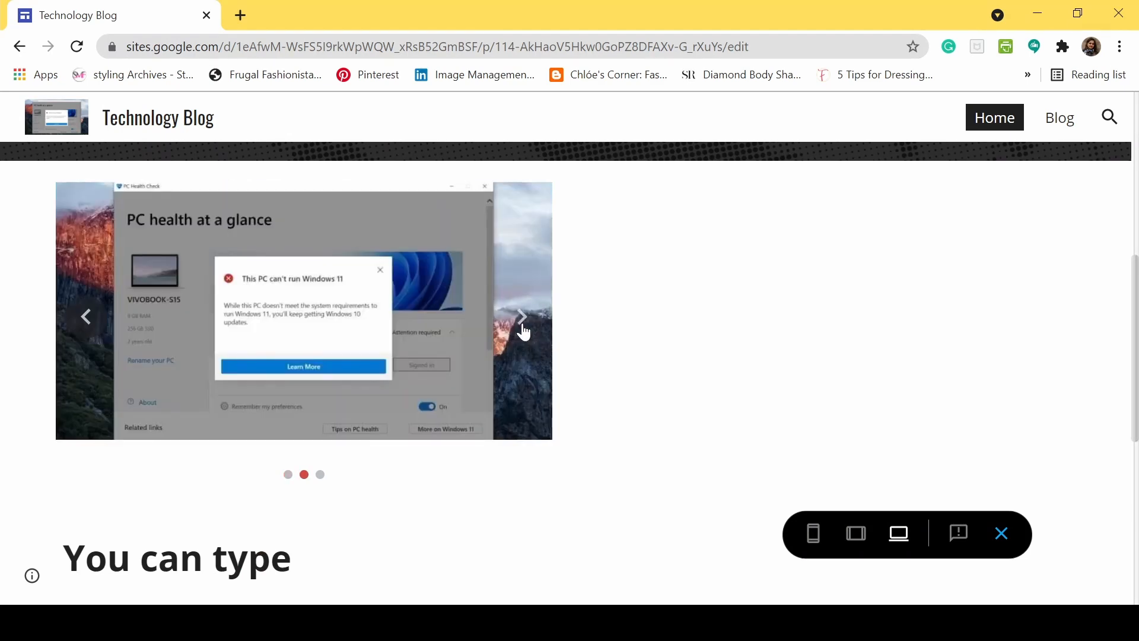
left_click(522, 331)
left_click(522, 317)
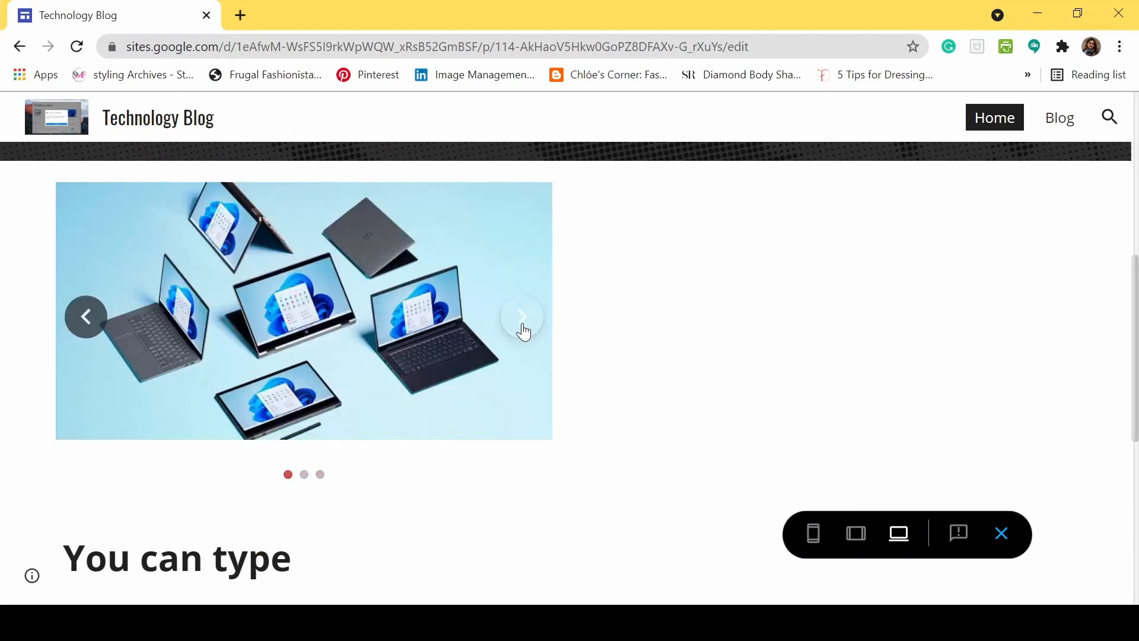
left_click(522, 317)
left_click(522, 317)
left_click(521, 321)
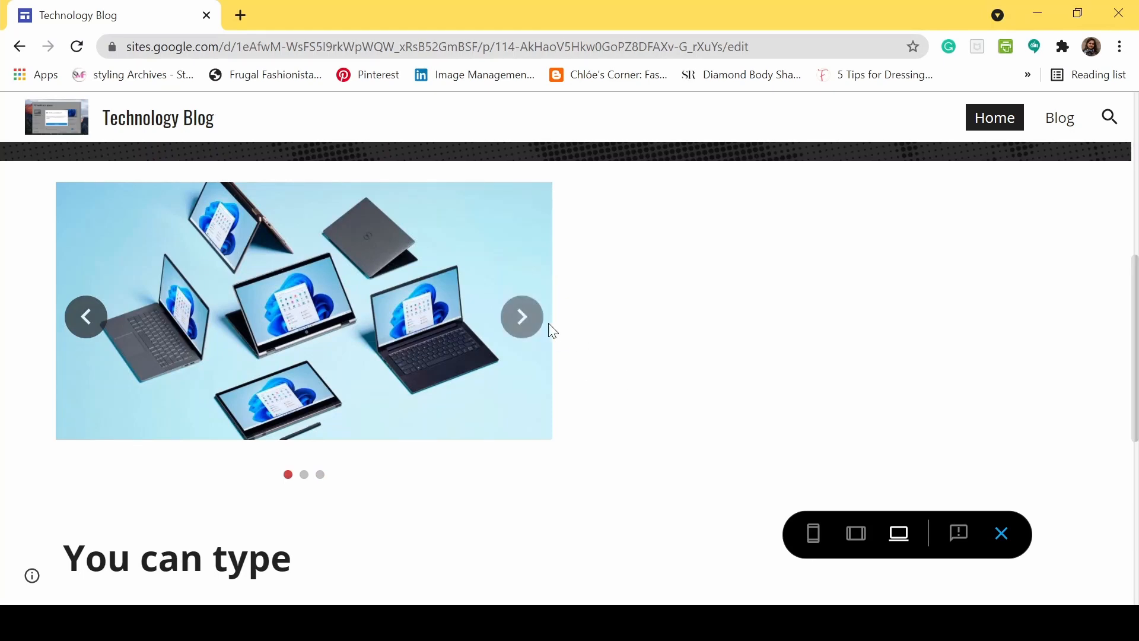
left_click(530, 325)
left_click(529, 328)
key("Escape")
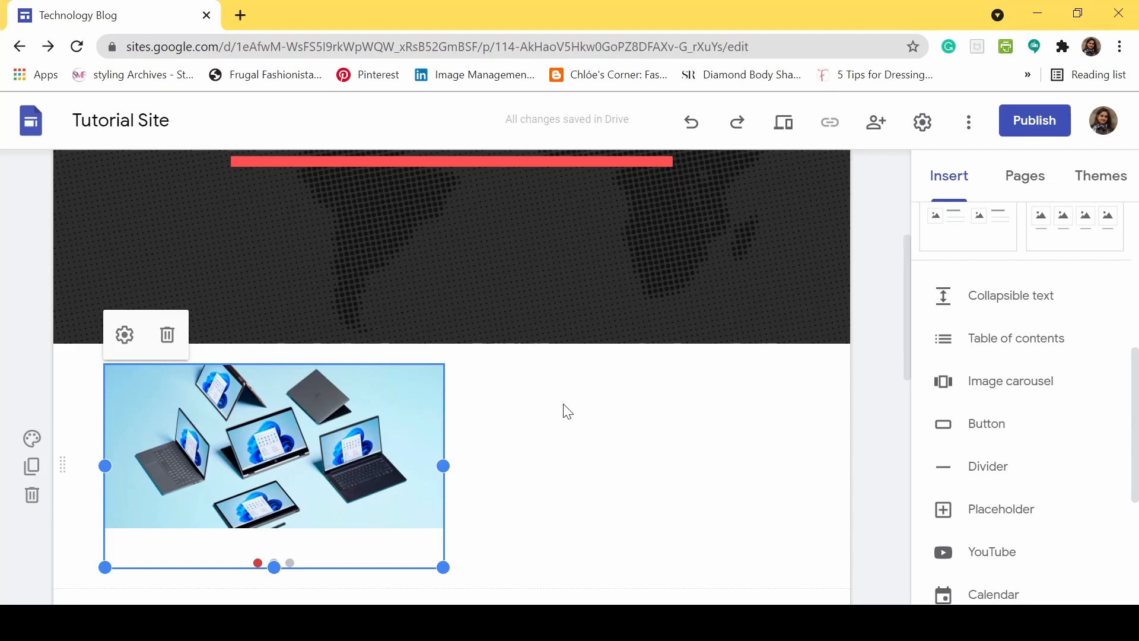
Review the image carousel's images and its dots, captions, auto-start and transition speed settings, and close the dialog without changes.
left_click(125, 336)
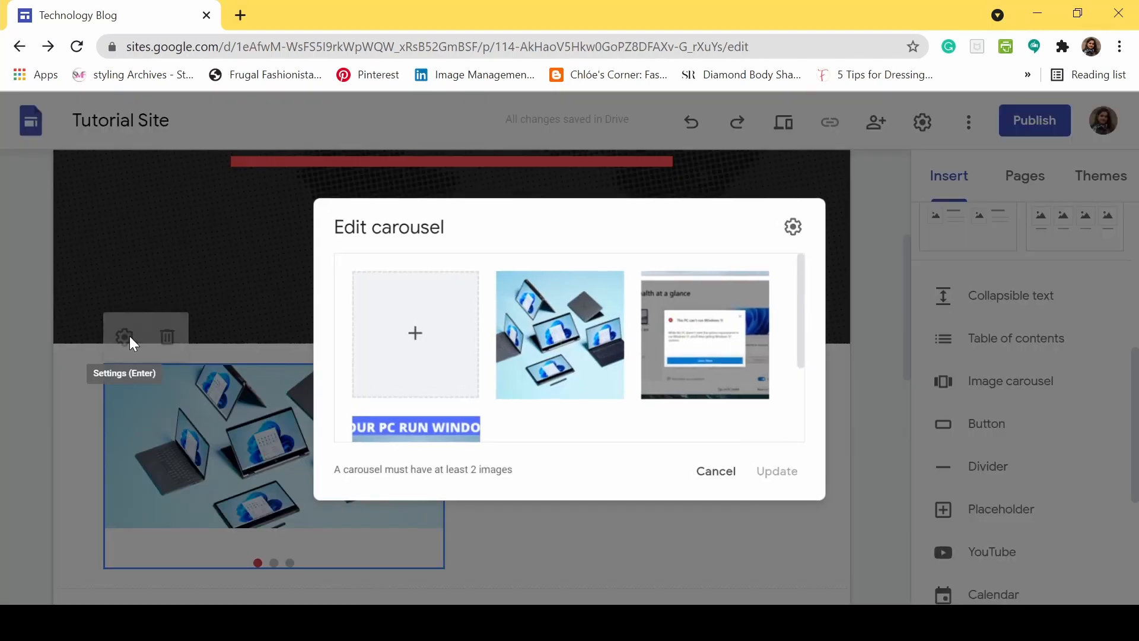
scroll(539, 323, "down", 2)
scroll(520, 319, "up", 1)
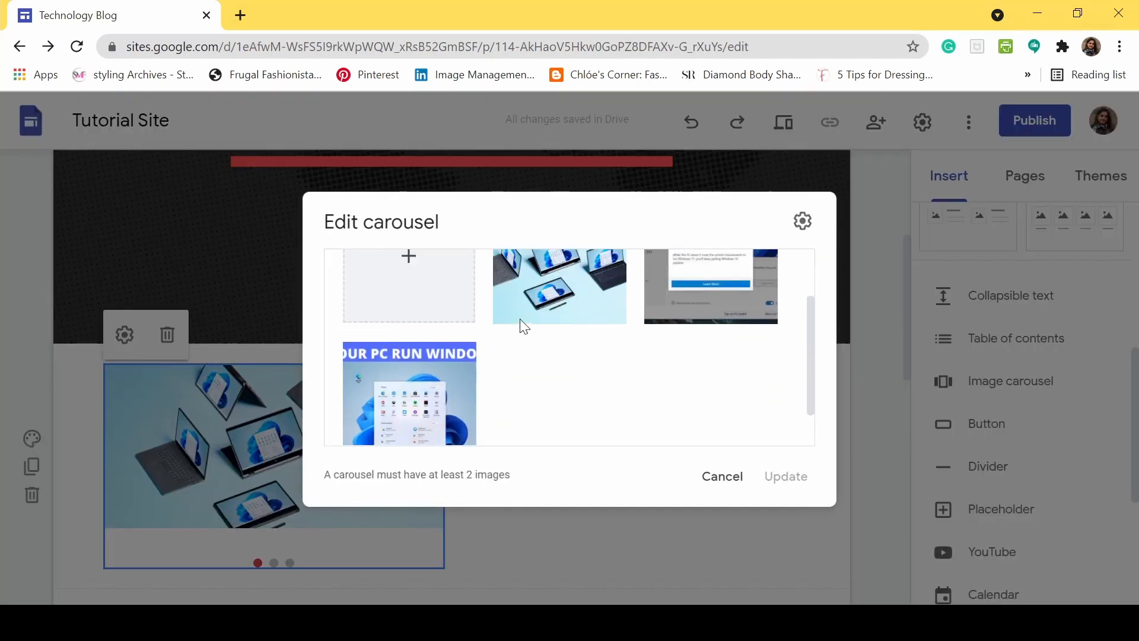
scroll(475, 325, "up", 1)
scroll(503, 332, "down", 2)
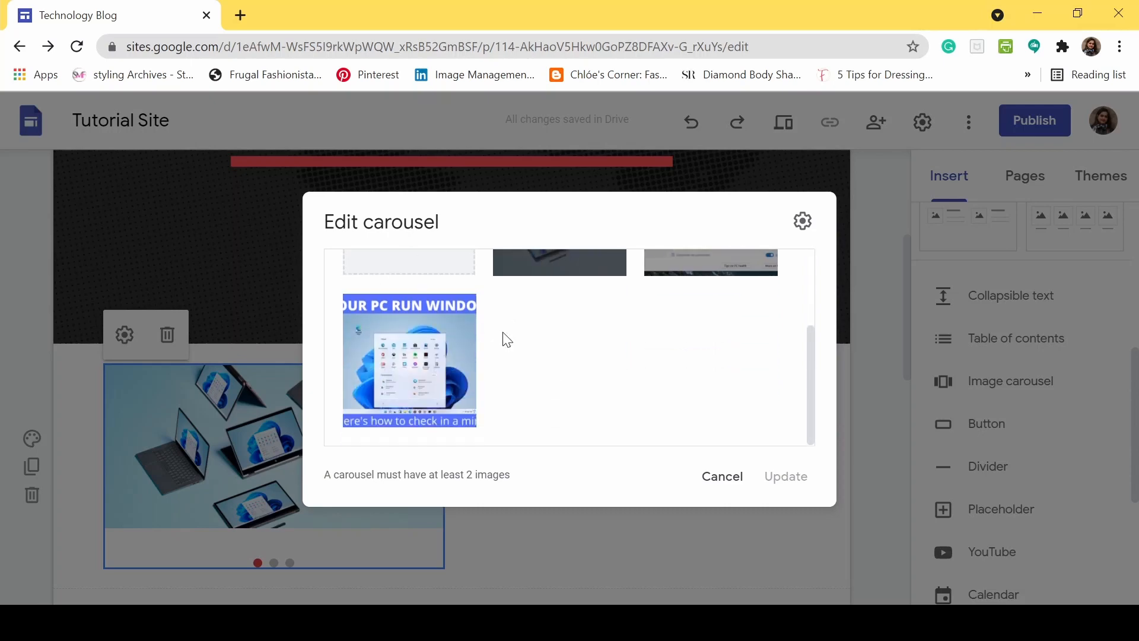
left_click(803, 221)
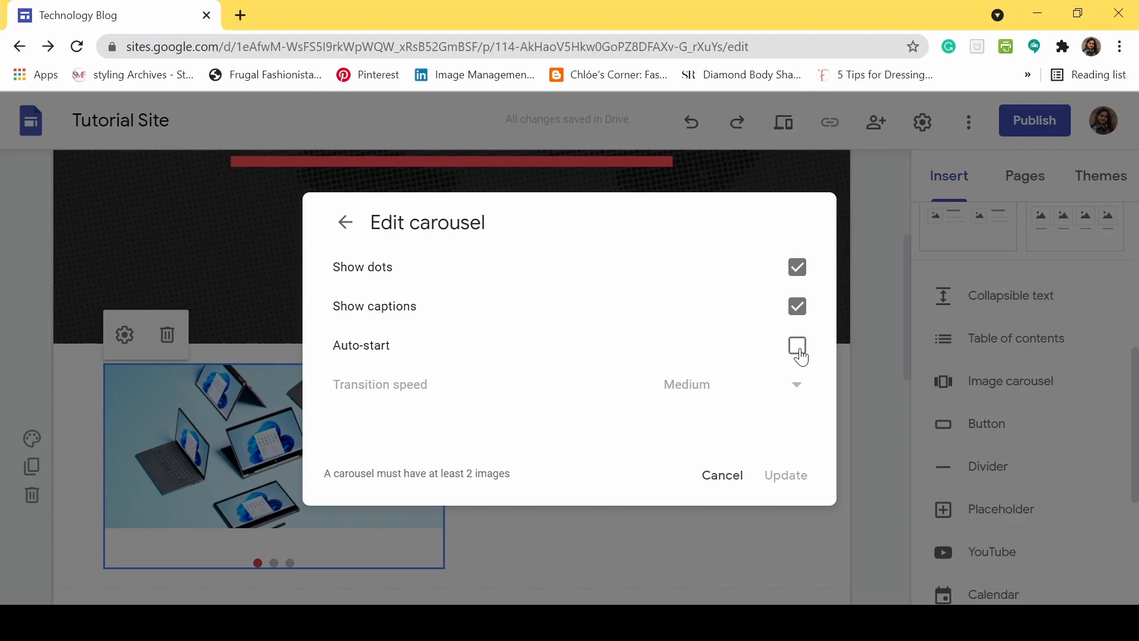
left_click(724, 475)
scroll(815, 349, "down", 1)
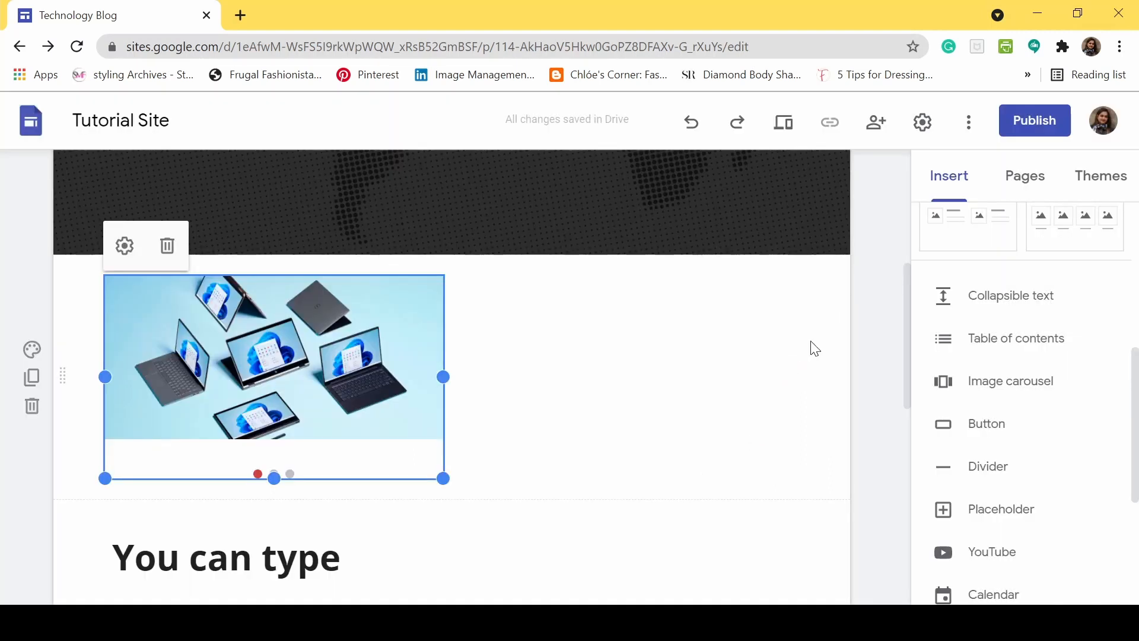
Start inserting a button named "Go to my blog" and begin entering its link.
left_click(984, 423)
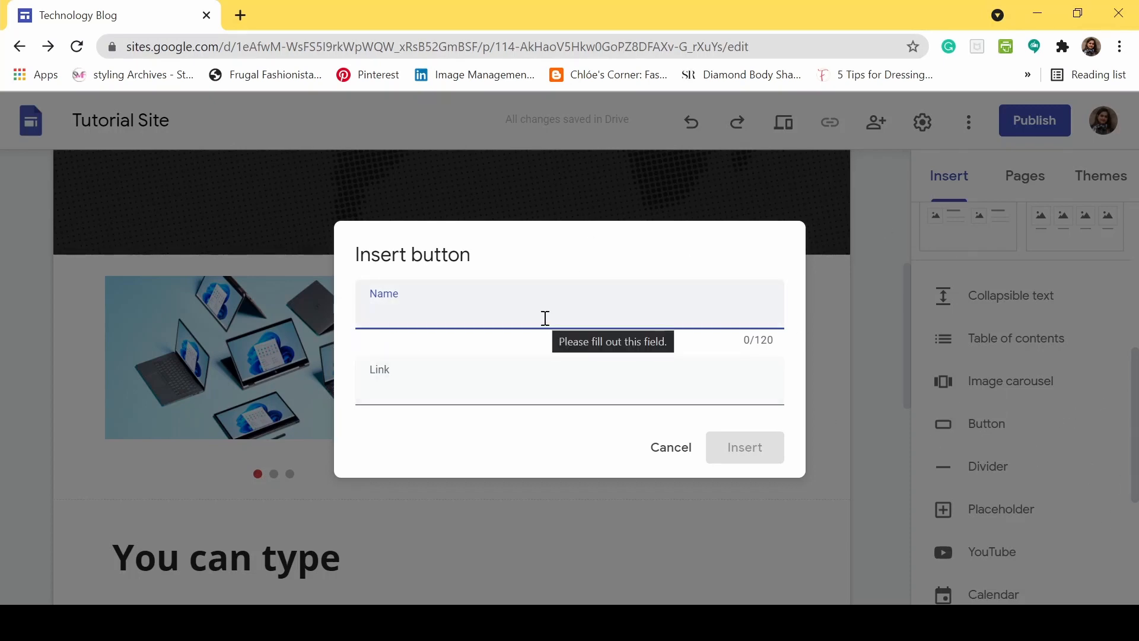
type("Go to ")
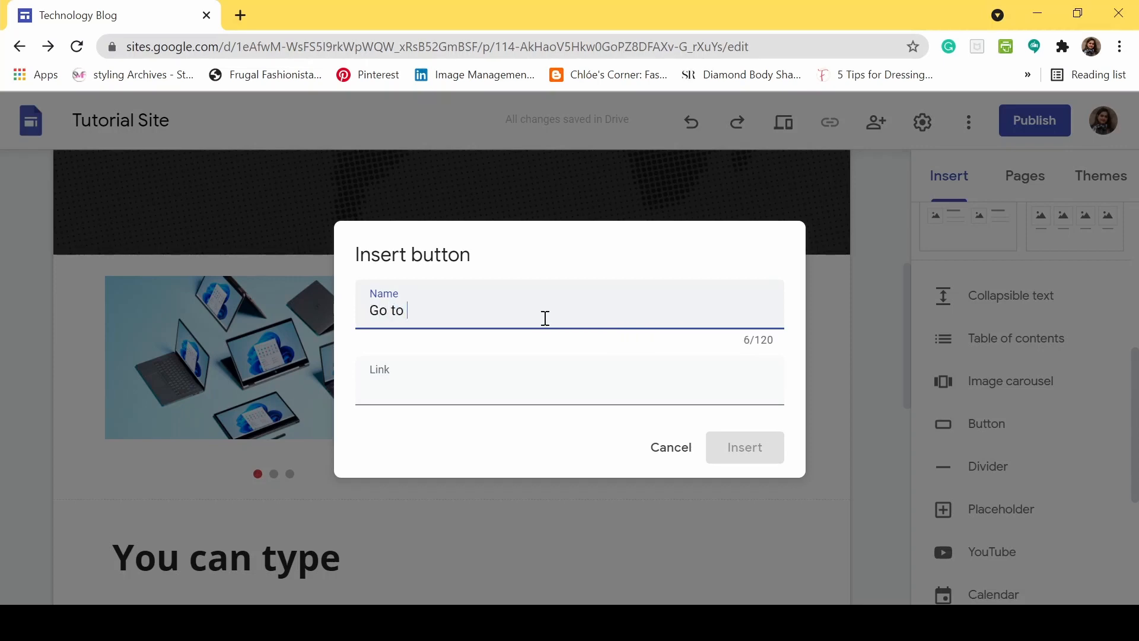
type("my blog")
left_click(592, 393)
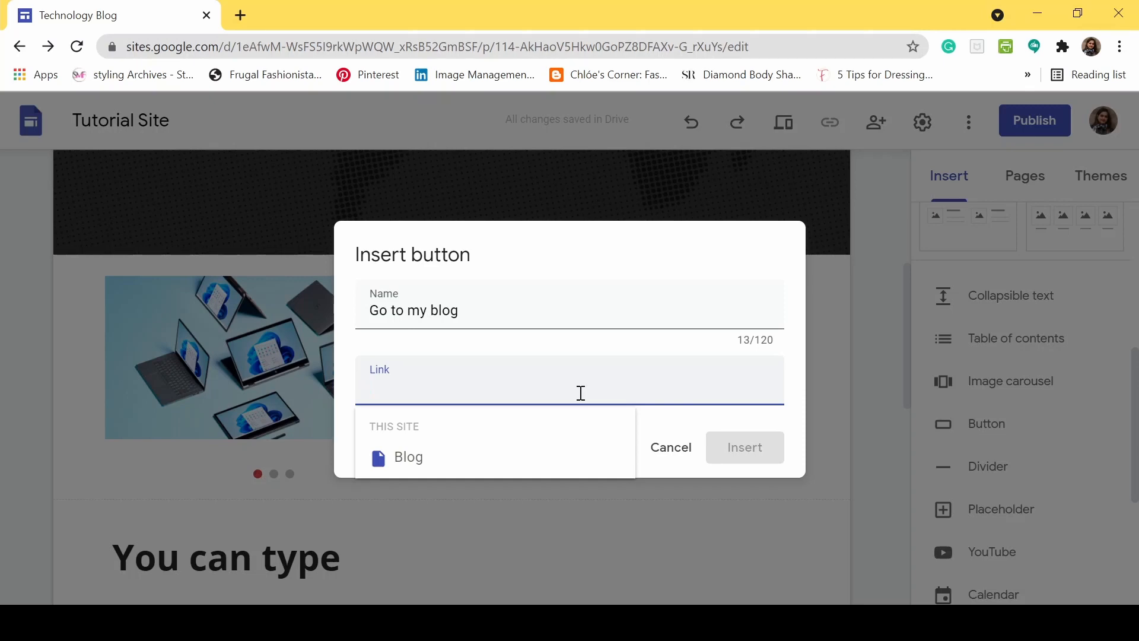
Try searching for "BEst screen REcorders" as the button's link and clear the search text.
type("BEst sc")
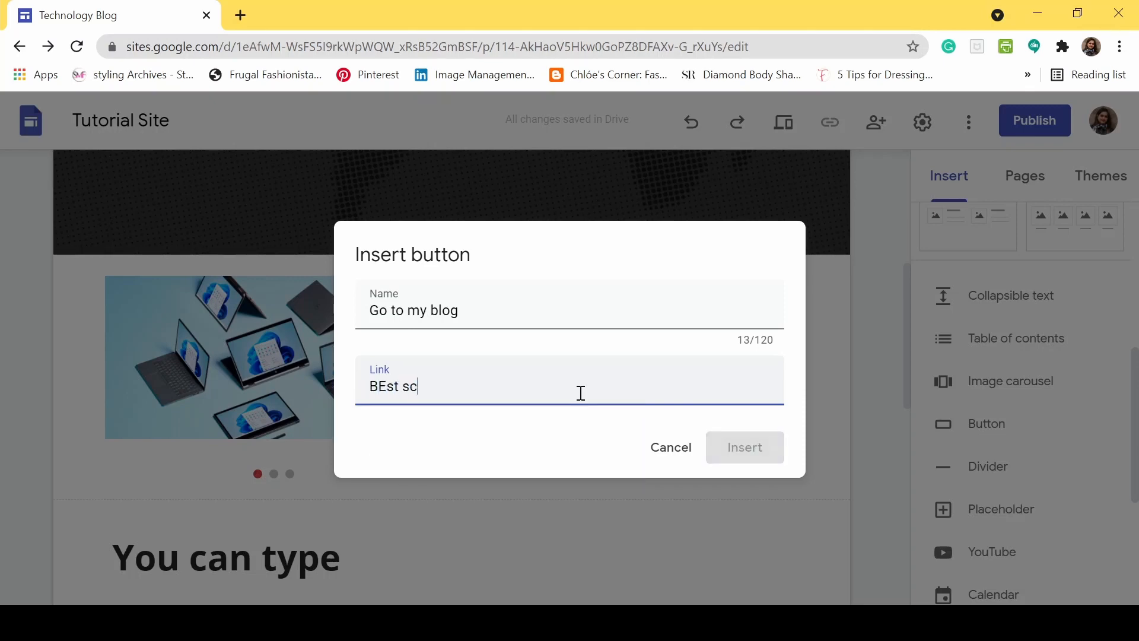
type("reen REcorders")
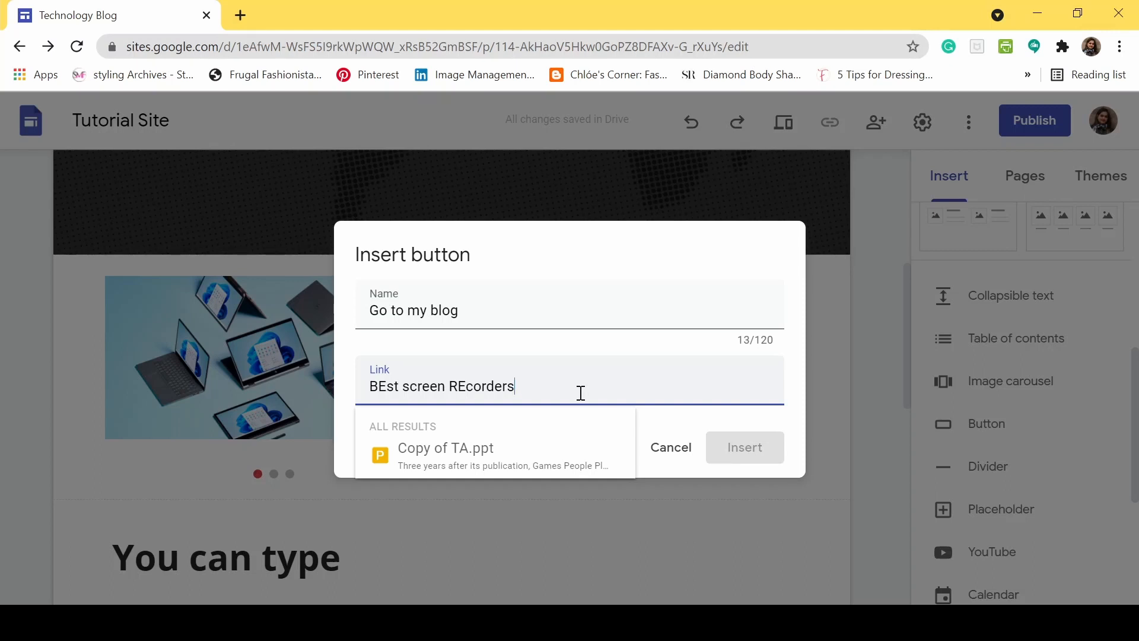
key("ctrl+a")
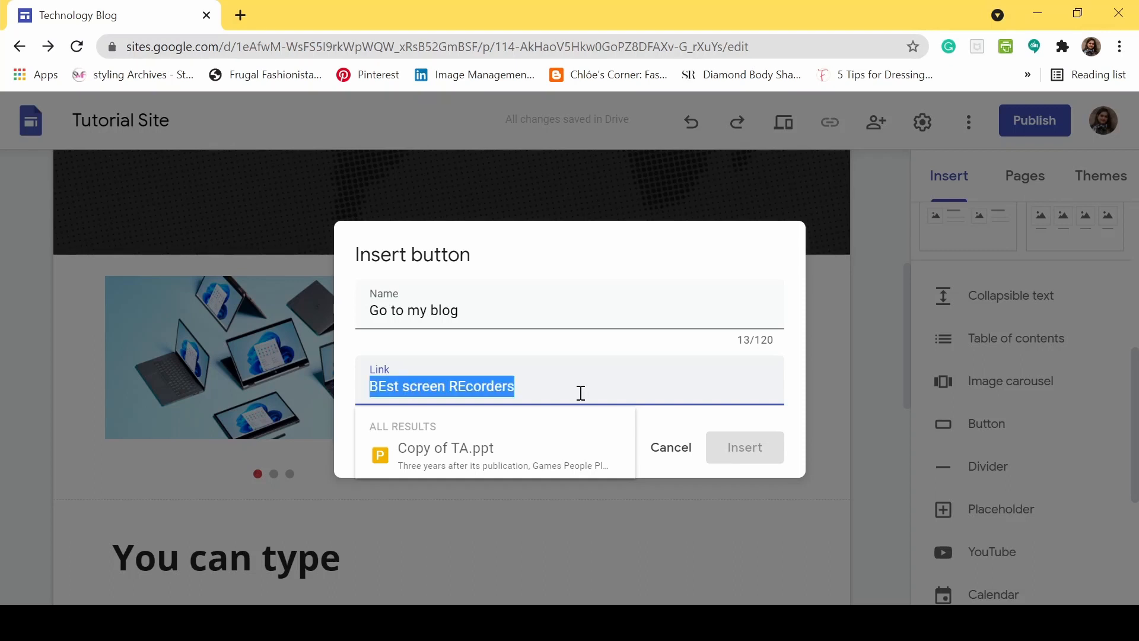
key("BackSpace")
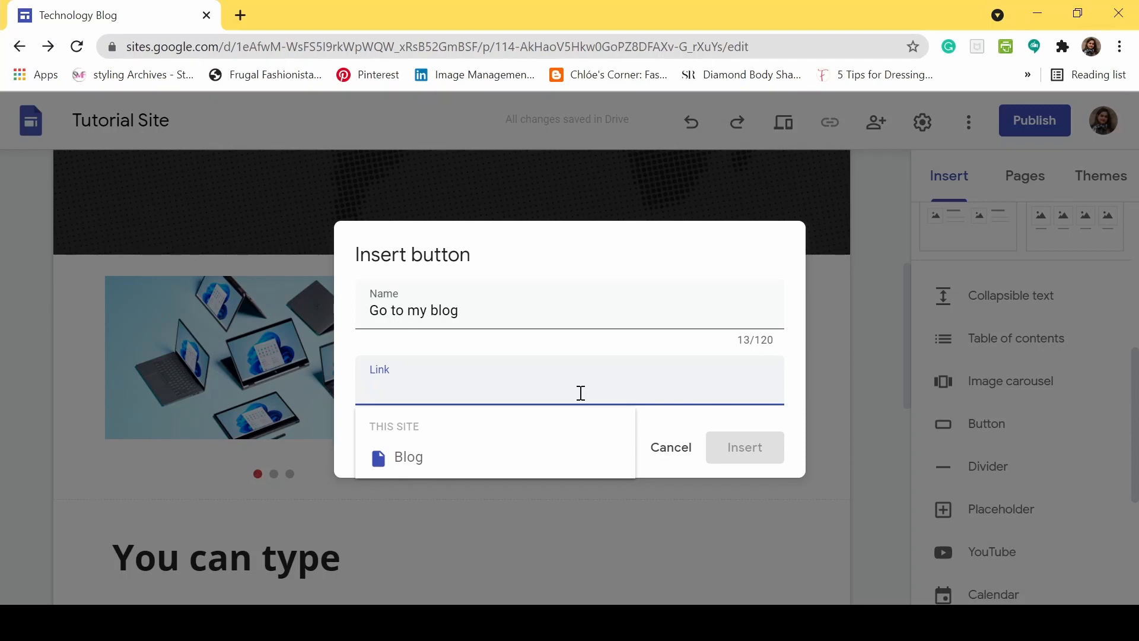
Link the "Go to my blog" button to the site's Blog page, insert it, and stretch it across the full section width.
left_click(459, 464)
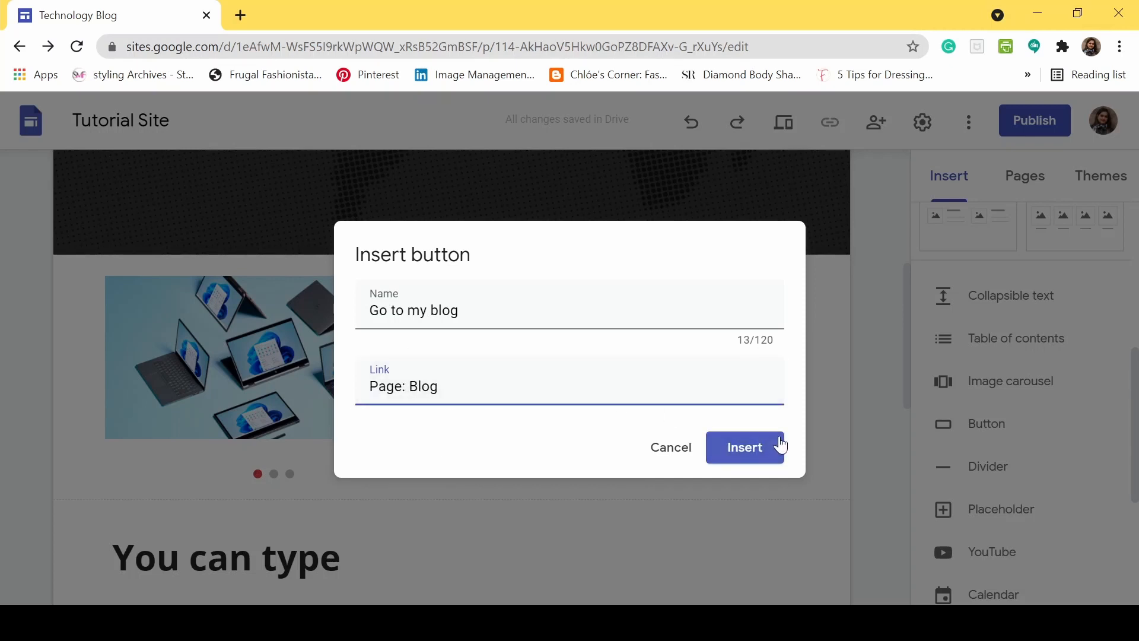
left_click(754, 458)
left_click_drag(204, 262, 854, 333)
Try the Outlined style on the "Go to my blog" button and return it to Filled.
left_click(163, 229)
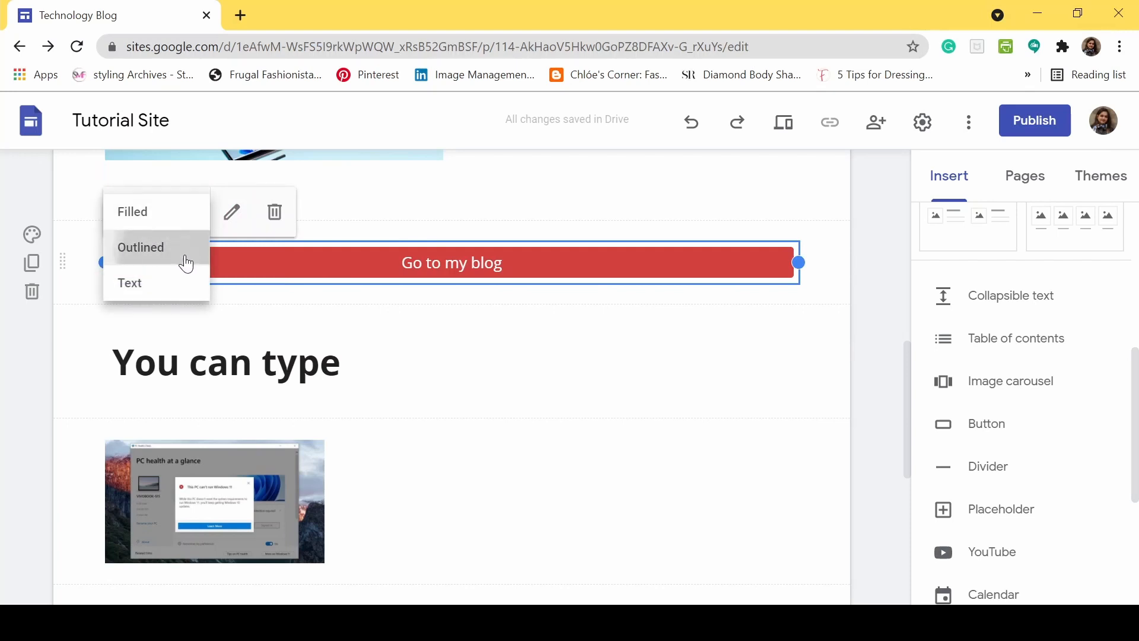
left_click(185, 263)
left_click(184, 222)
left_click(176, 283)
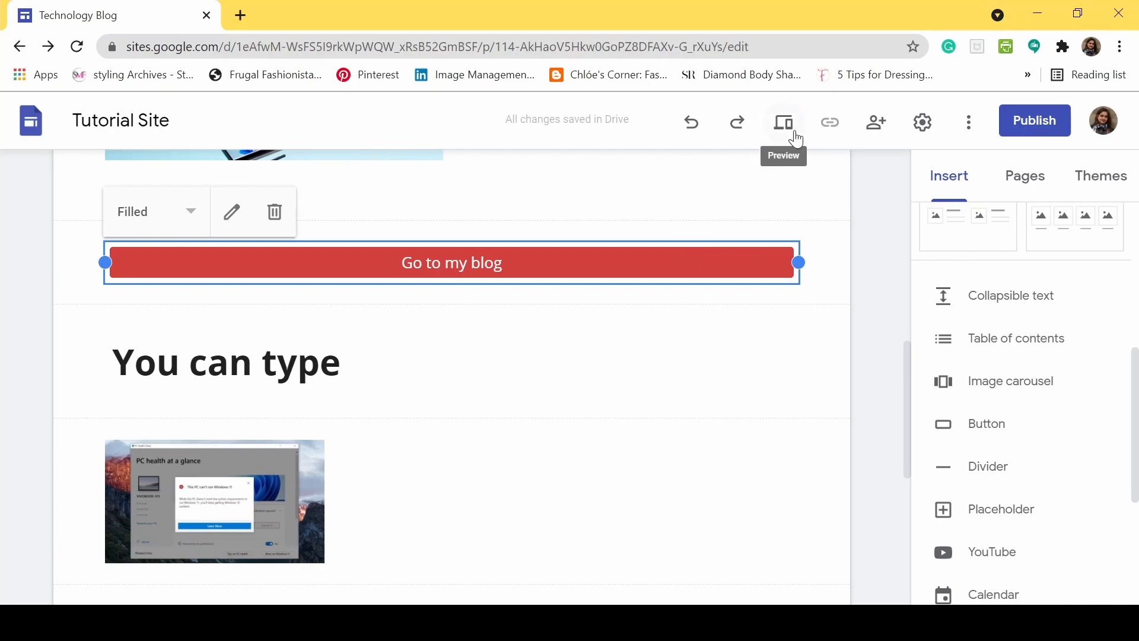
Preview the site, follow the "Go to my blog" button to check its destination, and exit the preview.
left_click(785, 126)
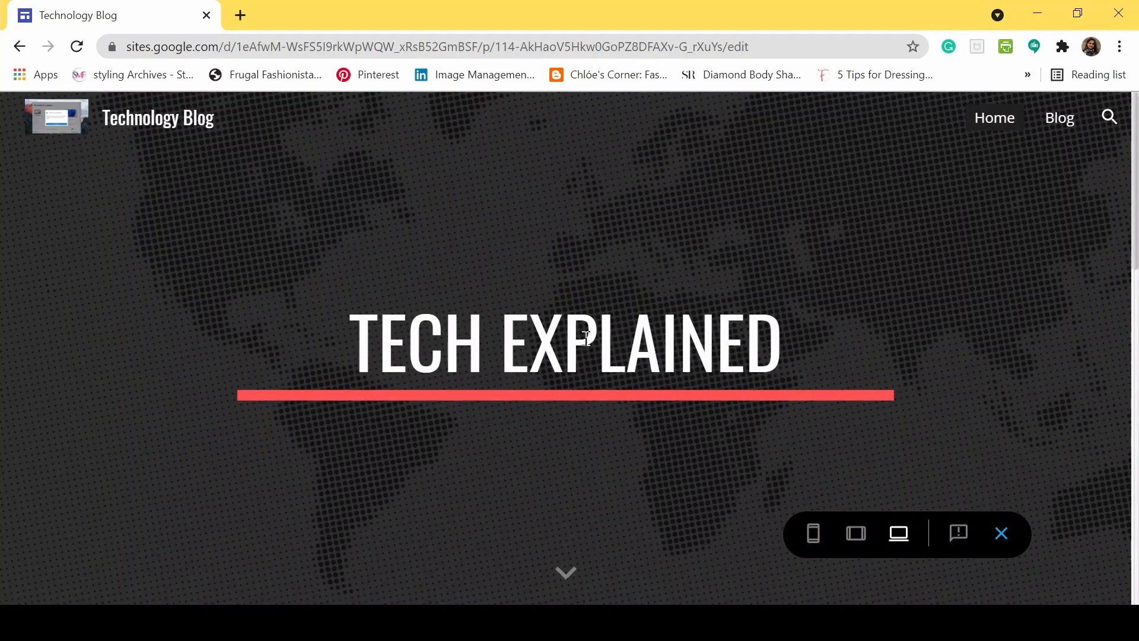
scroll(586, 338, "down", 10)
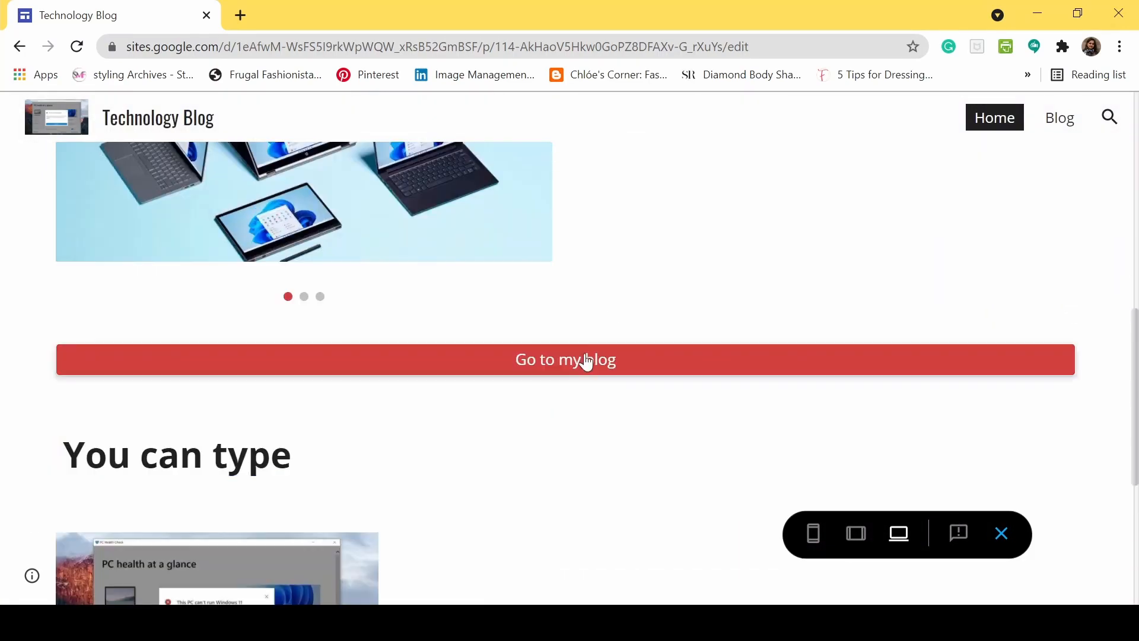
left_click(586, 359)
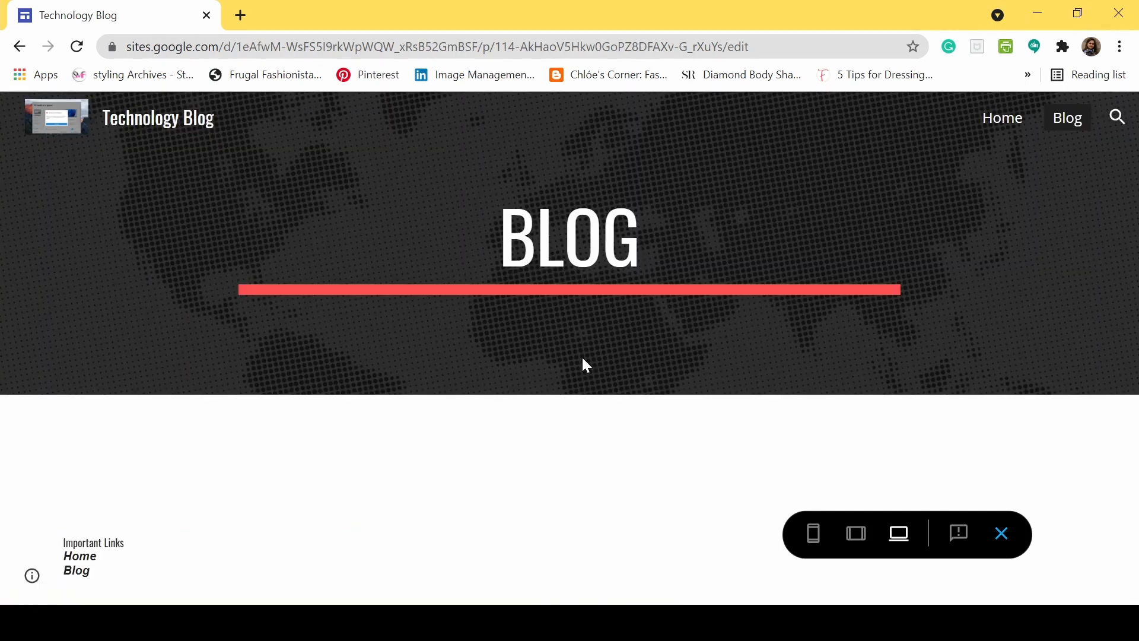
left_click(1001, 532)
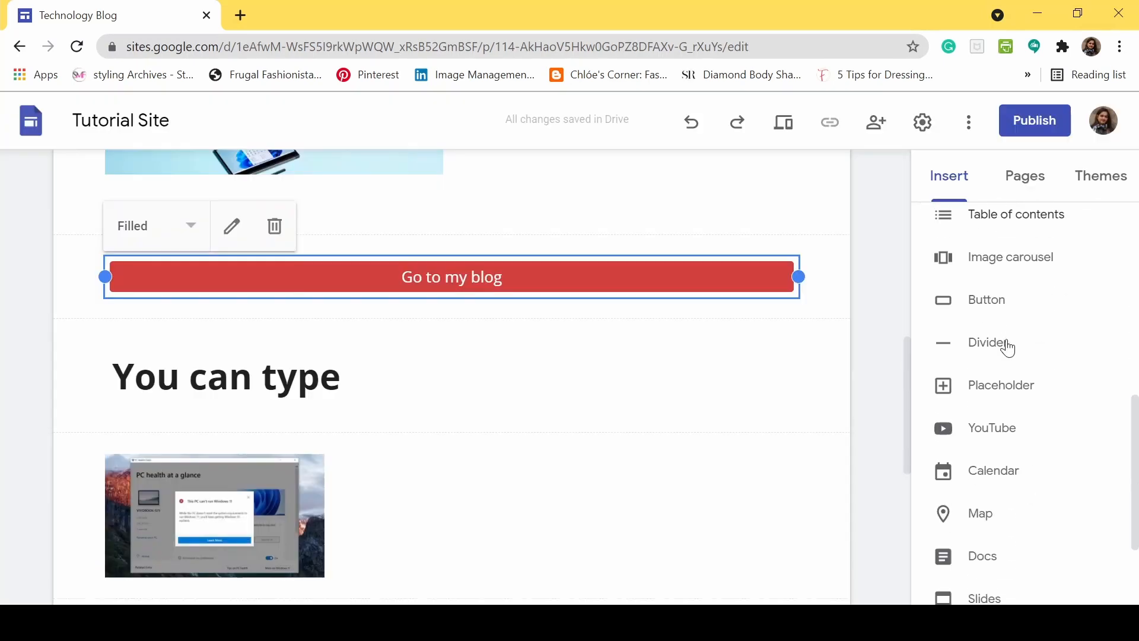
Insert a divider between the "Go to my blog" button and the "You can type" heading.
left_click(982, 287)
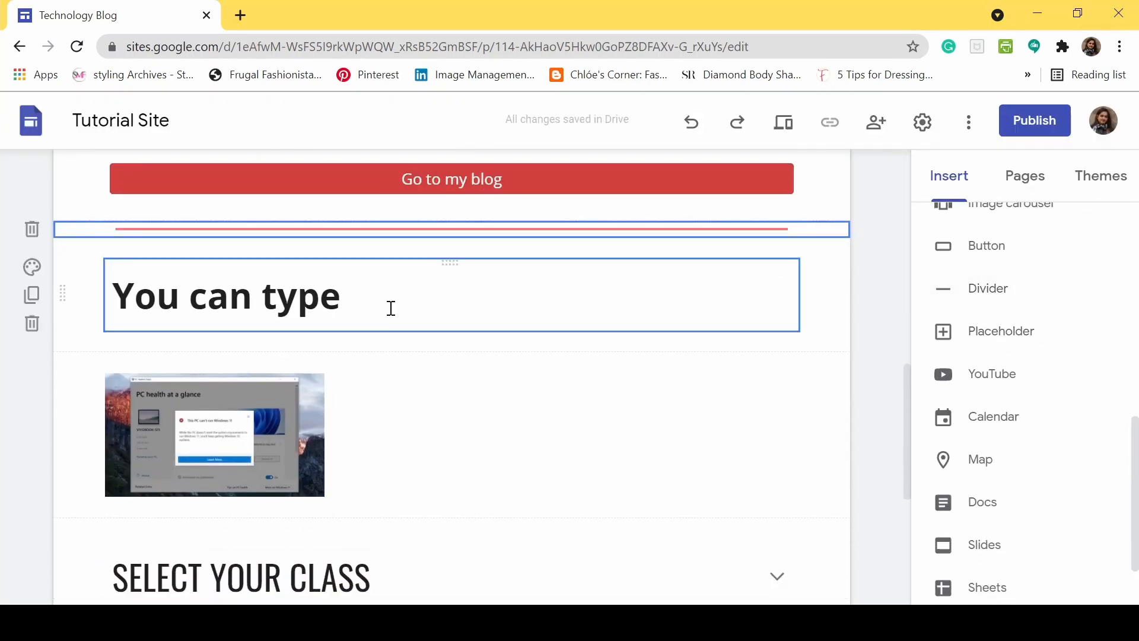
scroll(860, 369, "up", 5)
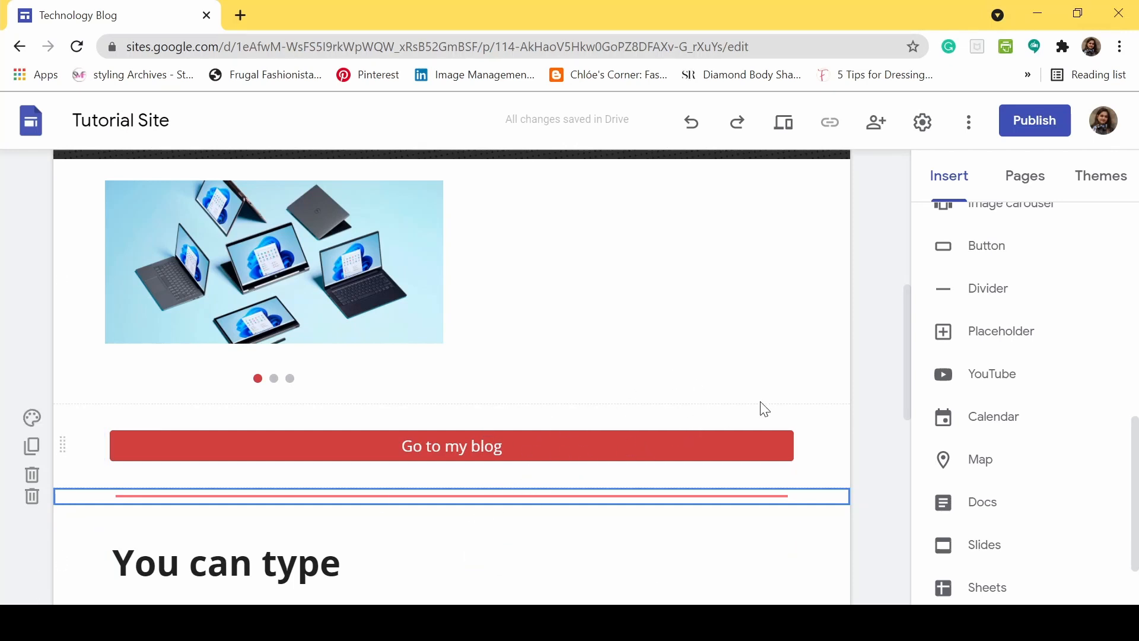
scroll(760, 407, "down", 3)
Insert a placeholder below the divider, fill it with the "CAN YOUR PC RUN WINDOWS 11" graphic from Downloads, widen it, and delete it.
left_click(1029, 335)
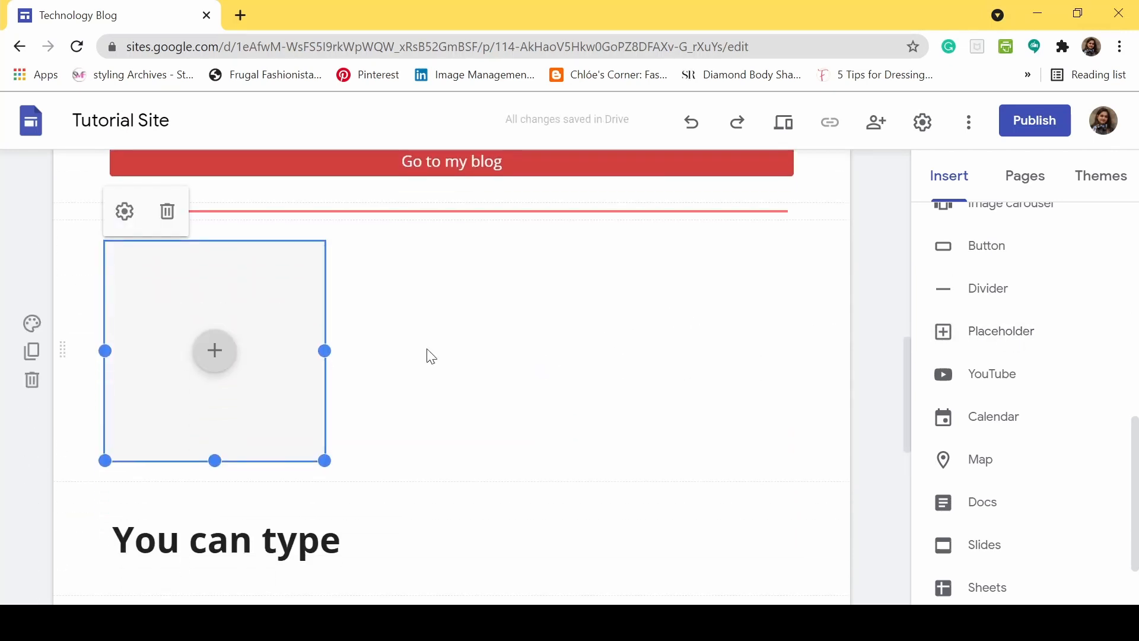
left_click(201, 370)
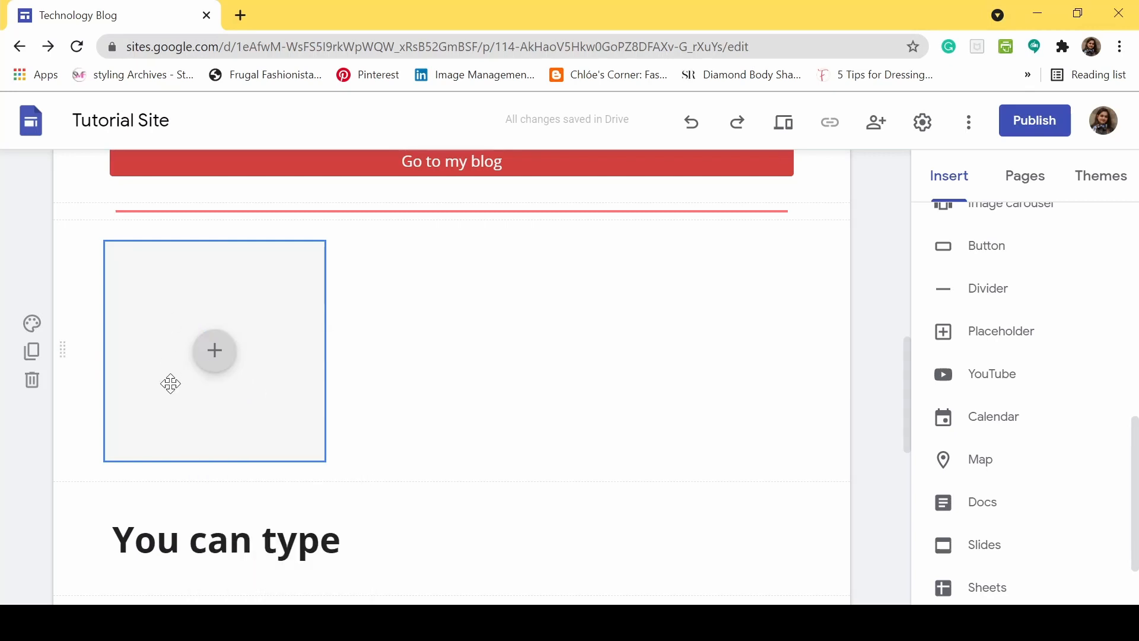
left_click(212, 351)
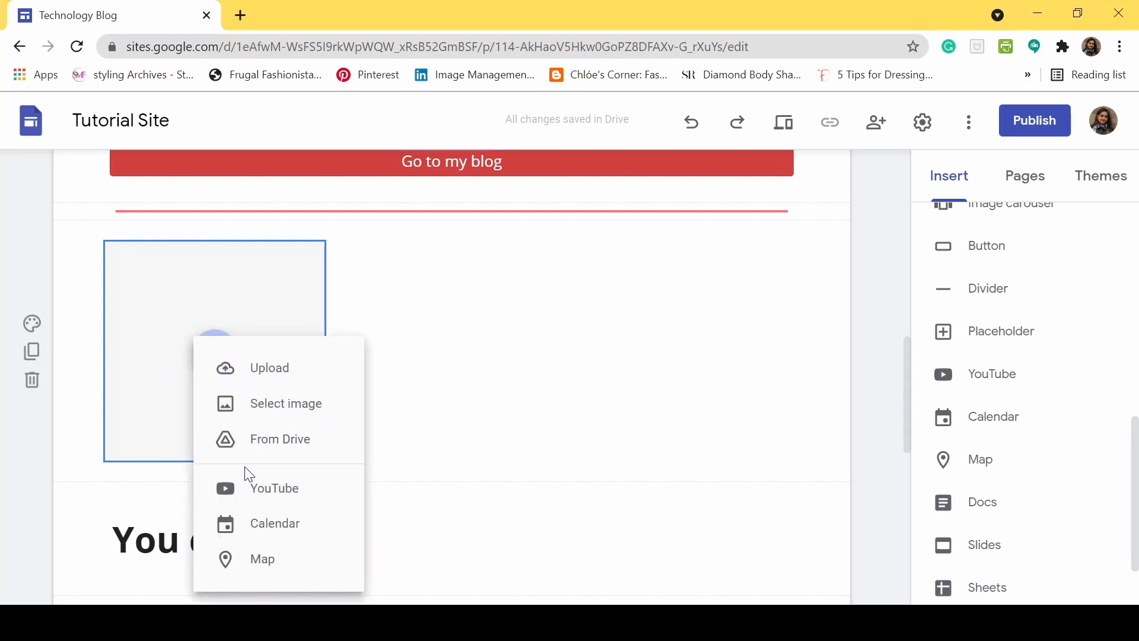
left_click(296, 366)
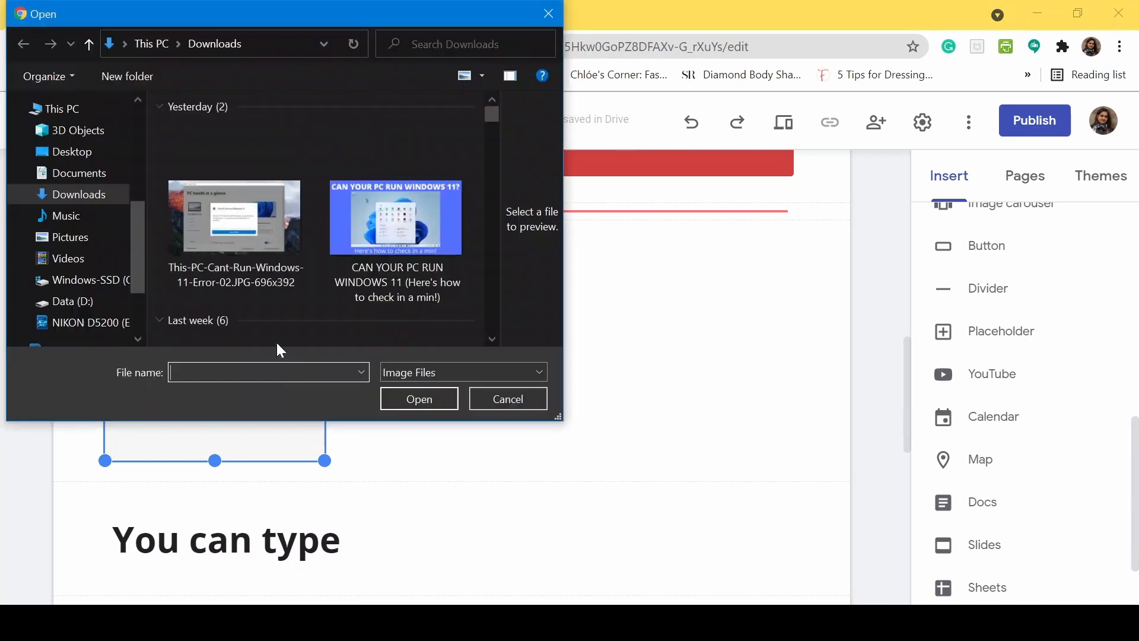
double_click(396, 222)
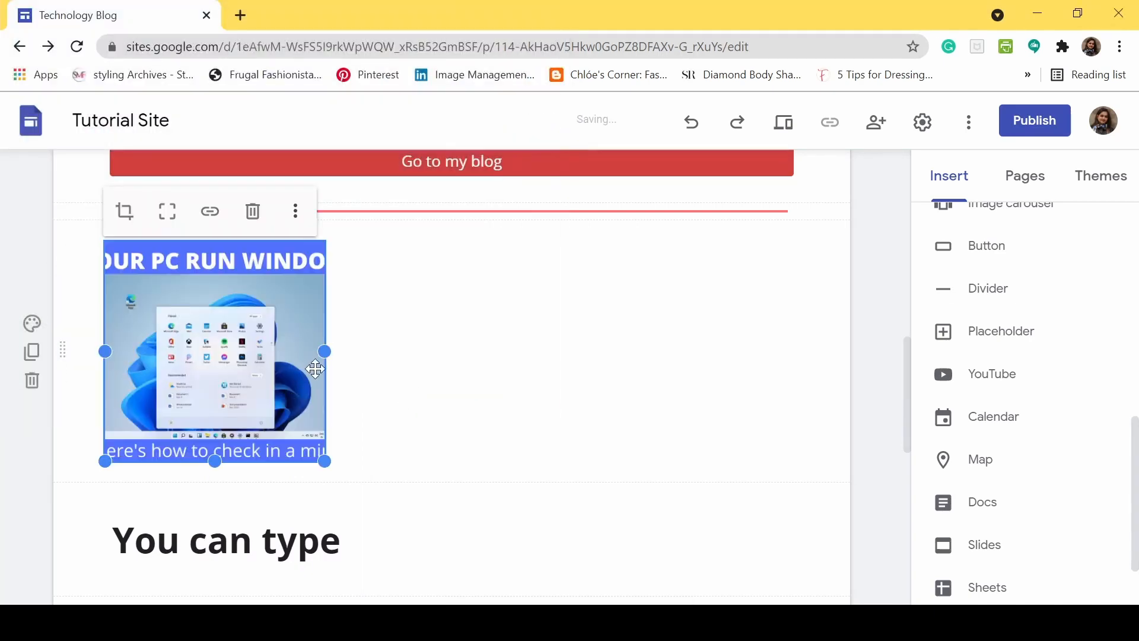
left_click_drag(325, 352, 513, 389)
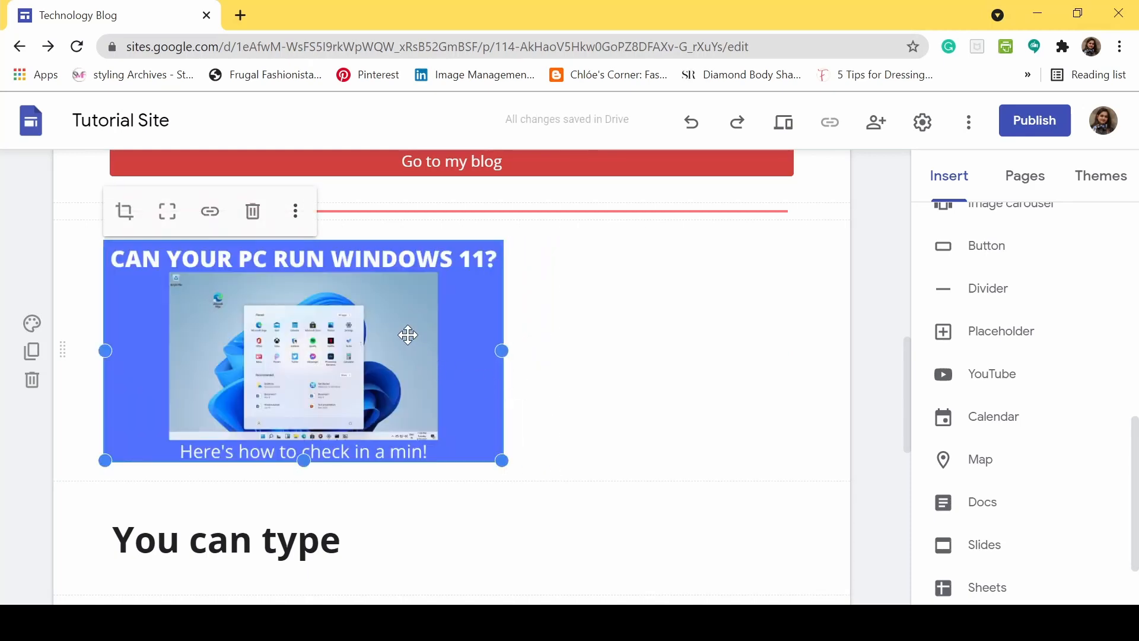
left_click(255, 221)
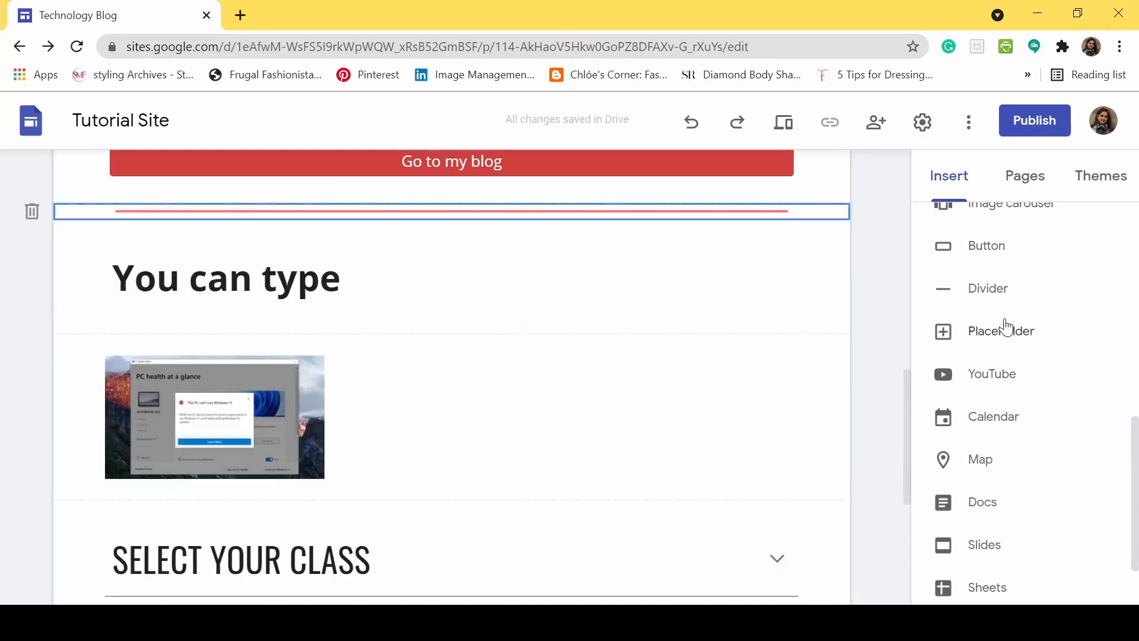
Search YouTube for "how to make a post grid in wordpress", embed "How to make a Post Grid in WP (WordPress Post Grid Tutorial) (FREE)", and delete it.
left_click(1010, 371)
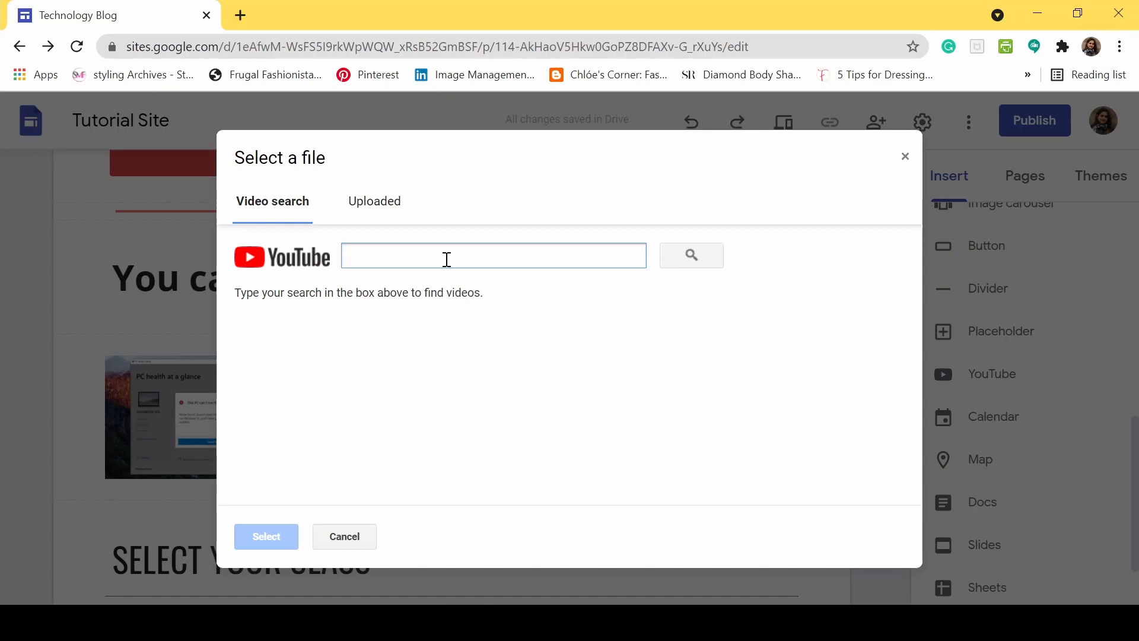
type("how to make")
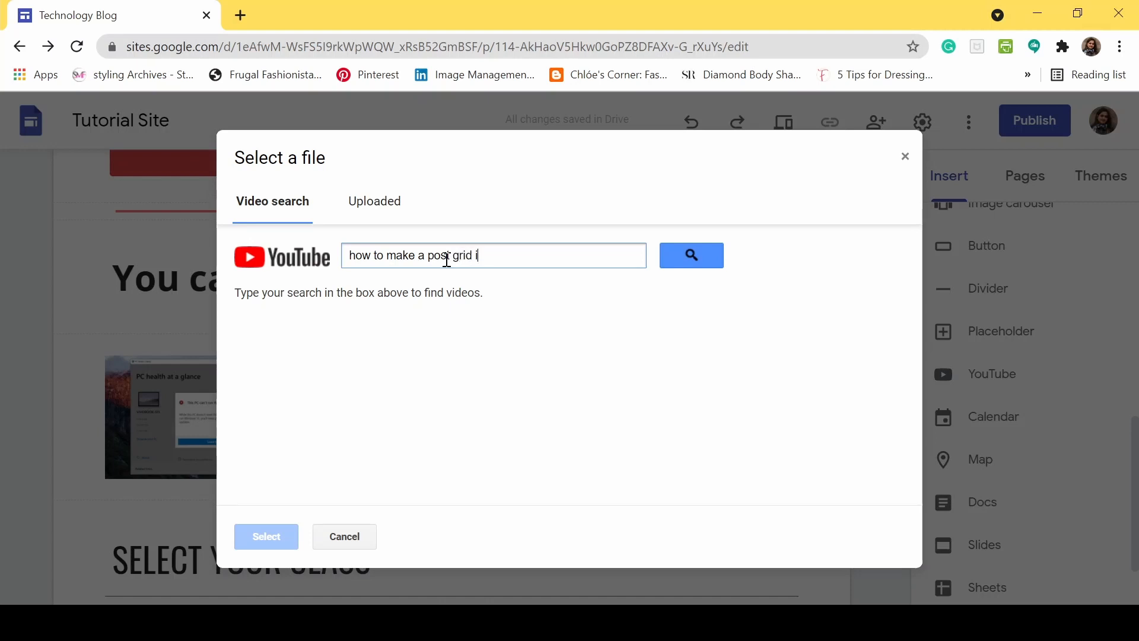
type("a post grid in wordpress")
key("Return")
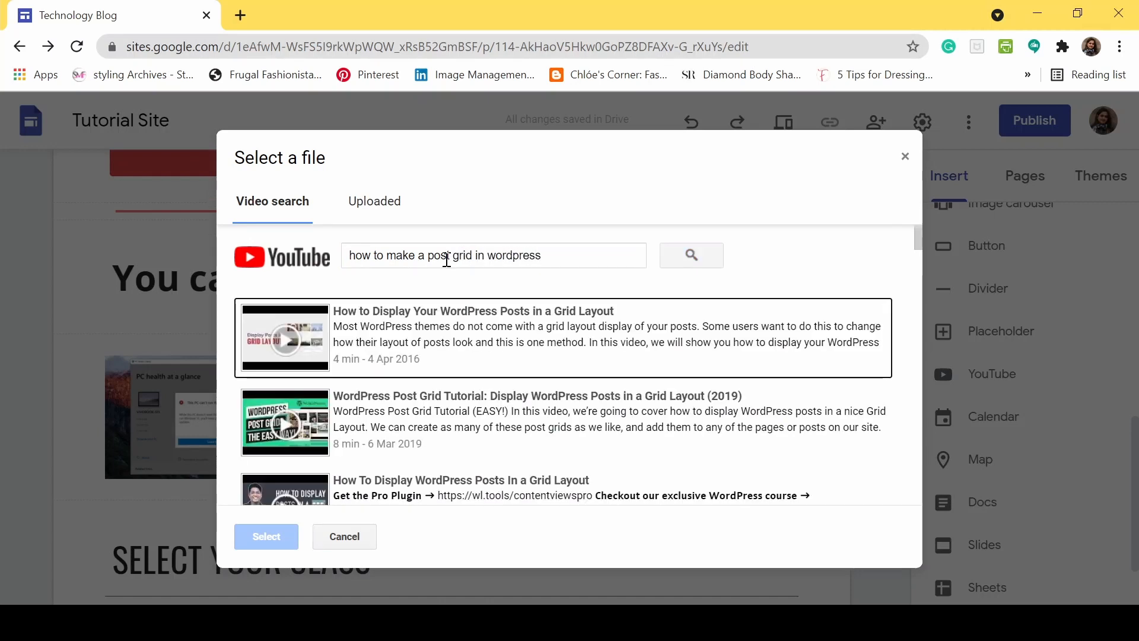
scroll(474, 284, "down", 10)
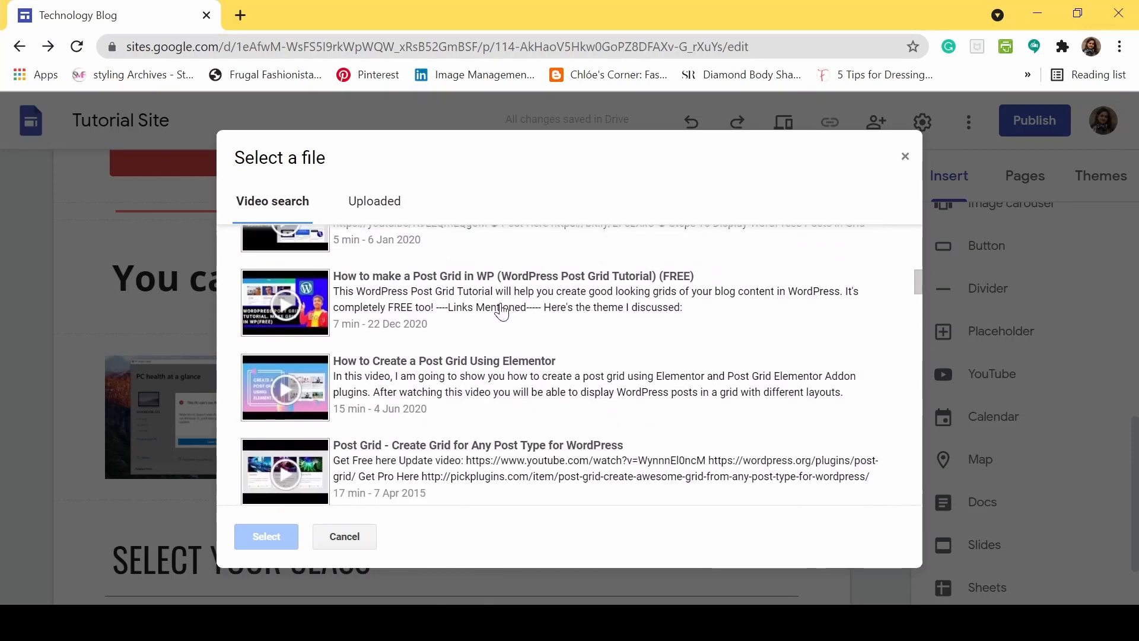
left_click(691, 298)
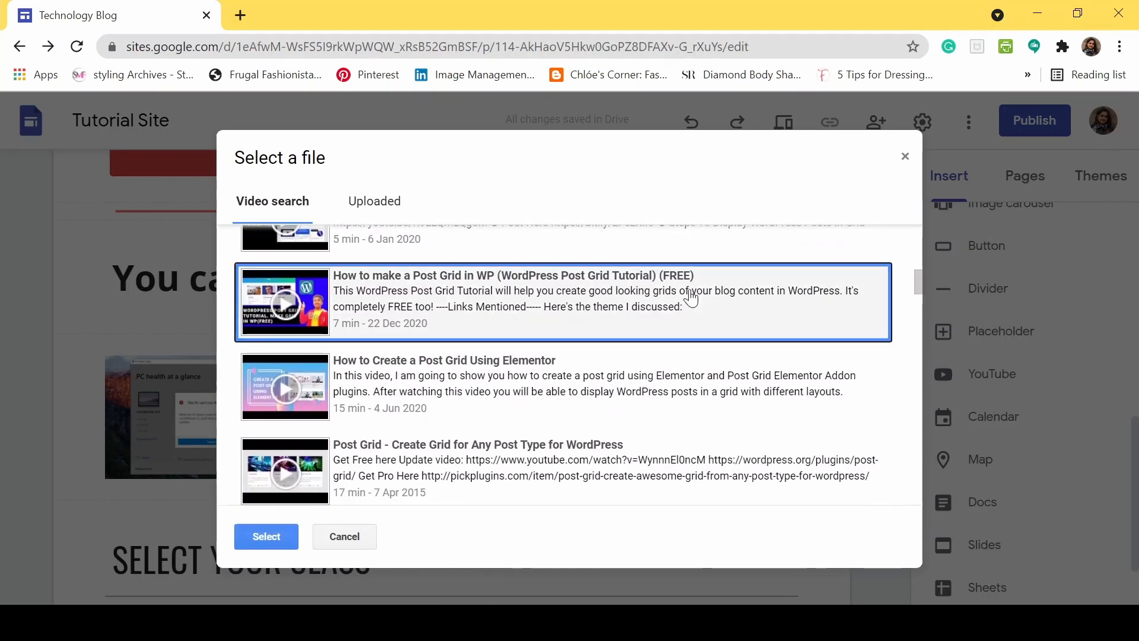
left_click(274, 540)
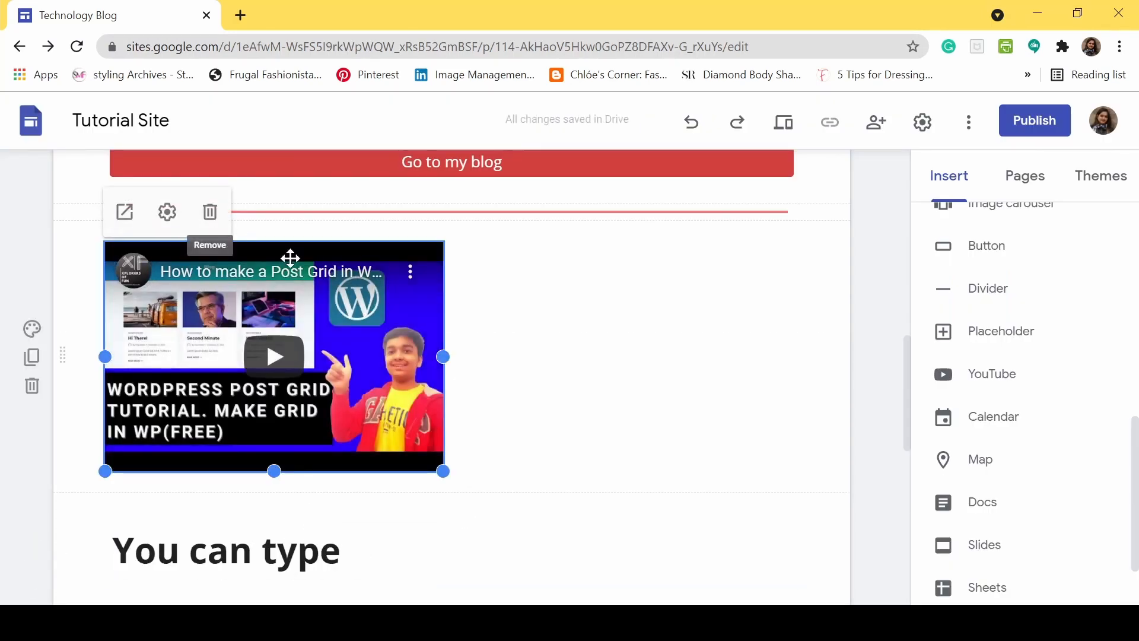
left_click(209, 212)
scroll(1104, 326, "down", 2)
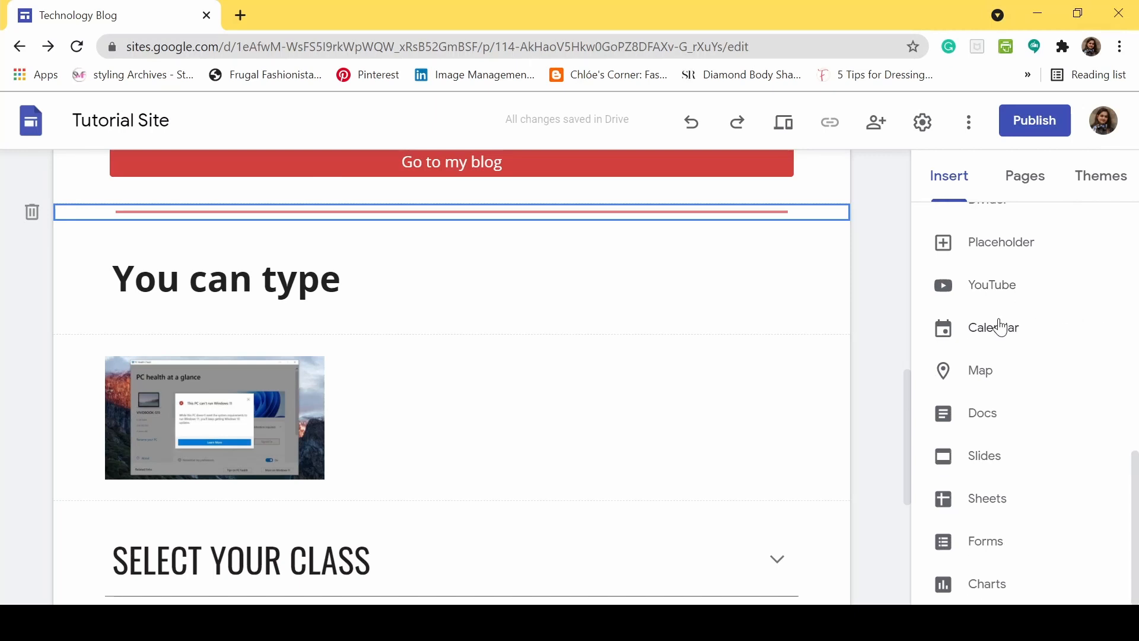
Insert a map of London, UK below the divider, look it over on the page, and delete it.
left_click(971, 375)
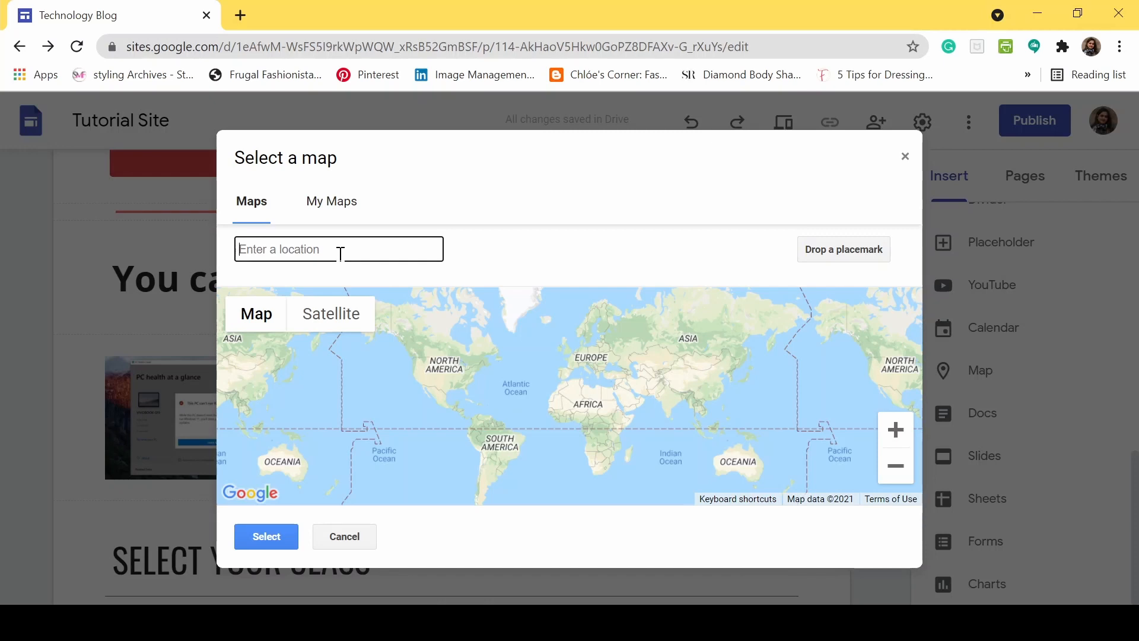
type("London")
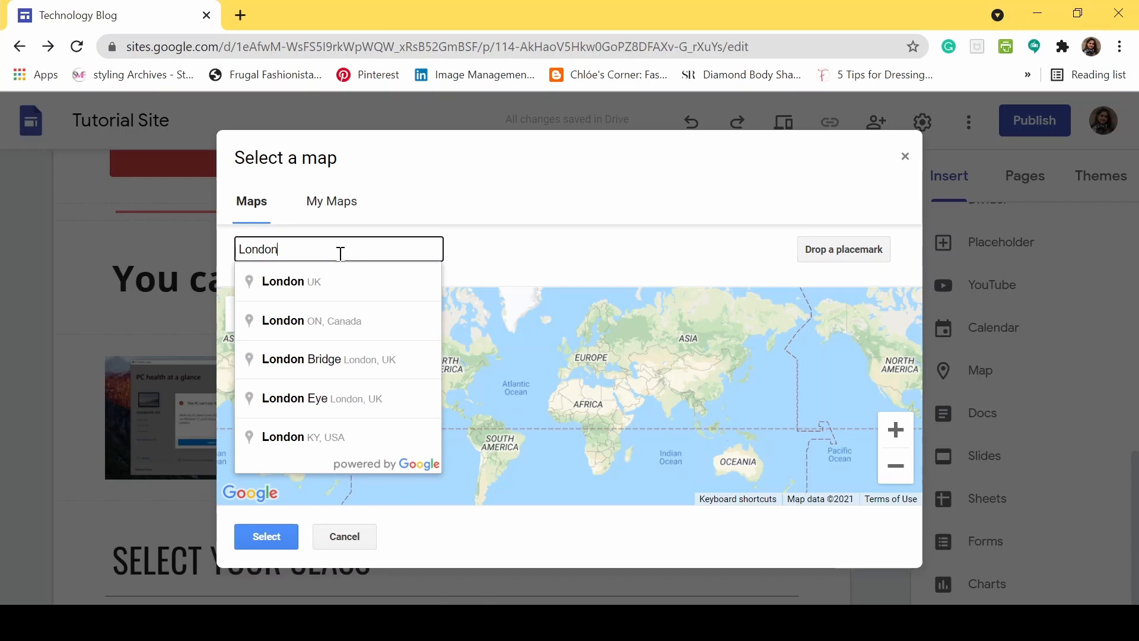
left_click(354, 277)
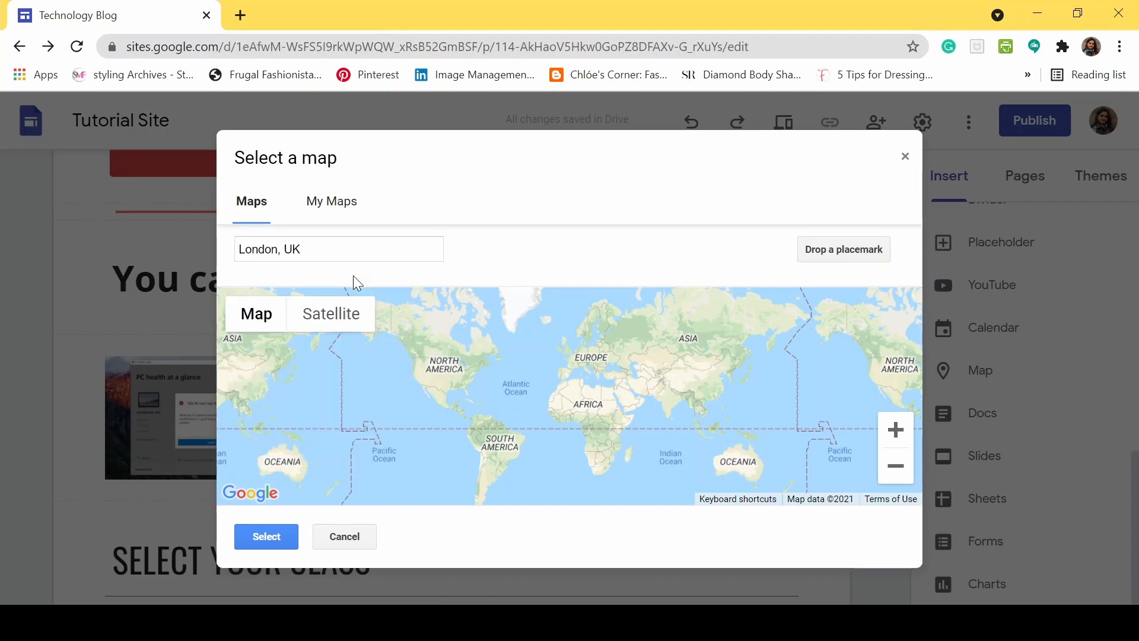
left_click(270, 537)
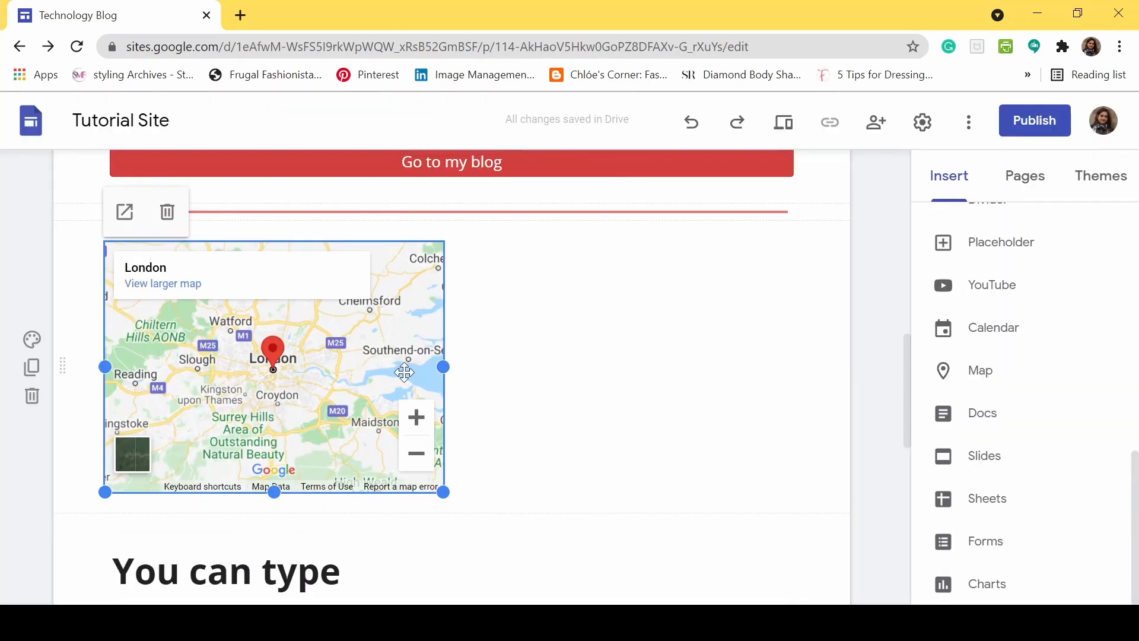
scroll(294, 350, "down", 2)
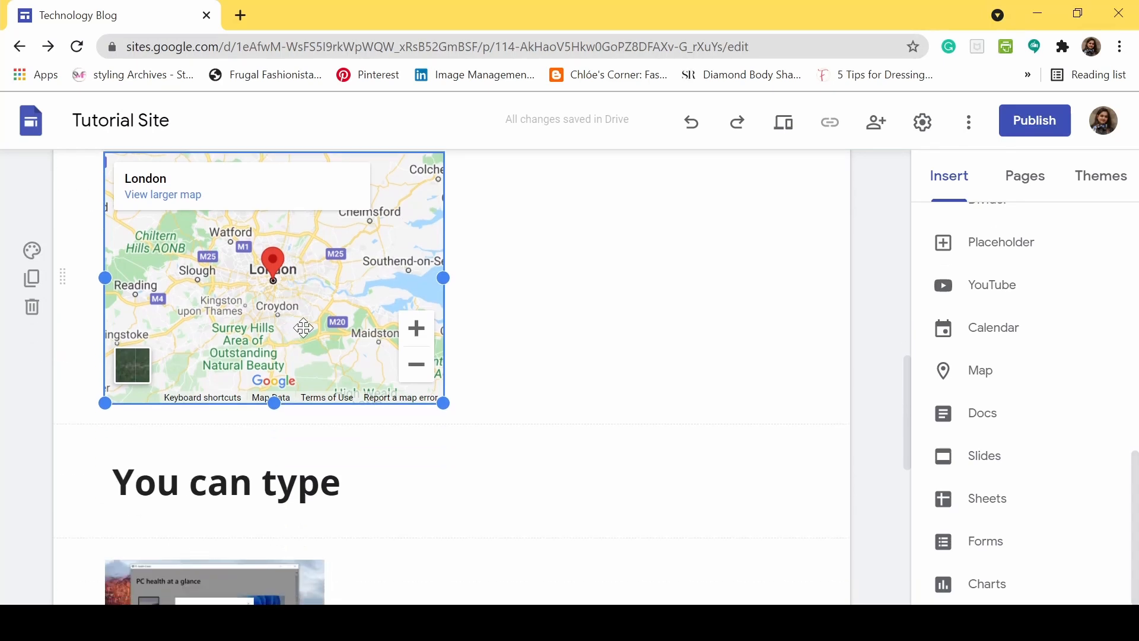
scroll(783, 471, "up", 3)
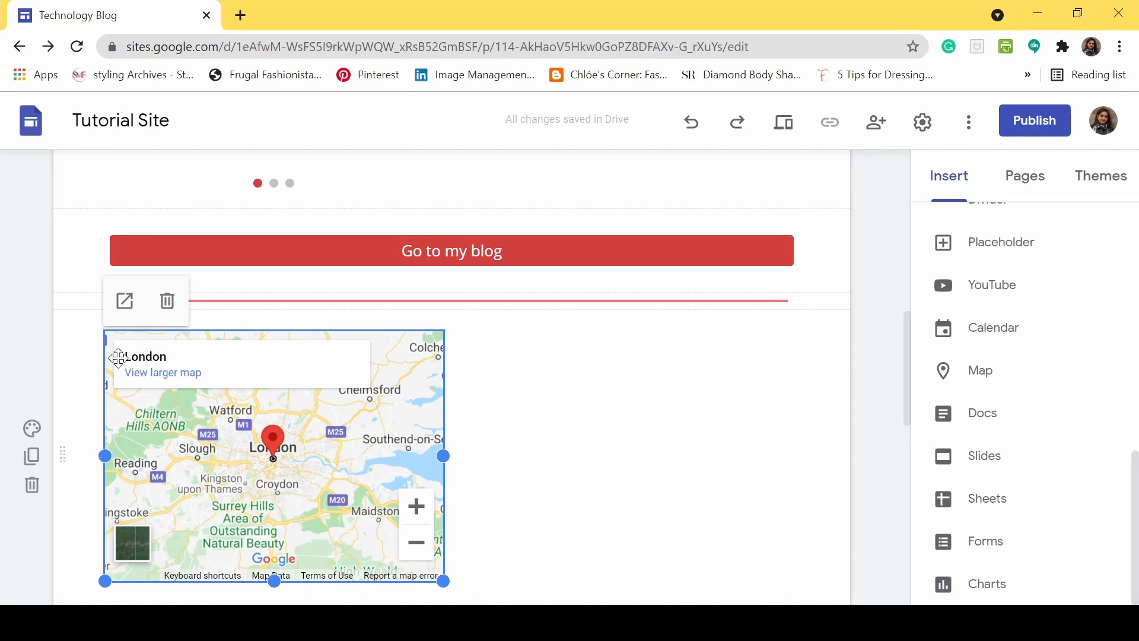
key("Delete")
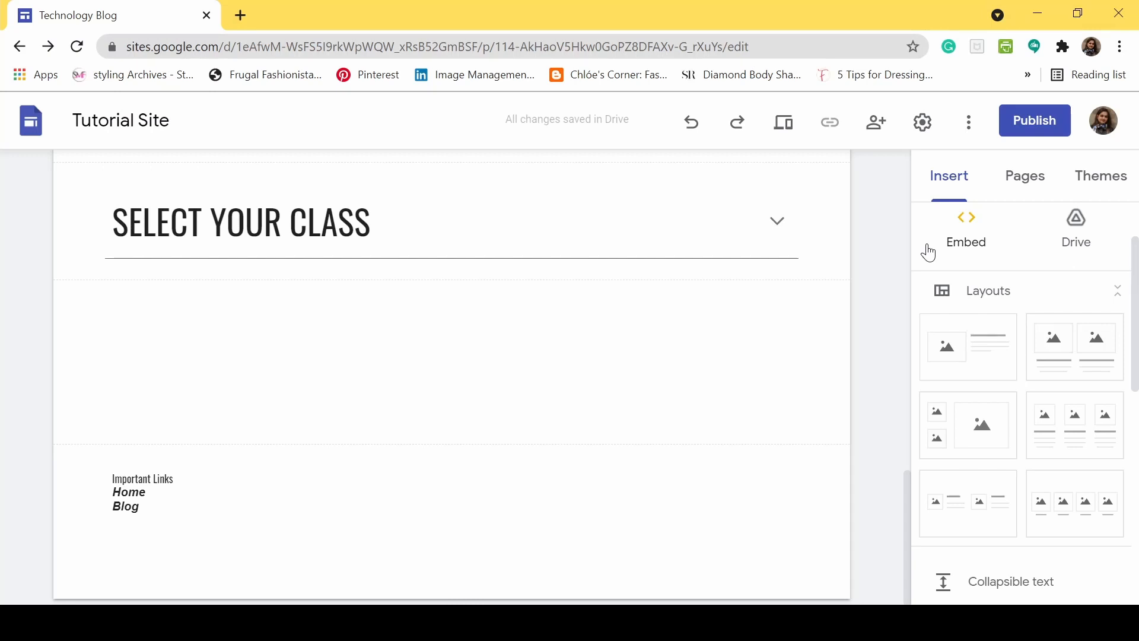
Try the two-column and three-column image-and-text layouts below the SELECT YOUR CLASS section, deleting each one after viewing it.
left_click(1090, 351)
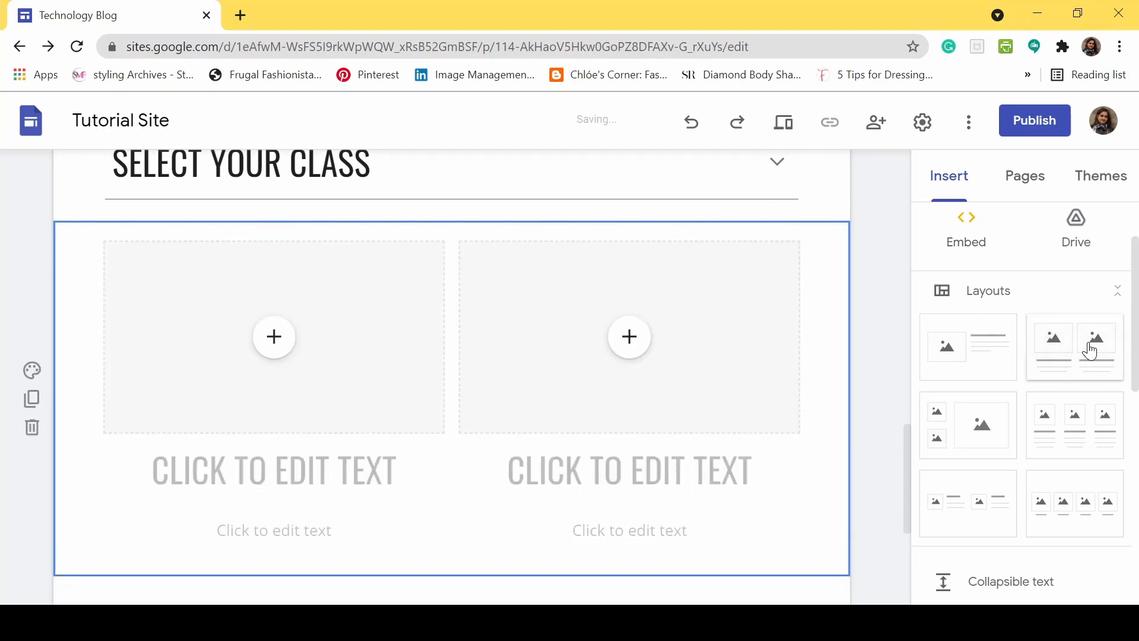
left_click(285, 330)
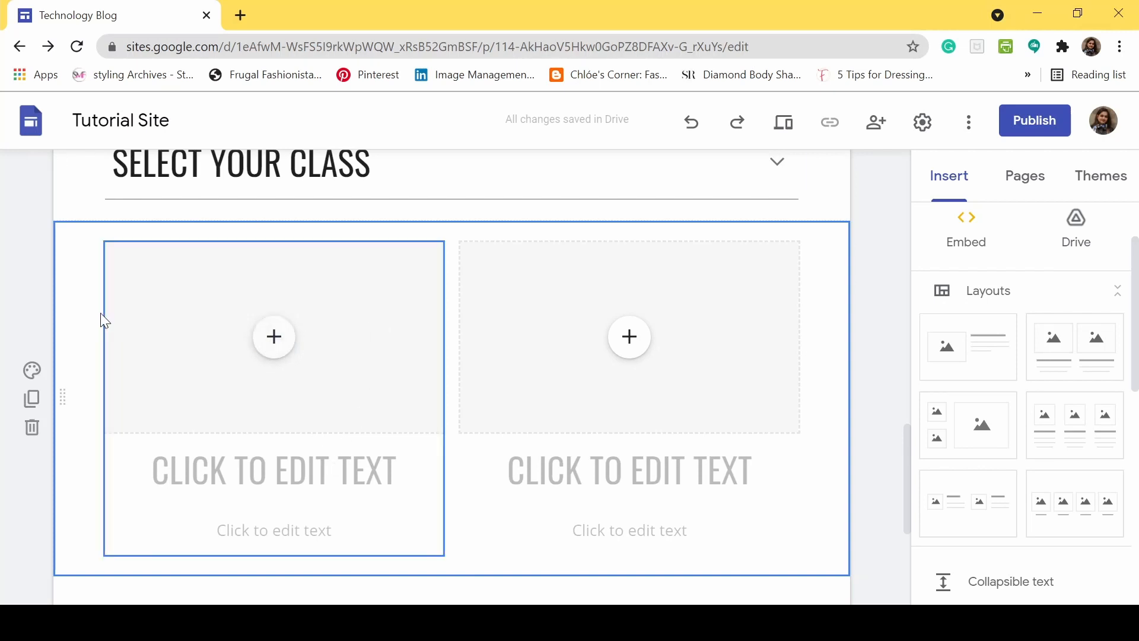
left_click(32, 427)
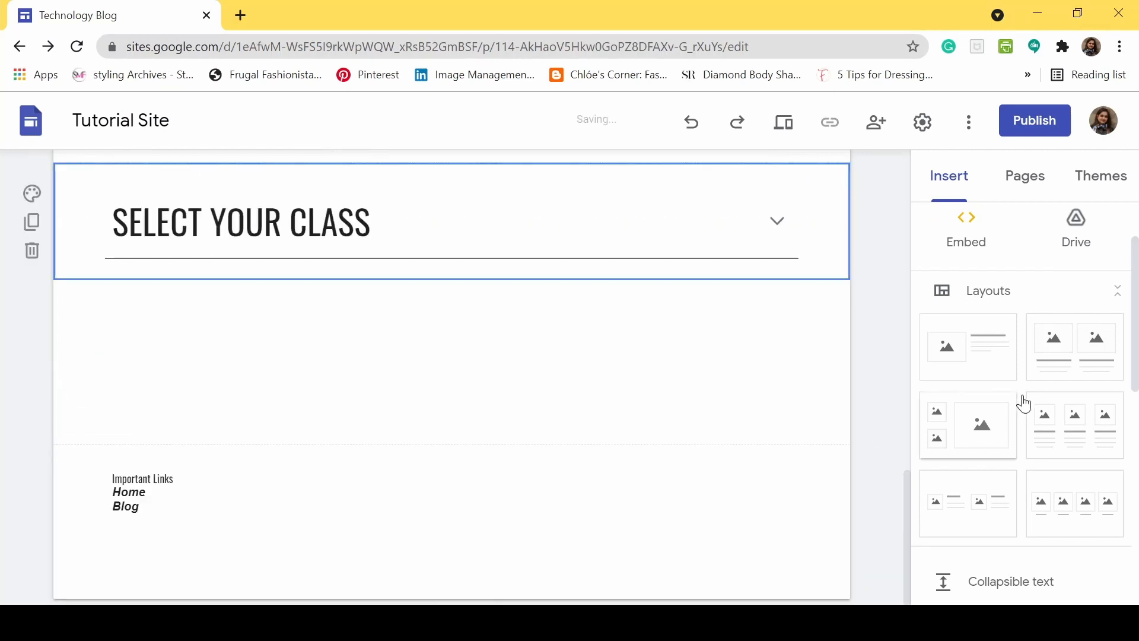
left_click(1082, 428)
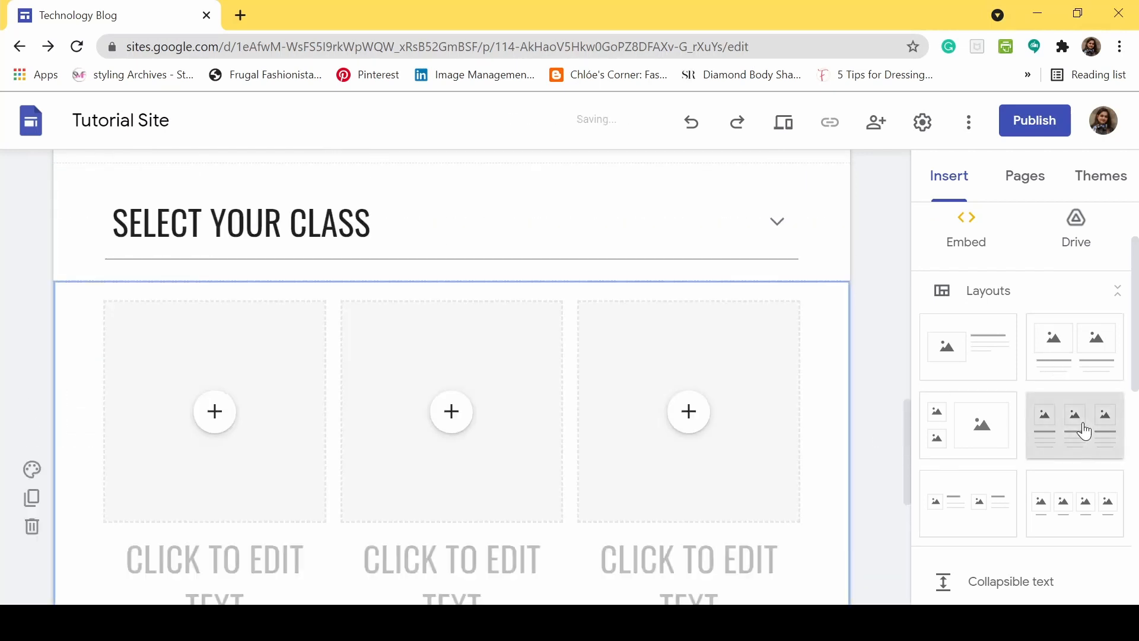
scroll(287, 204, "down", 4)
left_click(33, 288)
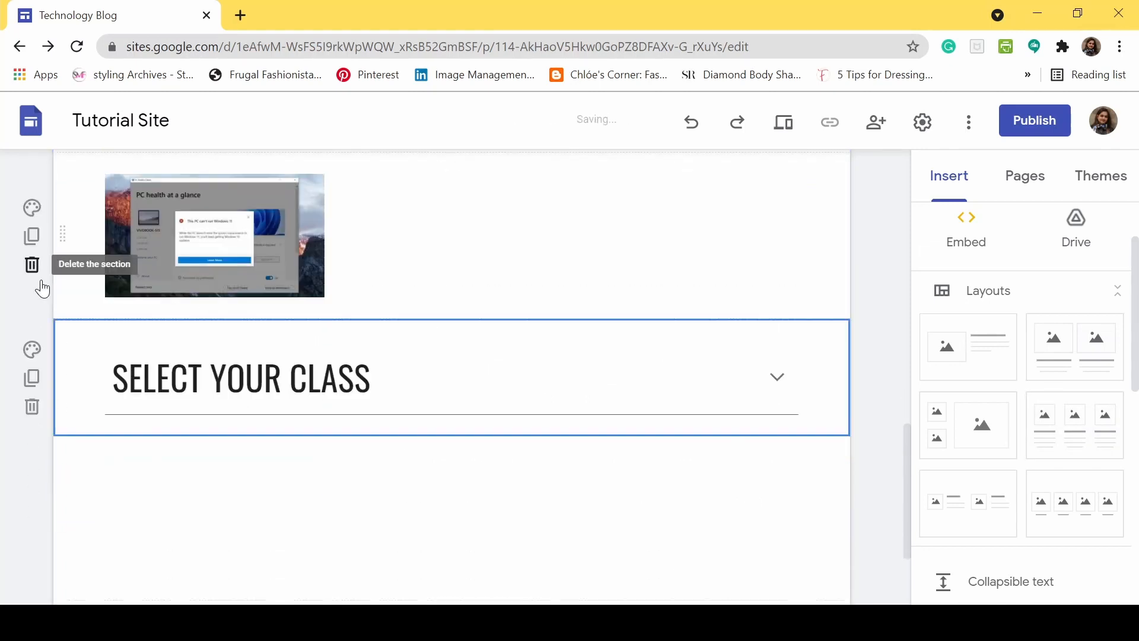
Try the layout with two small images beside a large one and the single image-with-text layout, deleting each section.
left_click(986, 437)
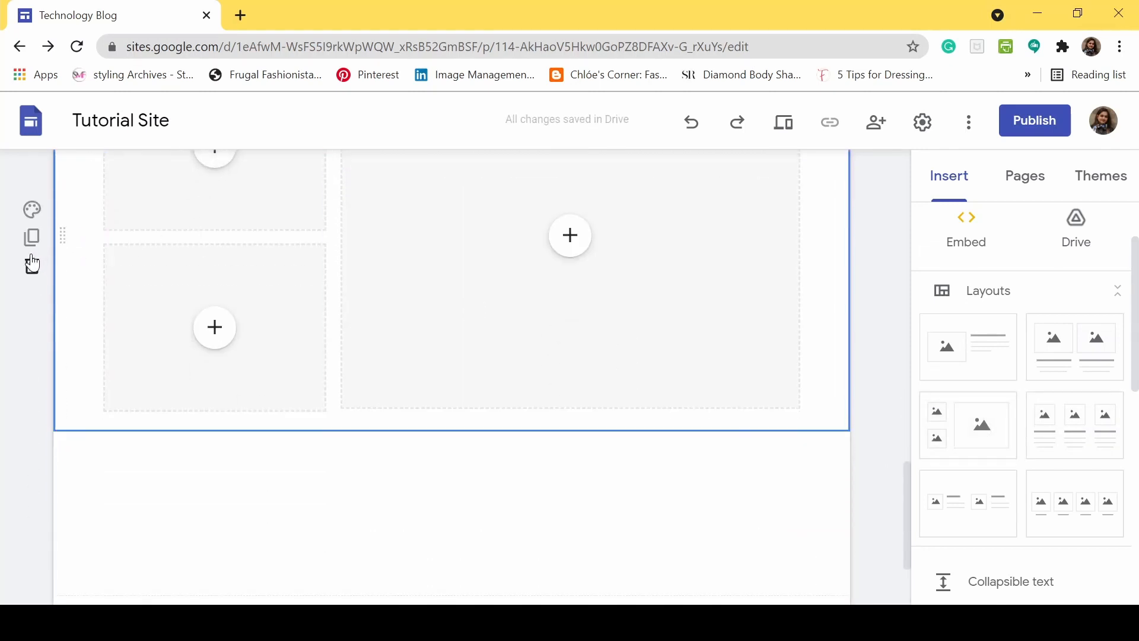
left_click(32, 263)
left_click(946, 348)
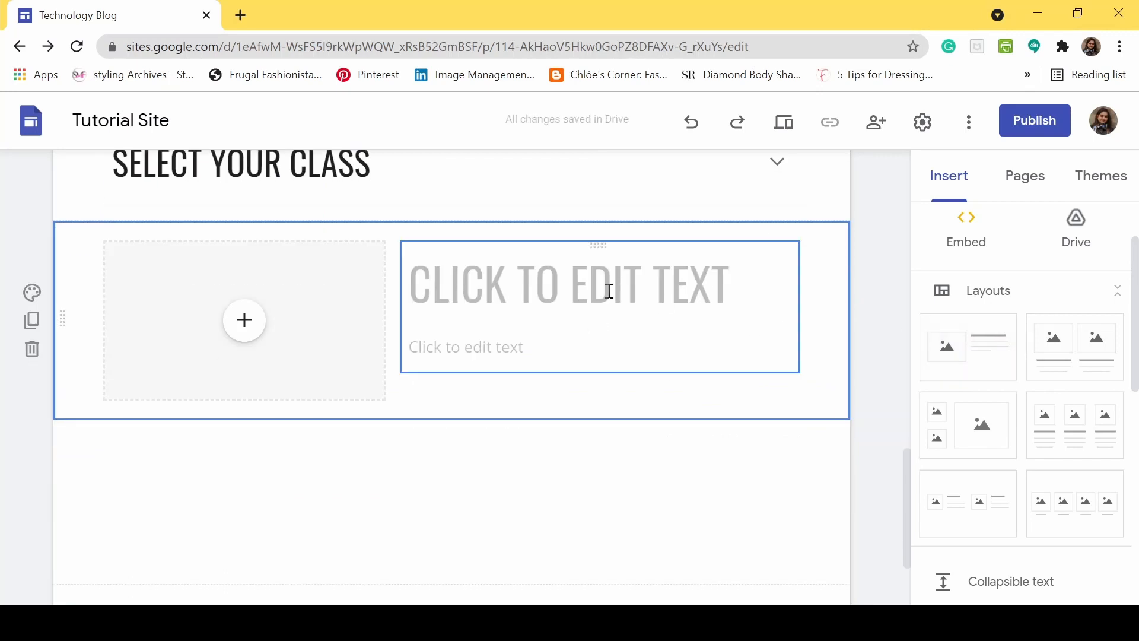
left_click(32, 349)
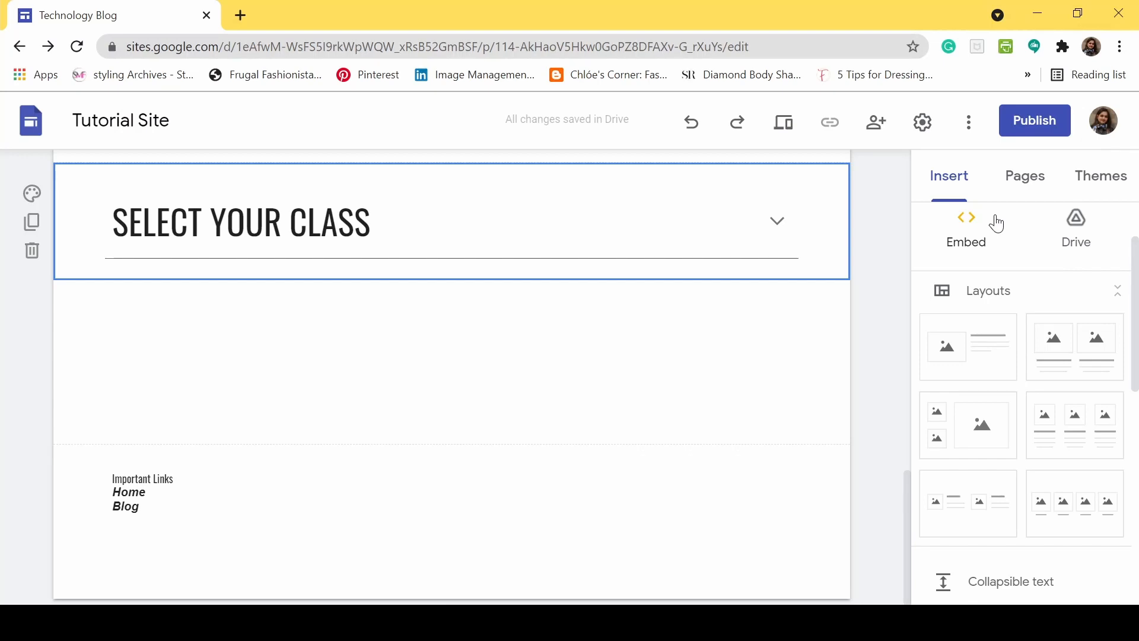
Review the site settings for navigation, brand images, viewer tools, custom domains and analytics.
scroll(996, 223, "up", 2)
scroll(884, 280, "up", 15)
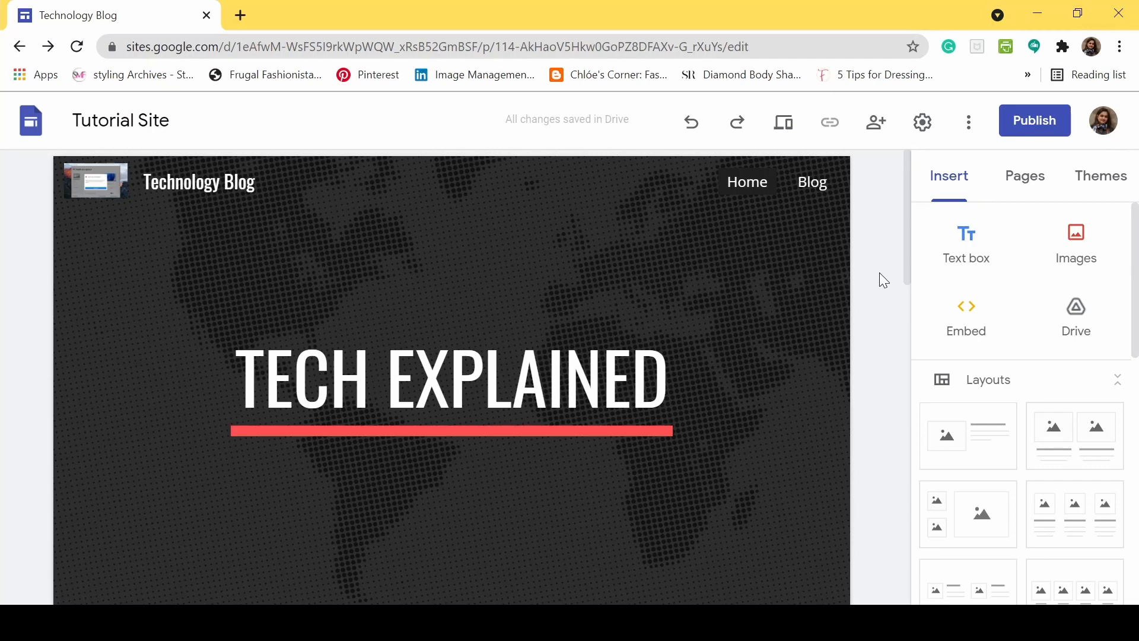
left_click(914, 132)
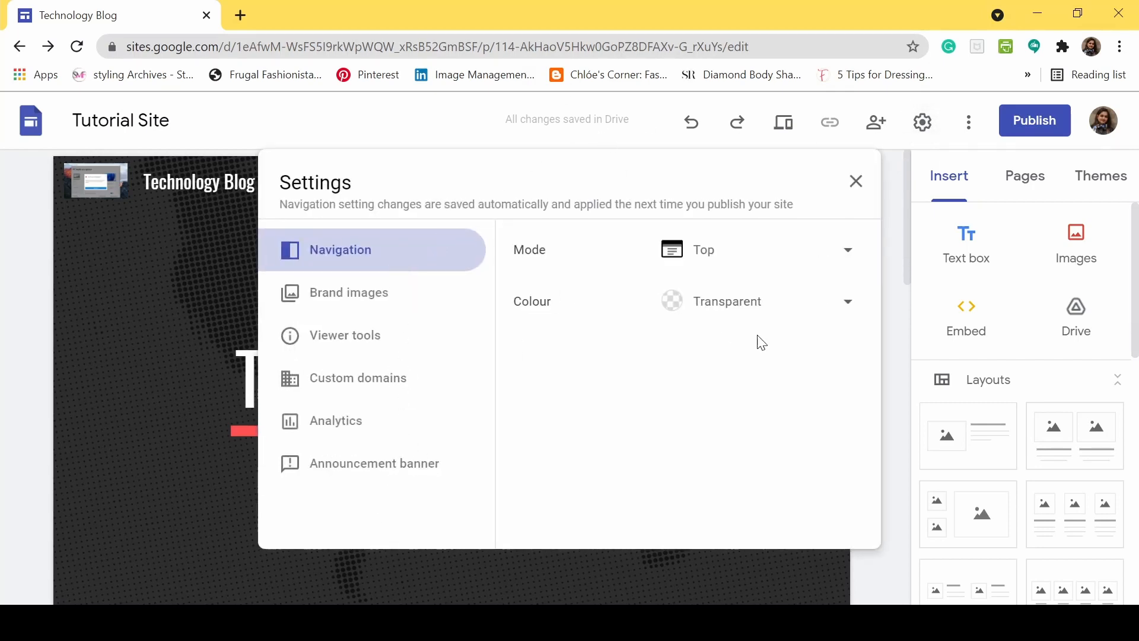
left_click(390, 293)
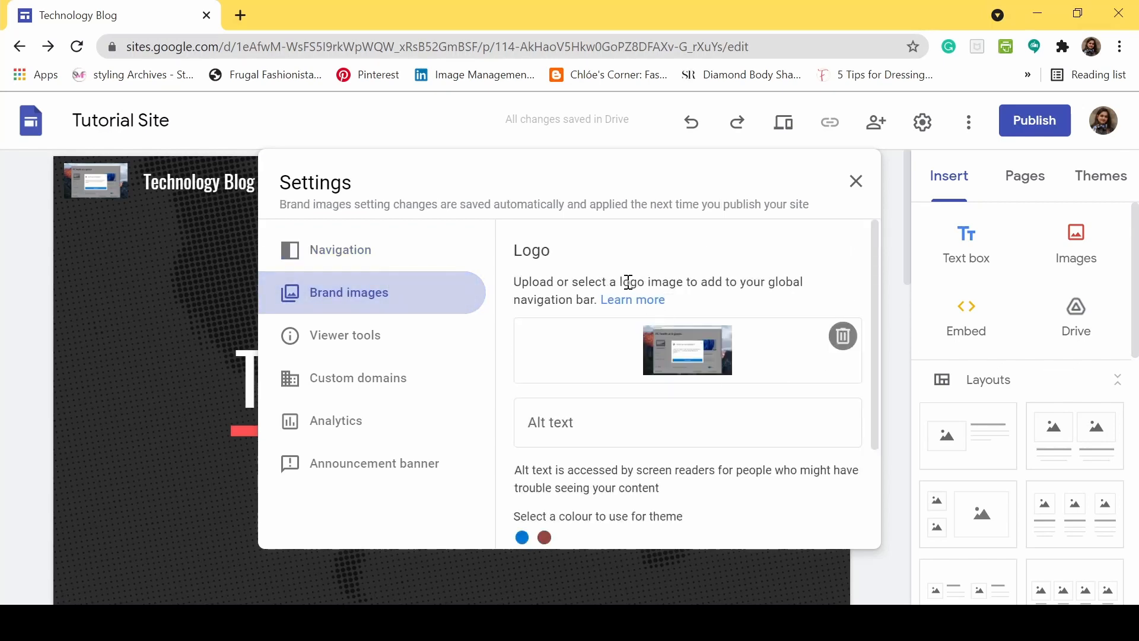
scroll(628, 281, "down", 3)
left_click(451, 344)
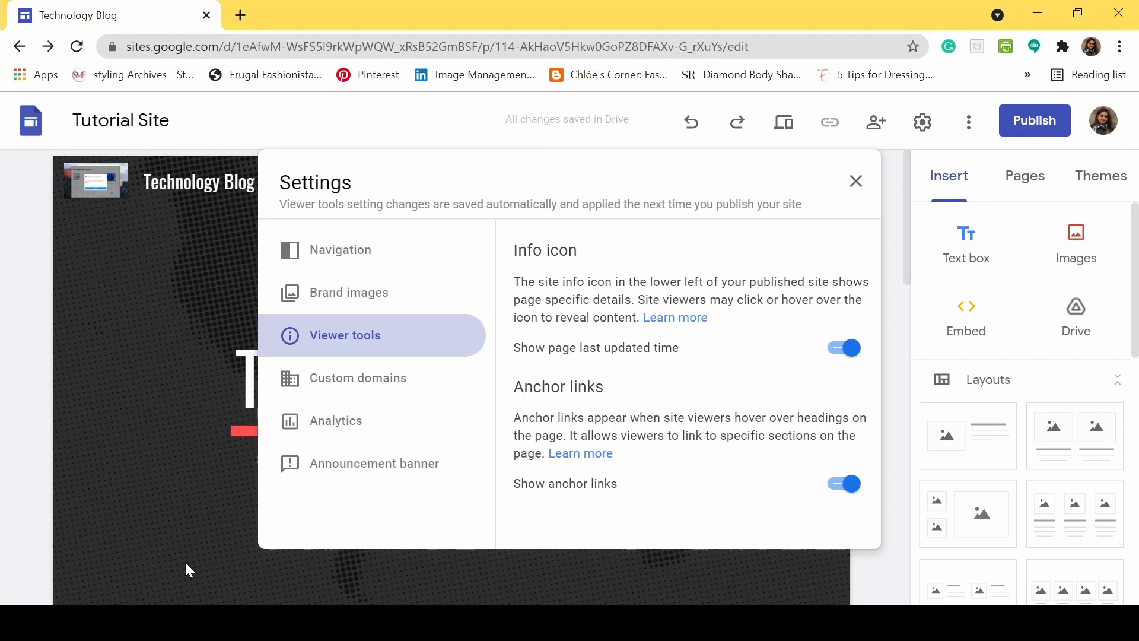
left_click(330, 386)
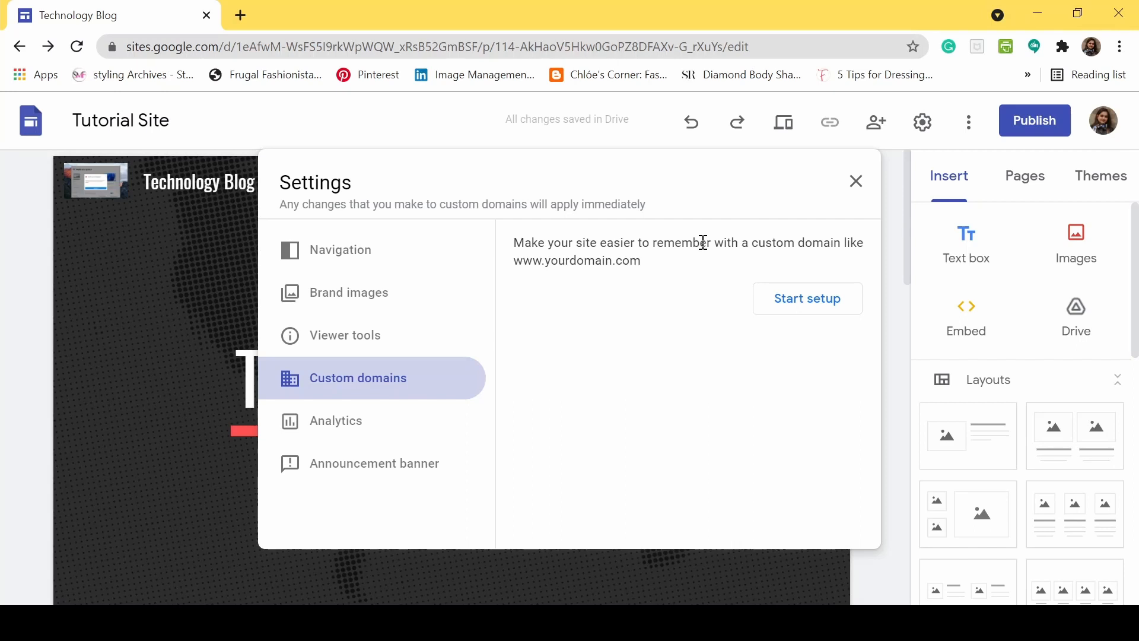
left_click(414, 419)
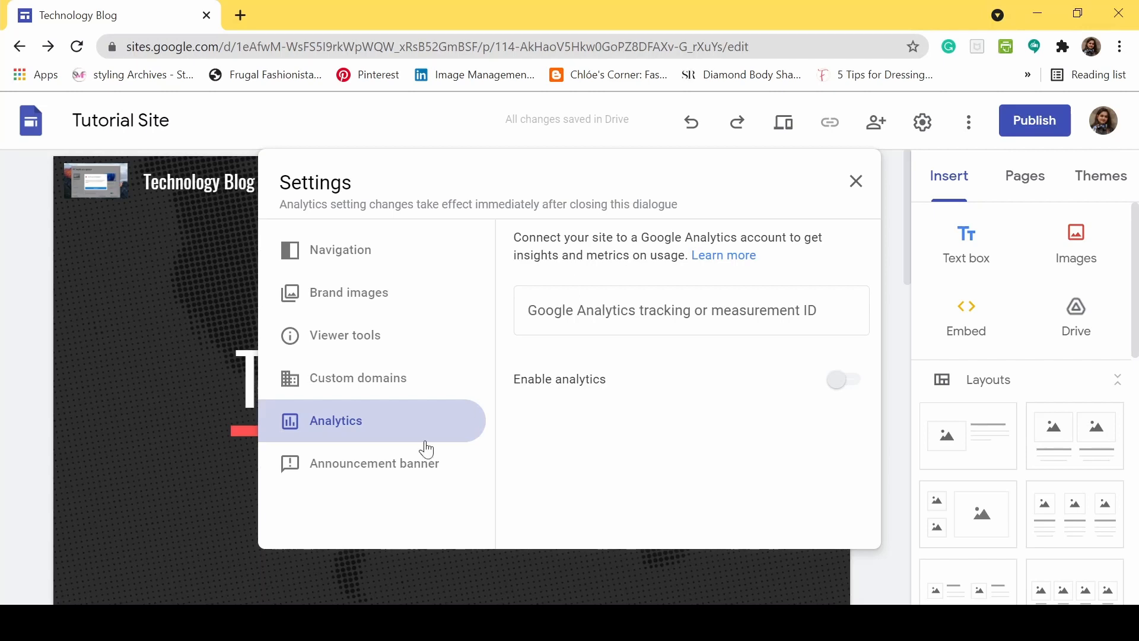
Turn on the site's announcement banner and set its colour to white (#ffffff).
left_click(378, 482)
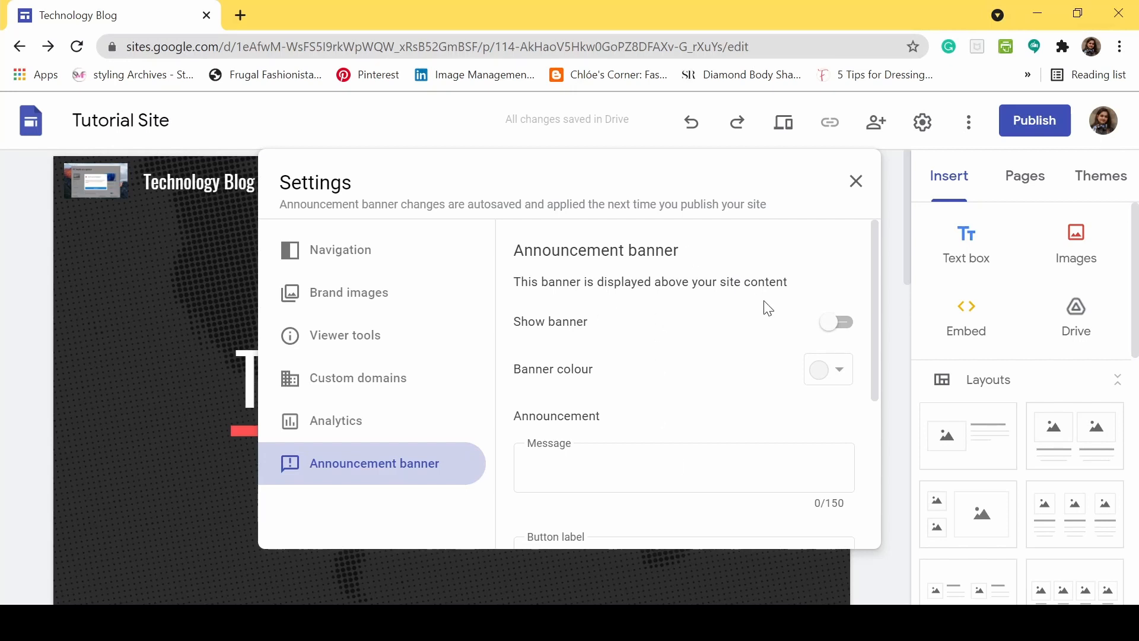
left_click(846, 325)
scroll(685, 323, "down", 2)
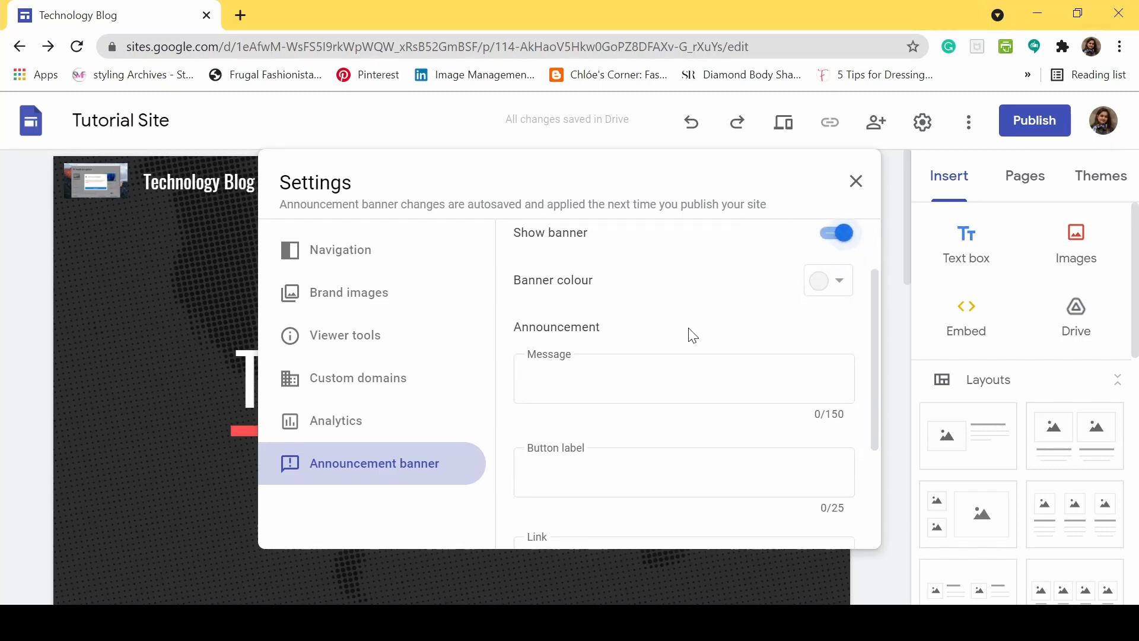
left_click(821, 284)
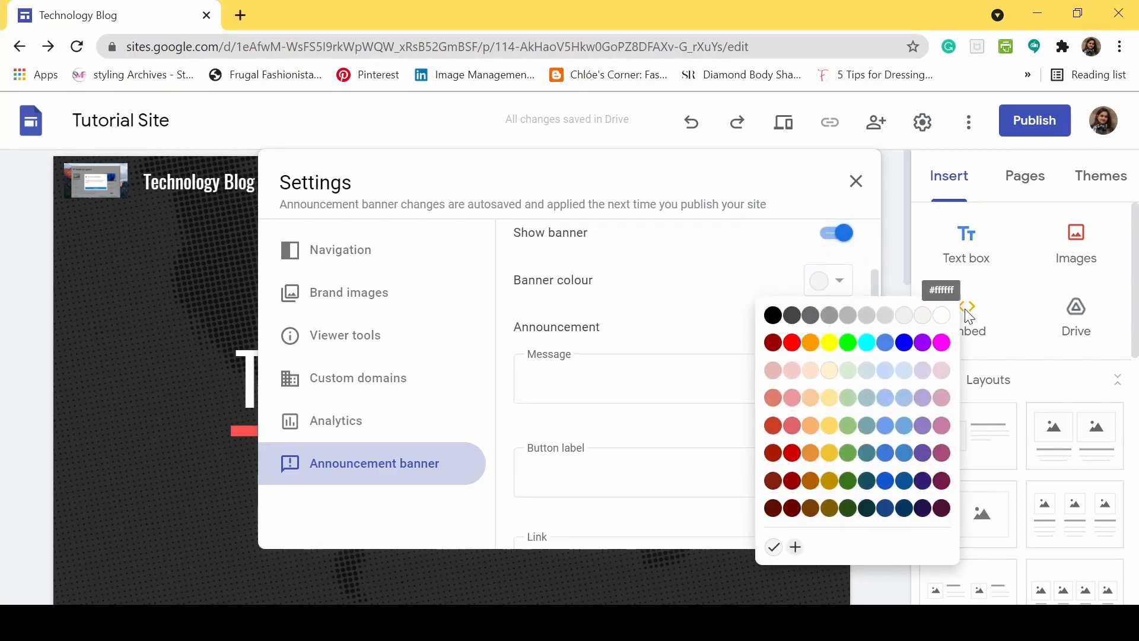
left_click(942, 317)
Set the banner message to "We use cookies on this website" with visibility on all pages, and close the settings.
left_click(645, 380)
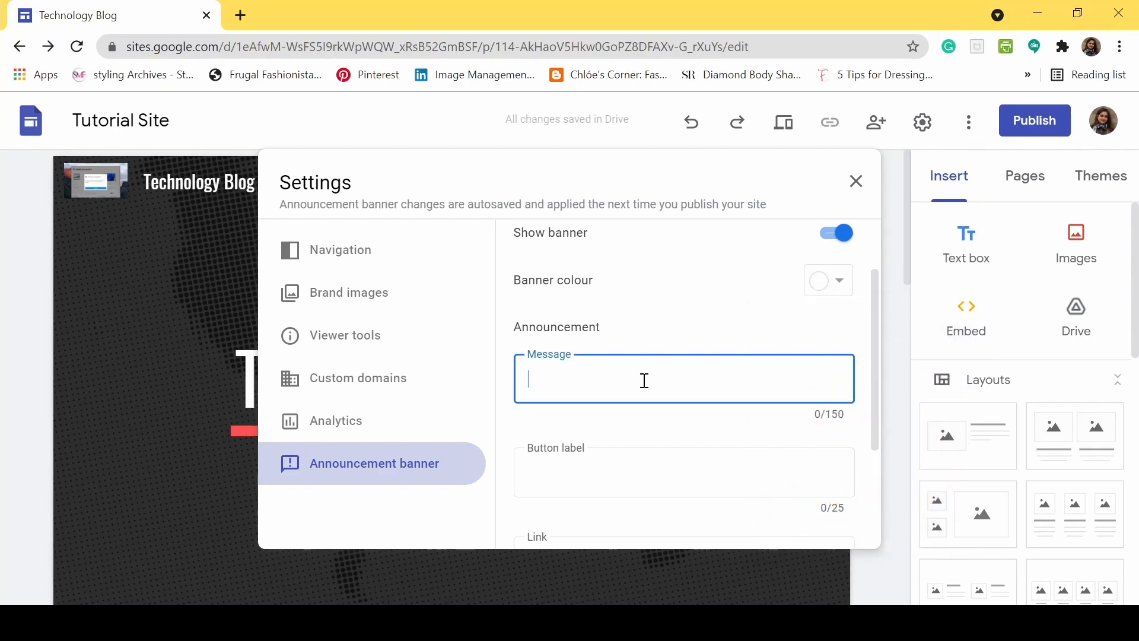
type("We use cookies on this website")
scroll(631, 409, "up", 2)
scroll(669, 372, "down", 4)
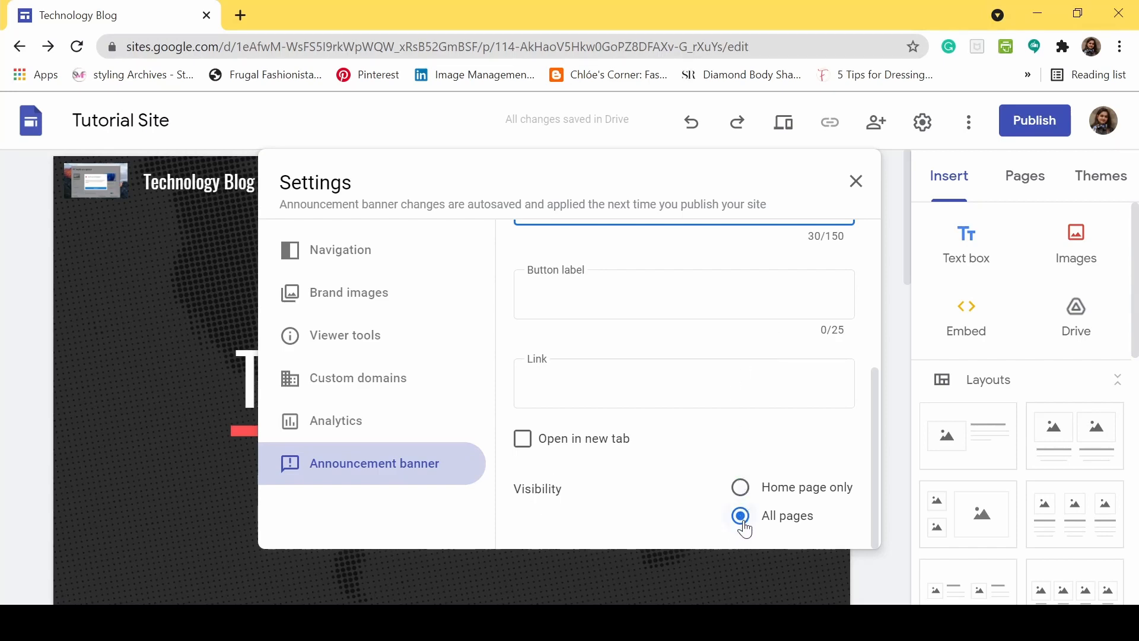
scroll(768, 300, "up", 5)
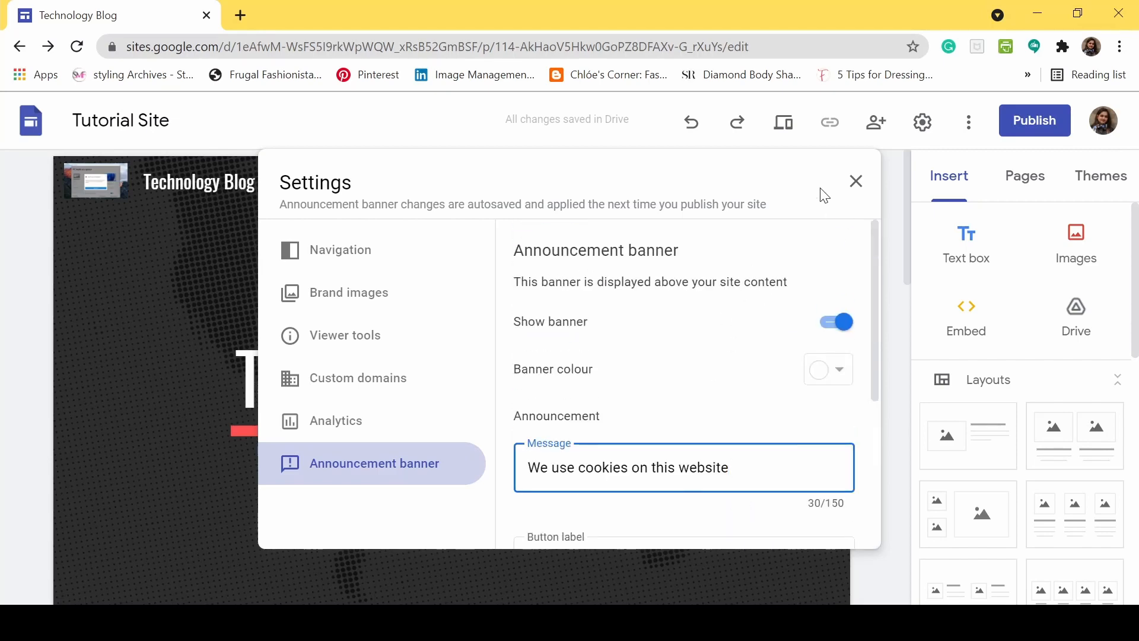
left_click(854, 183)
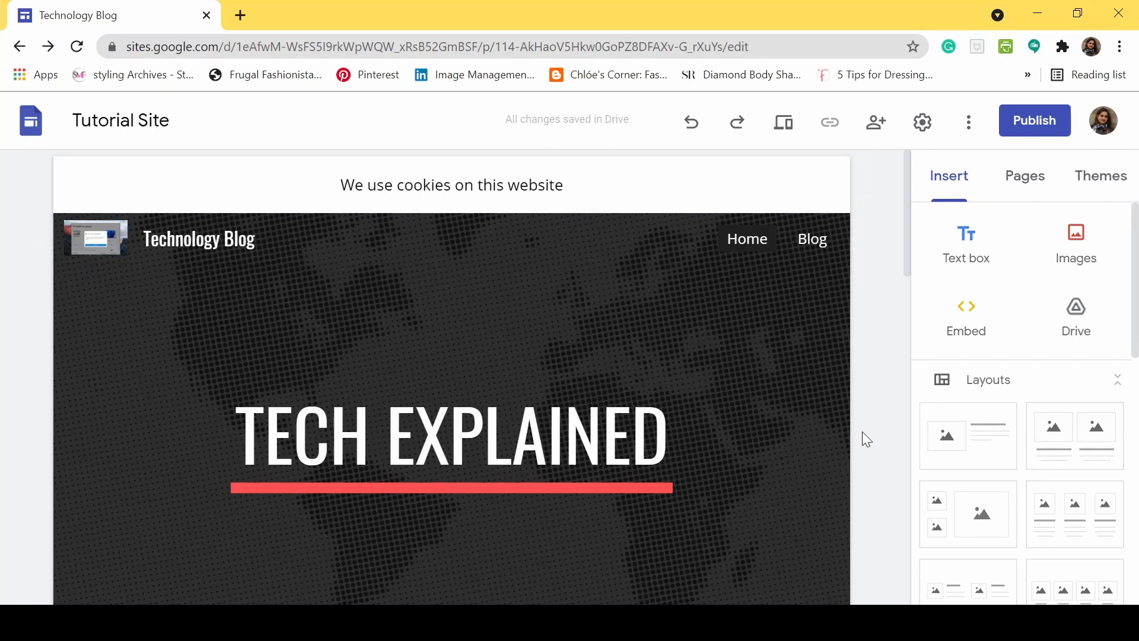
Publish the site to the web with the address techblog06.
left_click(1047, 113)
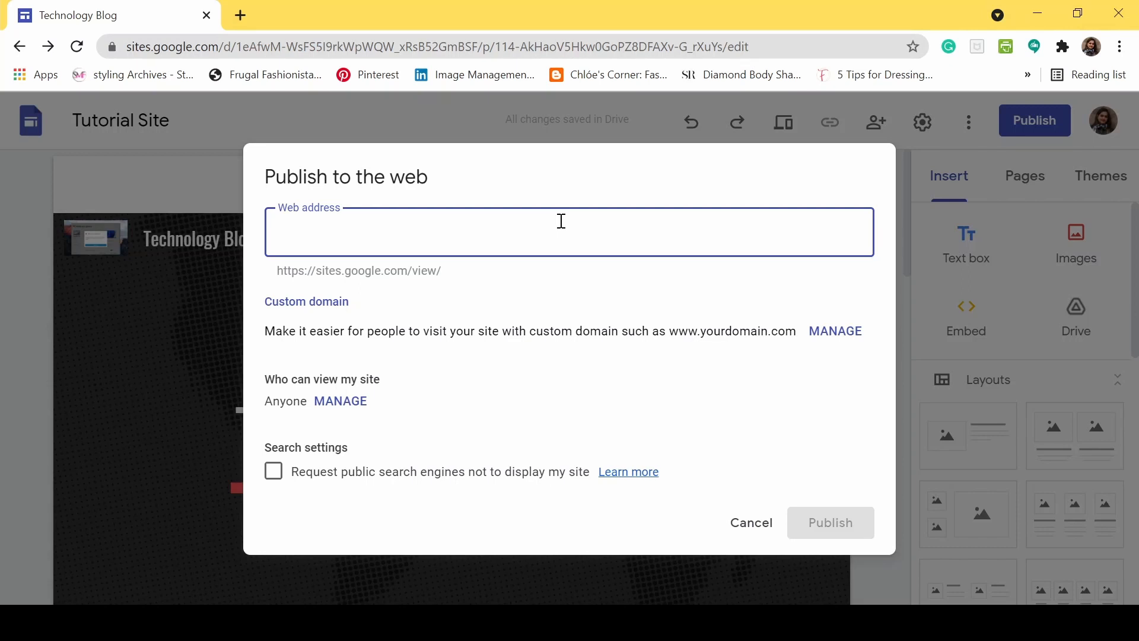
type("techblog06")
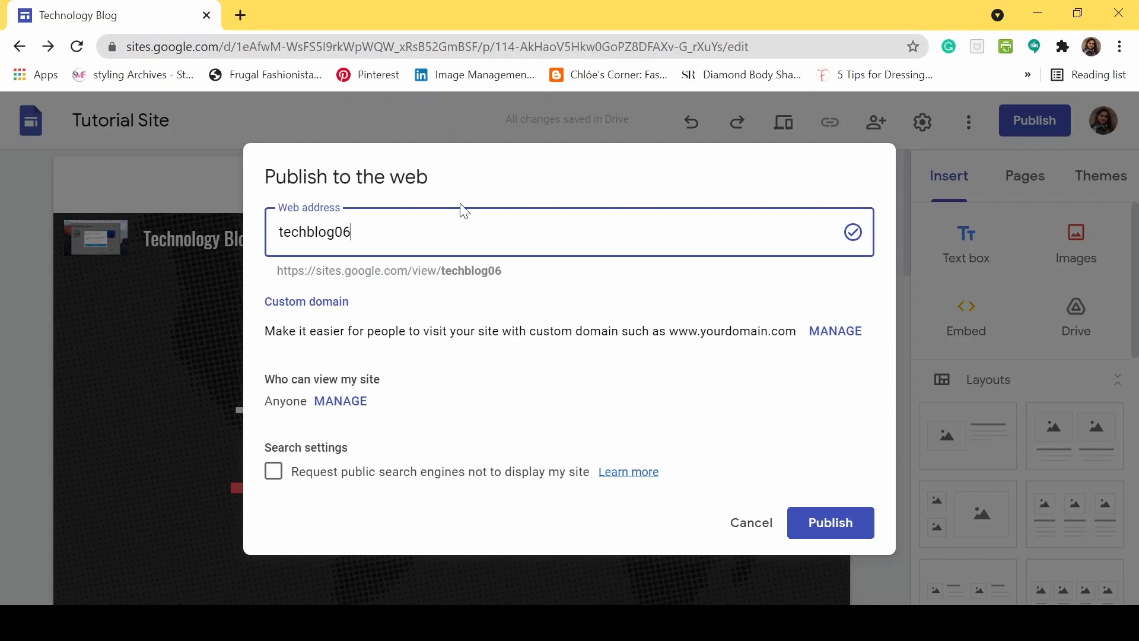
left_click(832, 528)
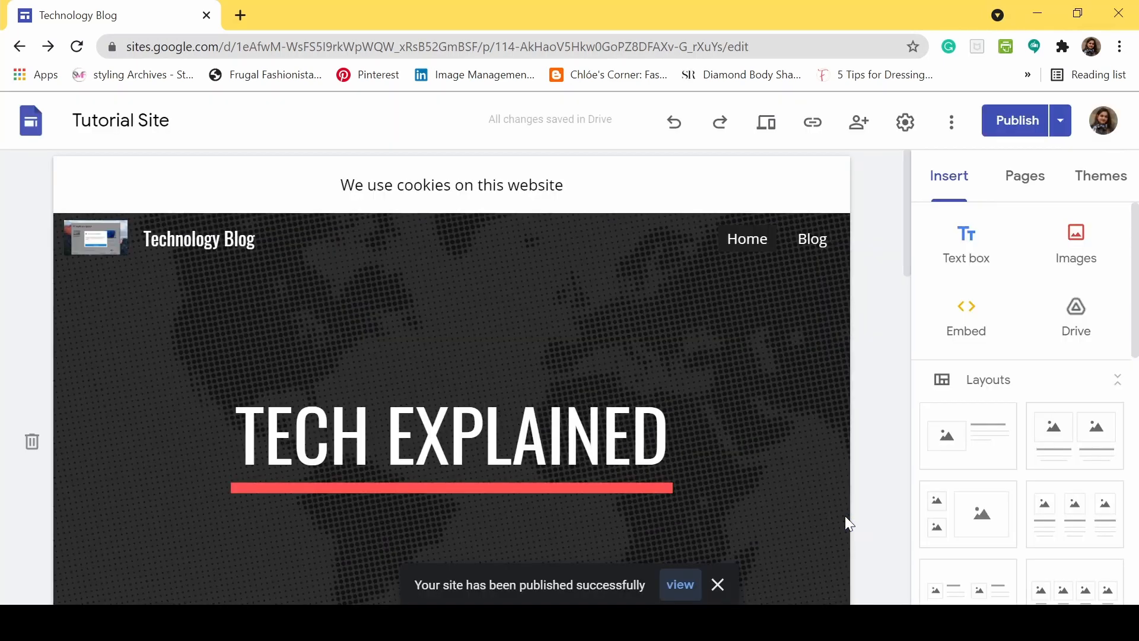
Check the published site's home page, carousel and "Go to my blog" button, return to the home page, and close the published site.
left_click(685, 585)
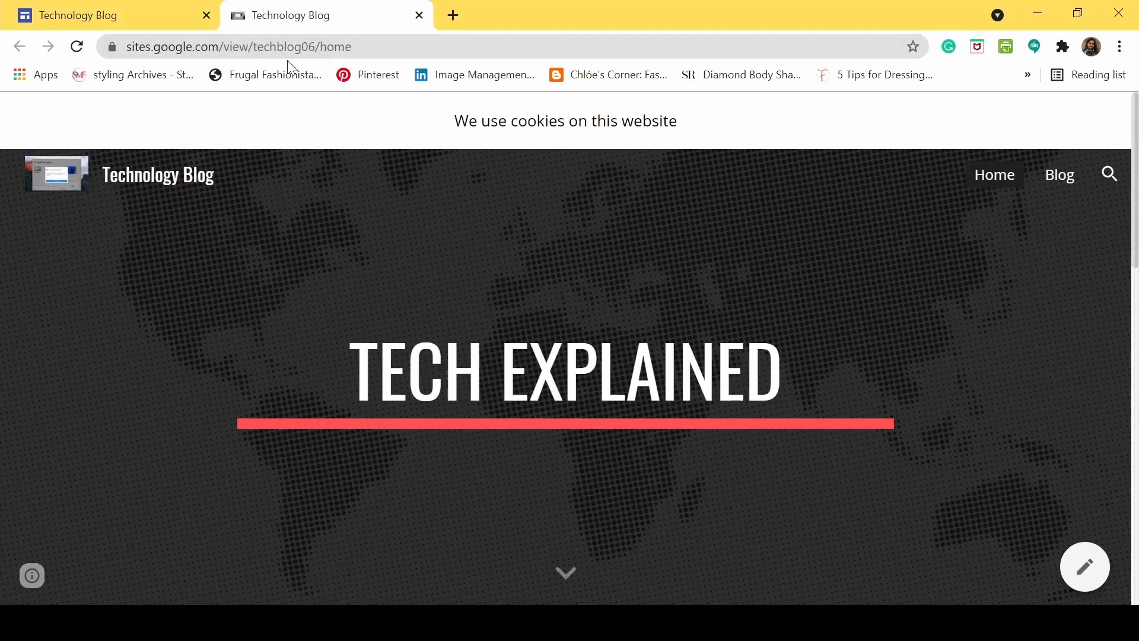
scroll(1014, 153, "down", 10)
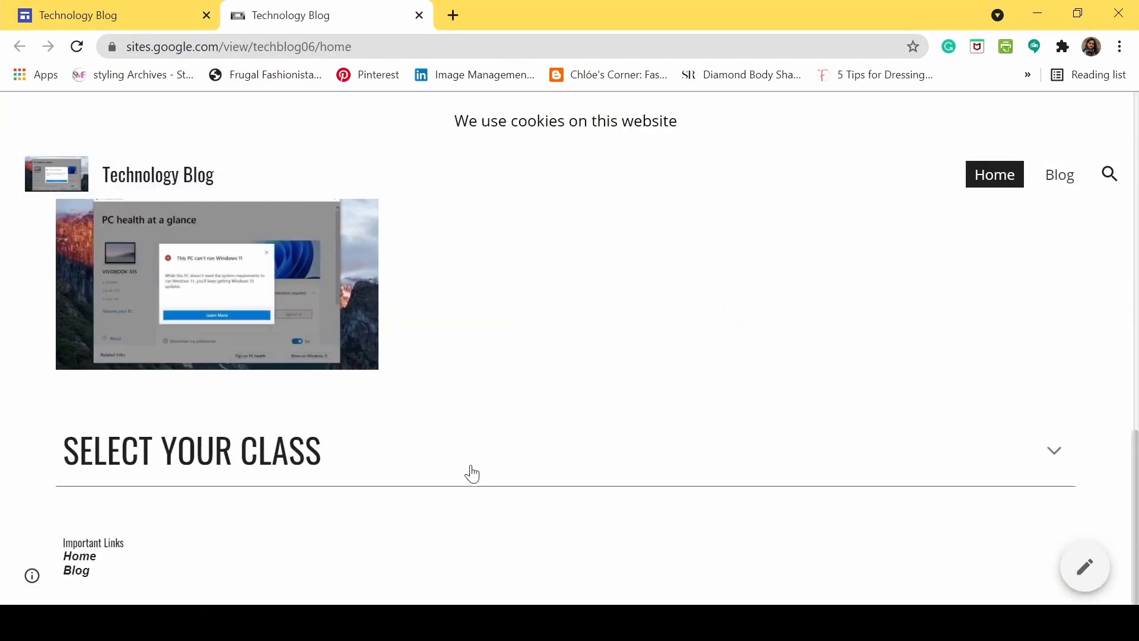
scroll(468, 470, "up", 8)
scroll(415, 451, "down", 3)
left_click(526, 333)
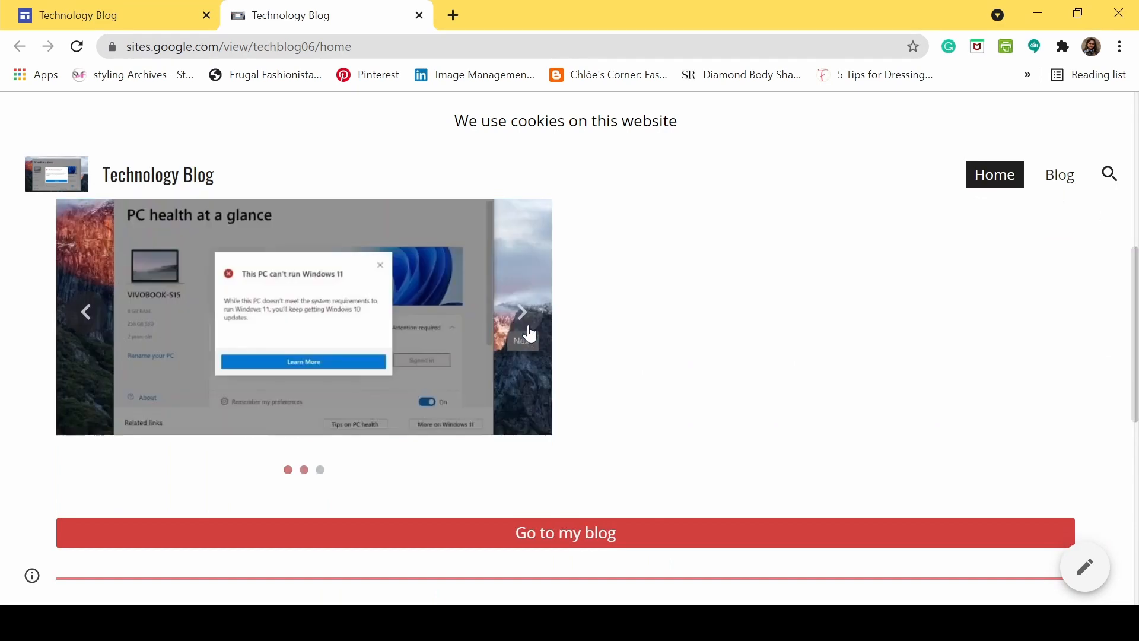
scroll(739, 416, "down", 3)
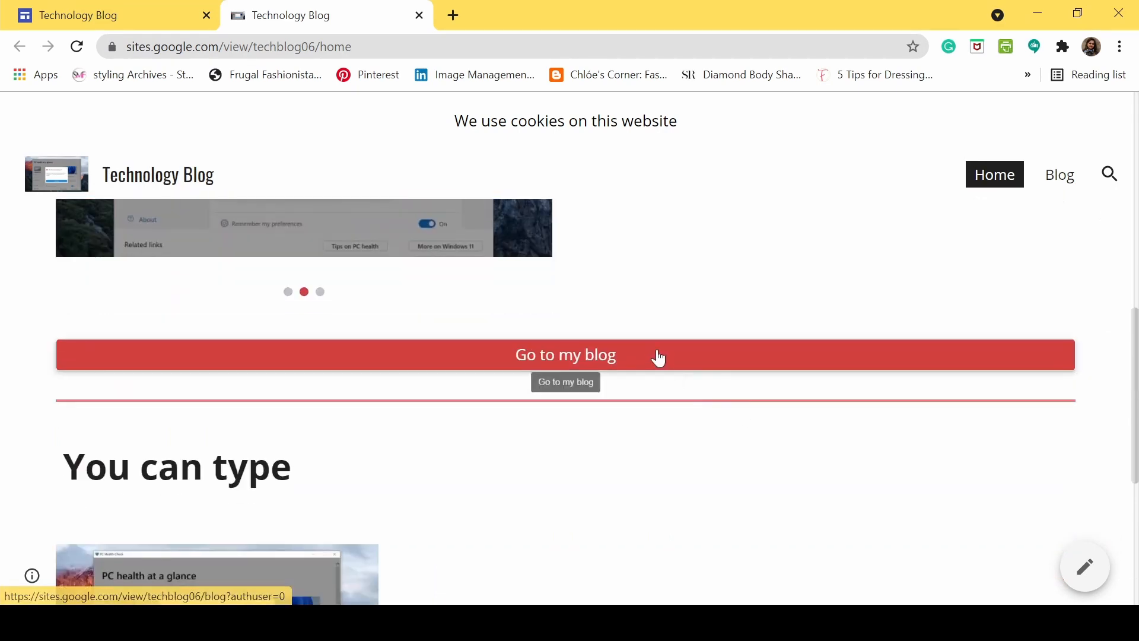
left_click(658, 357)
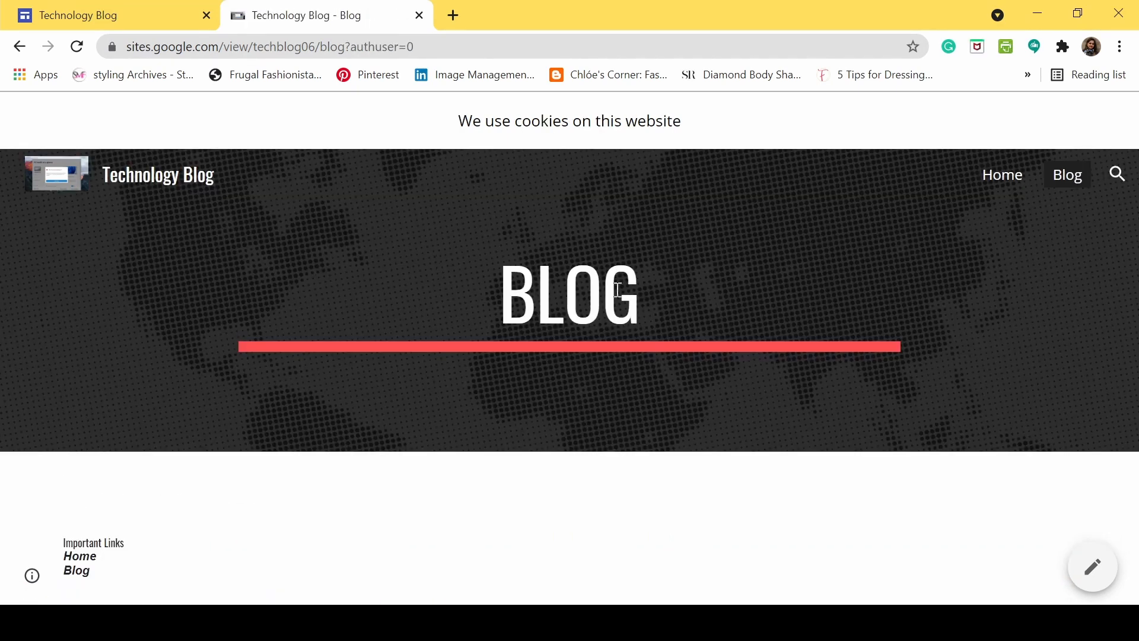
left_click(170, 185)
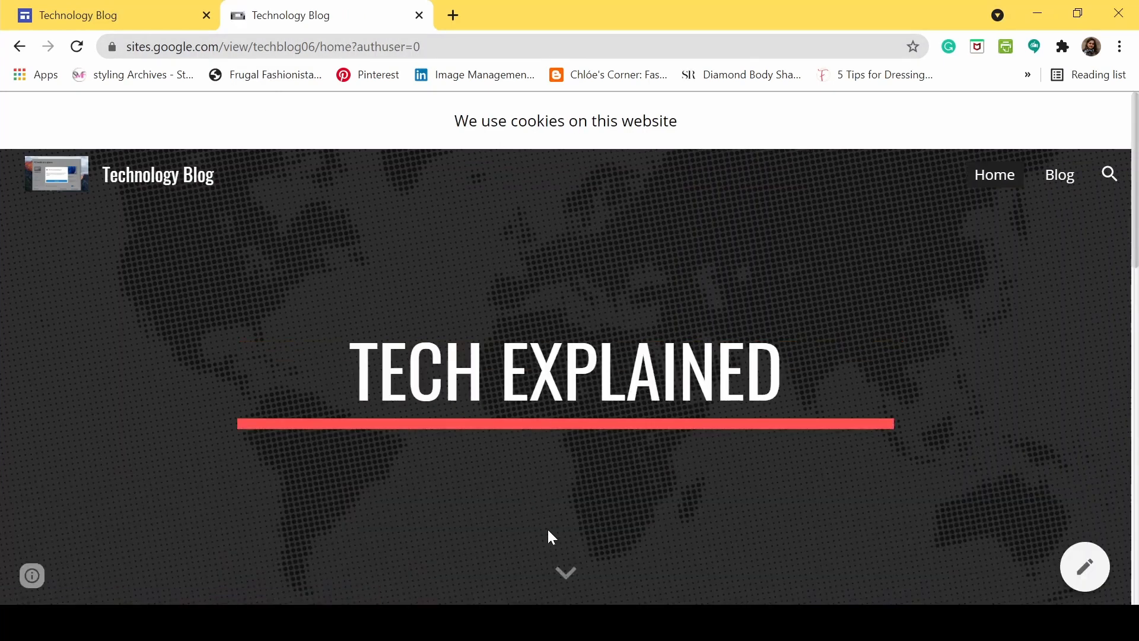
left_click(119, 15)
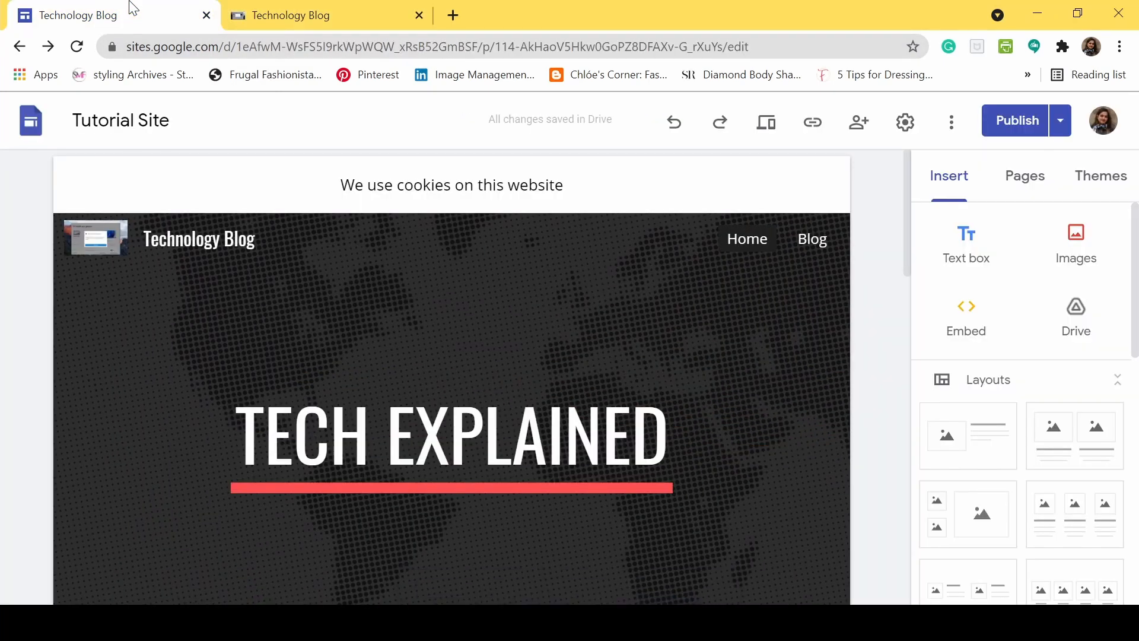
left_click(421, 15)
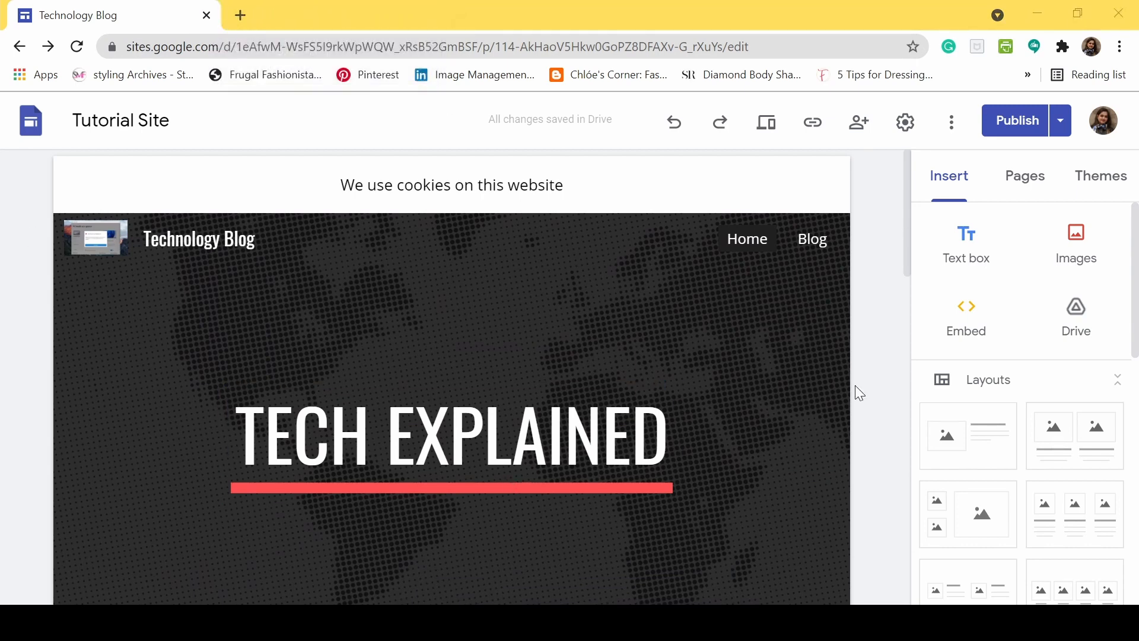